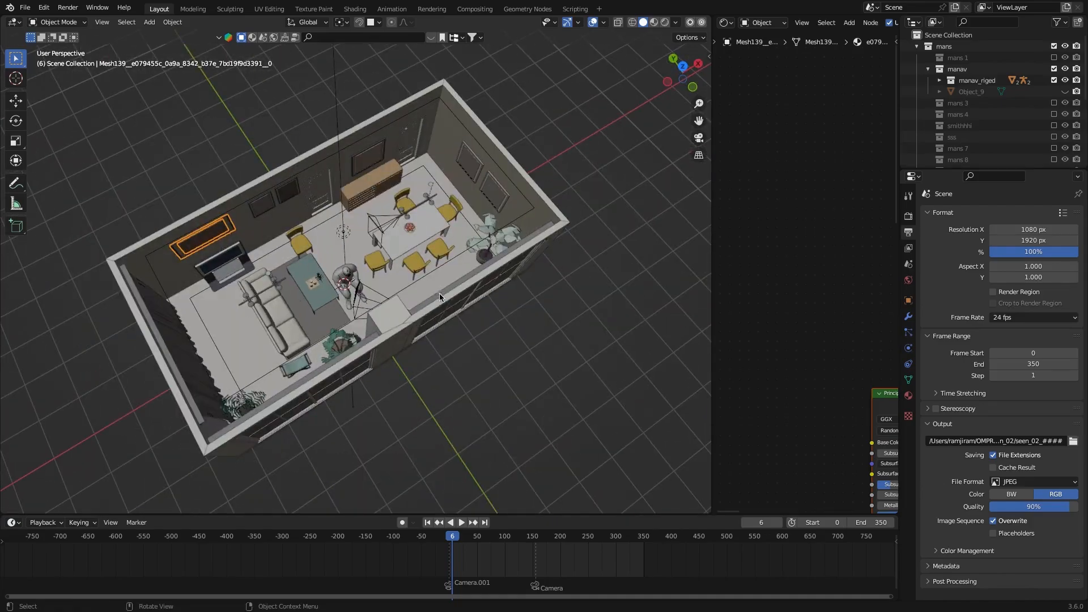
Step: Widen the 3D viewport across the node editor and look over the furnished living room
scroll(308, 339, down, 6)
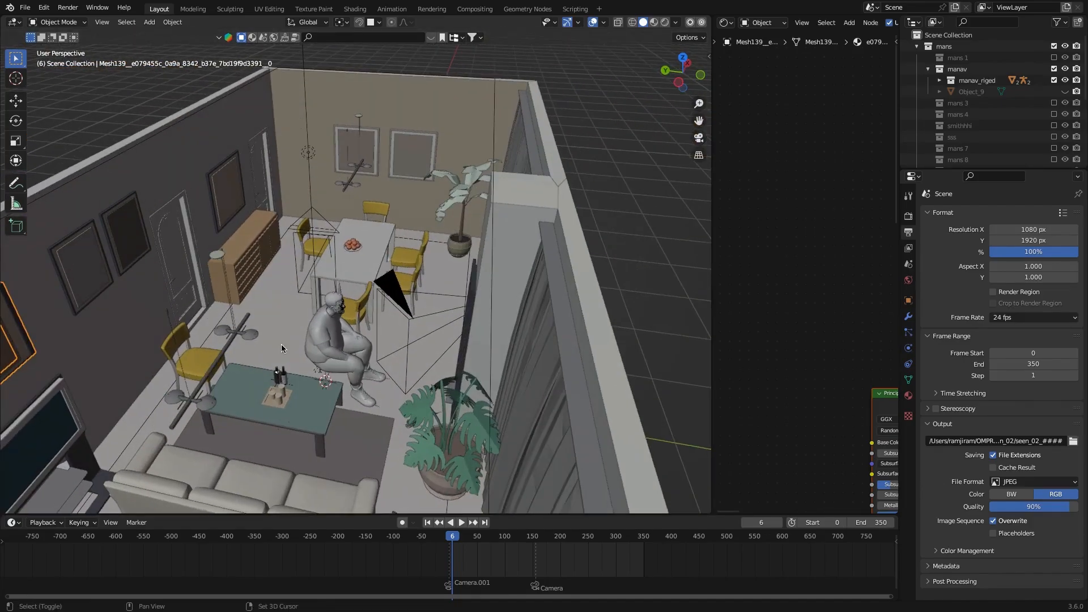
middle_drag(308, 339, 340, 323)
drag(713, 272, 859, 272)
scroll(581, 321, down, 2)
middle_drag(581, 321, 400, 307)
scroll(400, 307, up, 5)
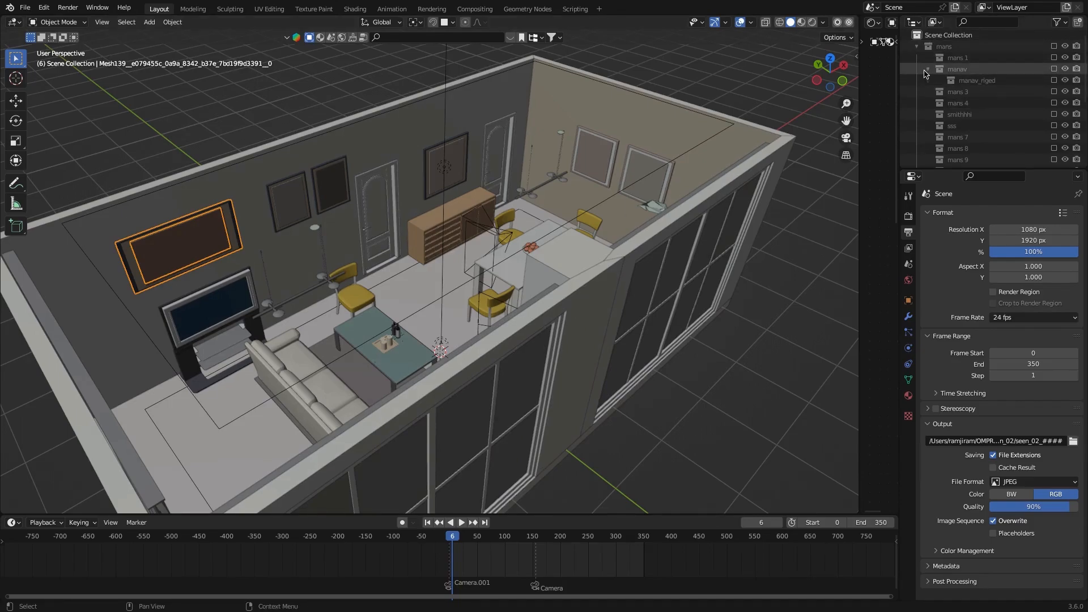
Step: Show the mans 1 and mans 3 collections one at a time and view their characters in the room
scroll(453, 272, up, 8)
middle_drag(453, 272, 416, 297)
click(417, 306)
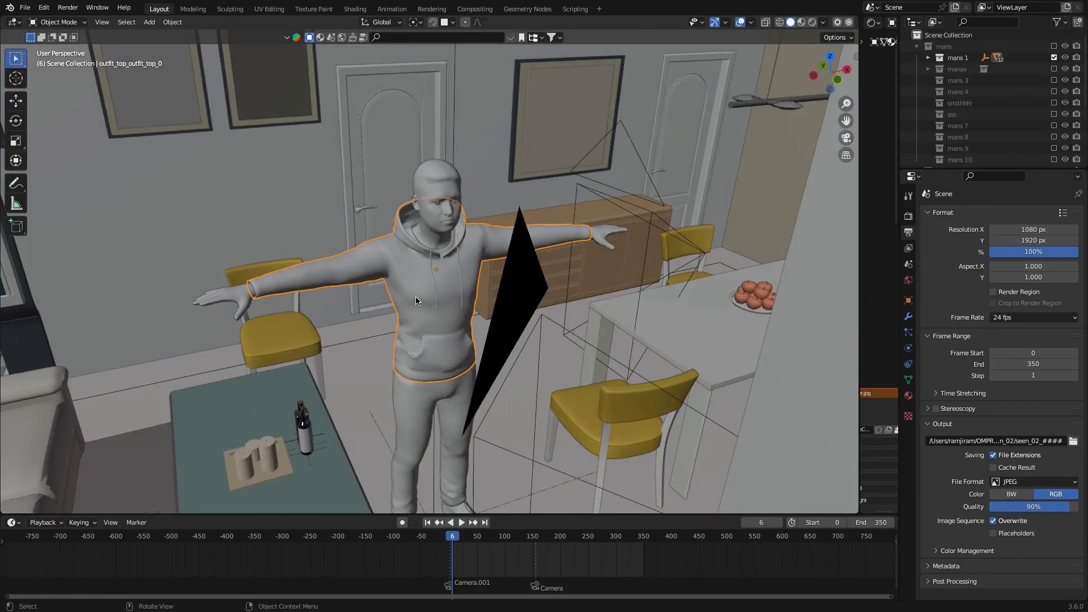
click(1054, 58)
click(1054, 80)
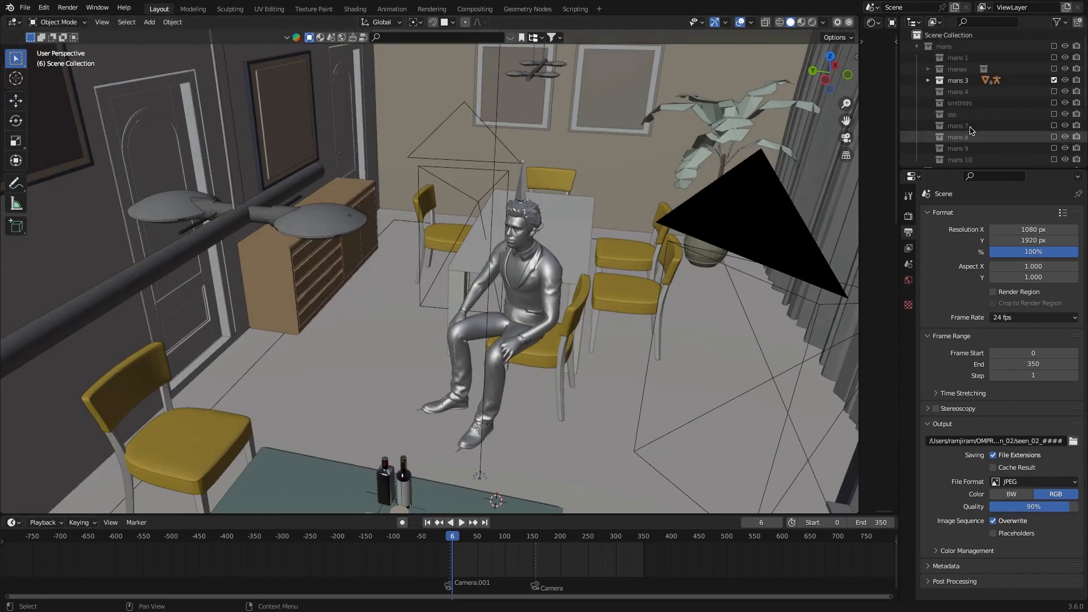
click(1054, 81)
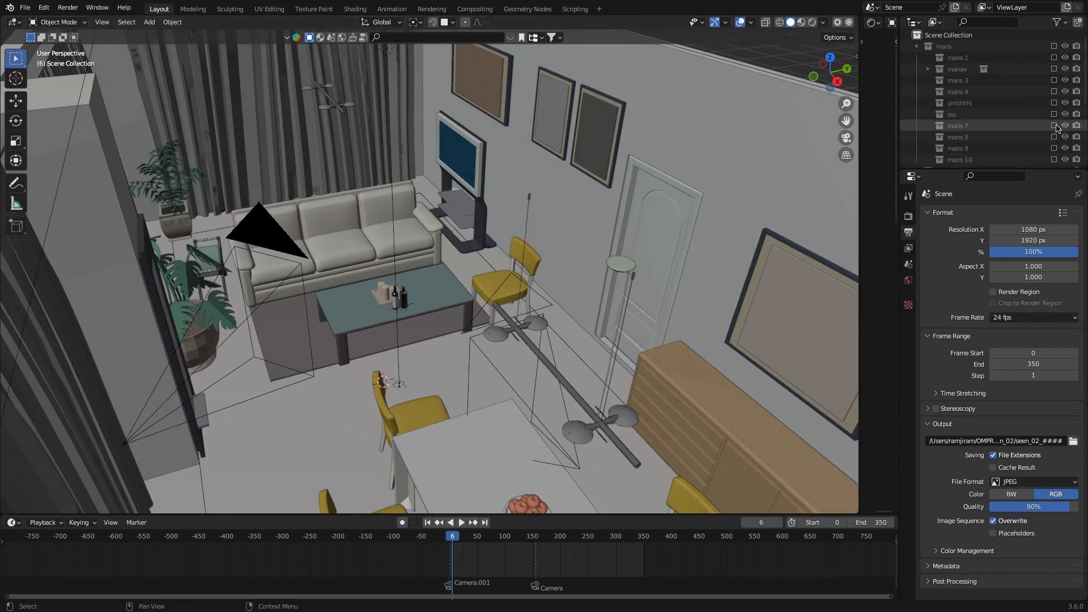
Step: Show the mans 7 and mans 9 collections one at a time, view each character, and check the trunck collection
click(1054, 126)
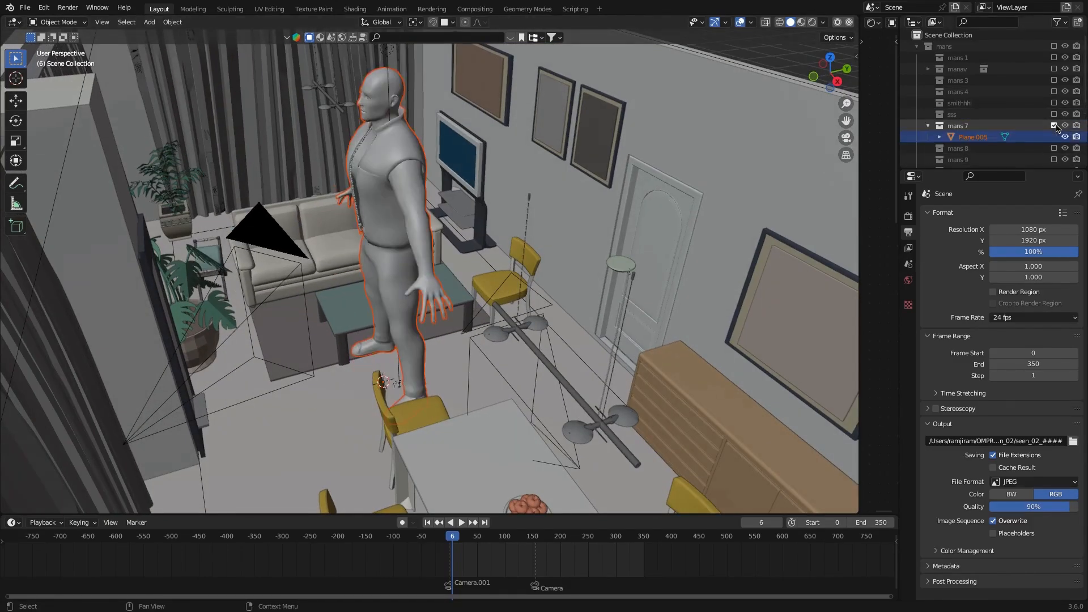
key(KP_Decimal)
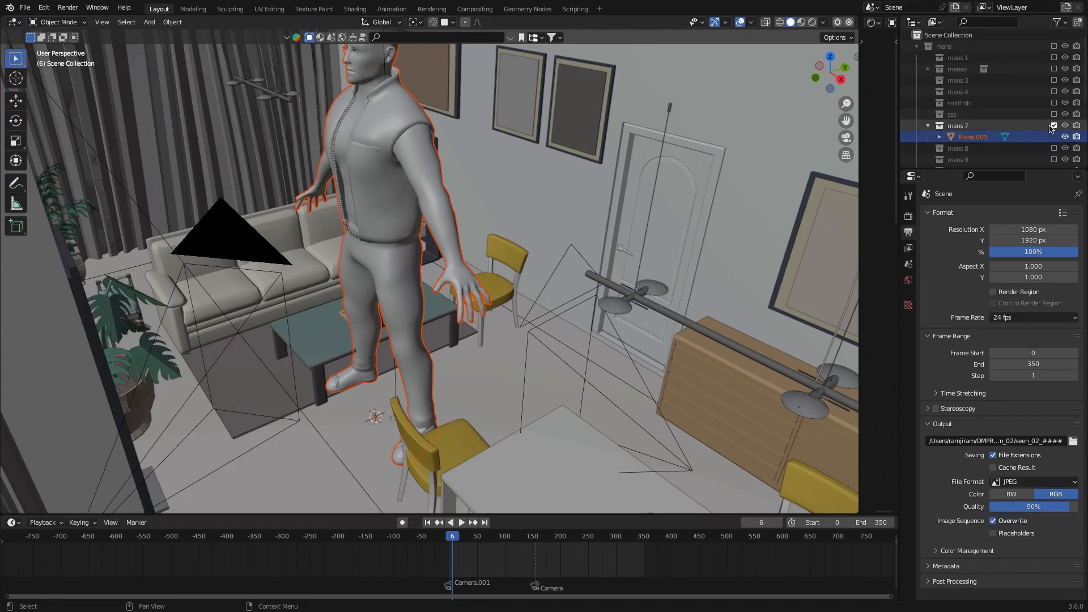
click(1053, 125)
click(1054, 148)
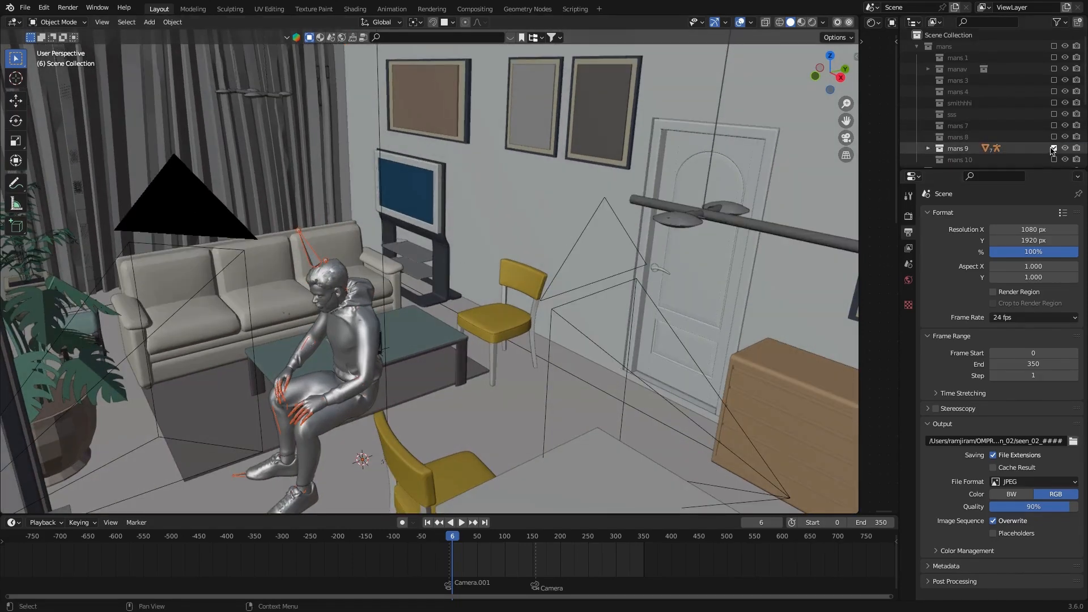
scroll(1046, 154, down, 2)
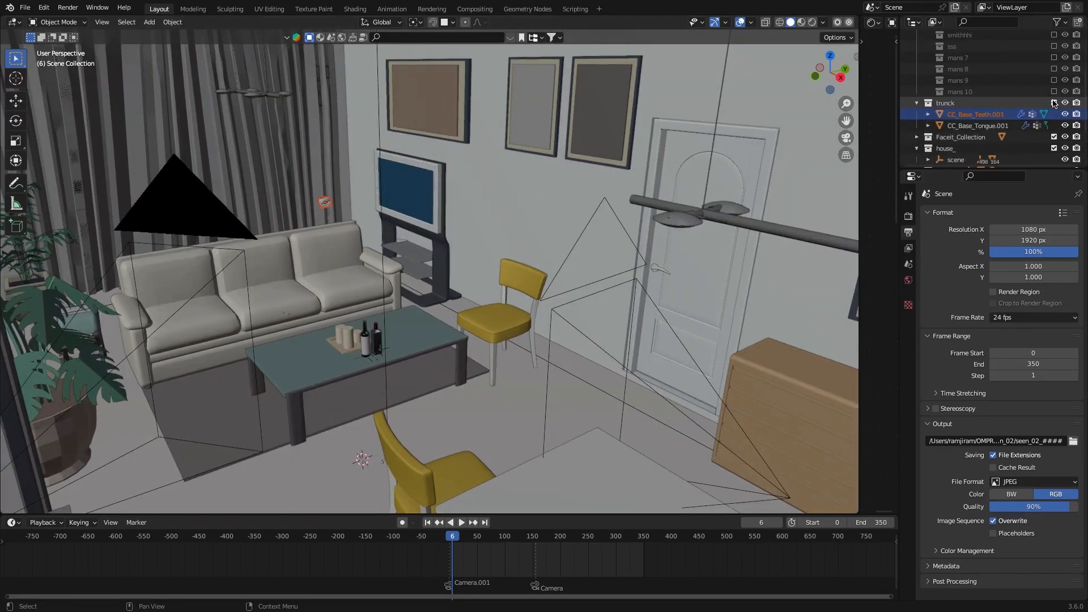
scroll(1048, 134, down, 3)
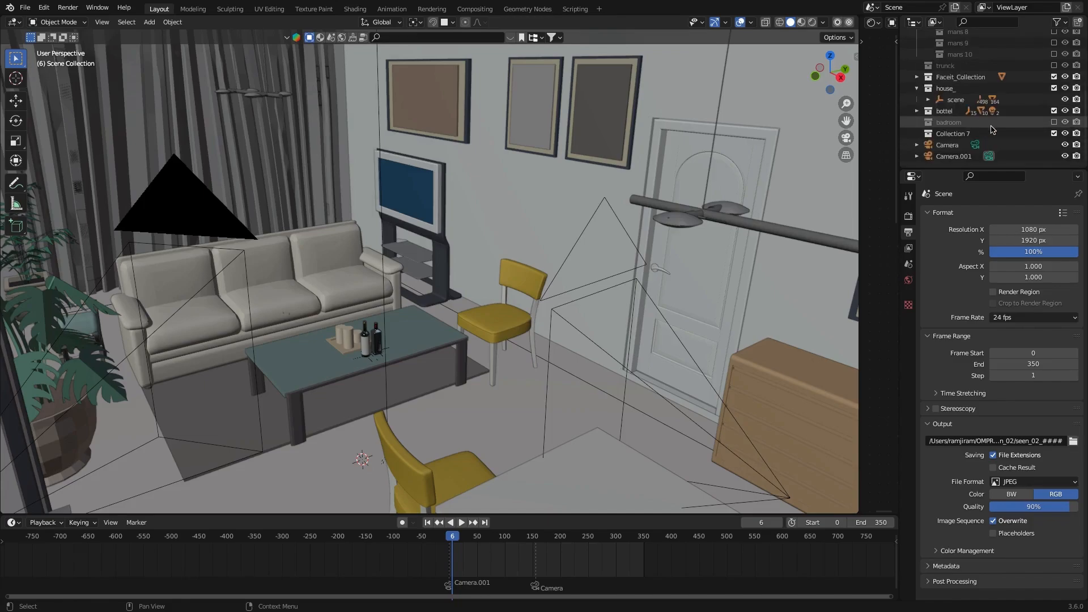
Step: Show the bedroom collection, inspect its model from several angles, and hide the collection again
click(1054, 122)
scroll(618, 216, down, 5)
middle_drag(618, 215, 665, 206)
scroll(556, 276, down, 5)
scroll(555, 276, down, 3)
scroll(665, 207, down, 5)
shift+middle_drag(350, 222, 399, 298)
scroll(399, 299, up, 6)
middle_drag(398, 345, 406, 211)
scroll(443, 243, up, 5)
scroll(420, 289, up, 5)
scroll(311, 170, up, 5)
scroll(405, 211, up, 5)
shift+middle_drag(368, 244, 173, 279)
click(1054, 123)
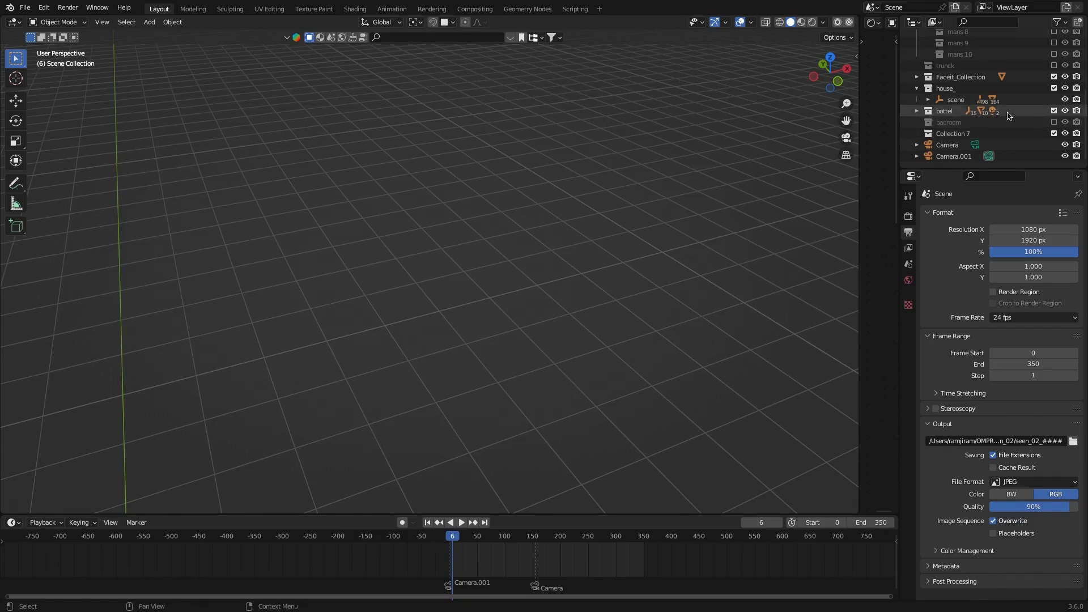
Step: Create a collection named OF and add a cube to it, placed beside the existing house
scroll(782, 153, down, 10)
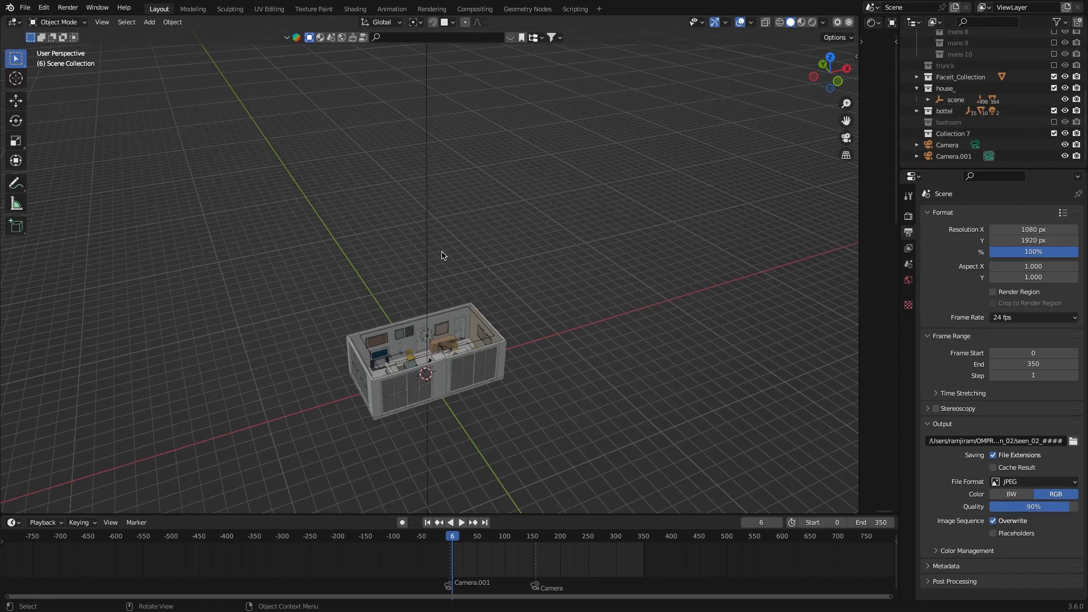
middle_drag(463, 301, 351, 278)
scroll(515, 262, up, 4)
scroll(939, 74, up, 5)
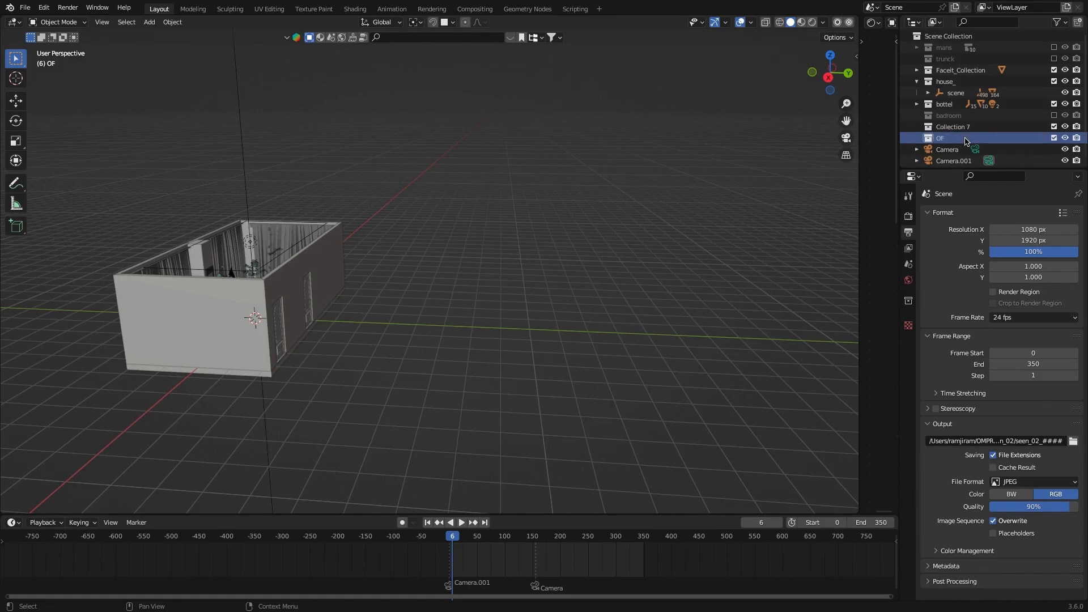
middle_drag(362, 282, 397, 261)
key(shift+a)
mouse_move(399, 261)
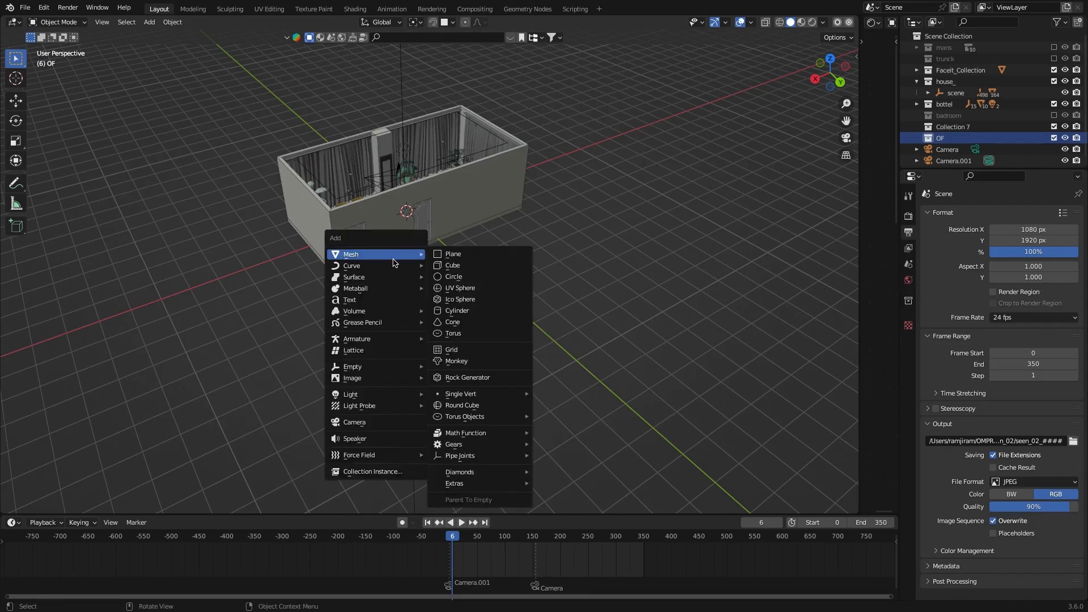
click(457, 266)
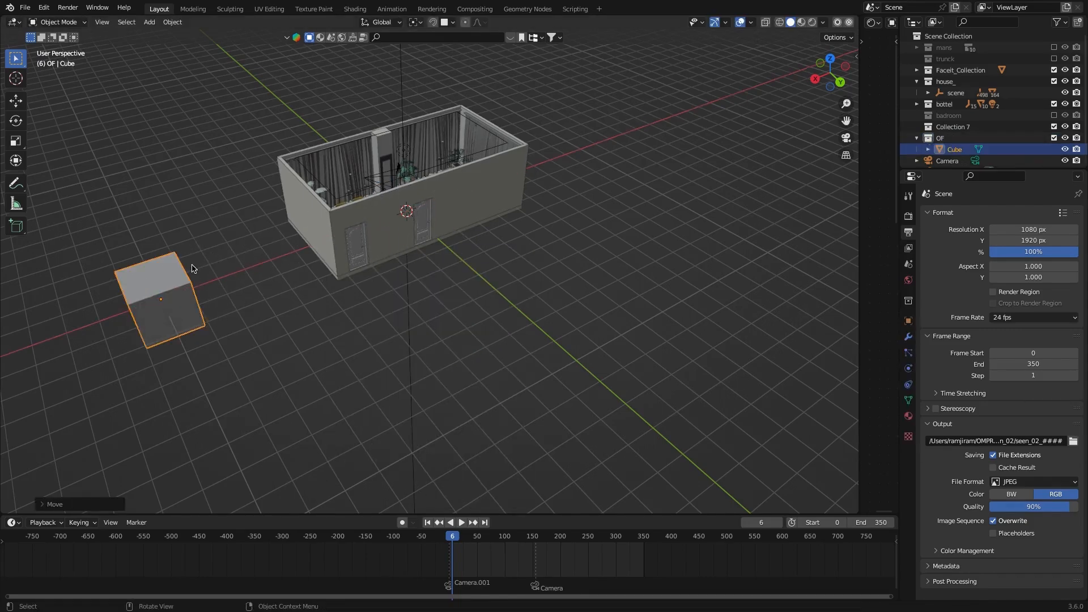
Step: Scale up the cube and raise it about 1.6 m along Z so its base sits at ground level
key(KP_Decimal)
scroll(197, 271, down, 8)
middle_drag(197, 271, 387, 277)
click(418, 274)
key(KP_Decimal)
key(s)
click(440, 278)
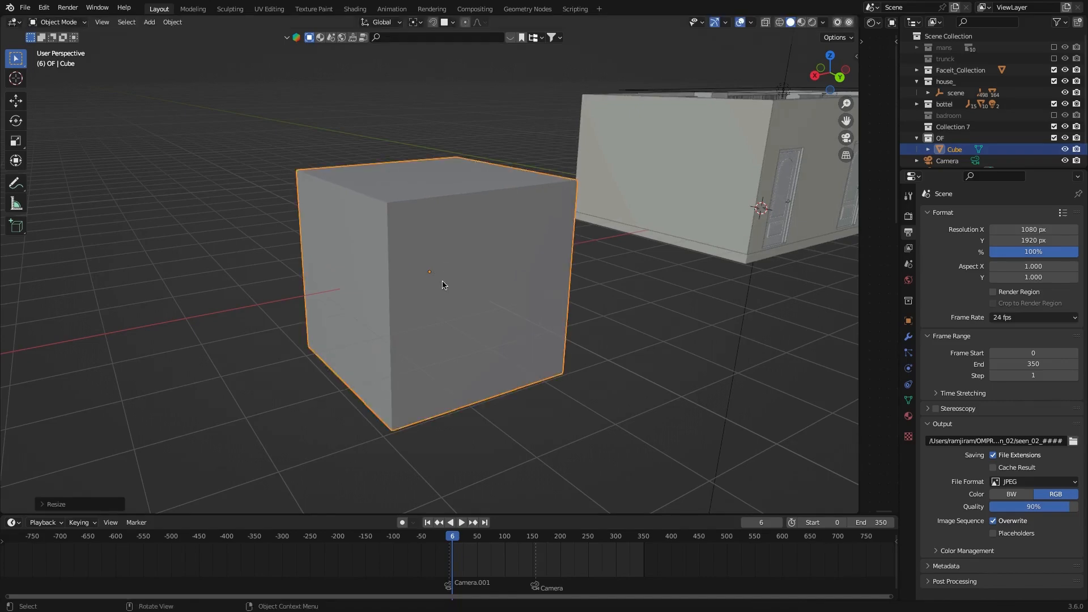
scroll(440, 278, down, 5)
key(KP_1)
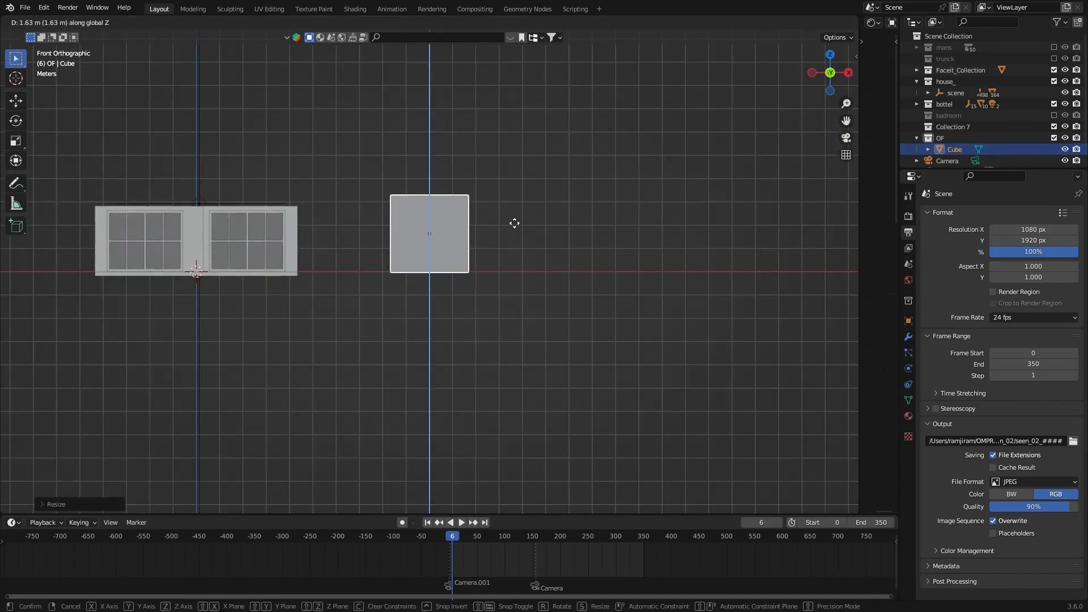
middle_drag(516, 220, 437, 297)
Step: Stretch the cube along X into a long box and delete only its top face
key(Tab)
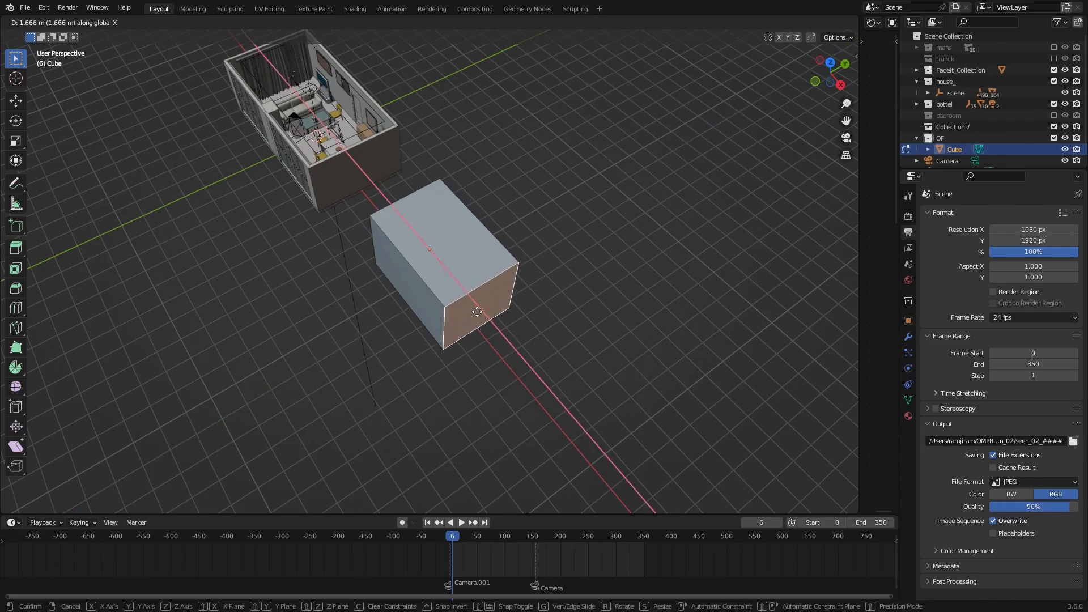
key(Escape)
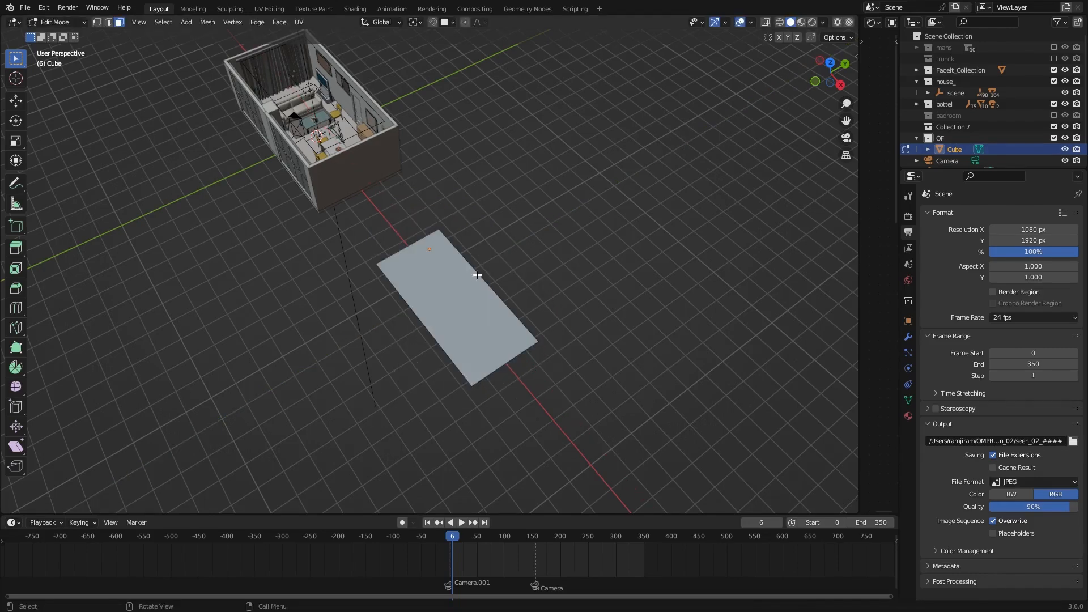
key(ctrl+z)
key(x)
click(454, 307)
Step: Select the box's four top corner vertices and lower them along Z to shorten the walls
scroll(544, 243, up, 4)
middle_drag(559, 241, 390, 207)
drag(77, 91, 545, 271)
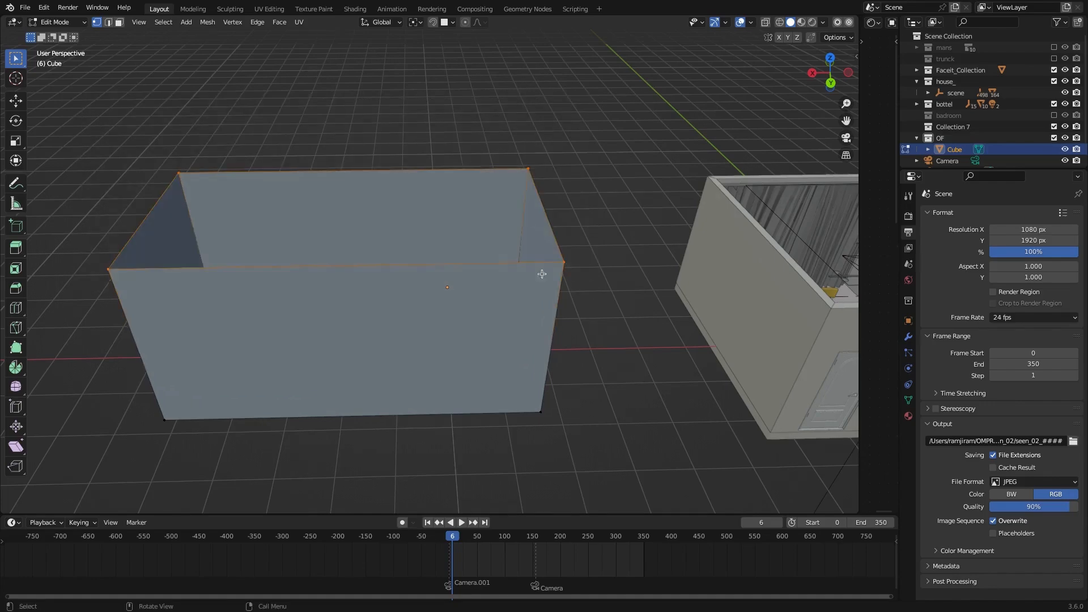
middle_drag(565, 280, 493, 257)
key(g)
key(z)
click(502, 338)
Step: Add loop cuts along the room's walls and floor, and duplicate the end wall's two low faces onto the floor
scroll(503, 338, up, 4)
middle_drag(503, 338, 481, 375)
scroll(465, 355, down, 2)
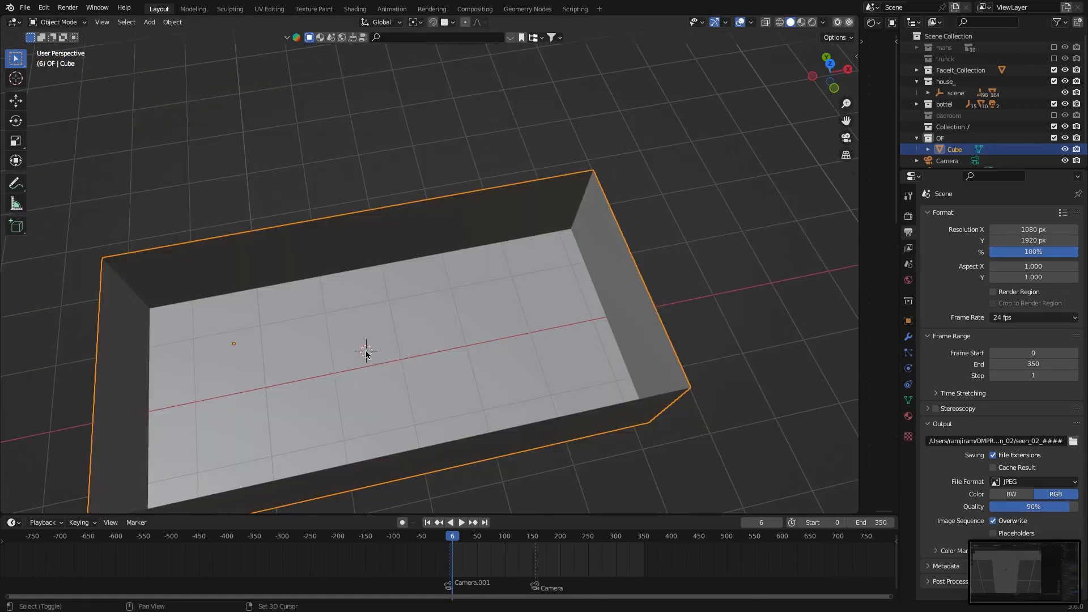
key(shift+a)
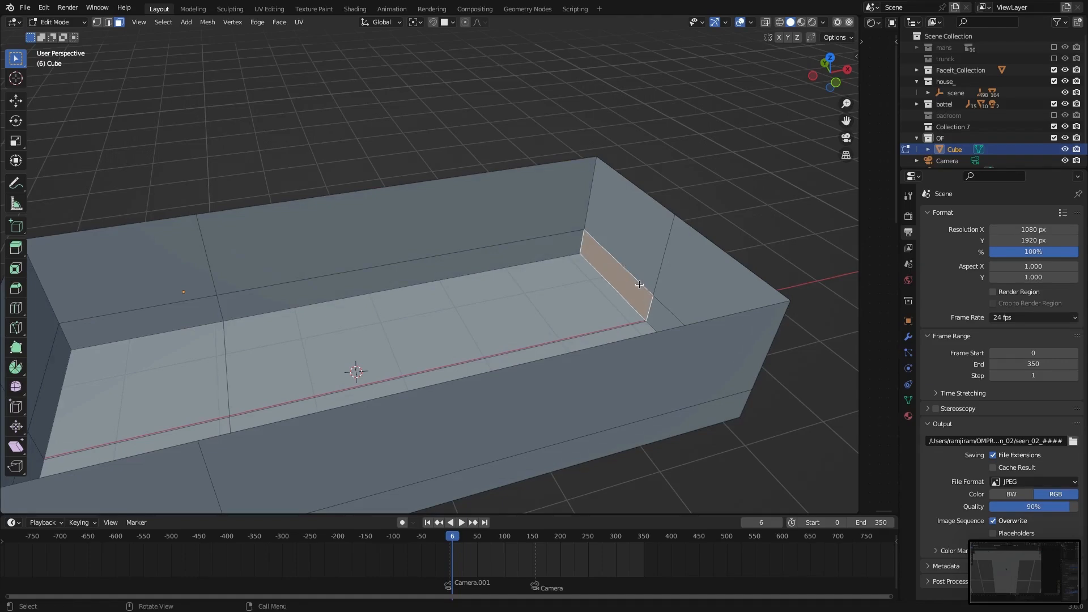
middle_drag(640, 285, 588, 276)
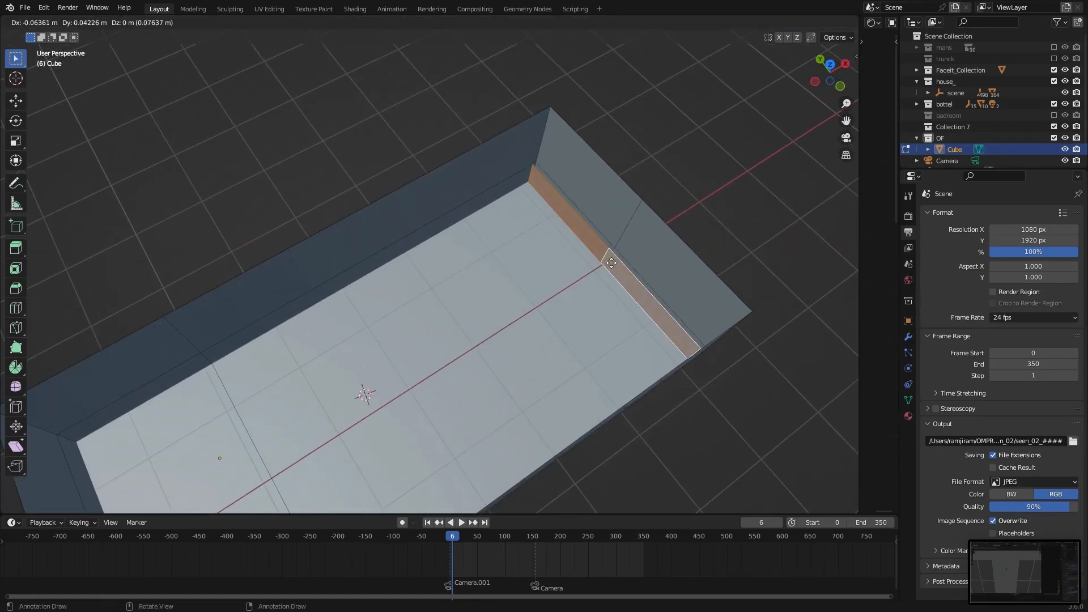
click(487, 310)
middle_drag(487, 310, 525, 311)
Step: Scale the duplicated face strip along Y so it is shorter than the room's width
key(s)
key(x)
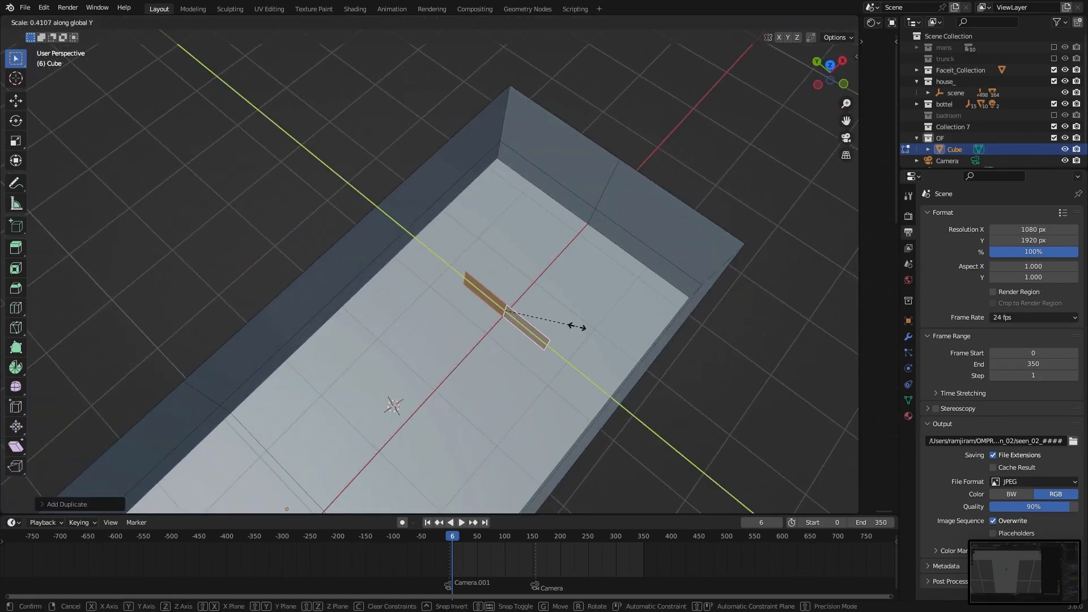
click(608, 326)
Step: Select the strip's top edge vertices and raise them along Z to make a taller panel
middle_drag(608, 326, 541, 288)
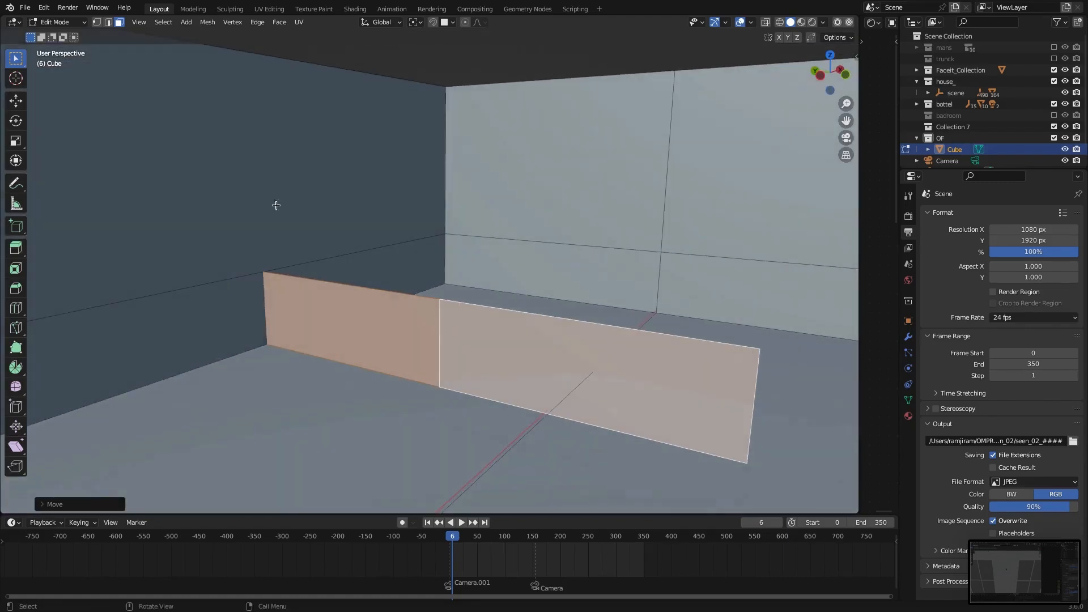
key(alt+z)
click(265, 273)
ctrl+click(759, 348)
key(alt+z)
key(g)
key(z)
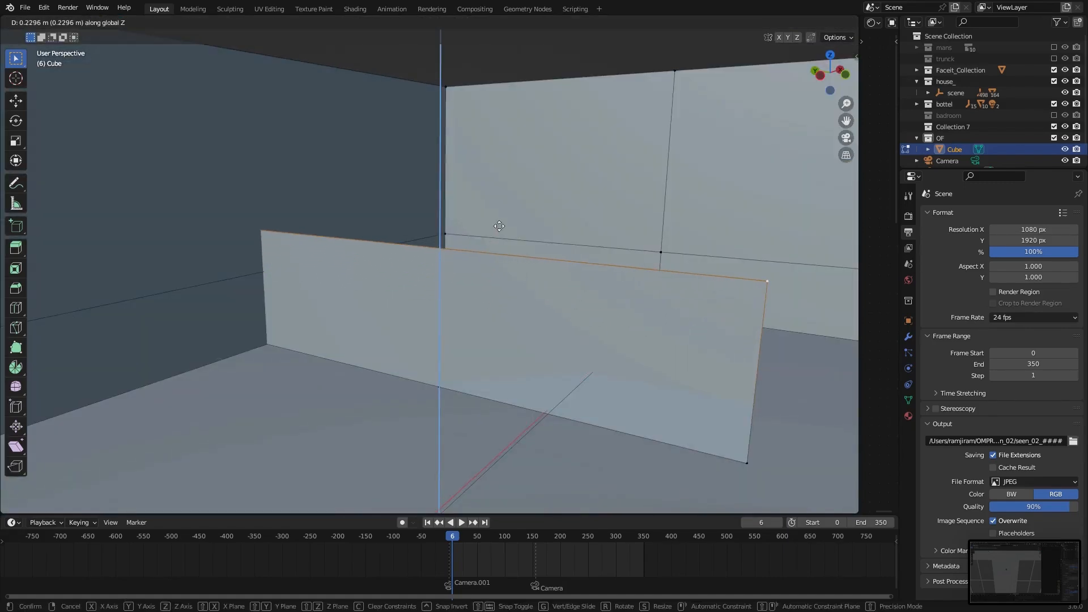
click(506, 250)
Step: Thicken the panel and add a horizontal loop cut, beveled into a narrow band along its length
middle_drag(507, 250, 313, 379)
click(471, 281)
key(ctrl+r)
click(190, 392)
click(234, 358)
key(e)
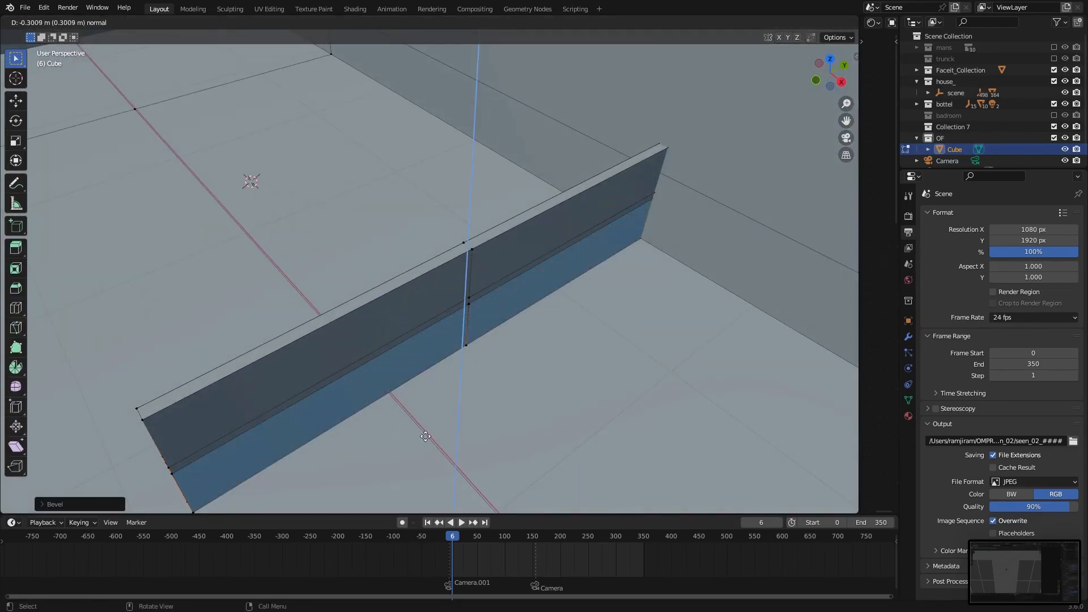
key(Escape)
key(ctrl+z)
Step: Select the panel's two narrow band faces in face mode and extrude them outward as a bench seat
click(120, 22)
middle_drag(524, 470, 498, 440)
click(457, 303)
click(462, 313)
click(461, 309)
shift+click(479, 304)
middle_drag(428, 287, 454, 326)
key(e)
middle_drag(438, 371, 452, 406)
Step: Select the whole linked bench and move it along Y across the room
scroll(452, 397, down, 5)
click(439, 288)
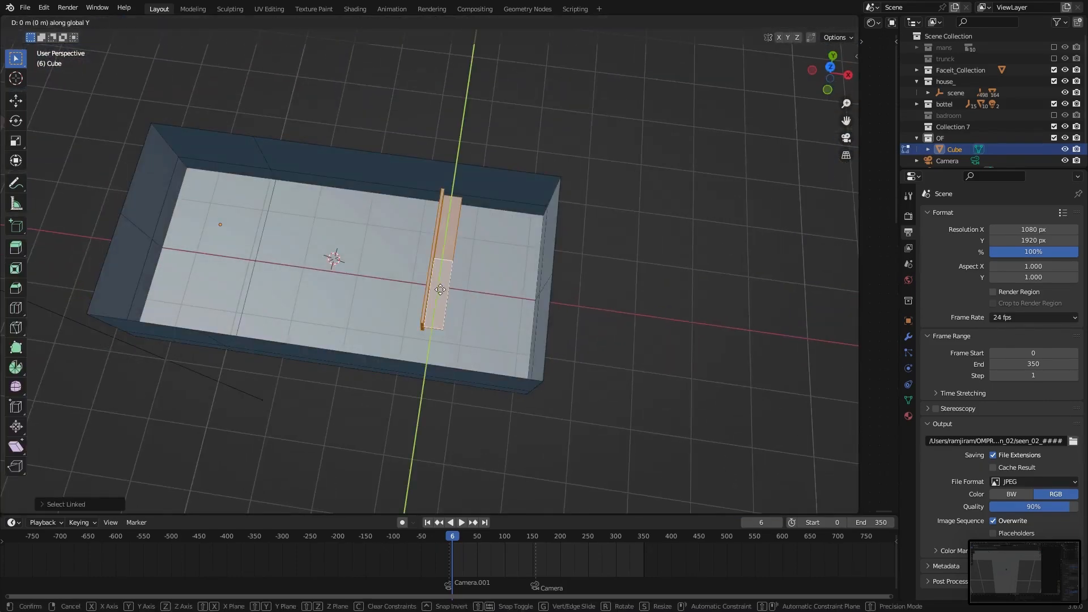
click(465, 293)
scroll(465, 293, up, 4)
middle_drag(465, 293, 354, 311)
Step: Move the bench seat's top faces along Z to adjust the seat's thickness
scroll(495, 316, up, 5)
scroll(300, 380, down, 6)
middle_drag(300, 379, 312, 360)
scroll(368, 345, up, 5)
scroll(369, 422, up, 3)
click(311, 360)
key(g)
key(z)
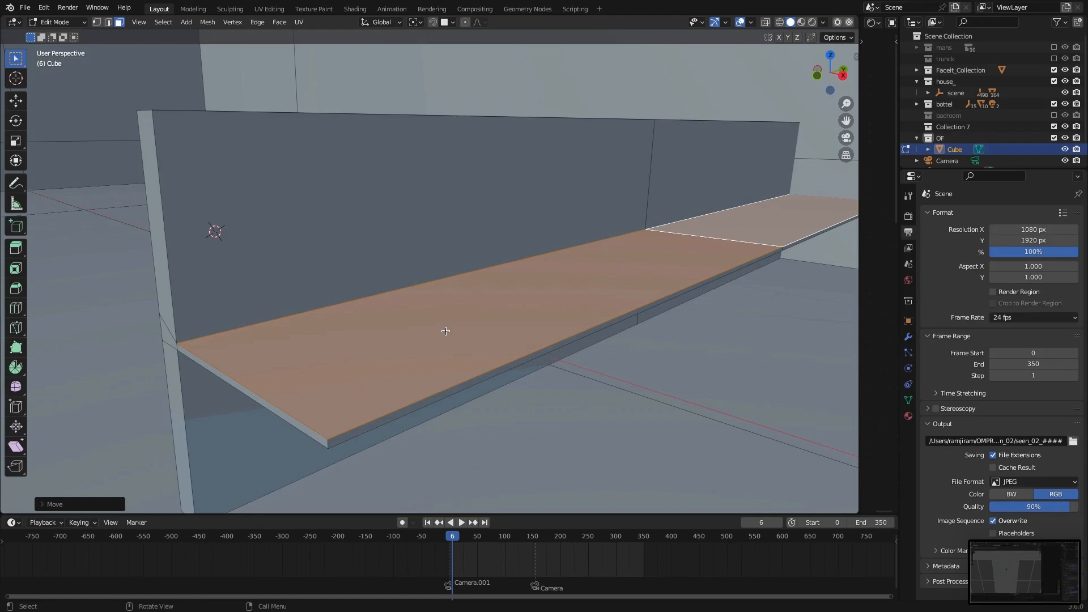
middle_drag(340, 204, 364, 289)
Step: Duplicate the whole bench and place the copy along X nearer the end wall
key(Tab)
key(Tab)
scroll(364, 288, down, 5)
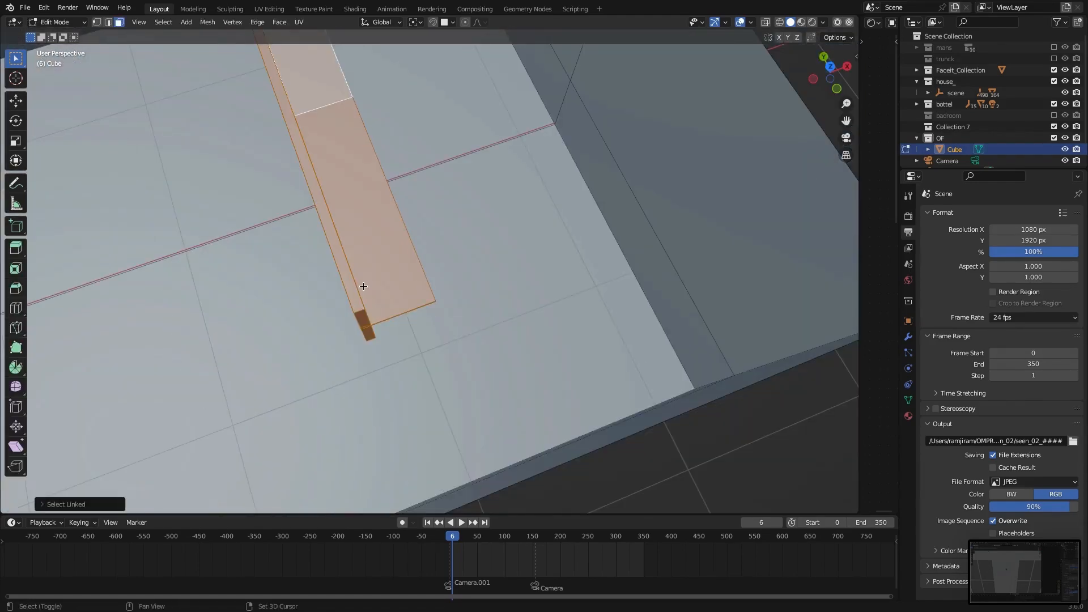
key(shift+d)
key(x)
scroll(454, 335, down, 5)
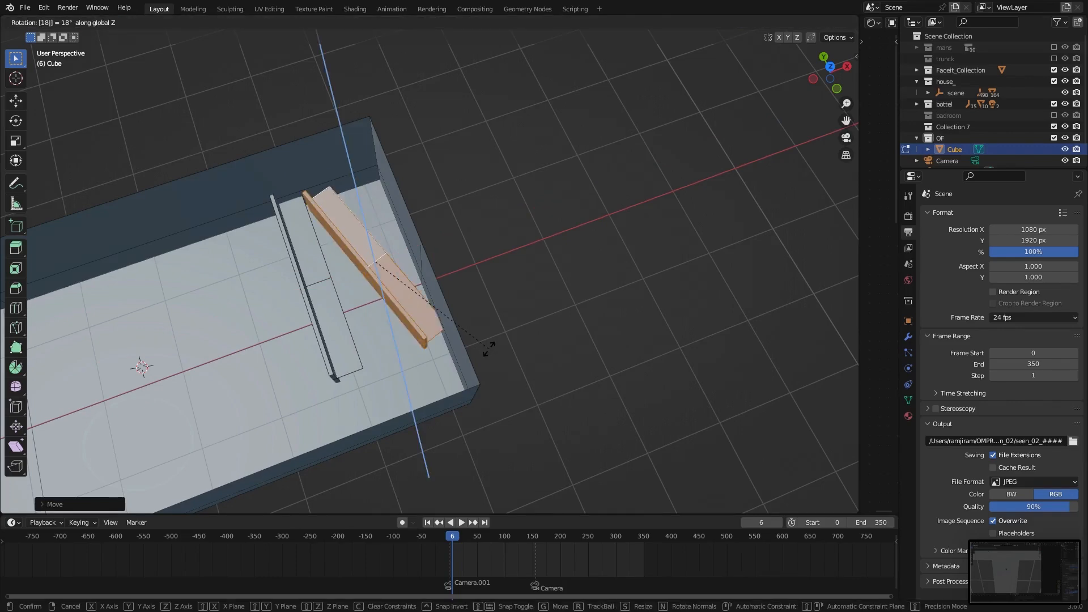
Step: Rotate the duplicated bench 180° about Z and move it along X against the end wall
text(0)
key(Return)
scroll(482, 350, up, 5)
middle_drag(478, 350, 457, 327)
key(g)
key(x)
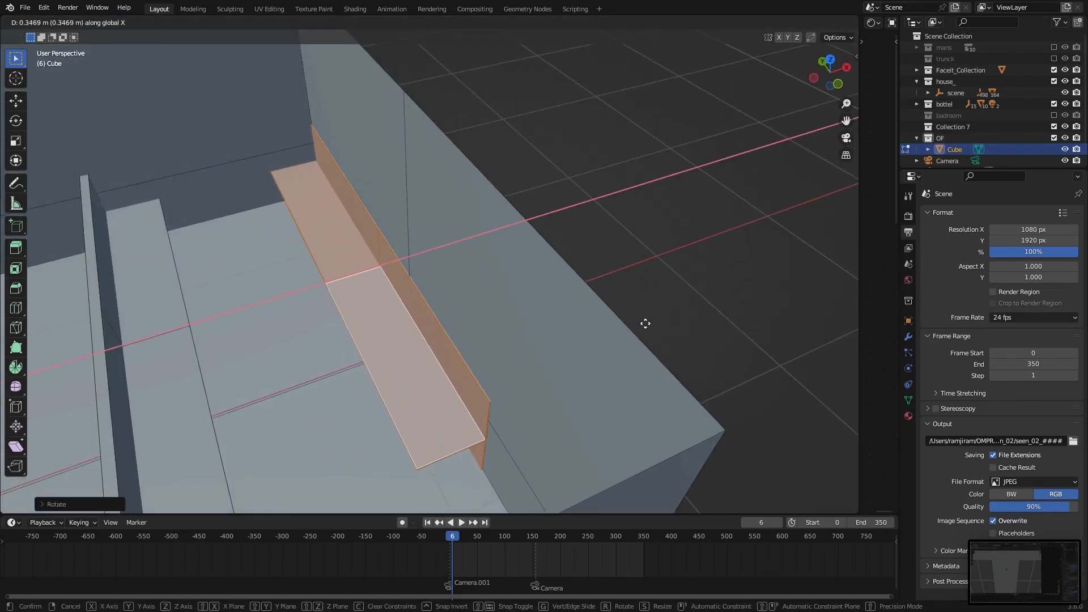
middle_drag(568, 321, 480, 304)
Step: Hide the wall face that blocks the view of the bench against the end wall
scroll(479, 275, down, 5)
key(Tab)
scroll(442, 291, up, 5)
scroll(480, 318, down, 5)
key(Tab)
click(573, 264)
key(h)
Step: Select the near end faces of the end-wall bench and stretch them along Y toward the room's corner
scroll(575, 270, up, 5)
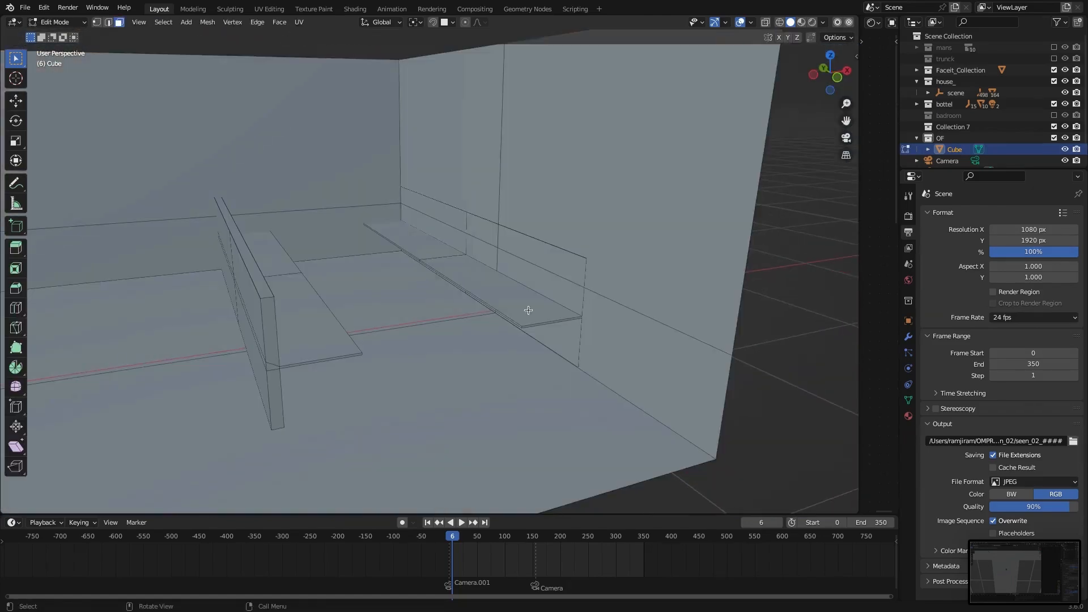
key(alt+z)
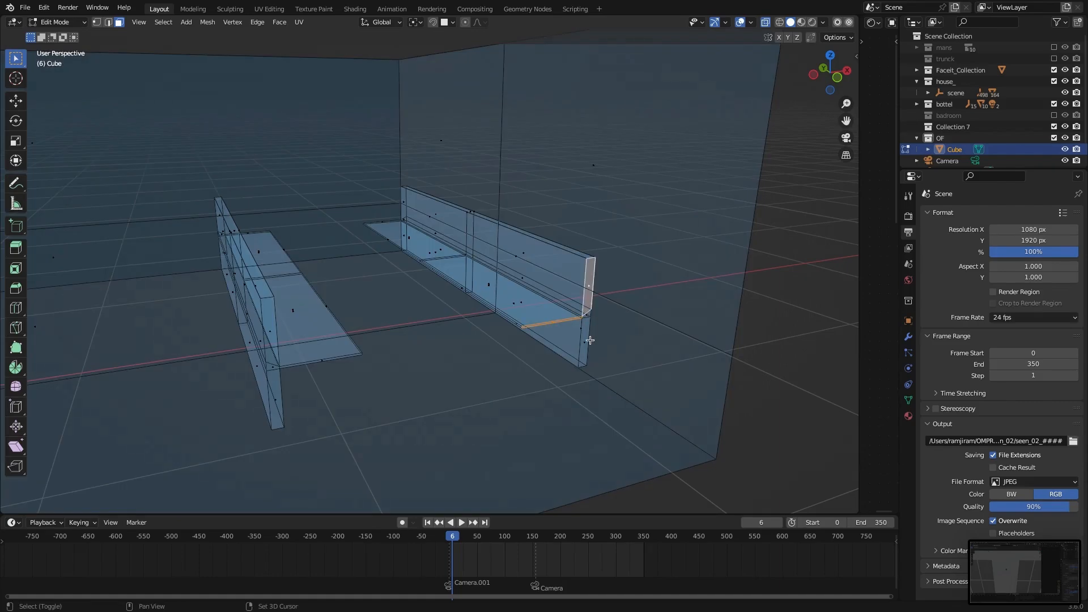
key(alt+z)
key(g)
key(y)
click(714, 430)
key(Tab)
scroll(412, 275, down, 5)
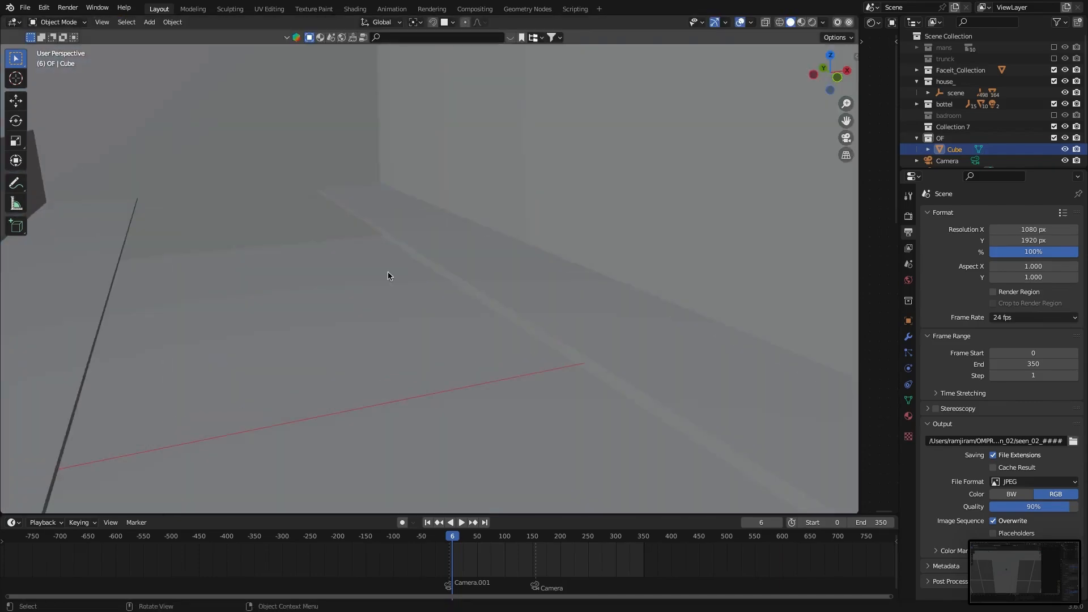
Step: Hide the house_ collection and make the badroom collection visible
scroll(369, 229, down, 10)
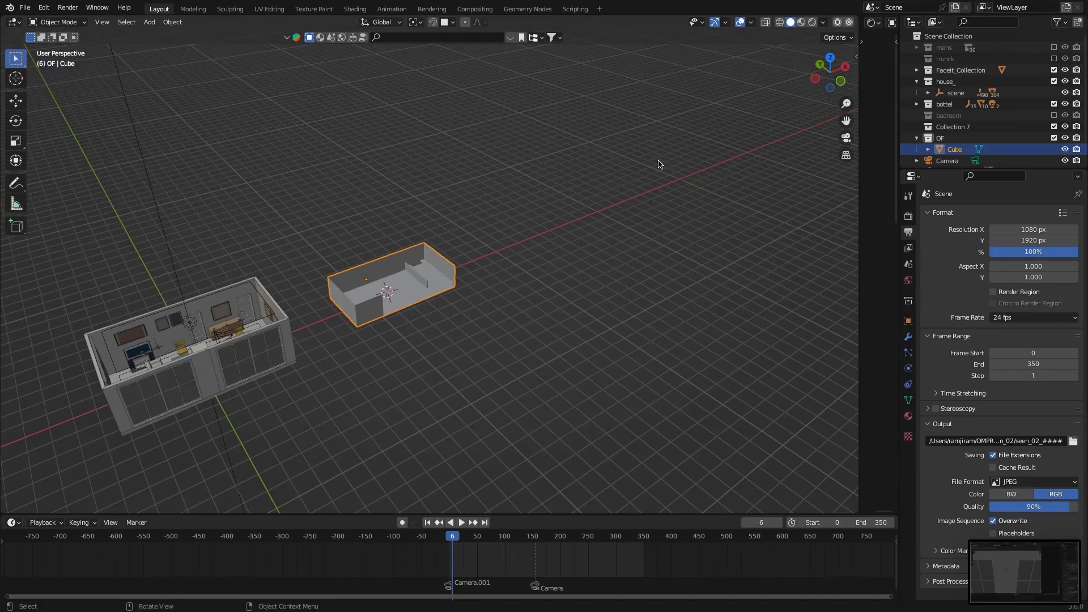
shift+middle_drag(659, 165, 816, 125)
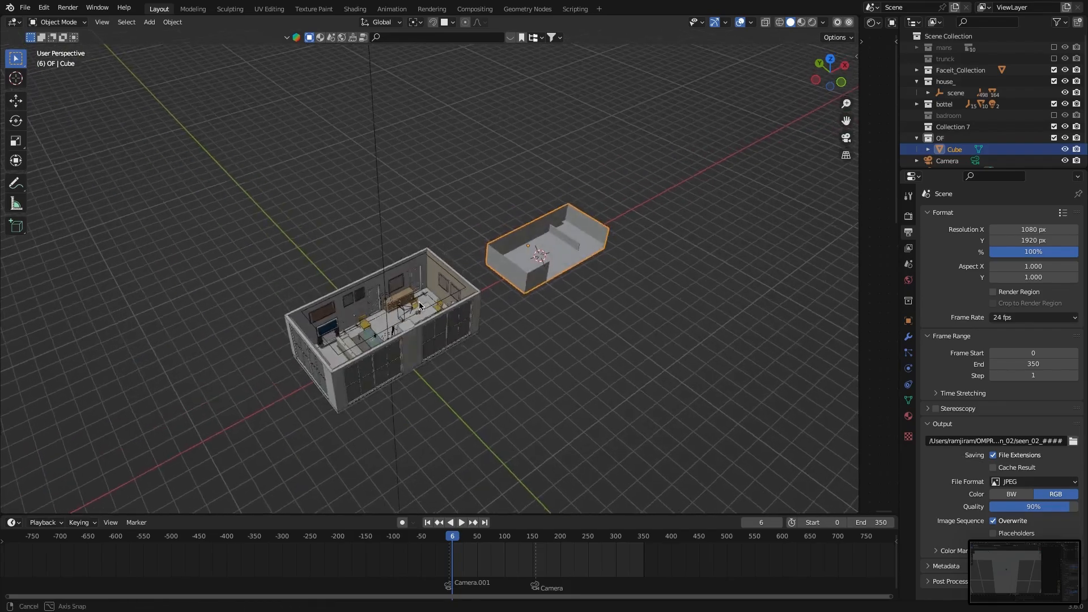
scroll(805, 153, up, 8)
scroll(792, 186, down, 5)
click(1054, 81)
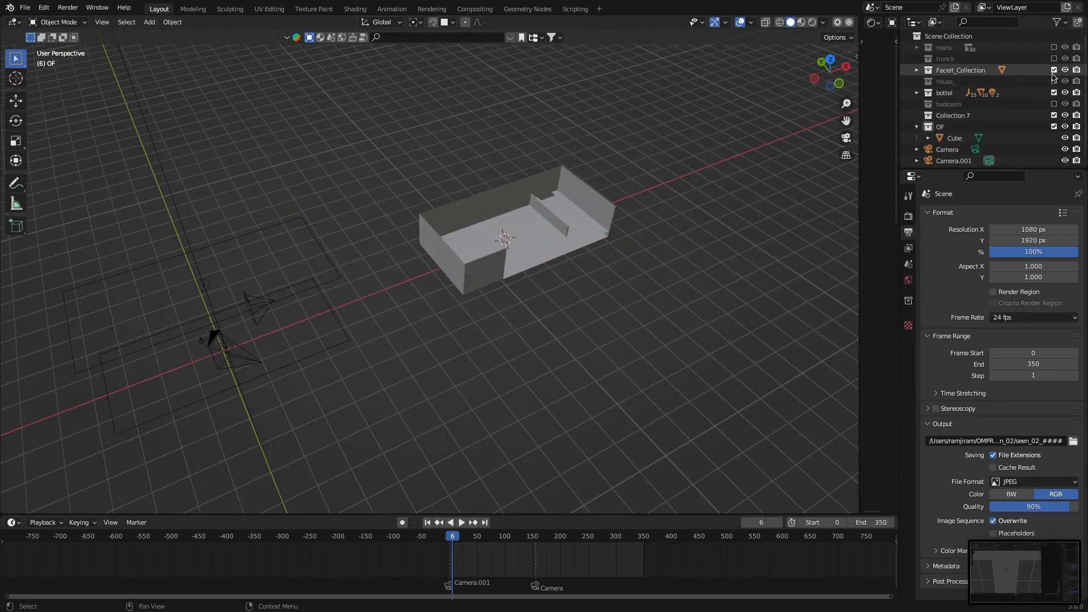
click(1055, 105)
Step: Duplicate the bedroom's office chair, place the copy beside the original and scale it
middle_drag(482, 226, 324, 214)
scroll(323, 213, up, 10)
middle_drag(171, 231, 318, 287)
click(267, 215)
scroll(267, 215, down, 12)
middle_drag(341, 181, 416, 220)
scroll(426, 236, up, 8)
key(shift+d)
click(485, 236)
key(s)
click(477, 251)
Step: Examine in see-through display which parts belong to the same mesh as the keyboard
click(144, 246)
key(g)
right_click(148, 235)
key(Tab)
shift+middle_drag(153, 238, 389, 308)
key(alt+z)
key(alt+z)
key(alt+z)
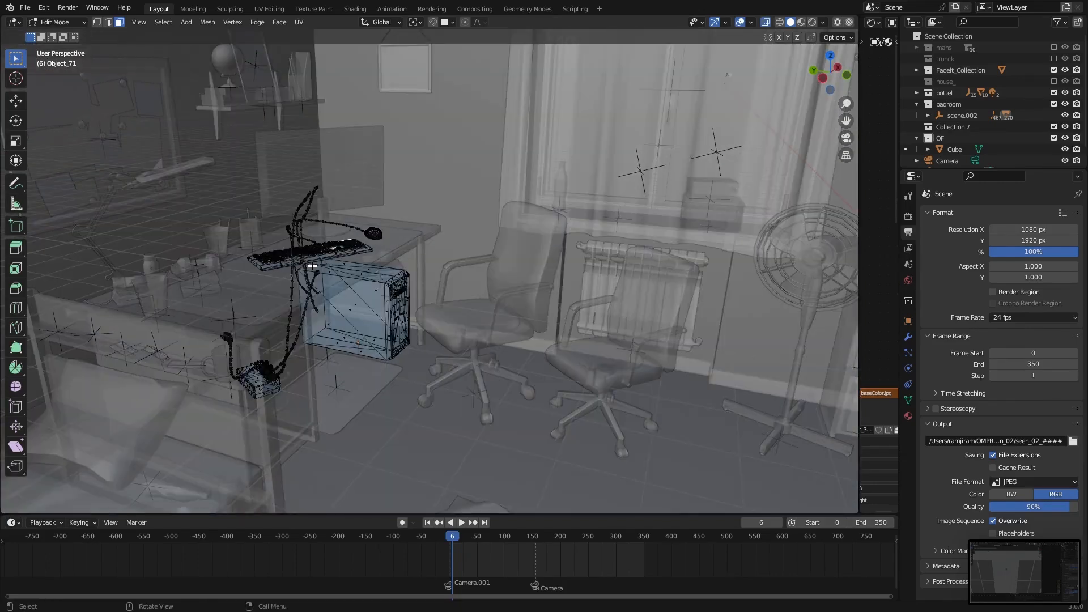
key(alt+z)
scroll(389, 308, down, 6)
scroll(389, 308, up, 6)
key(Tab)
Step: Place the duplicated office chair in the new room and move it to the OF collection
click(593, 385)
scroll(527, 367, down, 12)
middle_drag(528, 367, 454, 374)
shift+middle_drag(453, 374, 519, 353)
scroll(522, 373, up, 6)
click(521, 352)
click(521, 352)
key(m)
click(480, 461)
Step: Duplicate the desk monitor and move the copy to the OF collection
middle_drag(392, 363, 474, 342)
scroll(230, 315, up, 10)
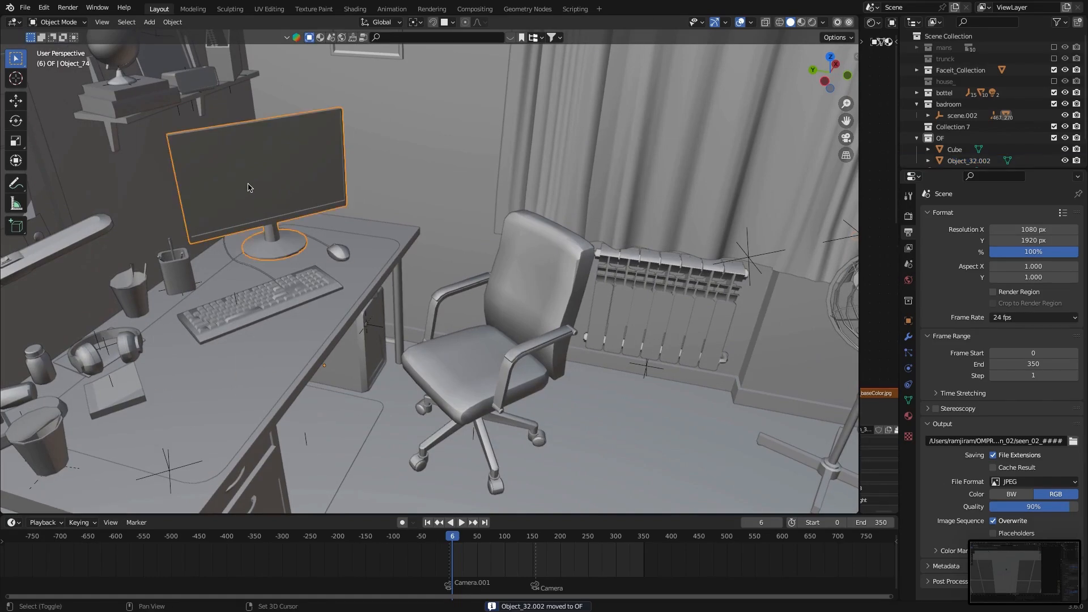
key(shift+d)
click(325, 175)
key(m)
click(325, 176)
Step: Snap the monitor copy to the 3D cursor in the new room
scroll(461, 260, down, 12)
scroll(476, 315, up, 8)
key(shift+s)
click(473, 262)
Step: Select the keyboard and mouse geometry with their cables, duplicate it and separate it into its own object
middle_drag(356, 222, 382, 294)
scroll(508, 212, up, 8)
scroll(382, 295, up, 5)
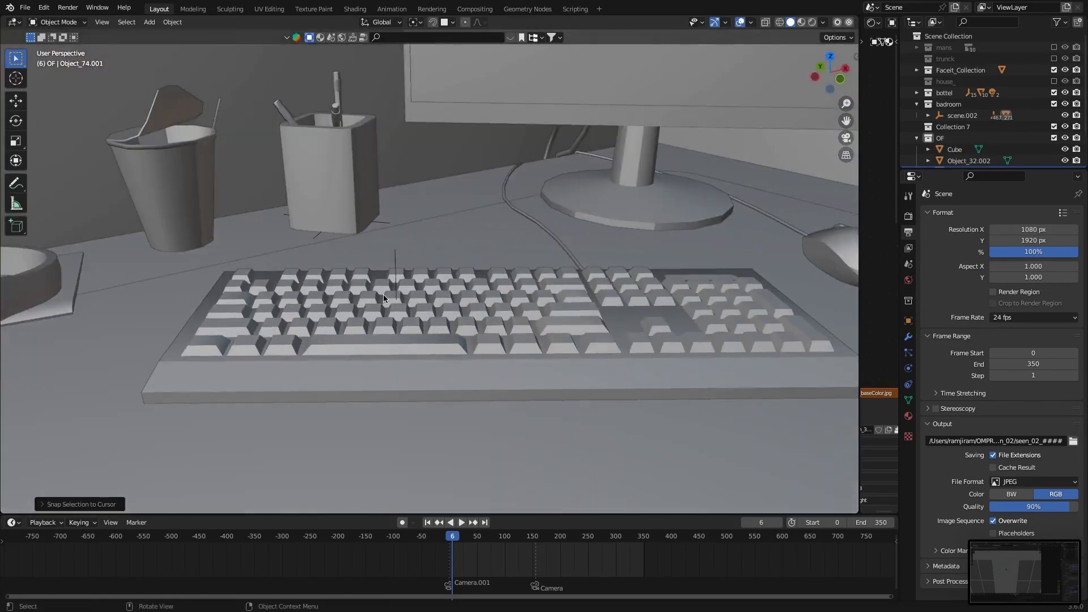
click(383, 295)
key(Tab)
scroll(383, 295, down, 8)
key(alt+z)
middle_drag(488, 295, 334, 255)
drag(321, 221, 632, 387)
key(alt+z)
middle_drag(632, 388, 593, 351)
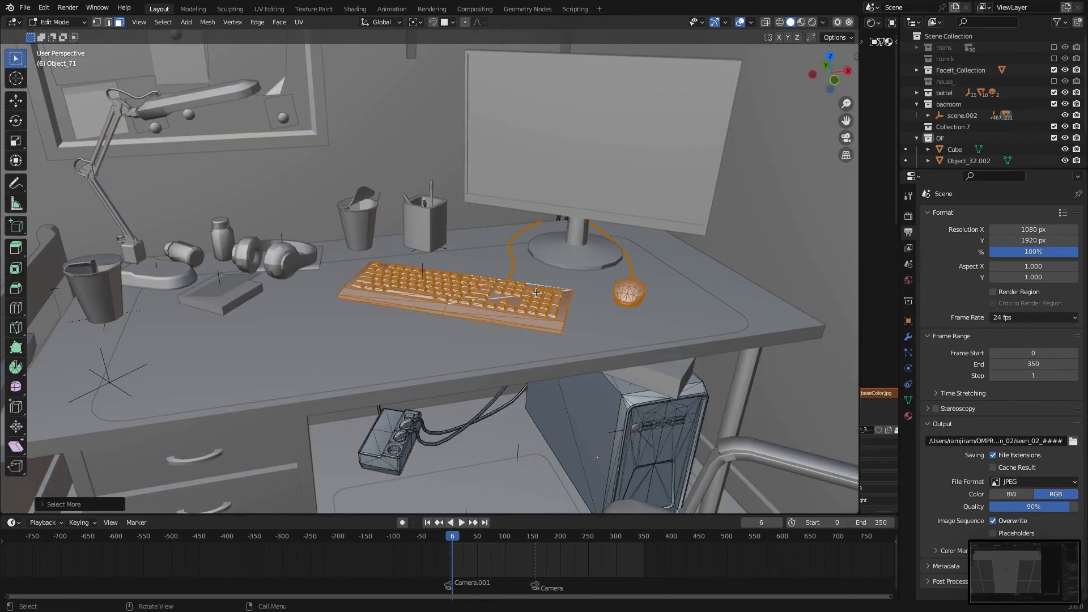
key(shift+d)
click(315, 283)
key(p)
click(315, 282)
key(Tab)
Step: Delete the unwanted geometry from the keyboard and mouse mesh
click(272, 292)
scroll(272, 289, down, 3)
middle_drag(273, 289, 431, 289)
key(Tab)
key(alt+z)
middle_drag(391, 340, 417, 377)
key(x)
click(417, 354)
key(Tab)
key(alt+z)
Step: Snap the separated keyboard and mouse to the 3D cursor and set their origin to the geometry
scroll(486, 329, down, 6)
middle_drag(486, 330, 397, 360)
key(shift+s)
click(429, 380)
right_click(396, 360)
click(434, 414)
Step: Set the origins of the chair and monitor copies to their geometry
click(591, 314)
right_click(591, 314)
mouse_move(595, 315)
click(615, 338)
right_click(528, 291)
click(558, 310)
right_click(560, 300)
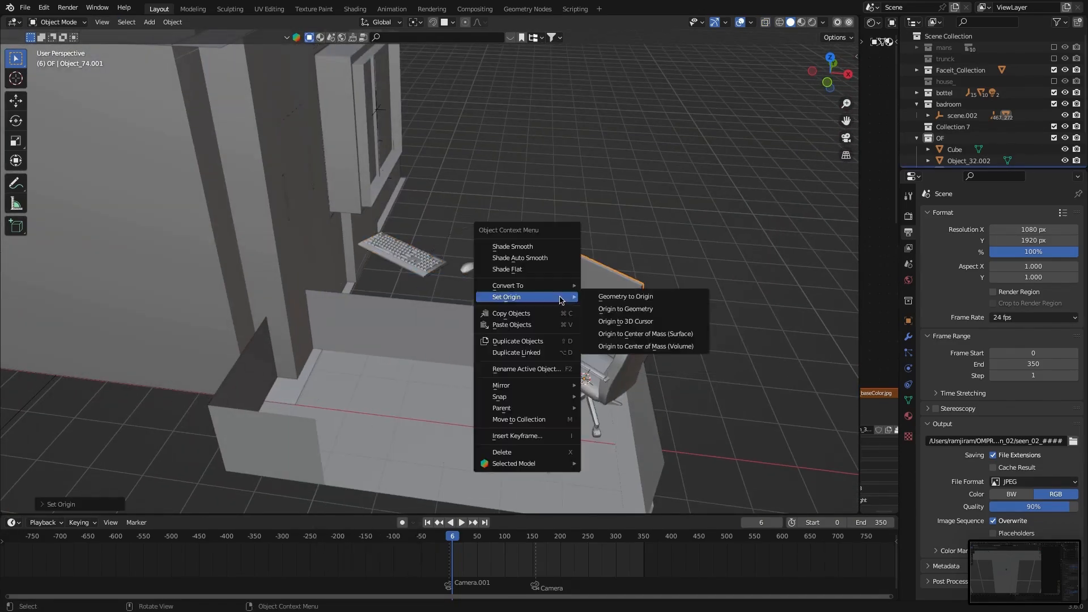
Step: Move the separated keyboard and mouse object to the OF collection and hide the badroom collection
click(466, 268)
key(m)
click(472, 307)
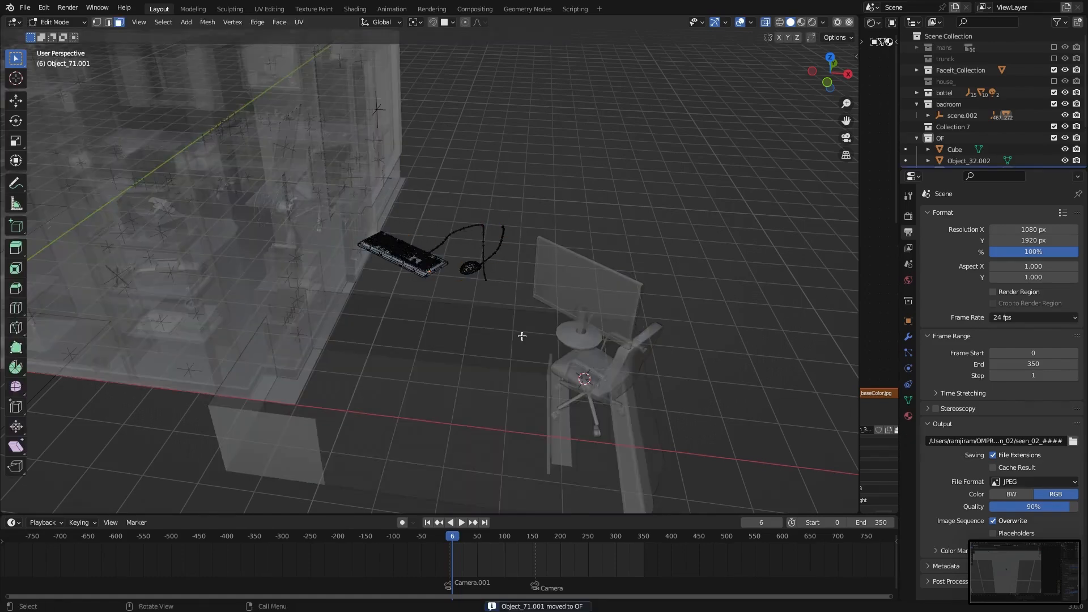
click(1055, 104)
Step: Scale the chair down to suit the room and move it next to the partition bench
scroll(516, 337, up, 2)
shift+middle_drag(639, 398, 527, 258)
click(515, 338)
key(KP_Decimal)
key(s)
click(454, 371)
middle_drag(455, 370, 477, 282)
key(g)
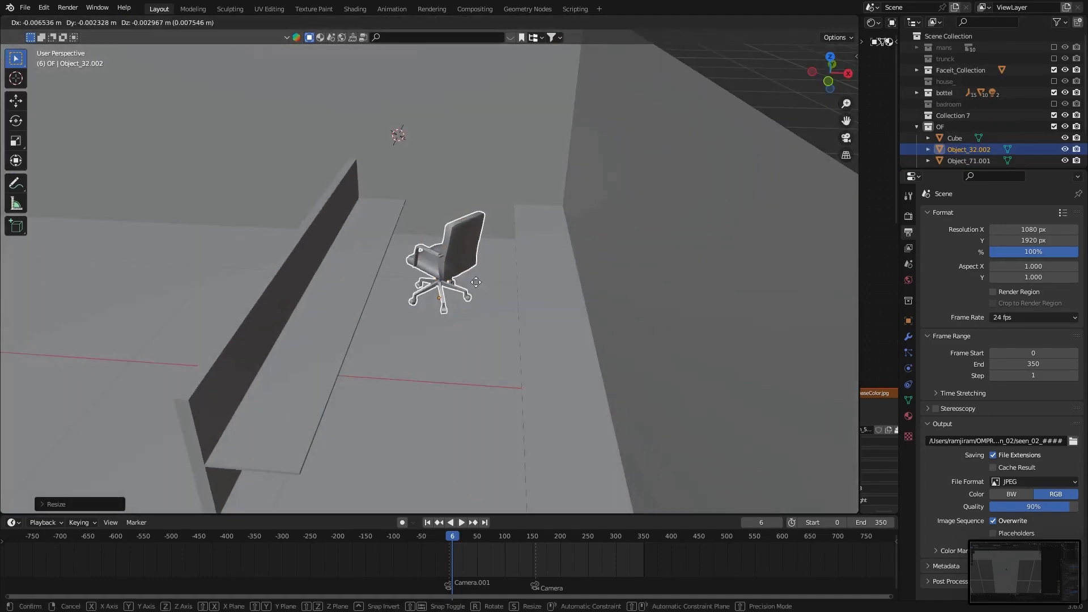
click(362, 477)
Step: Rescale the chair and shift it in the horizontal plane to the near end of the partition bench
middle_drag(362, 477, 499, 272)
scroll(509, 272, down, 3)
key(s)
click(546, 269)
click(528, 314)
key(g)
key(shift+z)
click(541, 250)
key(g)
key(shift+z)
Step: Select the vertices of the tabletop's long edge beside the chair and move them slightly along X
scroll(528, 252, up, 3)
click(409, 330)
scroll(400, 303, down, 4)
key(Tab)
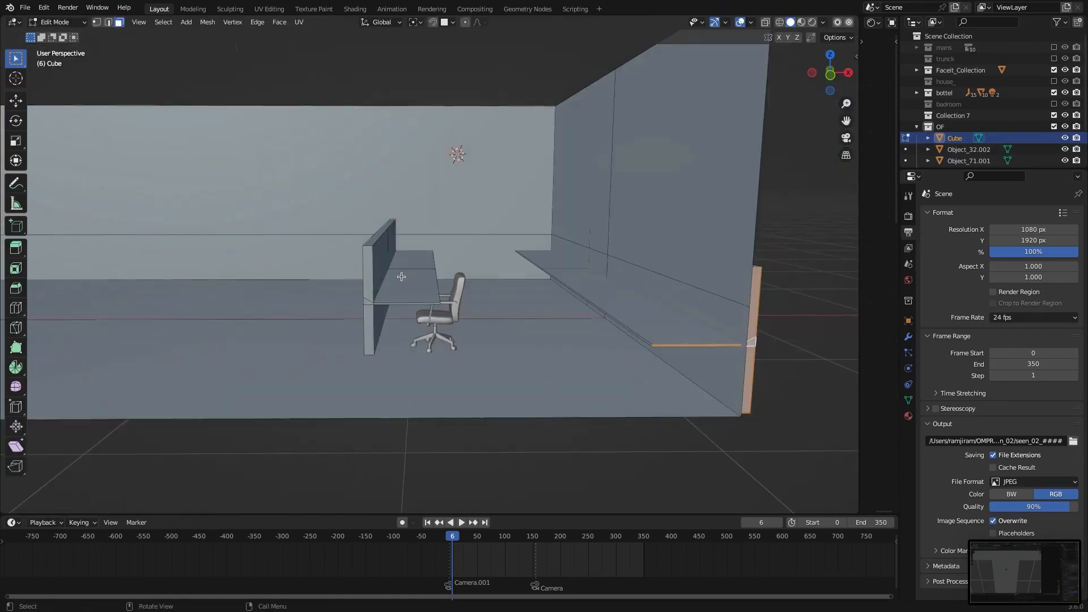
middle_drag(387, 277, 376, 313)
key(1)
middle_drag(435, 273, 442, 234)
key(alt+z)
drag(436, 244, 489, 371)
key(alt+z)
scroll(478, 294, up, 4)
key(g)
key(x)
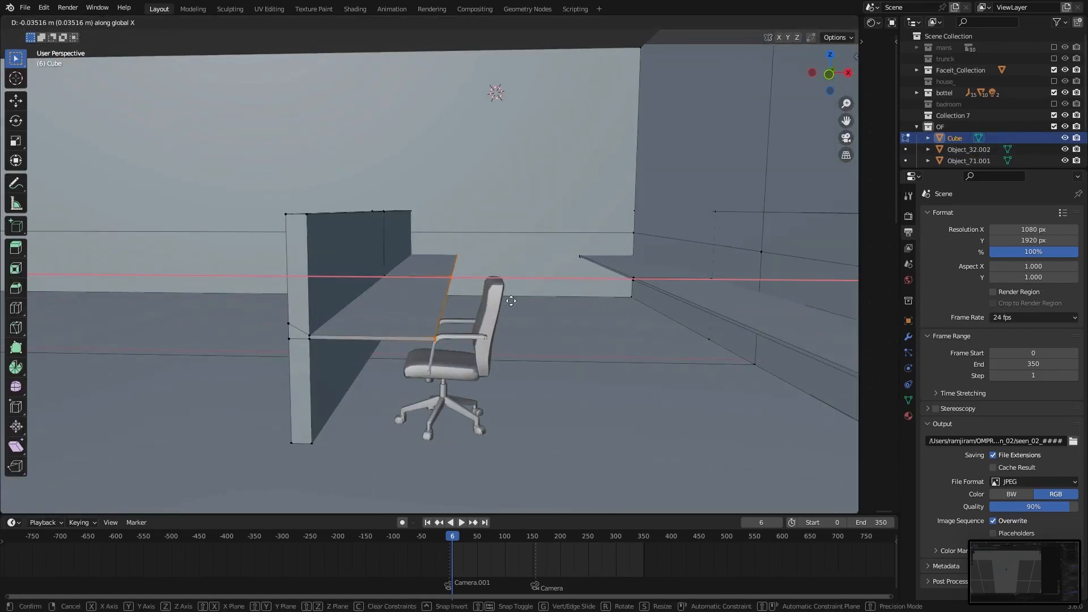
click(513, 301)
Step: Move the chair along X closer to the tabletop
key(Tab)
click(473, 329)
key(g)
key(x)
click(448, 332)
Step: Place the 3D cursor on the tabletop near the chair, snap the monitor to it and scale the monitor down
middle_drag(448, 332, 459, 377)
click(517, 333)
click(440, 99)
middle_drag(419, 272, 346, 374)
shift+right_click(335, 390)
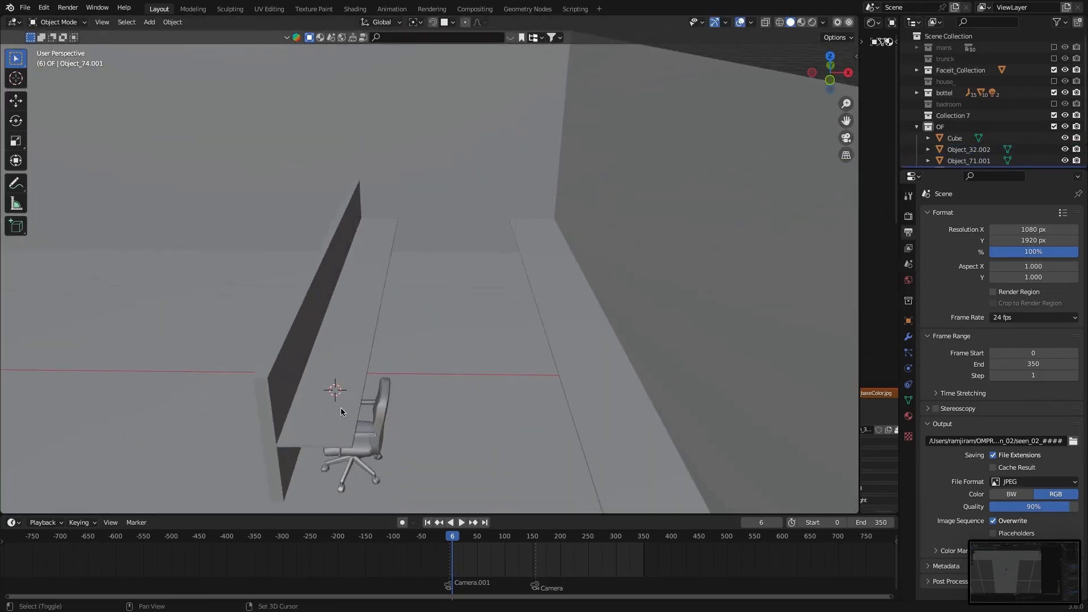
key(shift+s)
click(338, 278)
key(s)
click(373, 354)
Step: Adjust the monitor's height along Z on the tabletop and rotate it about Z to face the chair
key(KP_Decimal)
scroll(454, 257, down, 6)
middle_drag(454, 258, 463, 225)
key(g)
key(z)
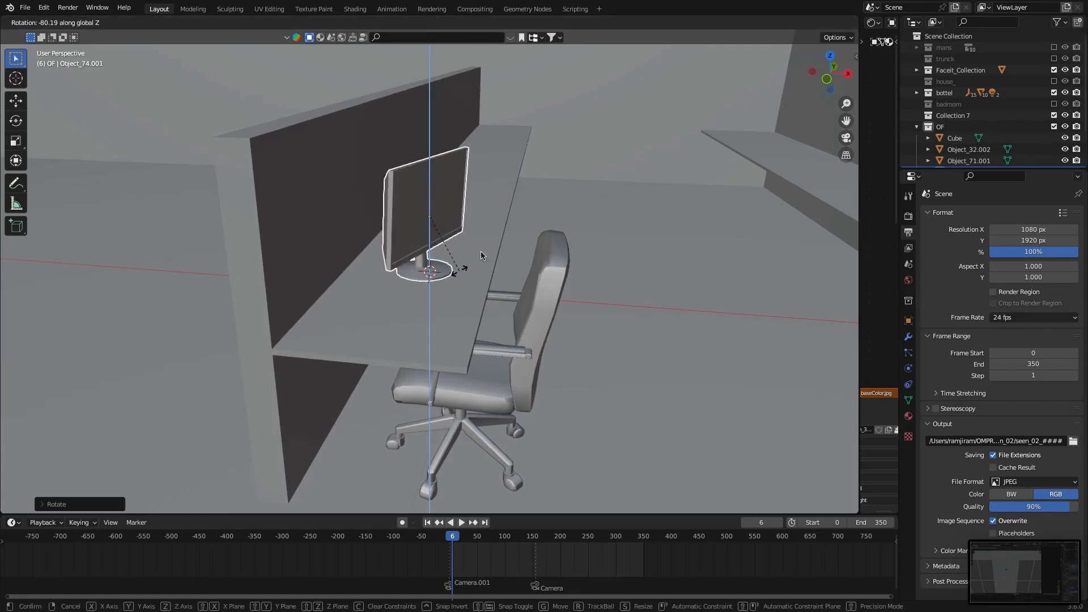
click(461, 274)
Step: Move the monitor across the tabletop into line with the chair
middle_drag(460, 274, 439, 292)
key(g)
click(425, 312)
key(KP_7)
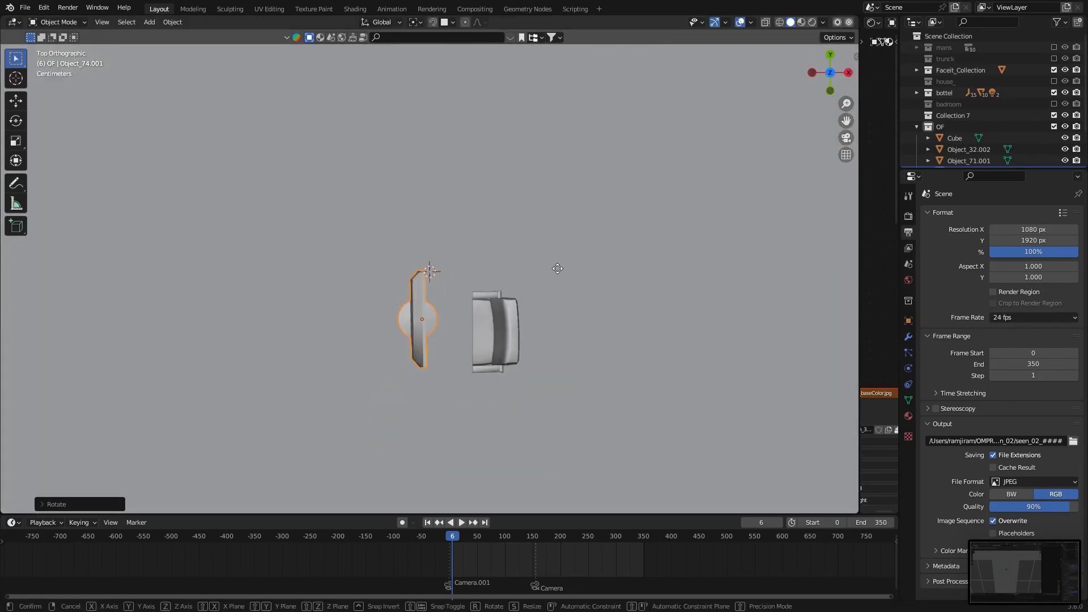
middle_drag(594, 237, 576, 219)
scroll(567, 211, down, 5)
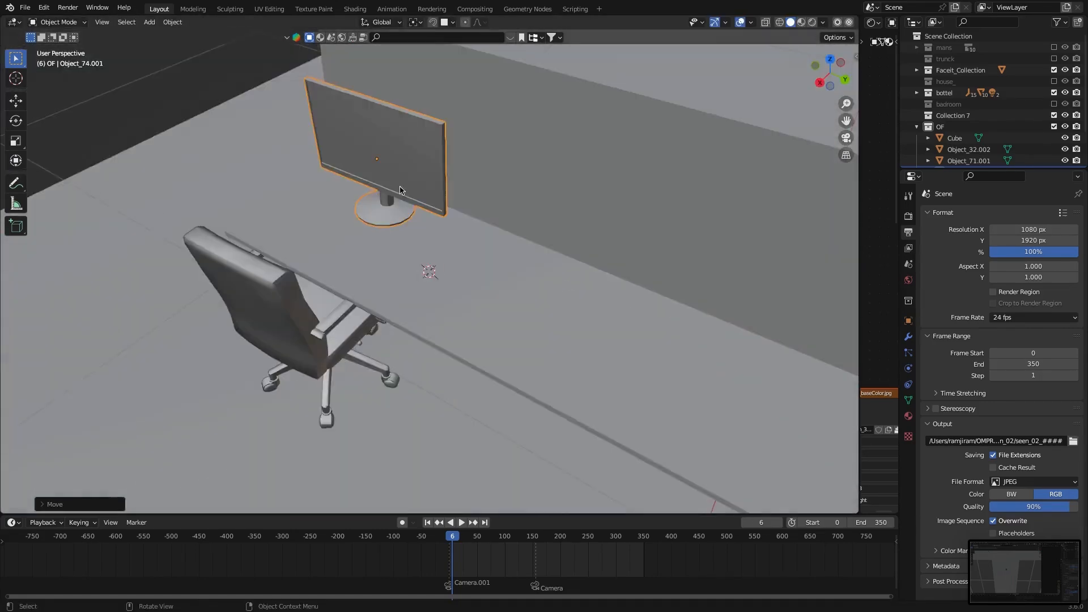
Step: Snap the keyboard and mouse object to the 3D cursor on the tabletop
scroll(560, 205, down, 5)
click(352, 136)
scroll(454, 170, up, 5)
key(shift+s)
click(453, 152)
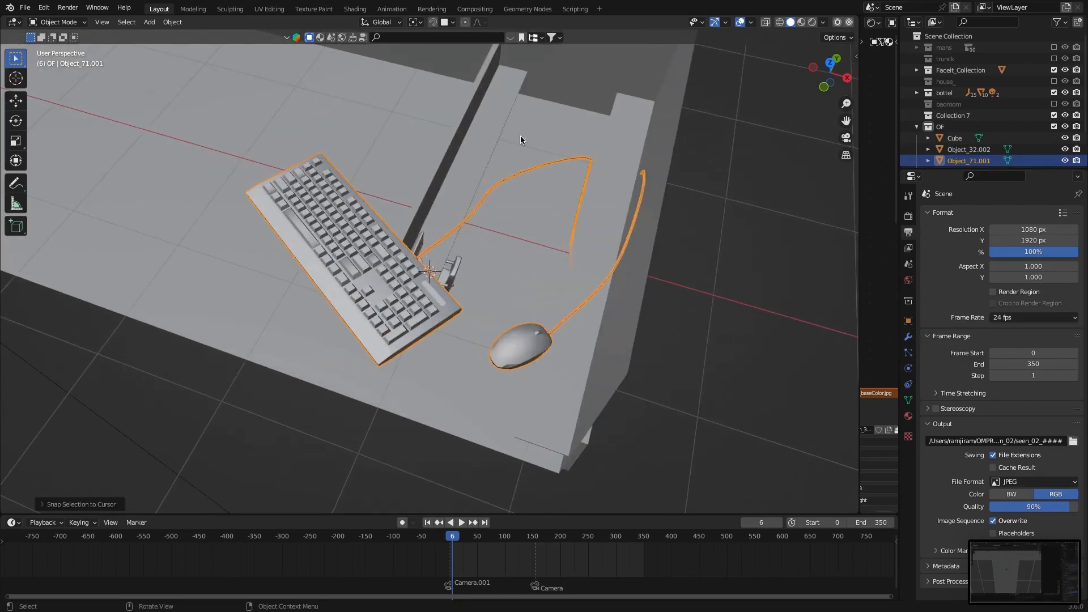
Step: Rotate the keyboard and mouse about Z to square them with the monitor and move them in front of it
click(441, 261)
key(KP_Decimal)
key(r)
click(425, 182)
middle_drag(425, 182, 431, 170)
key(g)
click(498, 216)
key(r)
key(z)
click(539, 194)
Step: Shift the keyboard and mouse between the monitor and chair and refine their rotation about Z
middle_drag(539, 194, 567, 283)
key(g)
click(541, 249)
click(523, 245)
key(r)
key(z)
click(638, 292)
Step: Scale the keyboard and mouse down to suit the monitor and settle them onto the tabletop
scroll(638, 292, down, 4)
middle_drag(638, 292, 473, 294)
key(s)
click(504, 307)
scroll(528, 324, down, 5)
click(515, 328)
click(483, 281)
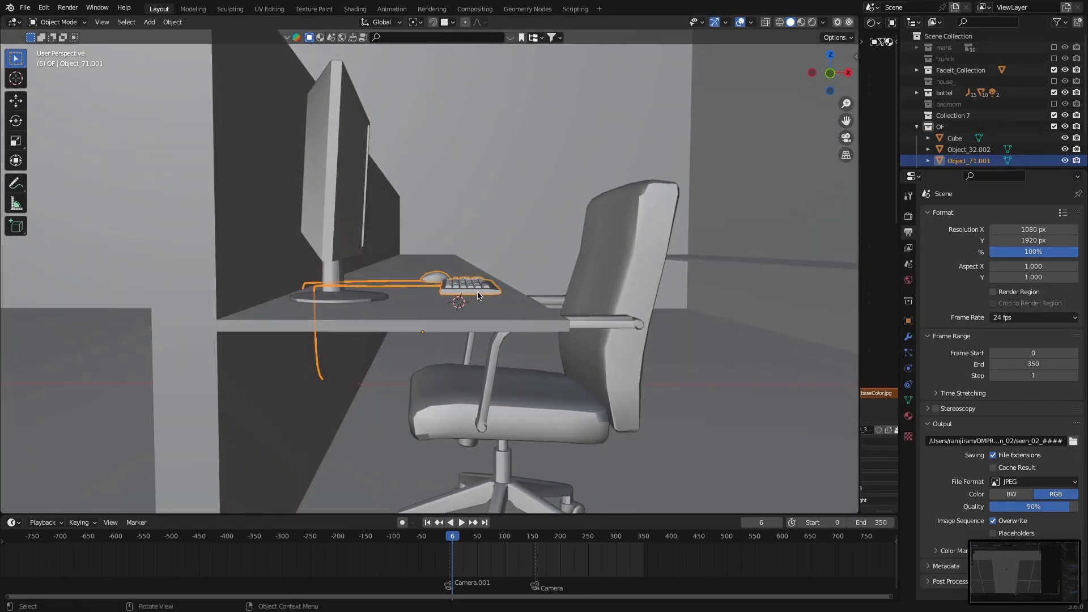
click(471, 355)
middle_drag(470, 356, 473, 301)
click(472, 301)
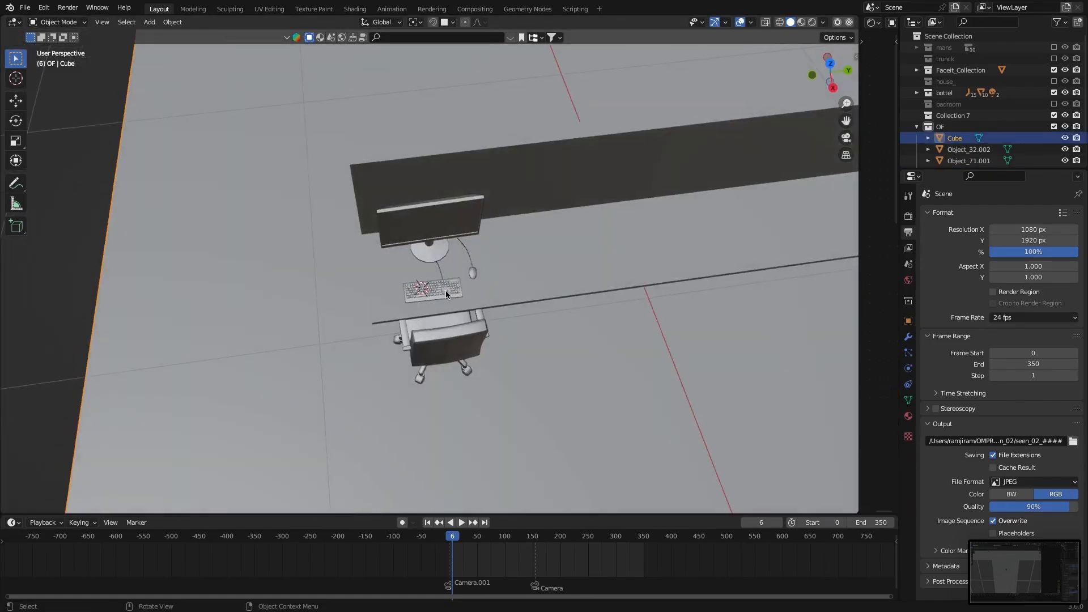
Step: Select the chair, monitor, keyboard and mouse together and duplicate them along the desk until it holds five workstations
middle_drag(542, 254, 496, 270)
click(386, 243)
middle_drag(385, 244, 461, 224)
middle_drag(451, 267, 363, 340)
shift+click(358, 386)
scroll(351, 295, down, 6)
middle_drag(363, 266, 324, 292)
key(shift+d)
key(x)
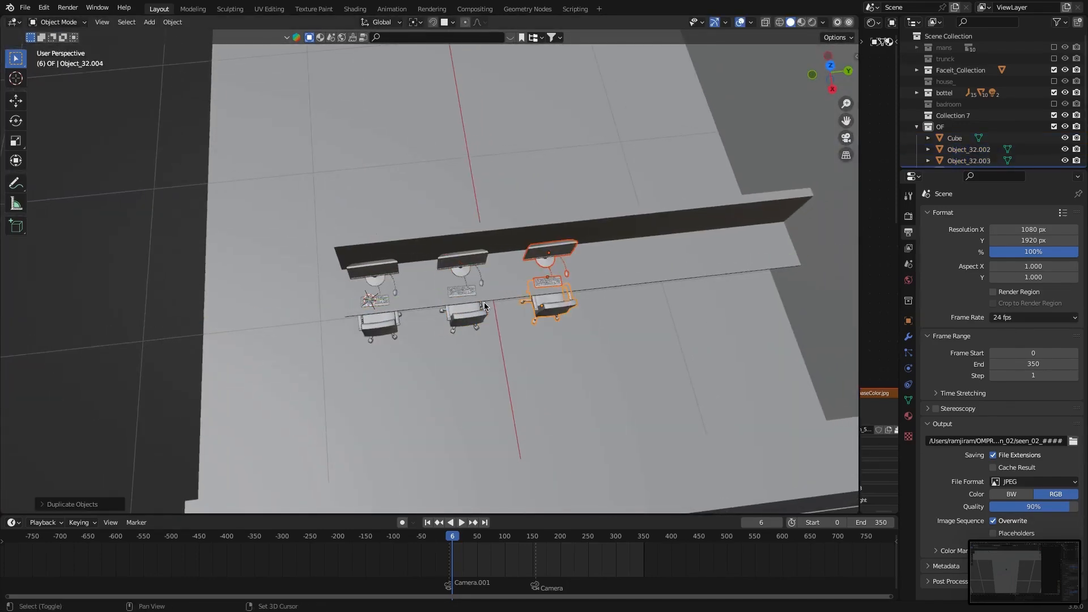
middle_drag(484, 307, 470, 258)
shift+click(469, 257)
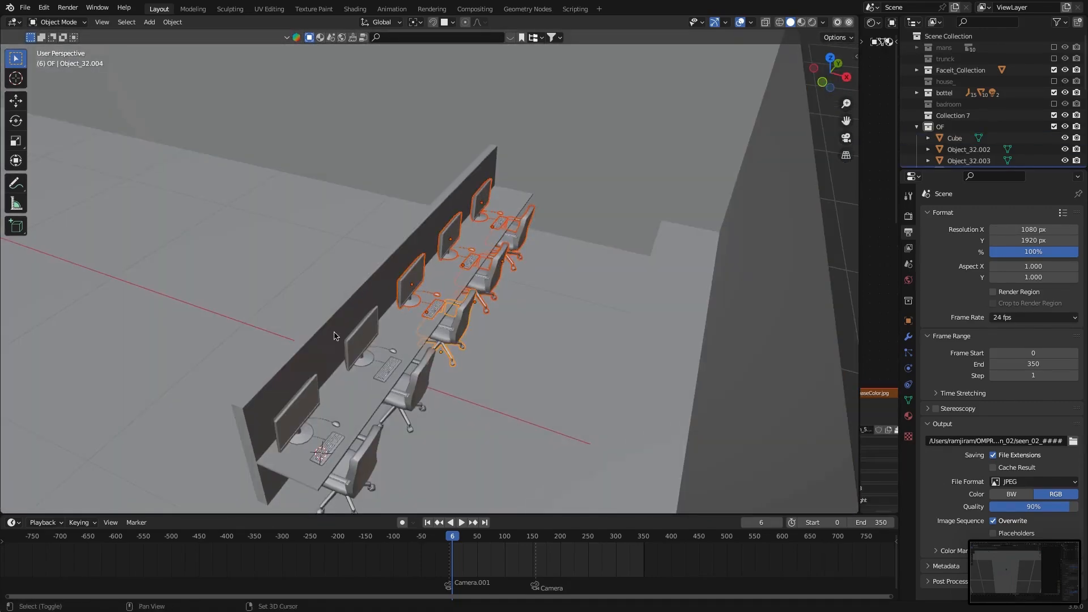
Step: Duplicate all five workstations and move the copies along X to the desk against the opposite wall
key(shift+d)
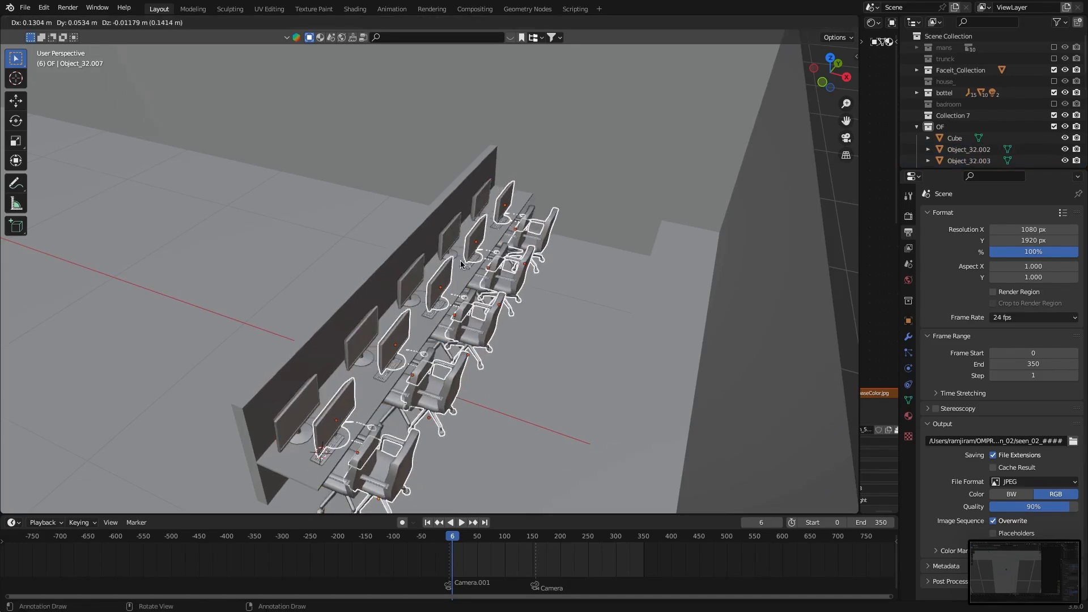
click(434, 327)
key(Return)
middle_drag(434, 324, 509, 310)
key(g)
key(x)
click(610, 303)
middle_drag(611, 302, 482, 362)
key(g)
key(x)
click(474, 316)
Step: Move the end workstation farther along the wall desk and duplicate its monitor
click(606, 332)
scroll(609, 323, up, 2)
shift+middle_drag(644, 312, 511, 311)
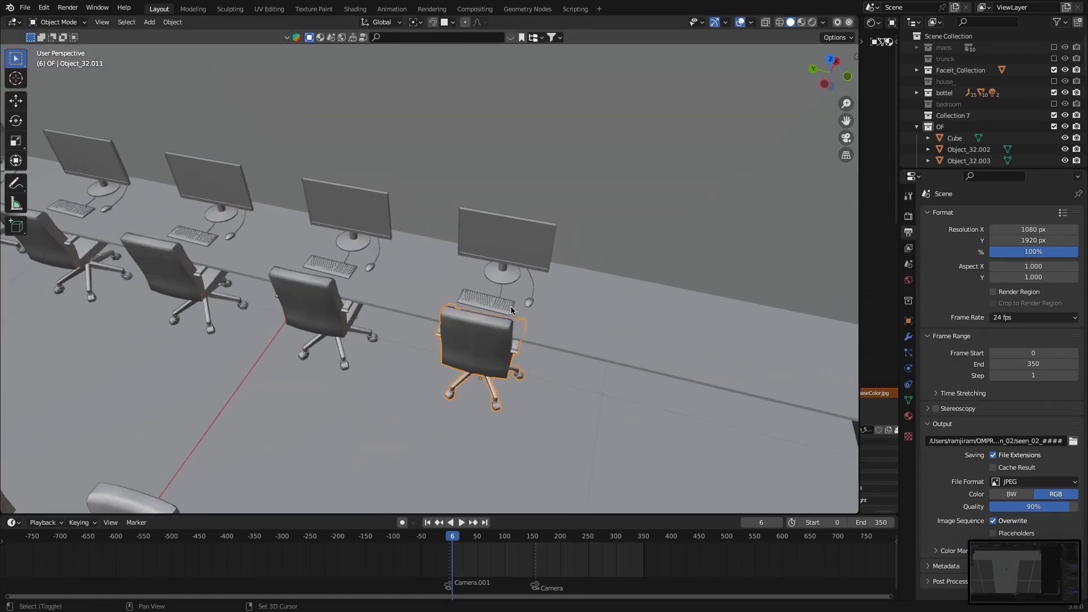
scroll(562, 286, up, 2)
click(564, 284)
shift+middle_drag(588, 298, 566, 293)
scroll(570, 275, up, 1)
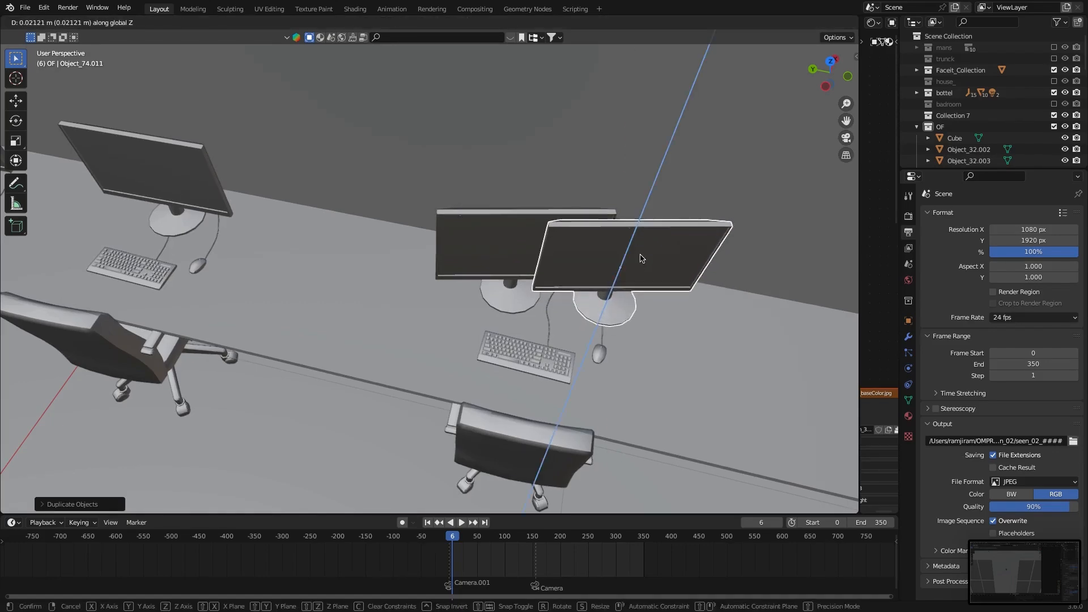
Step: Position the duplicated monitor beside the original on the desk and rotate it about Z to angle it towards the chair
click(642, 259)
key(g)
key(shift+z)
click(700, 278)
key(r)
key(z)
click(715, 285)
middle_drag(716, 285, 542, 267)
key(g)
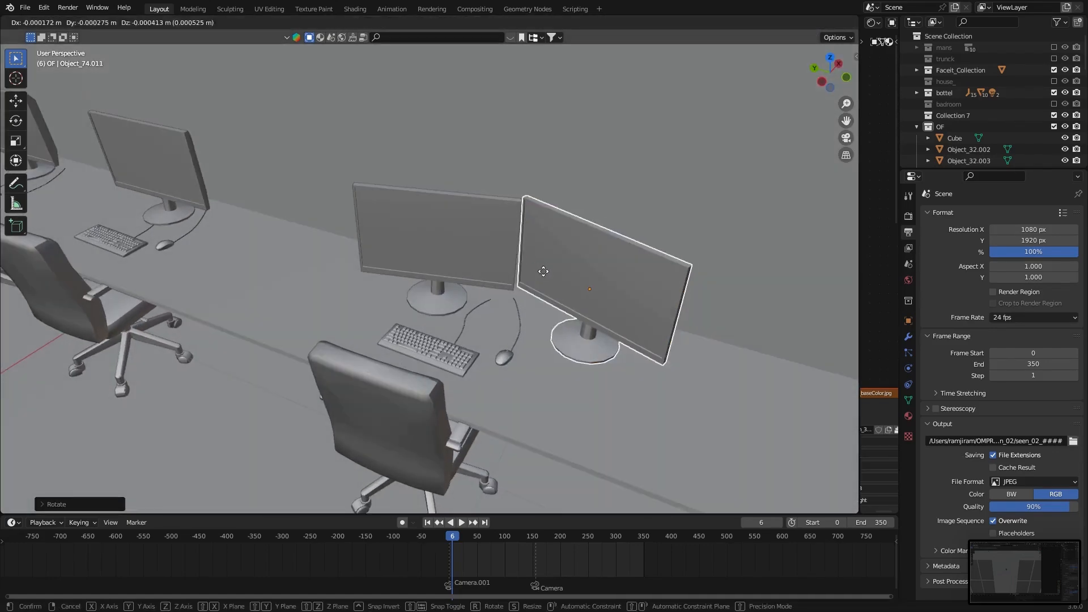
scroll(512, 330, down, 5)
middle_drag(513, 330, 454, 300)
scroll(263, 219, up, 3)
middle_drag(454, 300, 499, 277)
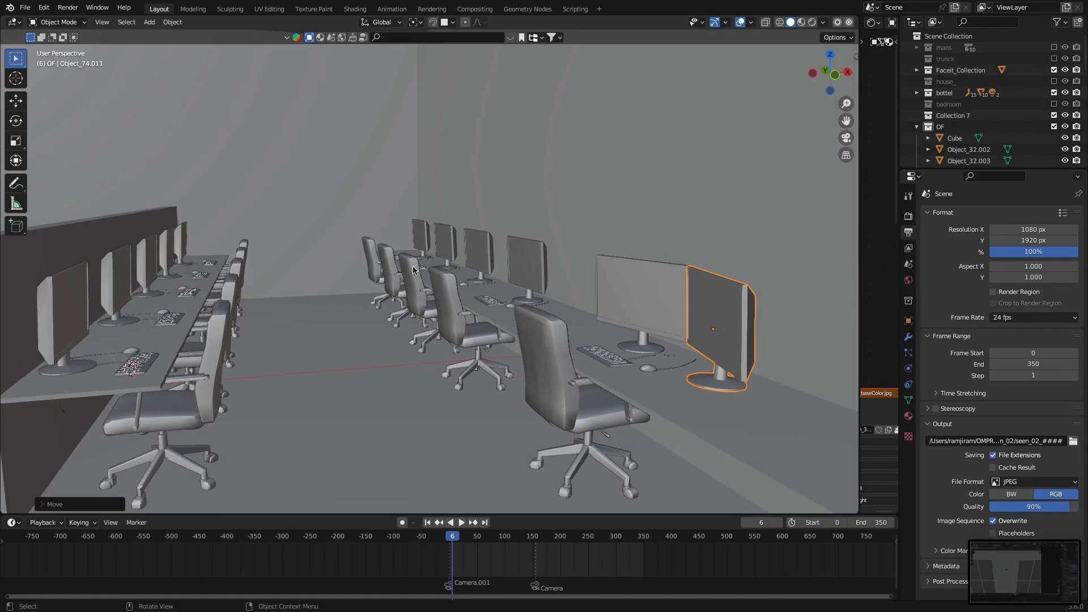
Step: Include the badroom collection in the view layer to reach the computer tower under its desk
middle_drag(414, 271, 292, 295)
scroll(377, 271, down, 7)
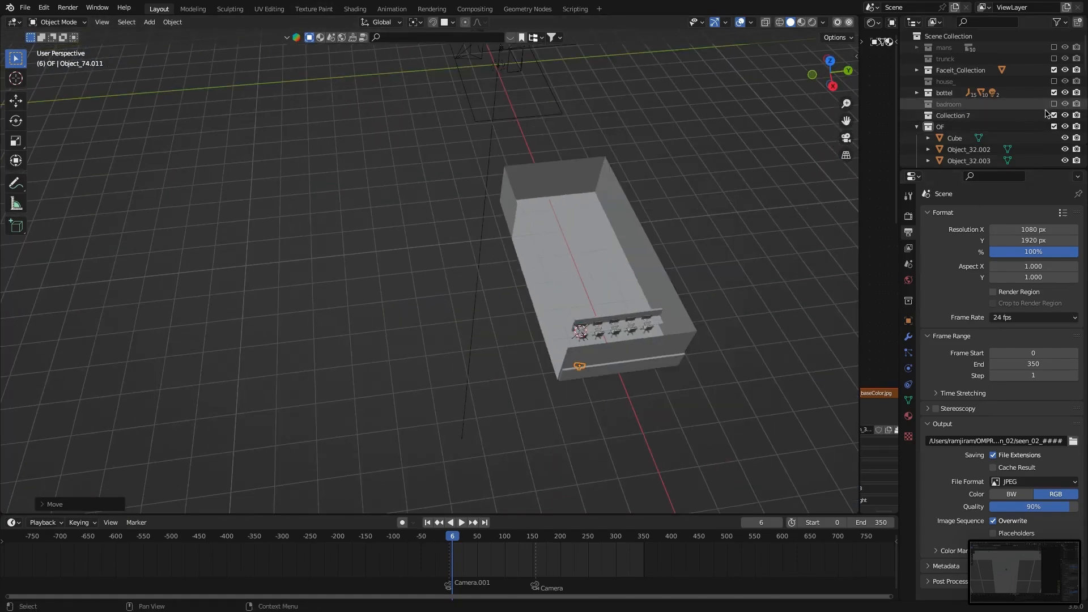
click(1054, 106)
scroll(567, 238, down, 5)
middle_drag(567, 238, 511, 272)
click(1054, 105)
click(1054, 105)
scroll(533, 221, down, 4)
middle_drag(533, 221, 496, 277)
scroll(495, 277, up, 8)
mouse_move(425, 301)
middle_down()
mouse_move(476, 346)
mouse_move(431, 304)
middle_up()
Step: Merge all vertices of the computer tower's mesh by distance
click(439, 315)
key(Tab)
key(alt+z)
key(a)
key(m)
click(403, 372)
key(alt+a)
key(ctrl+Tab)
click(412, 317)
key(alt+z)
click(414, 320)
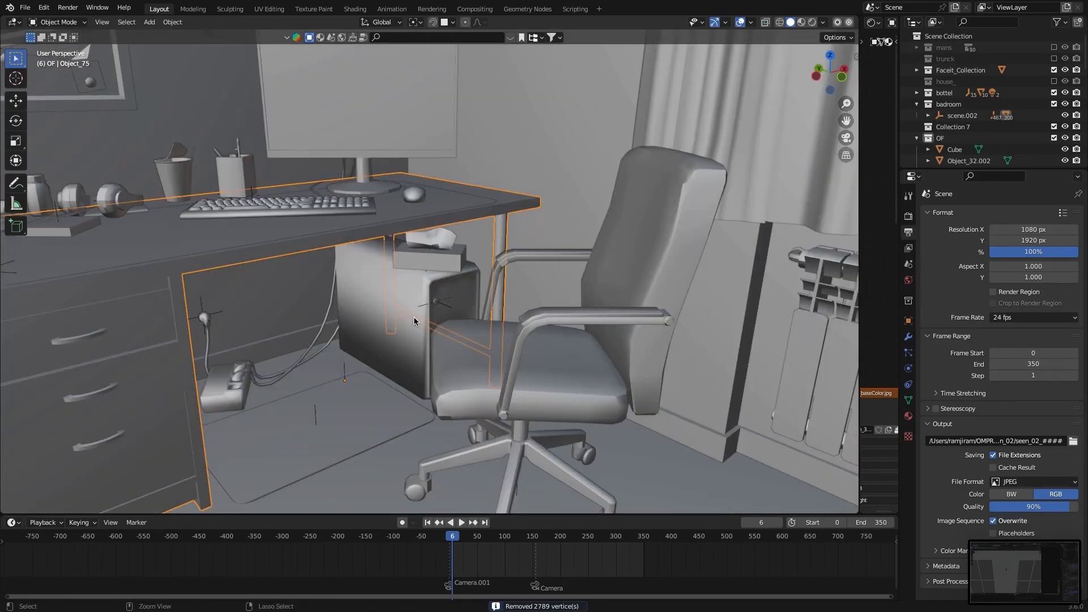
Step: Select the computer tower's geometry within its mesh using X-ray and face selection, leaving out the power strip
click(414, 321)
key(Tab)
click(429, 302)
click(415, 309)
key(alt+z)
middle_drag(414, 309, 265, 102)
middle_drag(383, 260, 437, 243)
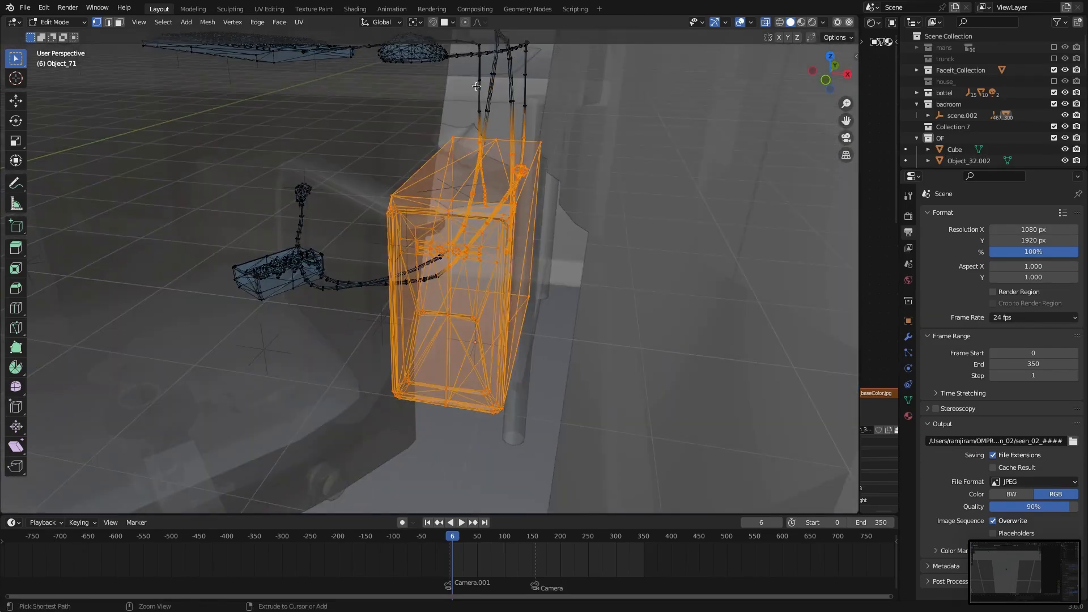
click(119, 22)
middle_drag(340, 243, 396, 195)
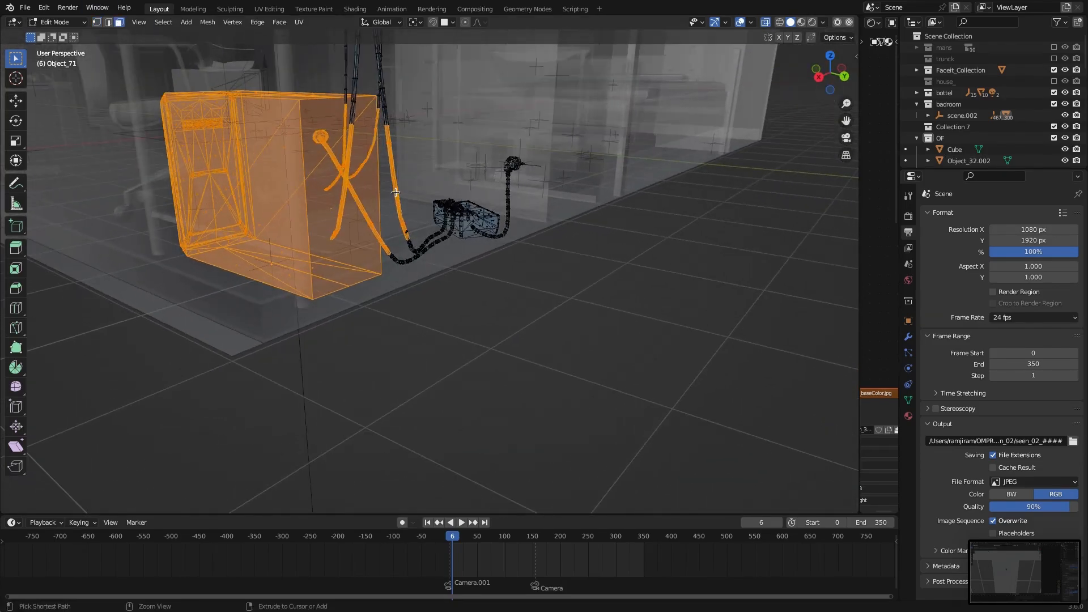
middle_drag(388, 247, 564, 224)
key(Tab)
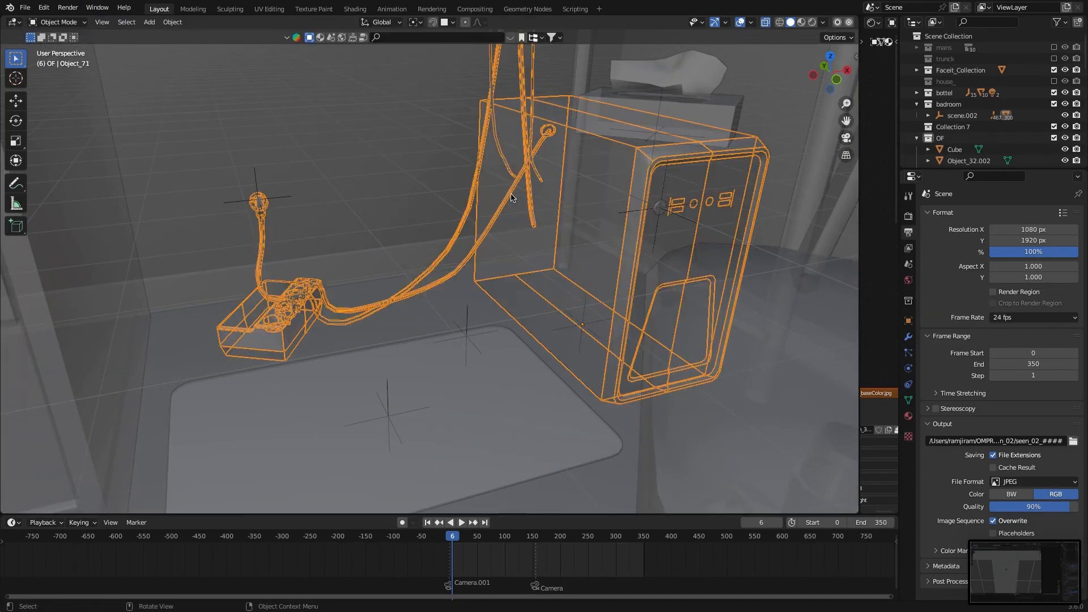
Step: Duplicate the selected computer tower geometry and separate the copy into its own object
key(alt+z)
scroll(564, 216, down, 2)
key(Tab)
key(shift+d)
click(370, 195)
key(p)
click(373, 197)
key(Tab)
click(389, 233)
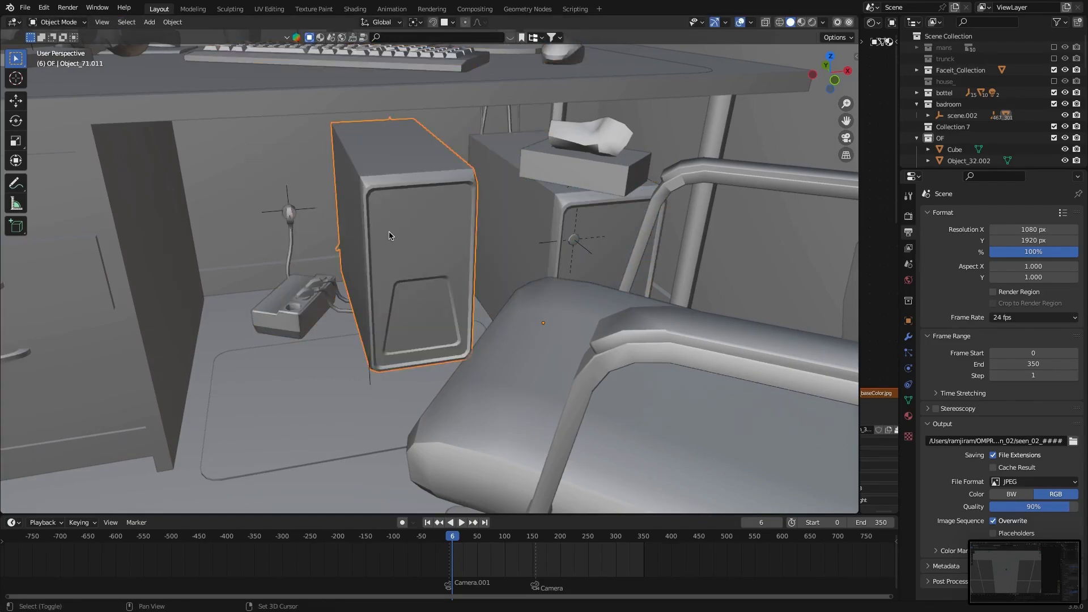
Step: Move the separated computer tower to the OF collection and exclude the badroom collection from the view layer
key(shift+s)
key(KP_Decimal)
middle_drag(506, 244, 441, 250)
scroll(442, 250, up, 3)
scroll(276, 267, down, 6)
shift+middle_drag(276, 267, 311, 286)
scroll(378, 275, up, 5)
scroll(377, 276, down, 10)
scroll(377, 277, up, 5)
key(m)
click(1054, 104)
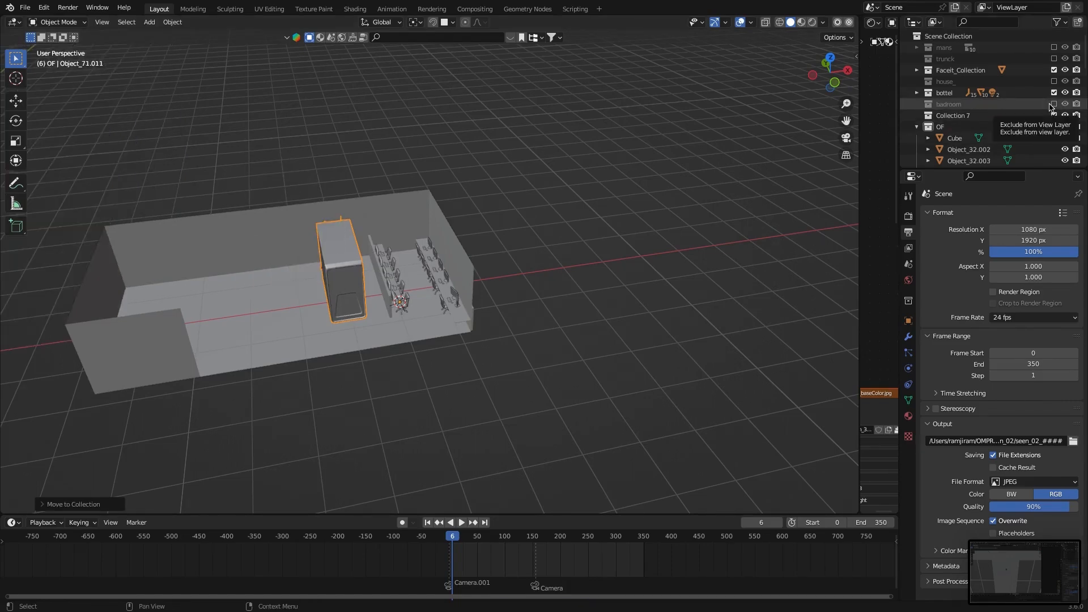
Step: Place the 3D cursor on the wall desk, snap the computer tower to it and scale the tower down
drag(451, 294, 457, 296)
shift+right_click(457, 297)
key(shift+s)
click(457, 261)
scroll(458, 250, down, 4)
right_click(474, 226)
click(532, 226)
key(s)
click(479, 296)
Step: Adjust the computer tower's height along Z on the wall desk and rotate it about Z to face the chairs
scroll(479, 295, up, 6)
middle_drag(479, 295, 541, 247)
key(g)
key(z)
click(539, 153)
middle_drag(538, 154, 603, 251)
key(r)
key(z)
click(421, 334)
Step: Move the computer tower across the tabletop between the last two workstations and turn it slightly about Z
middle_drag(421, 334, 485, 290)
key(g)
key(shift+z)
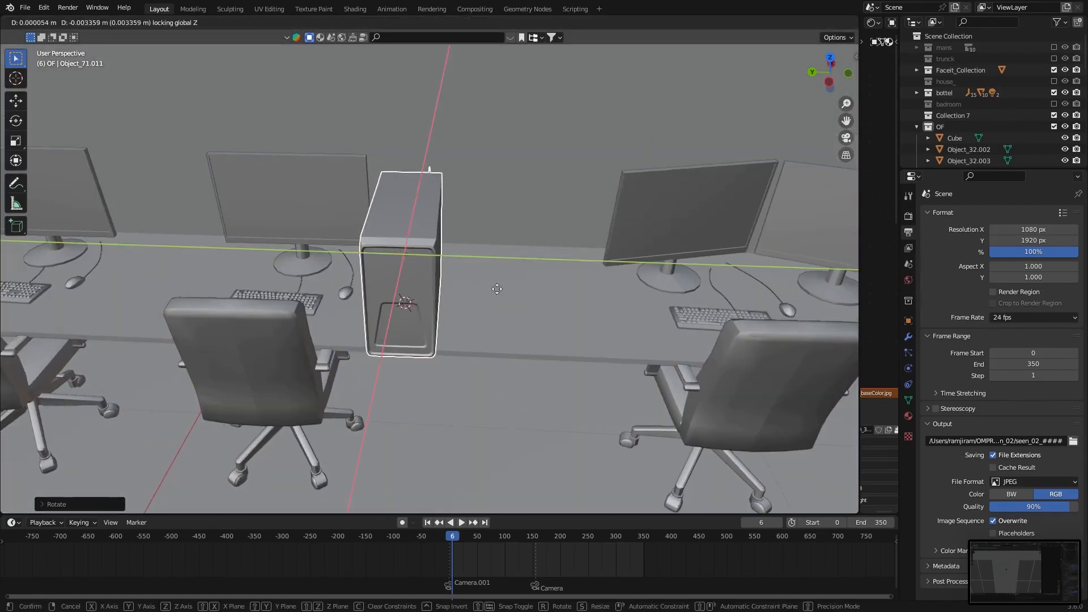
click(559, 278)
middle_drag(559, 278, 577, 332)
key(g)
key(shift+z)
key(r)
key(z)
click(515, 312)
click(518, 250)
Step: Try to duplicate the computer tower along Y to the desk's far end, and delete the copy
scroll(518, 251, down, 5)
click(561, 321)
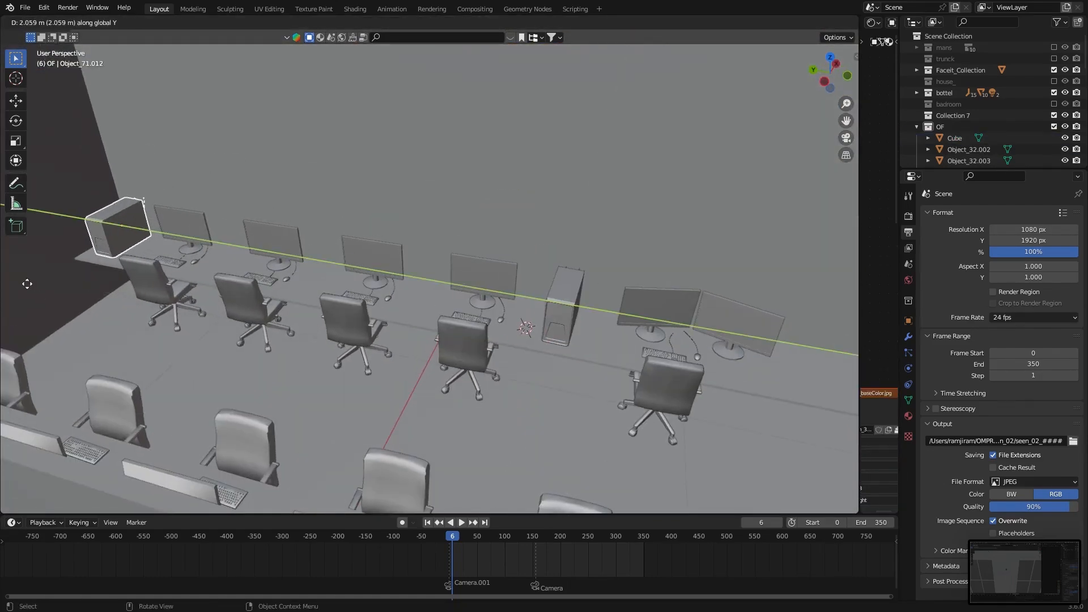
key(Delete)
middle_drag(30, 286, 352, 301)
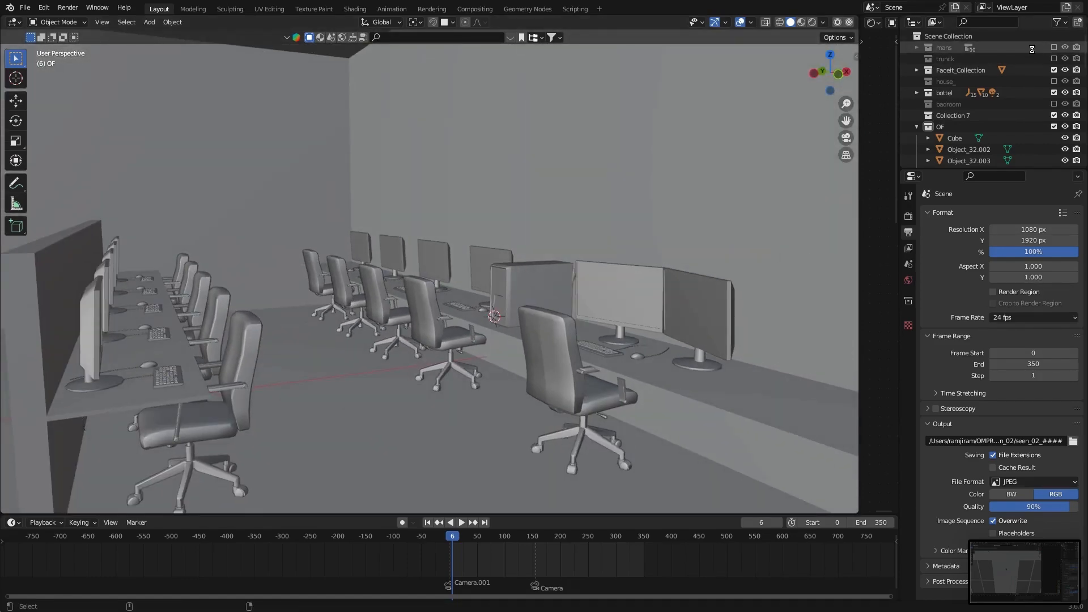
middle_drag(457, 267, 793, 147)
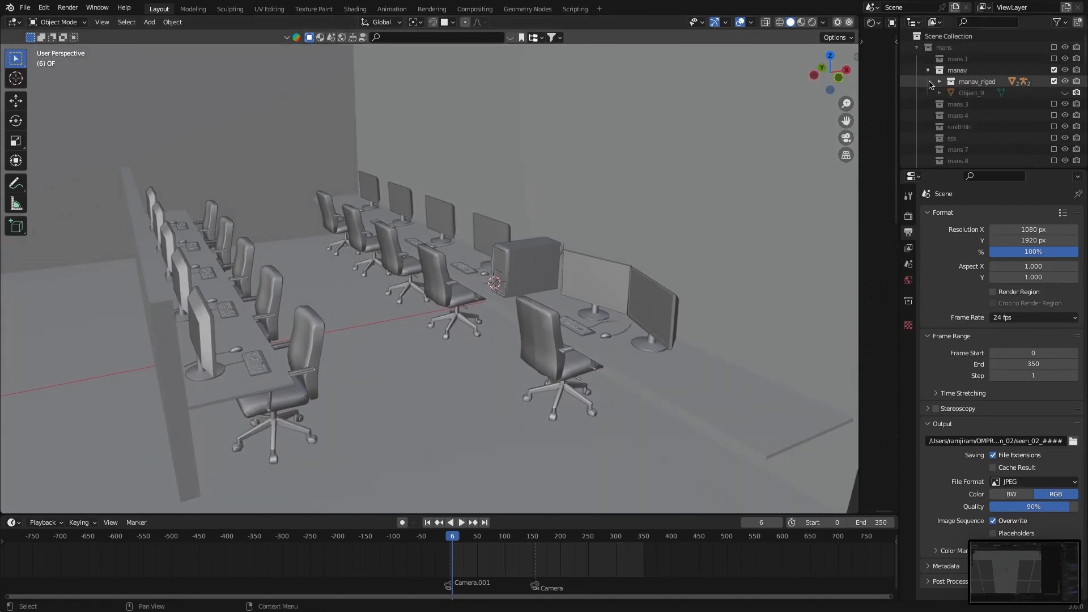
Step: Place the 3D cursor on the floor between the desk rows and snap the rigged character's Armature.007 to it
click(939, 81)
click(990, 93)
shift+right_click(357, 296)
key(shift+s)
click(351, 227)
Step: Scale the character armature to suit the office chairs and move it horizontally within the aisle
middle_drag(431, 227, 448, 317)
key(s)
click(420, 317)
key(s)
click(493, 238)
middle_drag(471, 244, 448, 267)
key(g)
key(shift+z)
click(427, 337)
Step: Pull one partition-desk chair out beside the character and rotate it to about 233° on Z to face the aisle
click(352, 334)
middle_drag(340, 329, 283, 318)
click(256, 323)
key(g)
key(shift+z)
click(306, 334)
key(r)
key(z)
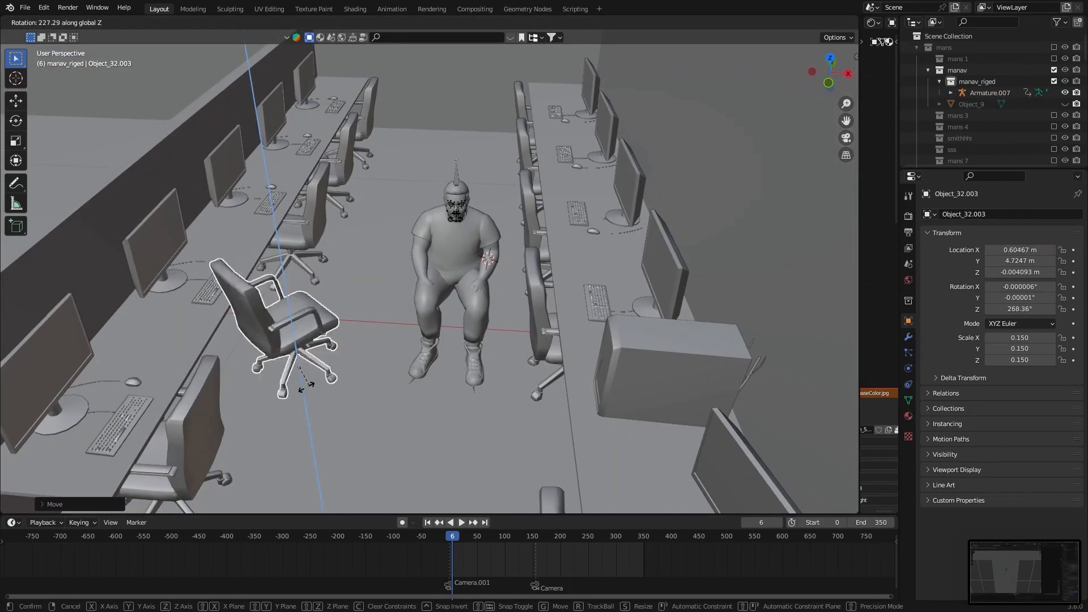
click(300, 391)
Step: Move the character armature horizontally onto the pulled-out chair and rotate it about Z to match the chair's direction
middle_drag(301, 385, 273, 381)
scroll(283, 363, up, 3)
shift+middle_drag(397, 250, 439, 246)
click(558, 77)
key(g)
key(shift+z)
click(391, 159)
key(r)
key(z)
click(144, 163)
Step: Rescale the character armature to 0.327 and shift it horizontally over the chair seat
middle_drag(227, 187, 278, 133)
key(s)
click(436, 221)
middle_drag(445, 128, 426, 175)
key(g)
key(shift+z)
click(392, 166)
key(g)
key(s)
click(398, 172)
Step: Adjust the armature's height along Z over the seat and rotate it to about 97.5° on Z
key(g)
key(z)
click(428, 122)
middle_drag(482, 136, 391, 192)
scroll(454, 204, up, 2)
key(r)
key(z)
click(569, 208)
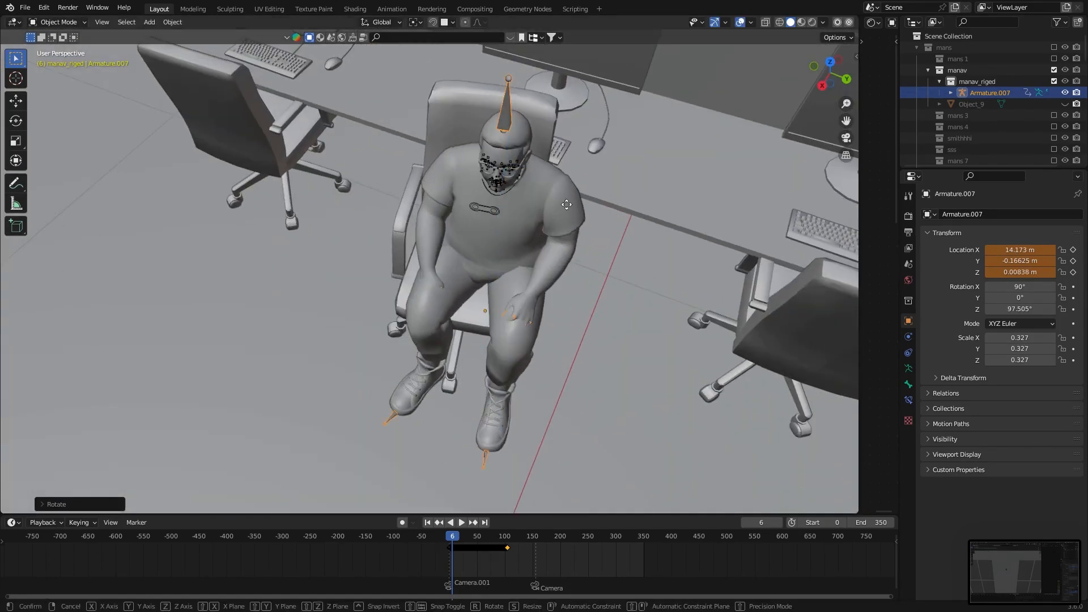
Step: Shrink the character armature to a scale of 0.308 and shift it horizontally on the seat
key(s)
click(565, 215)
key(g)
key(shift+z)
click(536, 217)
Step: Fine-tune the armature's horizontal position on the chair and raise it along Z above the seat
middle_drag(532, 216, 600, 217)
key(g)
key(shift+z)
click(617, 220)
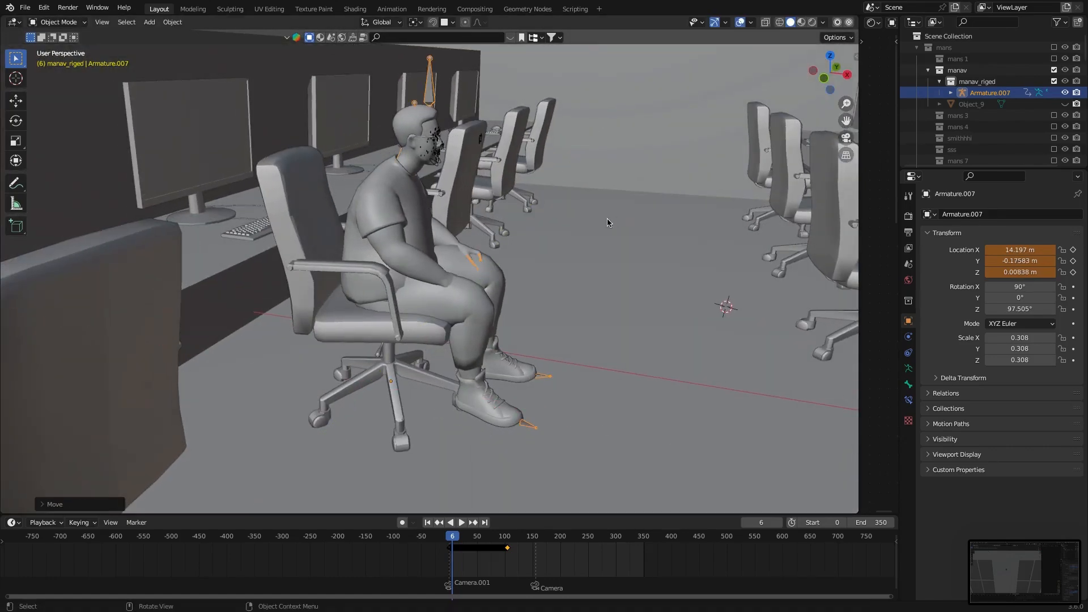
key(g)
key(z)
click(509, 244)
Step: In Edit Mode, select the chair's linked seat, armrests and backrest and rotate them relative to the wheeled base
middle_drag(508, 246, 482, 237)
click(410, 336)
key(ctrl+Tab)
key(Tab)
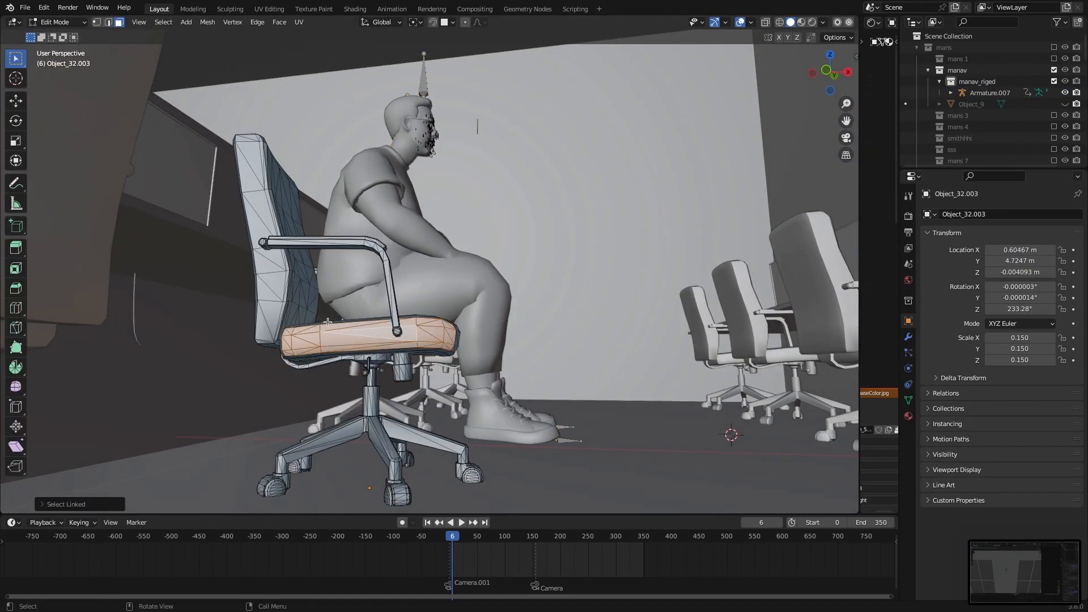
click(331, 328)
middle_drag(340, 334, 398, 343)
click(398, 342)
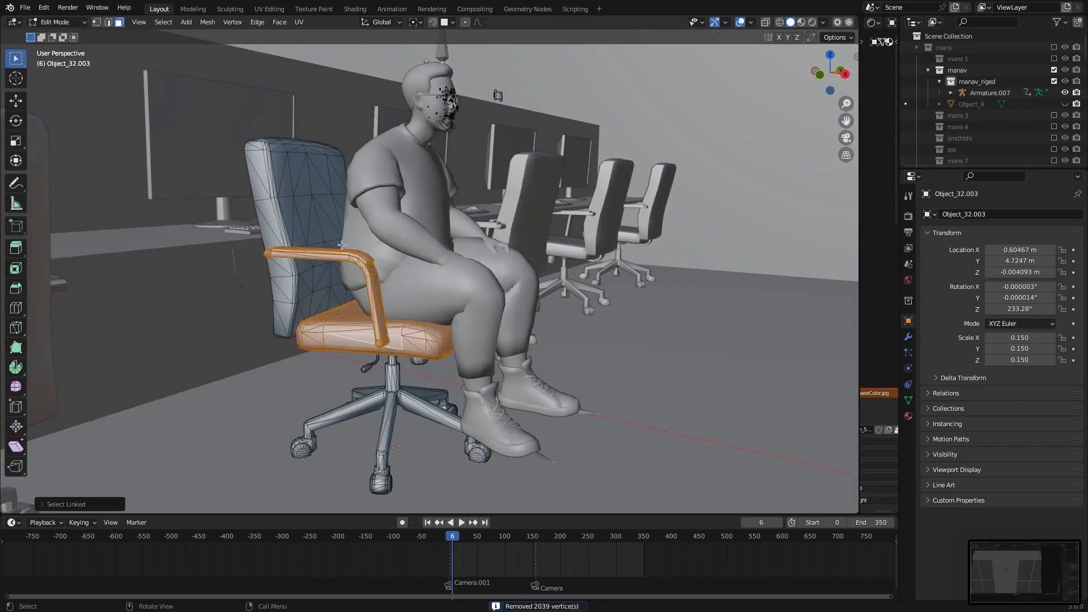
key(ctrl+l)
middle_drag(366, 259, 370, 238)
middle_drag(362, 362, 370, 377)
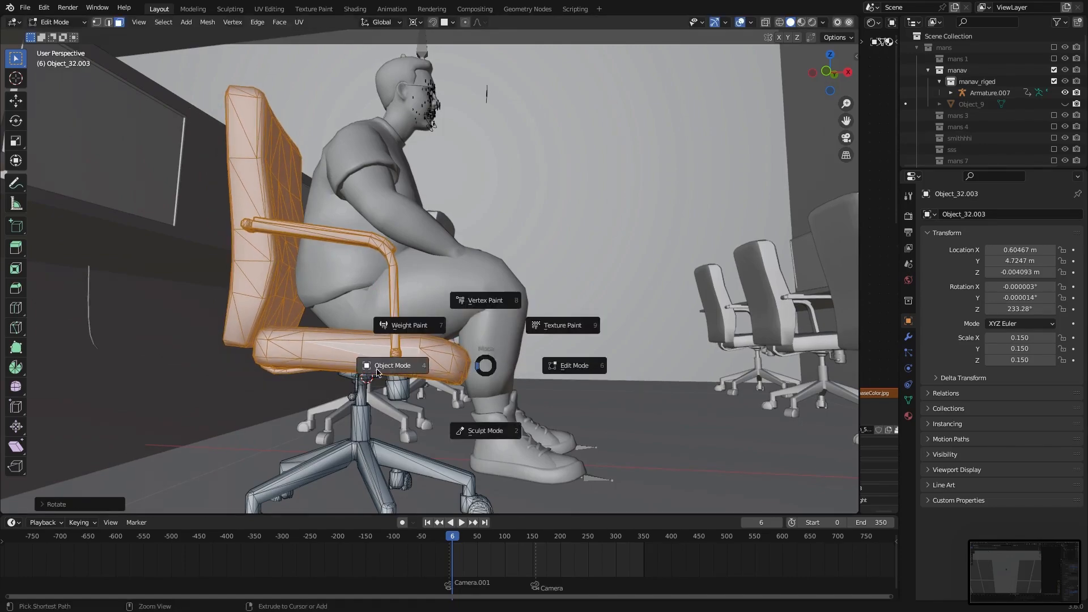
key(Tab)
scroll(440, 318, down, 5)
click(439, 249)
scroll(386, 340, up, 3)
middle_drag(488, 317, 519, 312)
key(s)
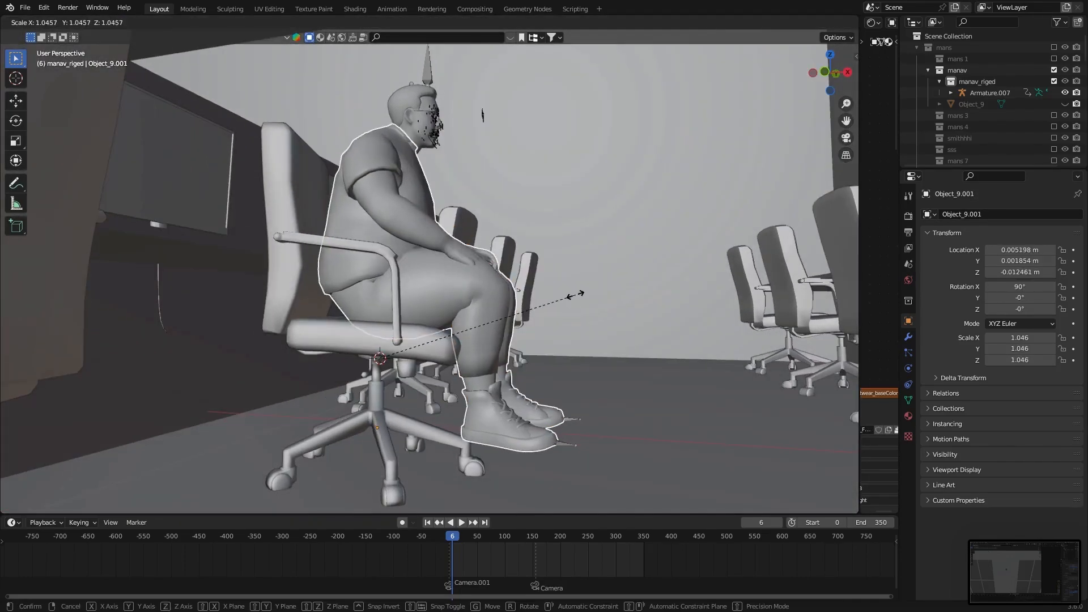
right_click(574, 295)
Step: Enlarge the character armature to a scale of 0.333 and move it horizontally back into the chair
click(484, 116)
key(s)
click(568, 189)
middle_drag(569, 190, 459, 272)
key(g)
key(shift+z)
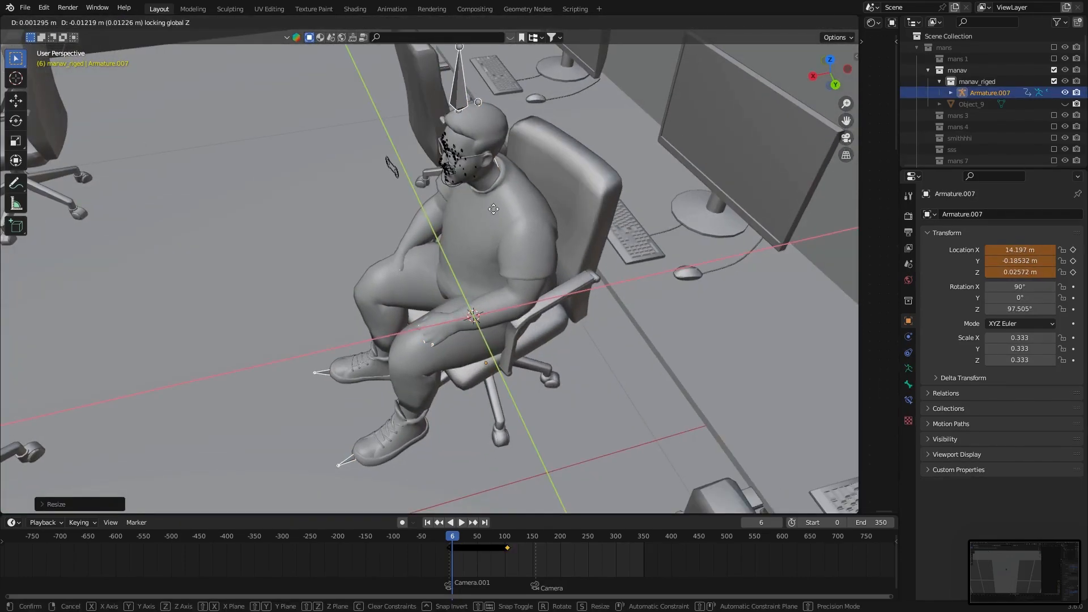
click(495, 210)
Step: Rotate the seated character armature to about 109° on Z to line up with the chair
middle_drag(495, 210, 551, 243)
key(r)
key(z)
click(477, 298)
mouse_move(477, 298)
middle_down()
mouse_move(579, 238)
mouse_move(616, 308)
mouse_move(460, 303)
middle_up()
scroll(573, 256, down, 5)
Step: Reselect the seated character's armature and nudge its position on the chair
click(376, 236)
key(a)
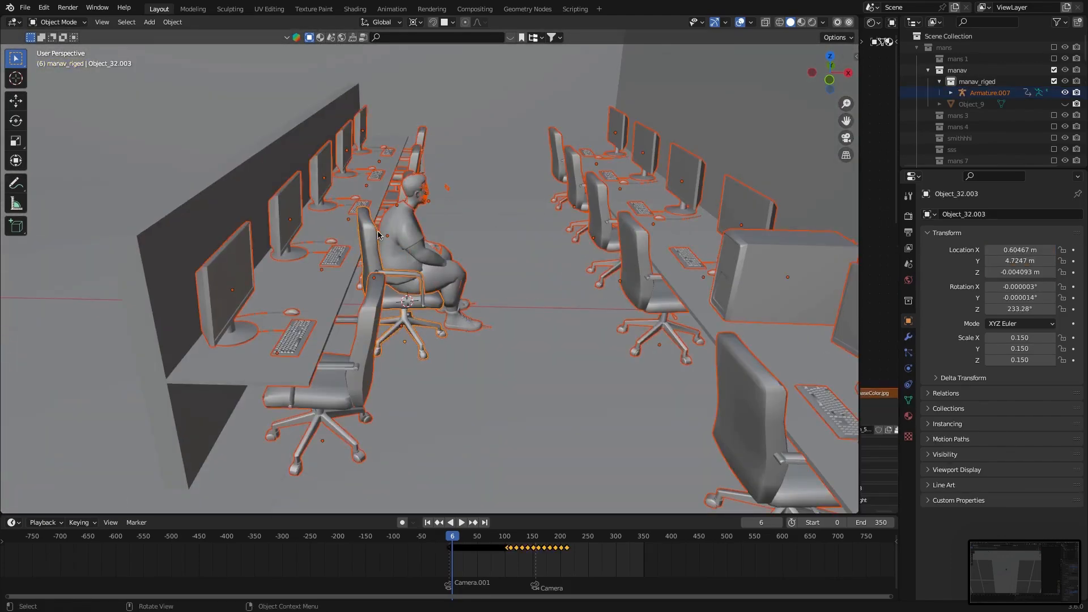
click(490, 223)
middle_drag(489, 222, 376, 305)
scroll(377, 305, up, 5)
middle_drag(510, 273, 462, 296)
click(474, 185)
key(g)
click(468, 243)
middle_drag(468, 244, 562, 321)
click(471, 318)
key(KP_3)
scroll(562, 320, up, 3)
key(g)
right_click(496, 334)
Step: In Pose Mode, rotate the seated character's leg bones to adjust the sitting pose
click(445, 292)
middle_drag(445, 292, 499, 297)
key(r)
click(509, 311)
click(517, 342)
key(r)
middle_drag(513, 346, 489, 338)
key(r)
click(595, 319)
middle_drag(595, 320, 559, 331)
click(462, 304)
key(r)
Step: Rotate the character's left thigh bone and the mixamorig:LeftLeg bone to bring the foot into a seated position
middle_drag(487, 321, 454, 317)
click(430, 272)
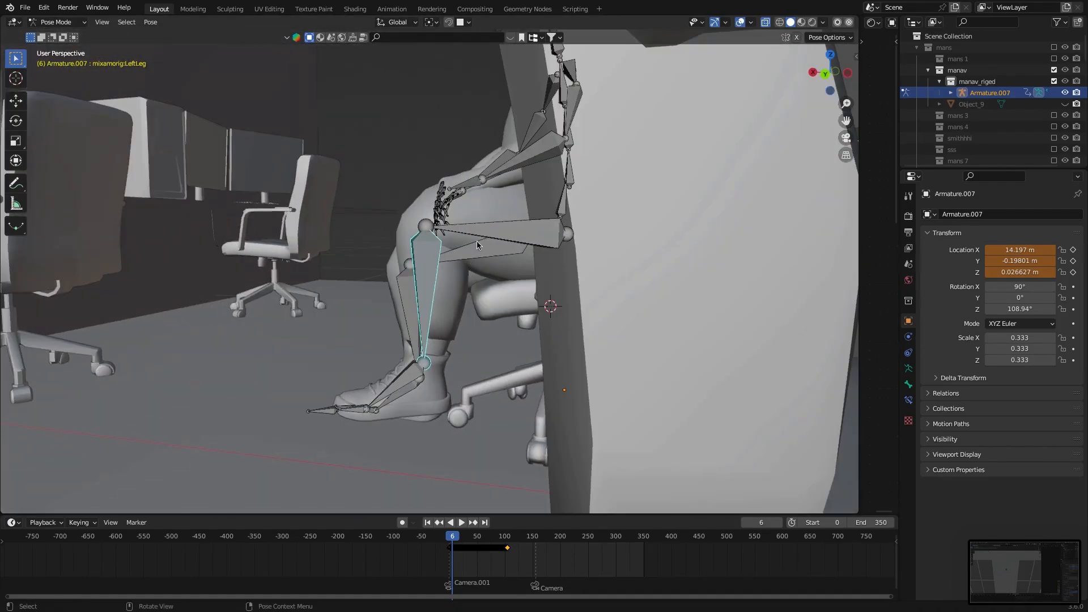
click(499, 231)
key(r)
click(596, 213)
click(431, 314)
key(r)
click(532, 310)
middle_drag(532, 310, 454, 276)
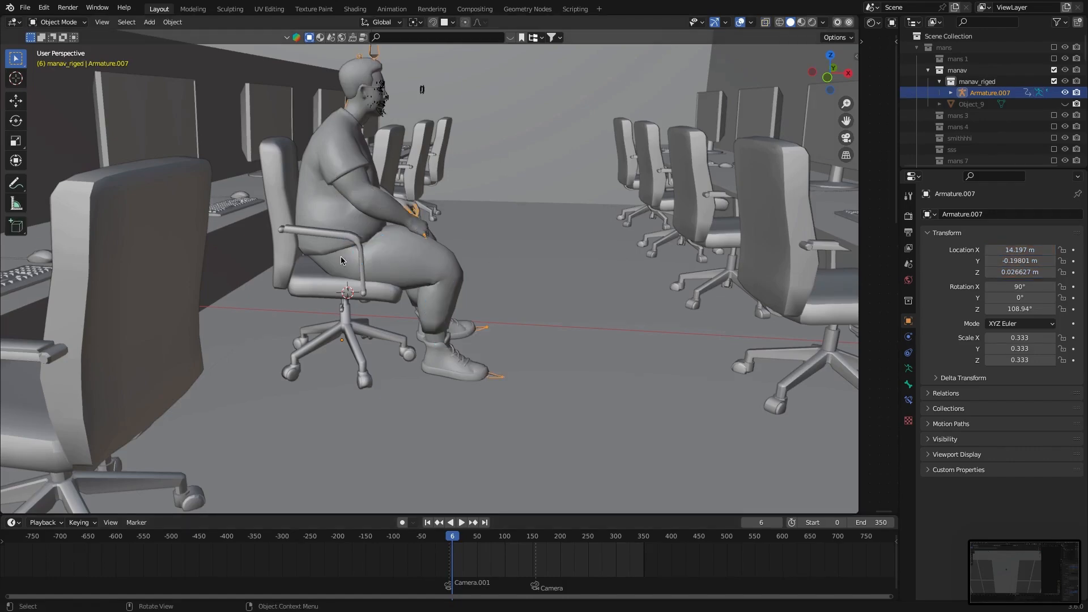
Step: Play the animation from the start to check the seated character's motion in the office
middle_drag(469, 332, 416, 330)
click(429, 522)
key(space)
mouse_move(454, 244)
middle_down()
mouse_move(512, 267)
mouse_move(494, 212)
mouse_move(436, 254)
middle_up()
scroll(494, 212, down, 3)
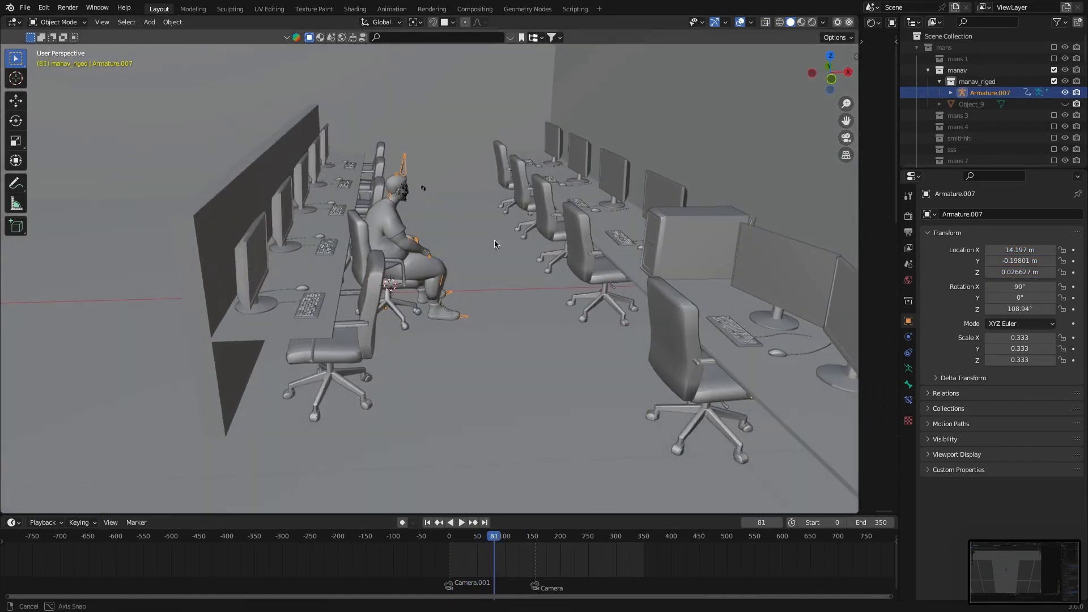
Step: Move a chair at the wall desk horizontally to a new spot
middle_drag(496, 229, 551, 291)
click(551, 291)
key(g)
key(shift+z)
click(551, 200)
Step: Duplicate a wall-desk chair and place the copy horizontally in front of the computer tower
shift+middle_drag(551, 199, 533, 250)
click(495, 298)
key(g)
key(shift+z)
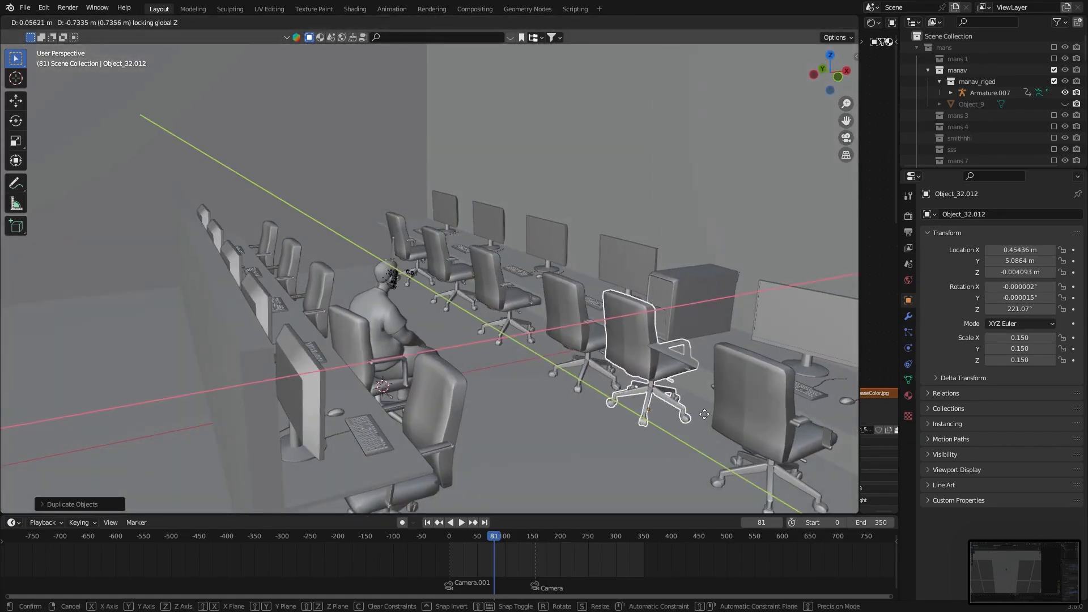
click(701, 424)
middle_drag(702, 424, 686, 447)
scroll(686, 448, down, 5)
scroll(615, 295, up, 5)
Step: Move the chair next to the computer tower away from the wall desk and turn it toward the seated character
click(609, 289)
middle_drag(590, 244, 534, 277)
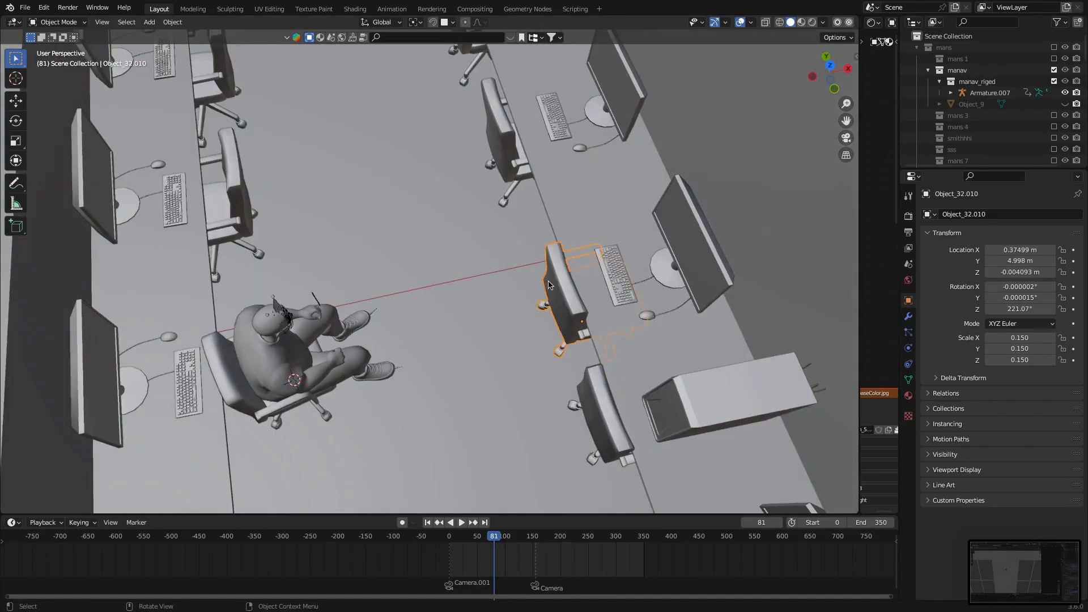
key(g)
key(shift+z)
click(544, 381)
key(g)
key(shift+z)
click(513, 381)
Step: Bring the next partition-desk chair into the aisle and rotate it to about 150° on Z beside the character
middle_drag(513, 381, 405, 205)
click(409, 205)
click(480, 272)
key(r)
key(z)
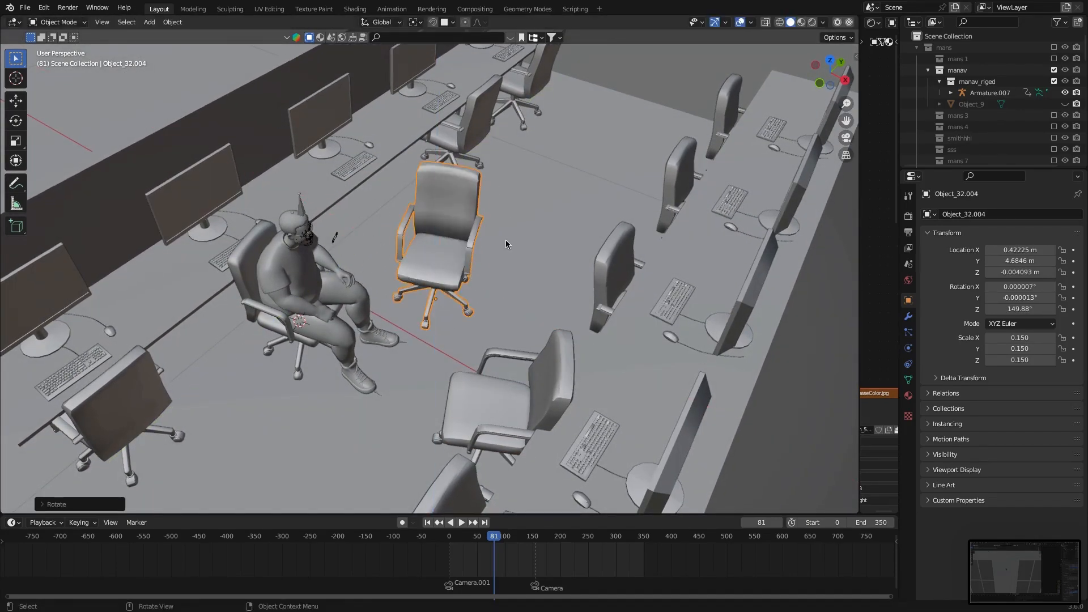
Step: Shift the aisle chair beside the seated character horizontally to a new spot
middle_drag(496, 231, 511, 259)
key(g)
key(shift+z)
click(638, 552)
Step: Rotate the empty aisle chair near the computer tower to about 84° on Z
middle_drag(454, 369, 476, 278)
click(510, 312)
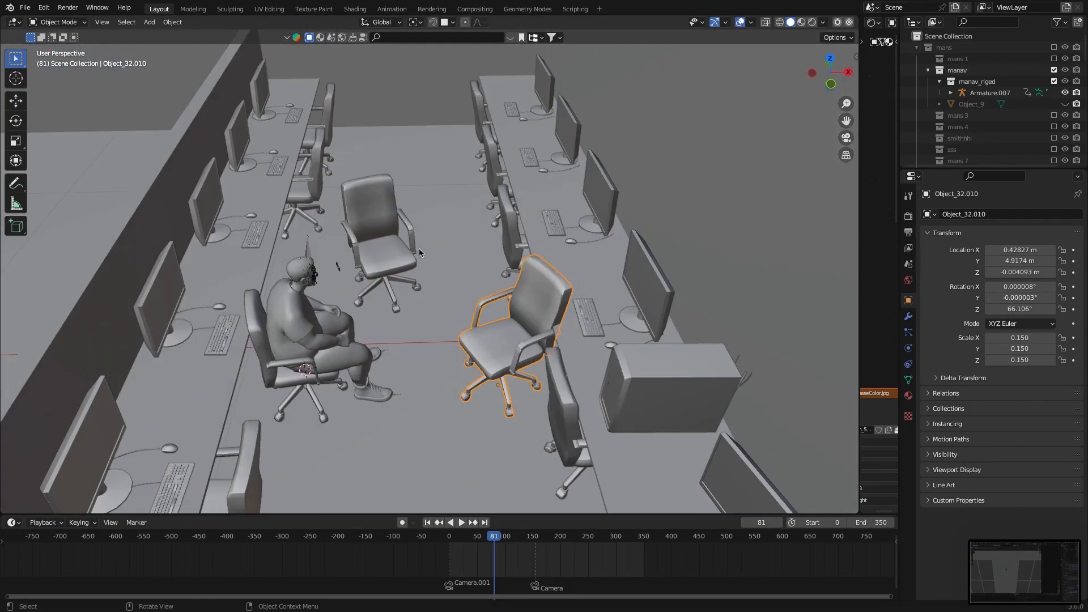
click(564, 277)
key(r)
key(z)
click(549, 241)
Step: Bring the nearest partition-desk chair horizontally into the aisle, turned to about -76° on Z
scroll(351, 360, down, 3)
middle_drag(343, 362, 323, 386)
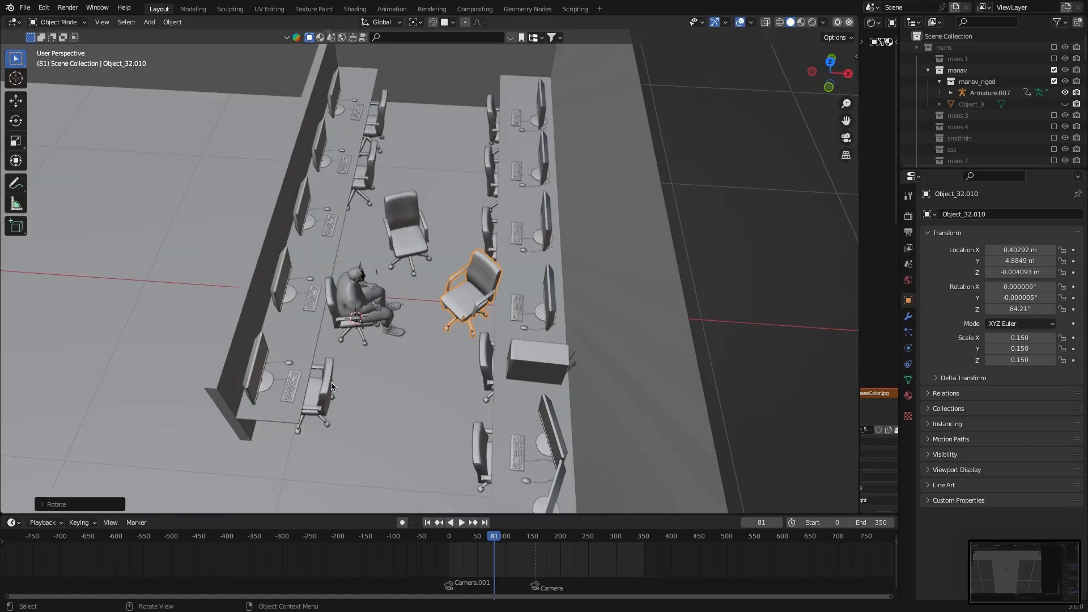
click(327, 471)
middle_drag(327, 471, 344, 381)
scroll(341, 382, up, 3)
click(416, 241)
key(g)
click(401, 250)
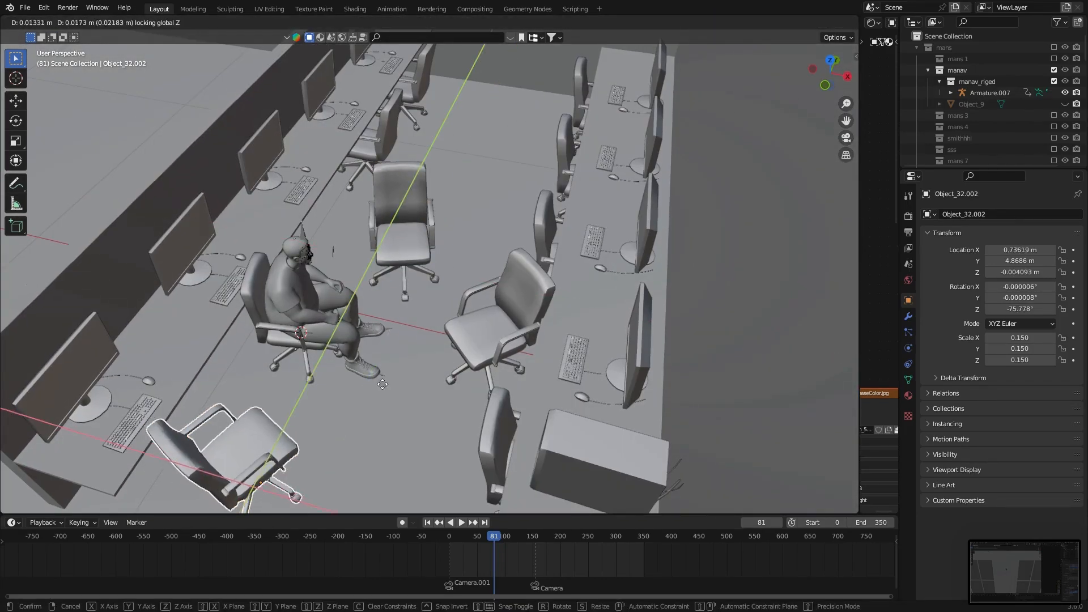
click(295, 434)
Step: Enable the sss collection and snap its character armature to the 3D cursor placed in the aisle
scroll(489, 263, down, 6)
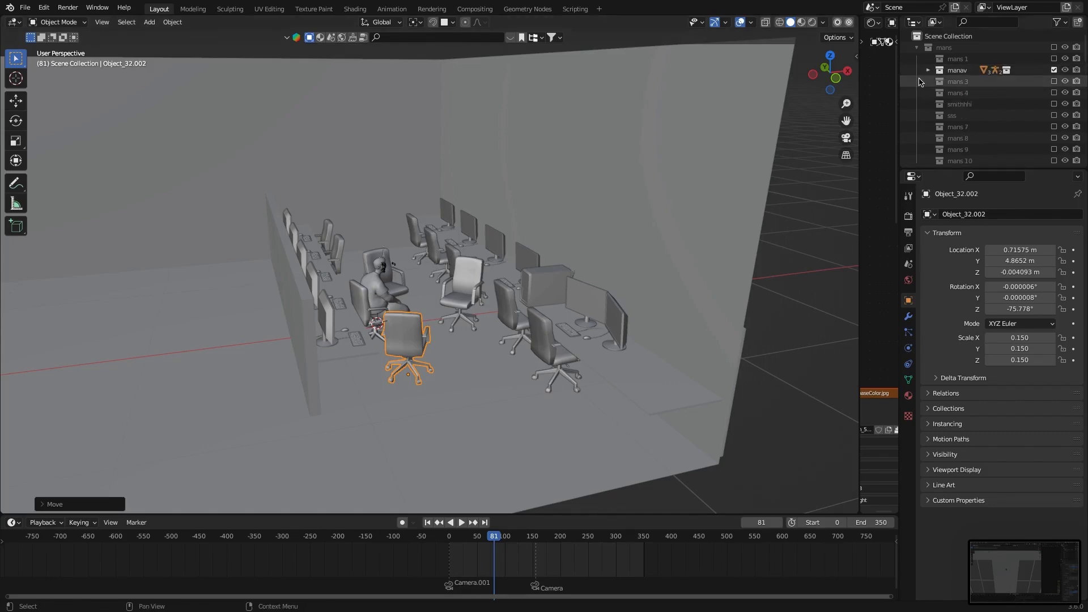
scroll(964, 91, down, 2)
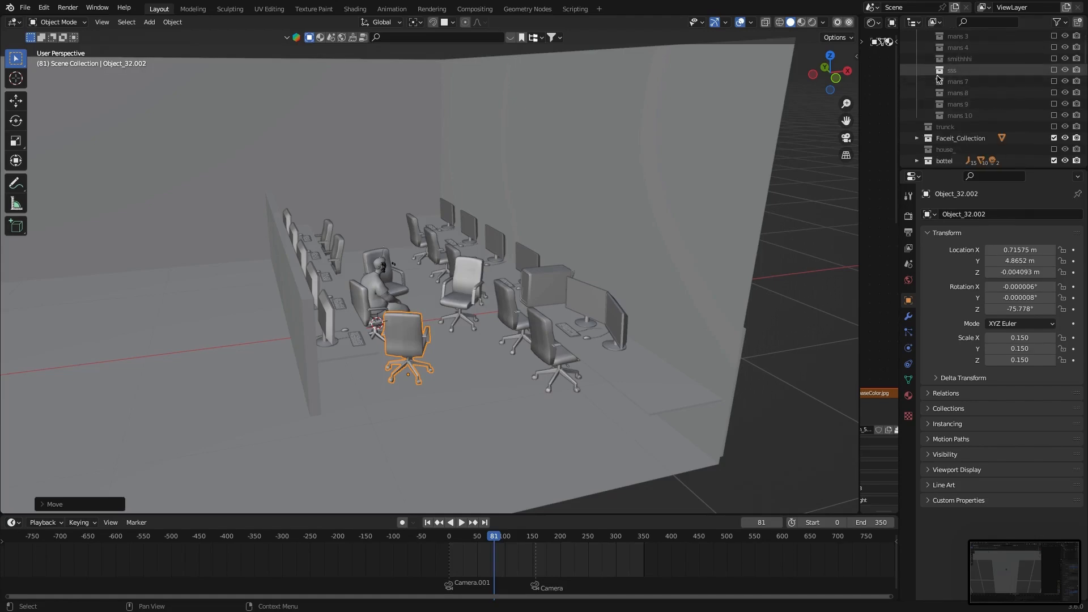
click(962, 87)
middle_drag(482, 238, 535, 185)
shift+right_click(434, 319)
key(shift+s)
click(429, 278)
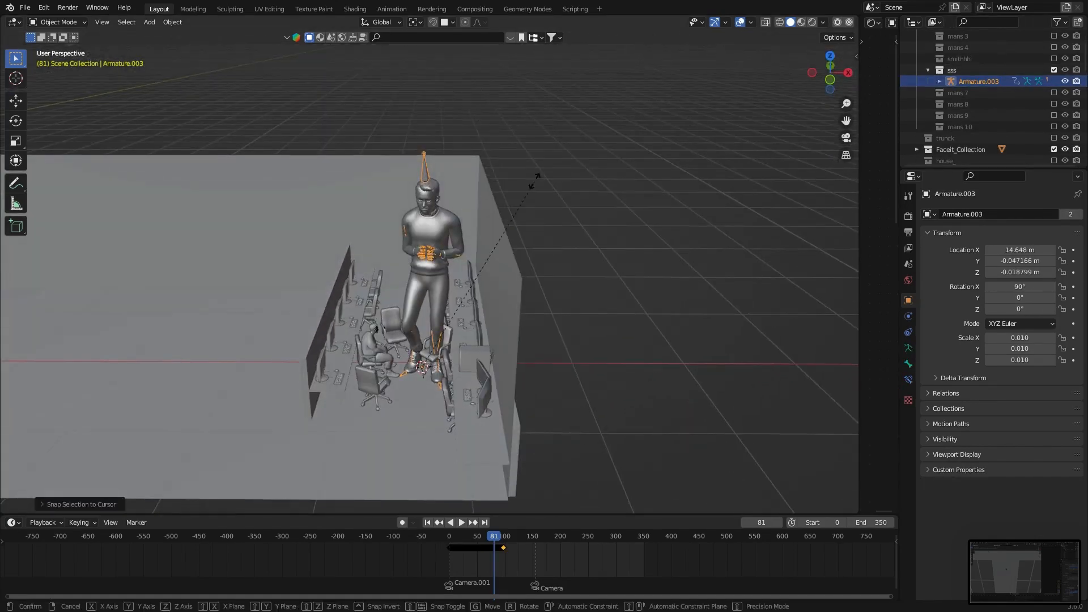
Step: Scale the standing character down to 0.004 and move it horizontally between the aisle chairs
key(s)
click(460, 283)
shift+middle_drag(431, 297, 462, 170)
scroll(462, 170, up, 2)
key(g)
key(shift+z)
middle_drag(448, 227, 474, 309)
click(433, 283)
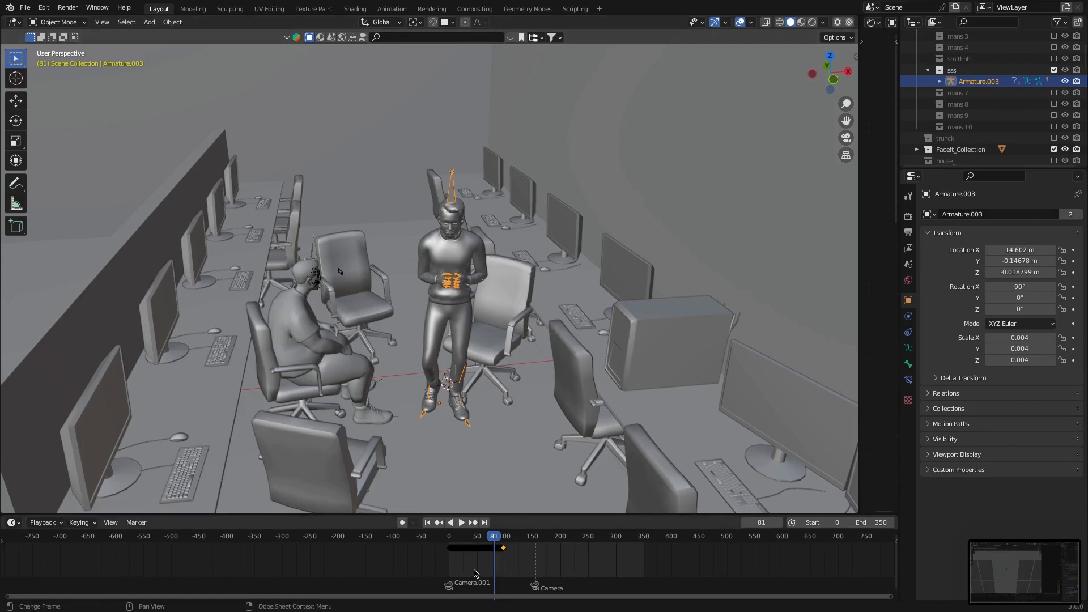
Step: Clear the standing character's user transforms in Pose Mode to restore its rest pose
right_click(145, 133)
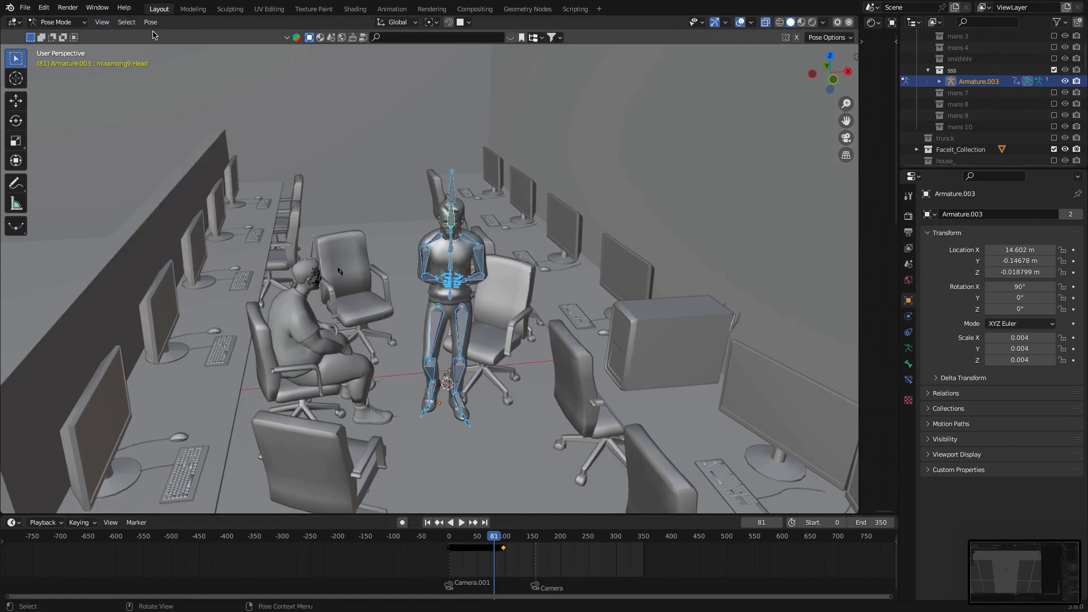
click(150, 22)
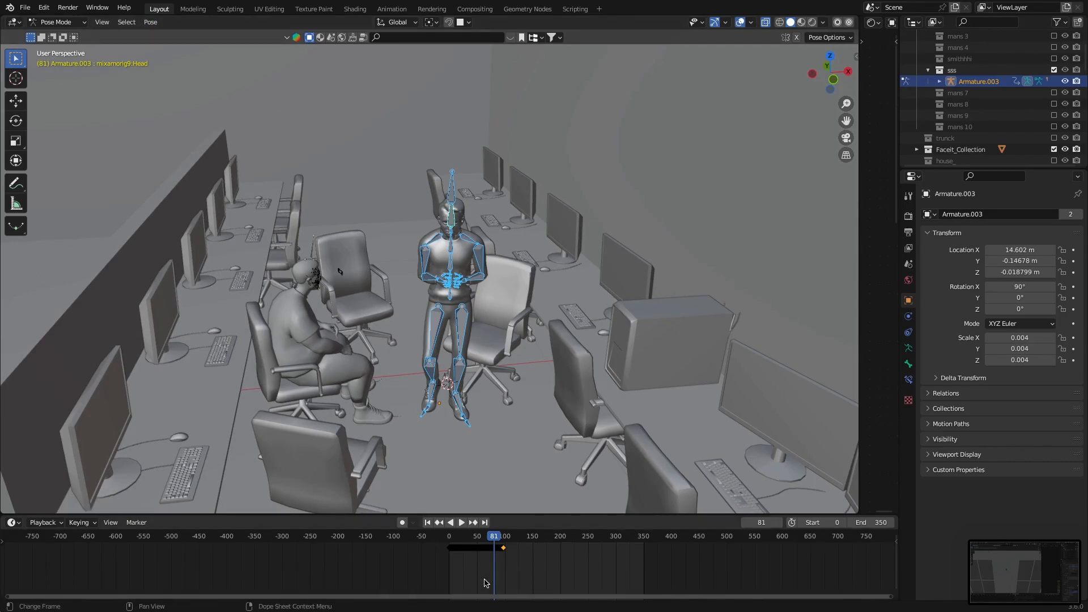
click(150, 21)
mouse_move(192, 35)
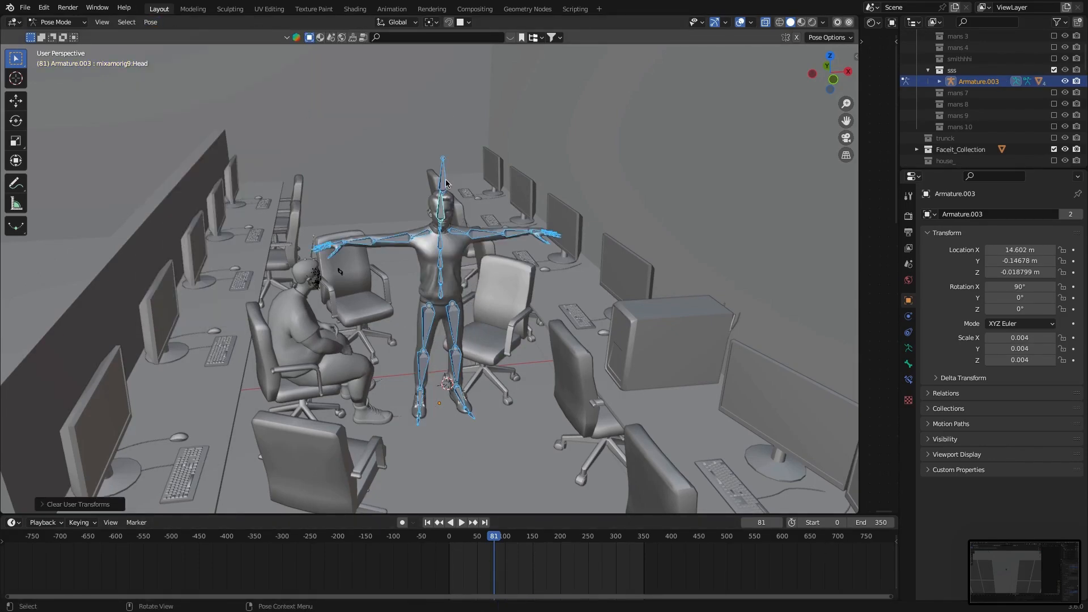
Step: Isolate the character in local view and put its armature in Pose Mode
key(ctrl+Tab)
middle_drag(466, 228, 509, 297)
click(462, 332)
key(Tab)
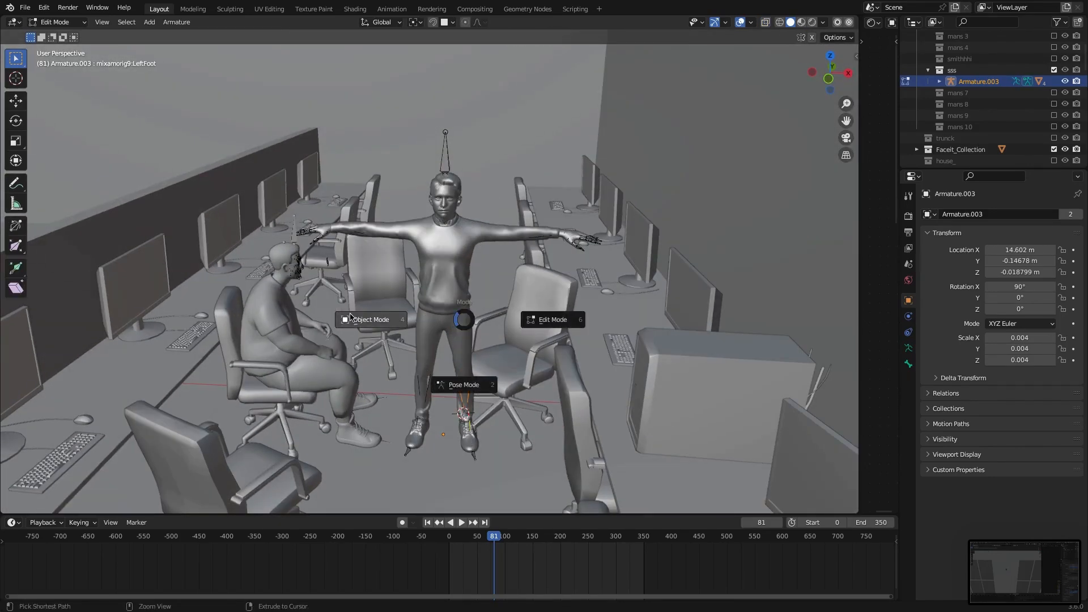
click(360, 320)
key(KP_Divide)
key(ctrl+Tab)
Step: Rotate the thigh bones forward in the right side view to start a sitting pose
middle_drag(453, 234, 503, 211)
key(KP_3)
click(443, 318)
key(r)
click(449, 315)
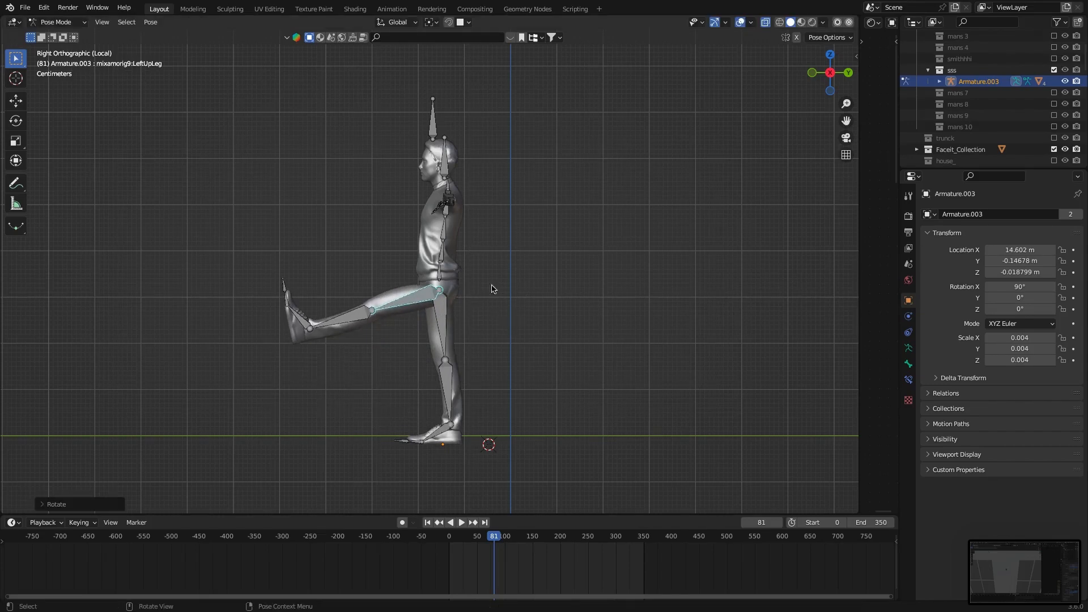
key(r)
click(387, 290)
Step: Bend the lower legs down at the knees to complete the sitting leg pose
middle_drag(347, 306, 397, 267)
key(KP_3)
key(r)
click(374, 243)
click(337, 302)
key(r)
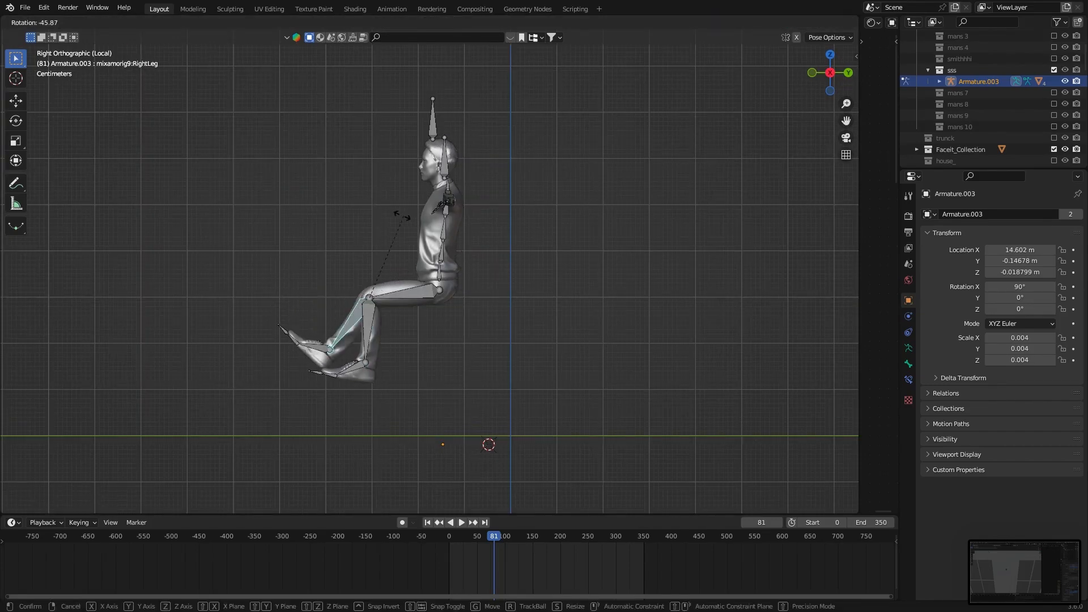
click(344, 217)
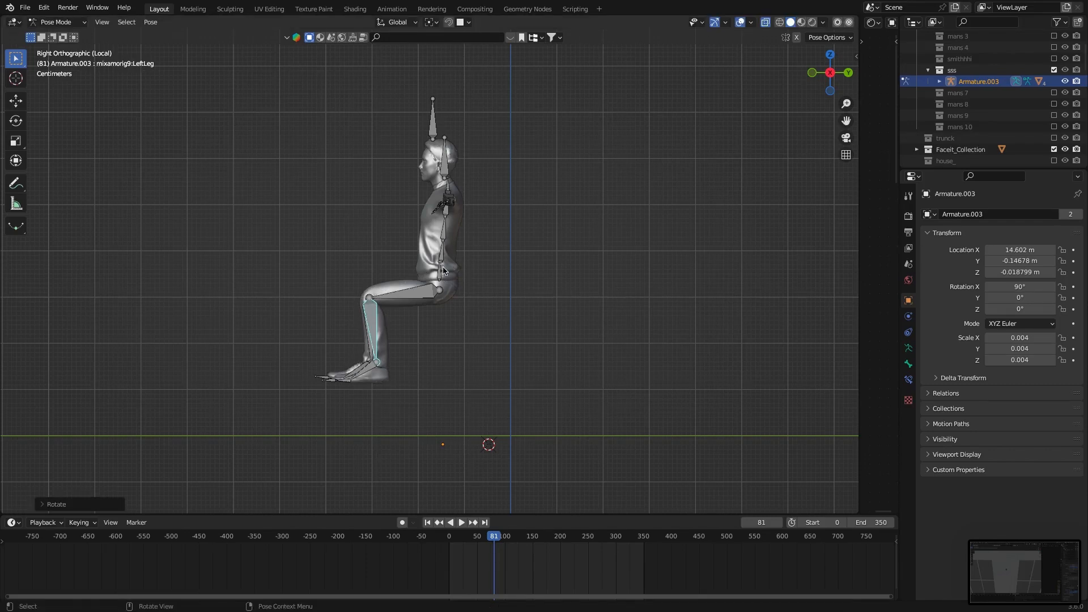
Step: Rotate both upper arms down toward the torso in the front view
key(KP_1)
click(496, 202)
key(r)
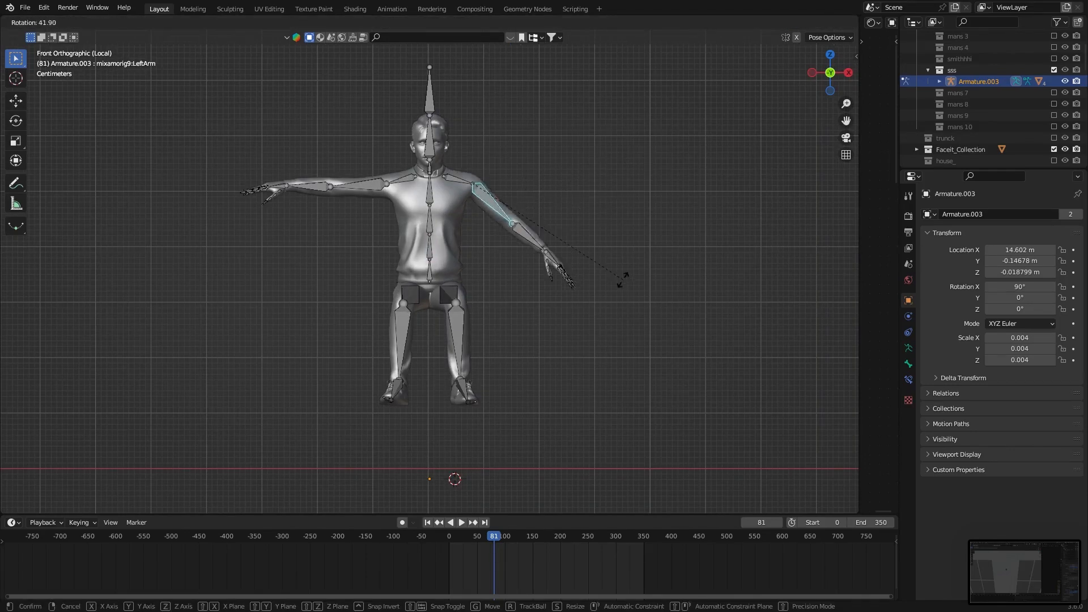
click(561, 327)
click(357, 185)
key(r)
click(419, 74)
Step: Rotate both shoulder bones downward to relax the character's shoulders
click(402, 181)
key(r)
click(504, 135)
click(460, 181)
key(r)
click(537, 172)
Step: Bend both forearms forward over the thighs in the right side view
key(KP_3)
click(438, 265)
key(r)
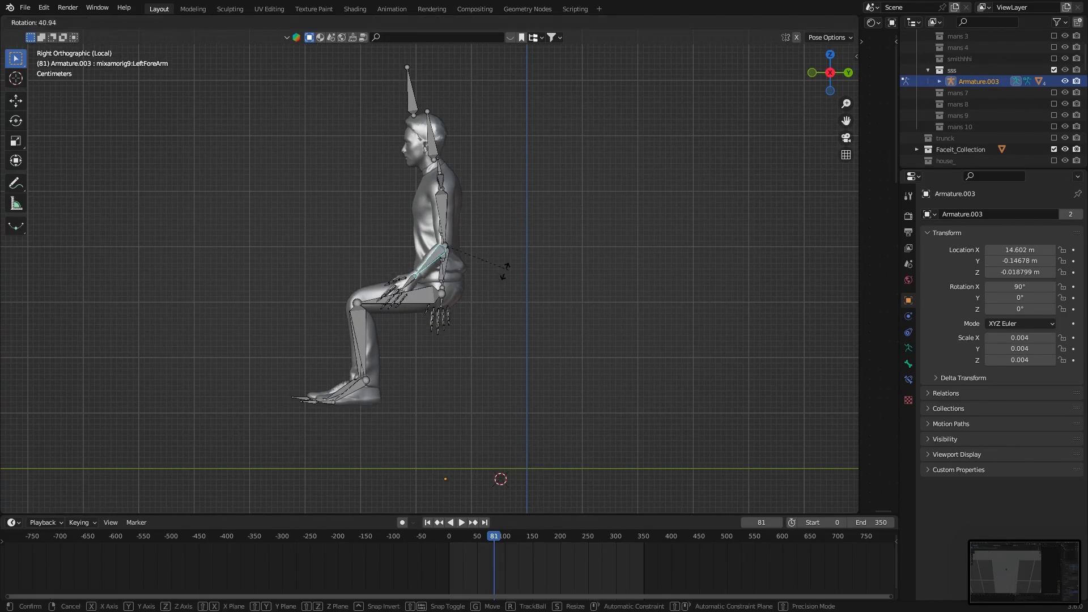
click(486, 294)
click(445, 269)
key(r)
click(510, 315)
Step: Adjust the horizontal direction of both forearms in the top view
key(KP_1)
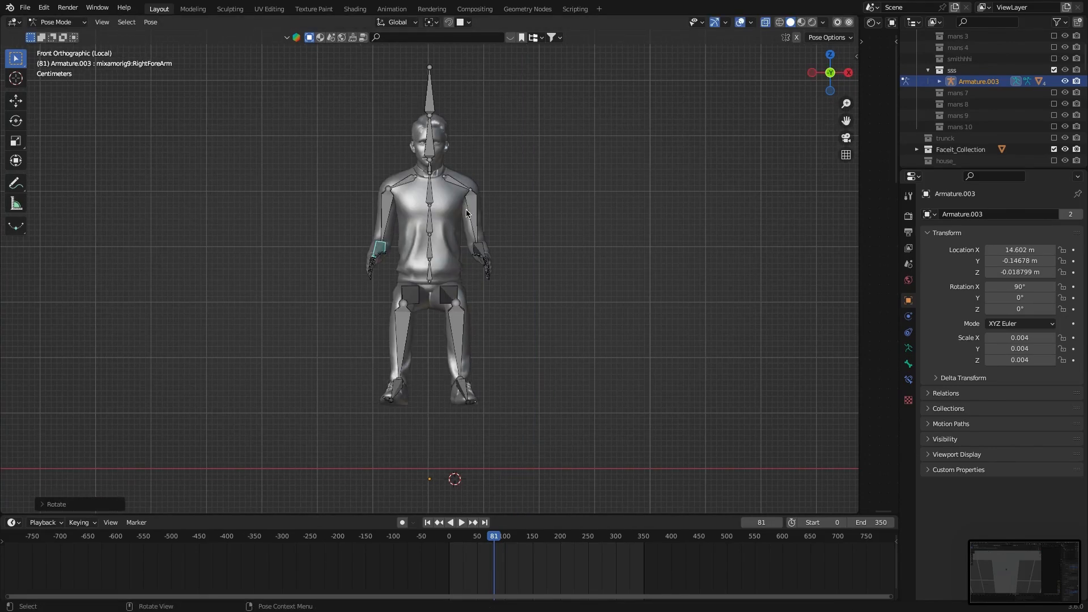
key(KP_7)
key(r)
click(487, 190)
click(483, 278)
key(r)
click(540, 275)
Step: Twist the lower arms about their local Y axis so the palms face down
middle_drag(540, 275, 460, 170)
scroll(453, 227, up, 1)
click(429, 277)
key(r)
key(y)
key(y)
click(499, 255)
middle_drag(479, 247, 420, 242)
click(372, 309)
click(367, 291)
key(r)
key(y)
key(y)
click(533, 283)
Step: Return the posed character to Object Mode and leave local view
click(424, 247)
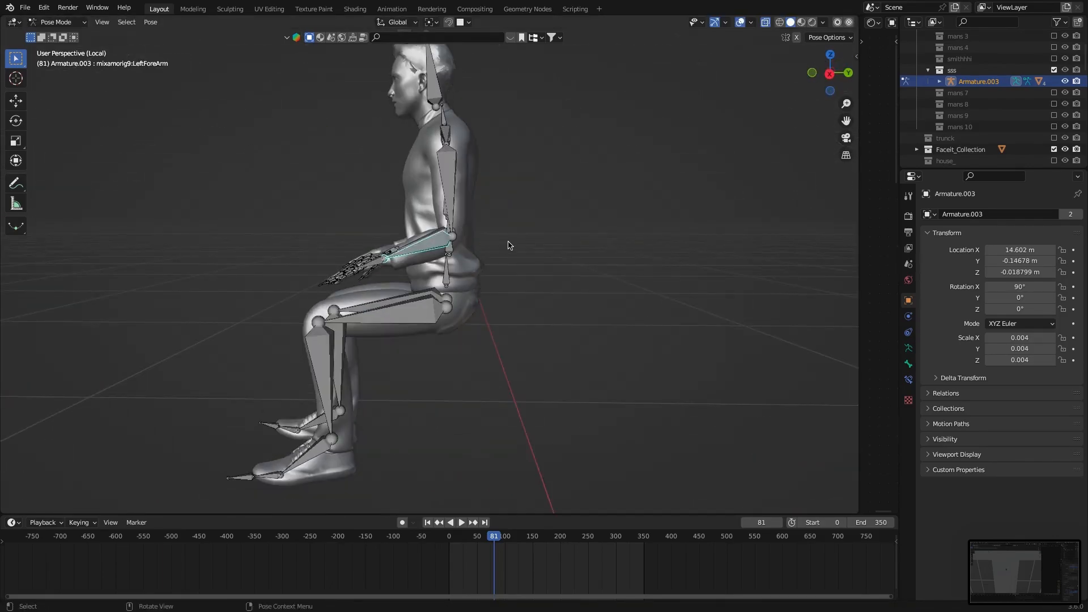
middle_drag(529, 209, 561, 221)
key(ctrl+Tab)
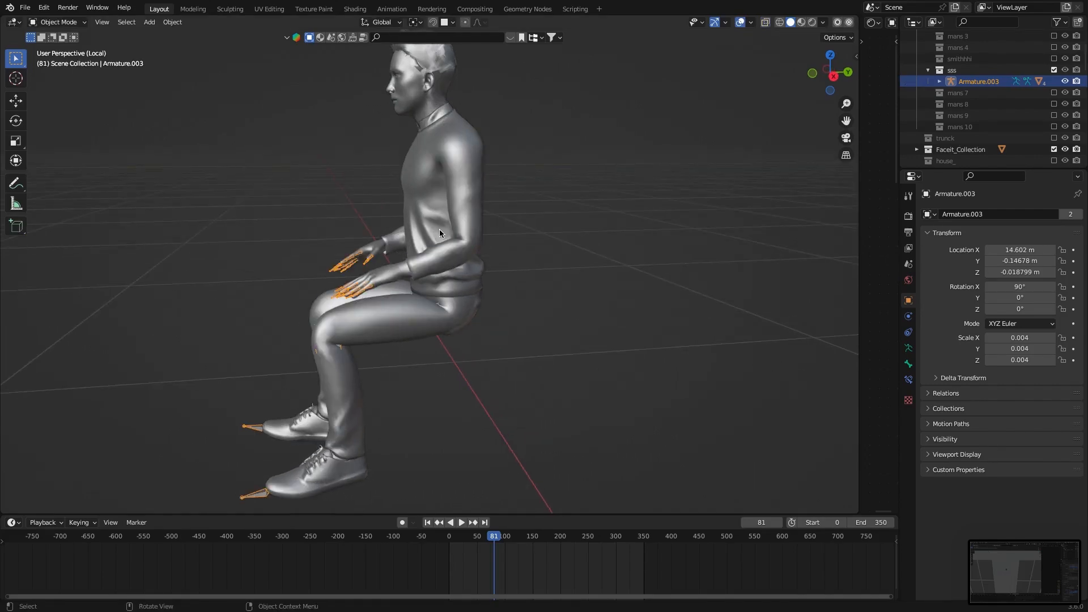
key(KP_Divide)
Step: Move the sitting character toward the aisle chair near the computer tower and turn it on Z
click(499, 198)
middle_drag(499, 198, 527, 236)
scroll(446, 151, up, 1)
click(451, 149)
key(g)
click(578, 342)
key(r)
key(z)
click(573, 405)
Step: Reposition the sitting character over the chair and rotate it to about -41° on Z
middle_drag(573, 405, 544, 369)
key(g)
click(541, 261)
middle_drag(542, 261, 518, 273)
key(g)
key(r)
key(z)
click(502, 321)
Step: Align the character horizontally with the seat and set its height to about -0.152 m on Z
key(g)
key(shift+z)
click(567, 363)
key(g)
key(z)
click(552, 301)
key(g)
key(z)
click(502, 227)
Step: Fine-tune the character's horizontal position on the chair to about X 14.775 m, Y -0.046 m
middle_drag(501, 227, 391, 346)
key(g)
key(shift+z)
click(501, 272)
click(401, 397)
middle_drag(401, 397, 453, 445)
scroll(452, 340, down, 2)
Step: Isolate the newly seated character together with its chair in local view and select the armature
click(446, 102)
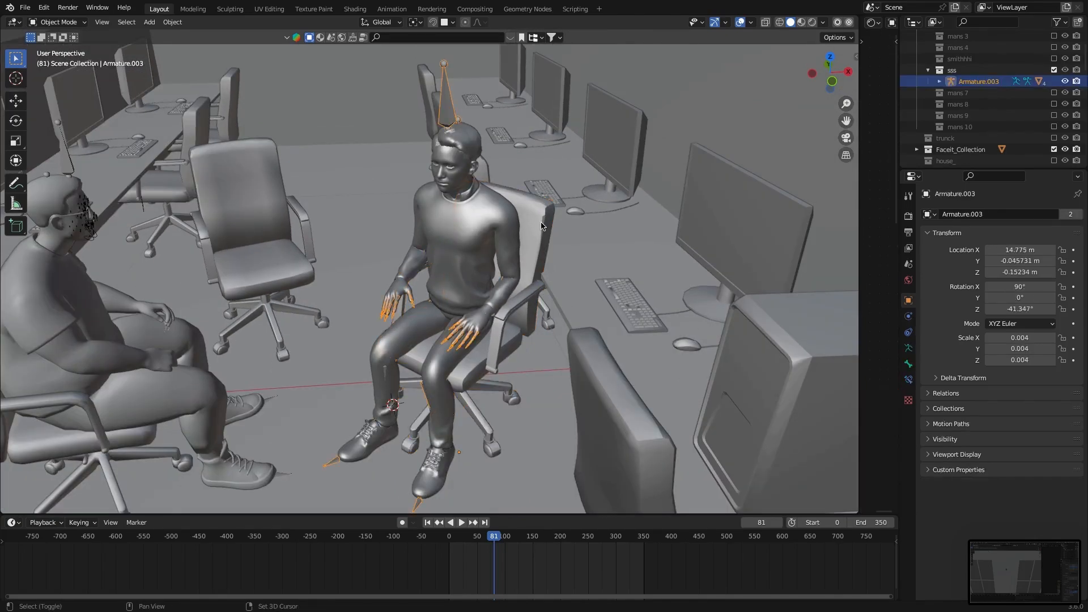
shift+click(528, 210)
key(shift+bracketright)
key(slash)
click(426, 131)
mouse_move(427, 136)
middle_down()
mouse_move(406, 149)
mouse_move(404, 133)
middle_up()
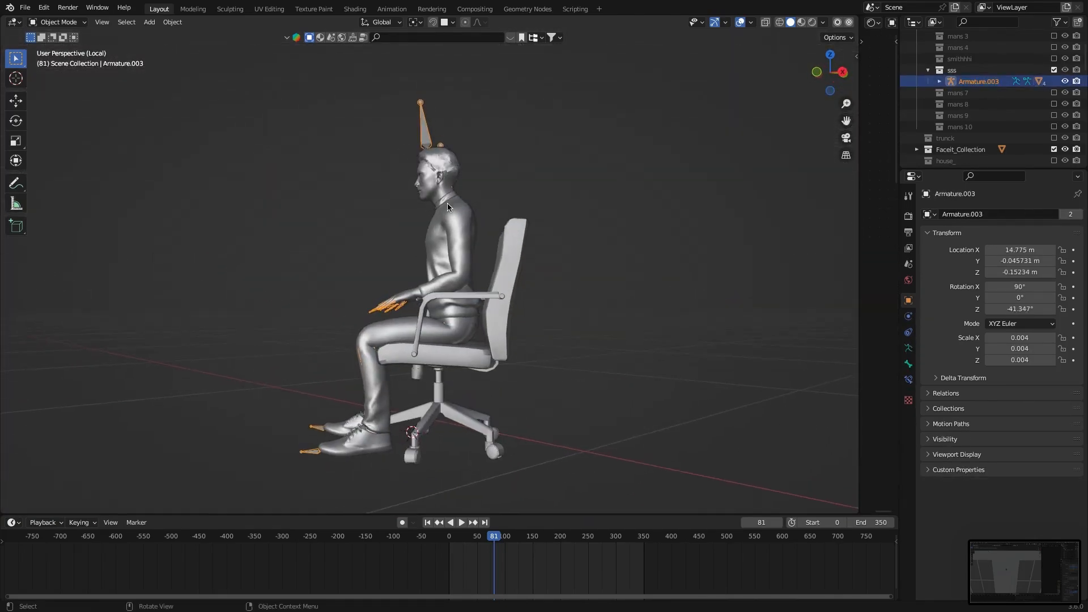
Step: Move the seated character horizontally on the chair to about X 14.781 m, Y -0.054 m
key(g)
key(shift+z)
click(473, 226)
Step: Enter pose mode and adjust the character's lower-body and torso bones so the upper body leans back toward the backrest
key(Tab)
key(Tab)
key(ctrl+Tab)
key(r)
right_click(517, 277)
click(458, 290)
key(r)
click(561, 266)
click(452, 313)
middle_drag(453, 315, 478, 329)
key(g)
click(471, 350)
key(r)
click(536, 303)
Step: Rotate the lower spine bone to refine the lean of the character's torso against the chair
mouse_move(510, 295)
middle_down()
mouse_move(532, 320)
mouse_move(501, 290)
middle_up()
click(481, 194)
click(482, 192)
middle_drag(481, 193, 498, 185)
click(462, 284)
key(r)
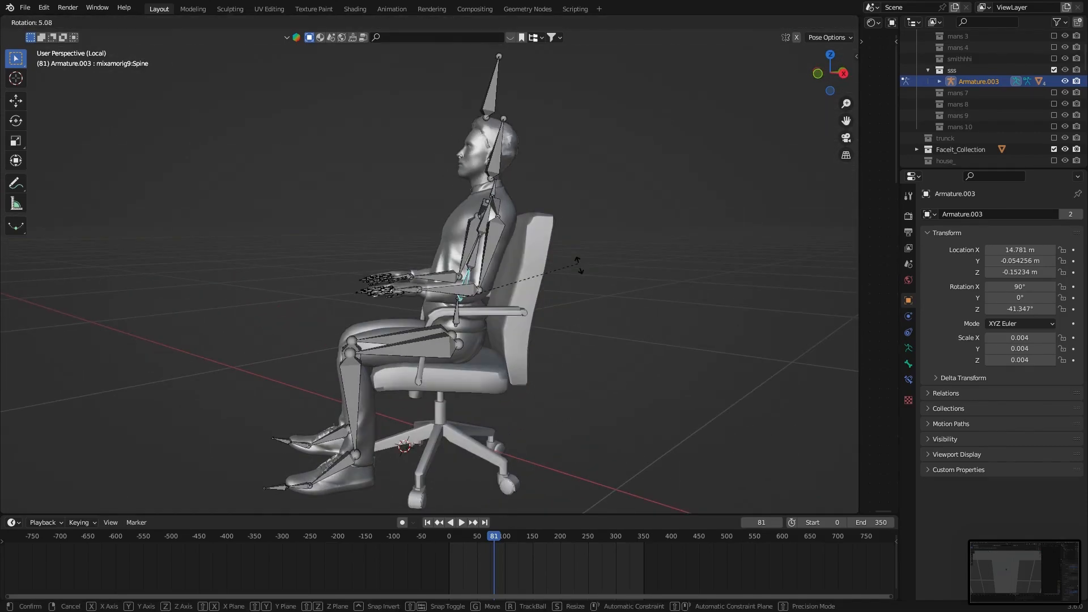
click(569, 224)
key(r)
click(577, 240)
Step: Rotate the character's arm bones to lower one forearm beside the lap
click(474, 291)
key(r)
right_click(500, 294)
click(482, 268)
key(r)
right_click(491, 277)
key(r)
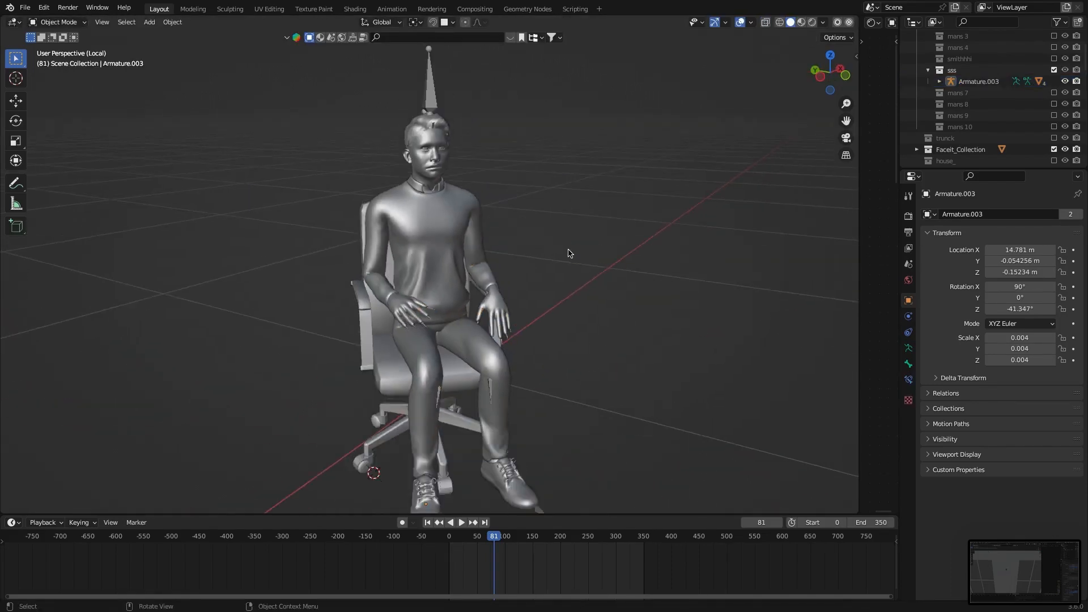
Step: Return to pose mode and tilt the character's neck area freely with a trackball rotation
middle_drag(569, 253, 431, 148)
click(442, 147)
key(ctrl+Tab)
click(453, 181)
key(KP_3)
middle_drag(510, 199, 595, 289)
key(r)
key(x)
key(x)
click(602, 184)
Step: Select a spine bone in the chest and rotate it to adjust the upper body's posture
middle_drag(602, 185, 463, 203)
click(453, 242)
click(458, 245)
middle_drag(654, 226, 576, 244)
key(r)
key(x)
key(x)
click(644, 249)
Step: Rotate the head bone freely to set the direction of the character's gaze
click(446, 152)
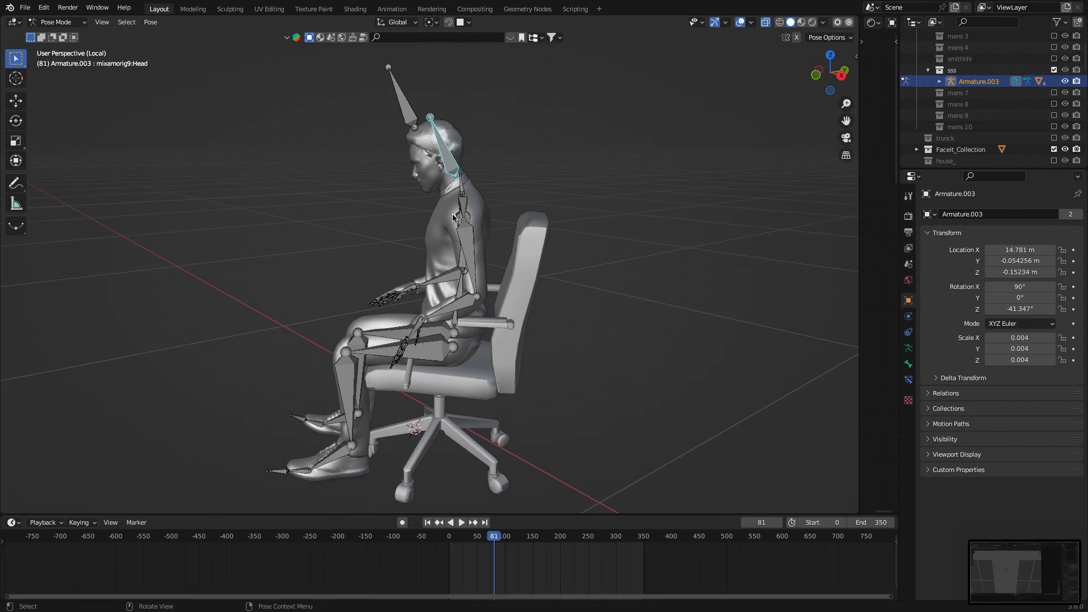
key(r)
key(x)
key(x)
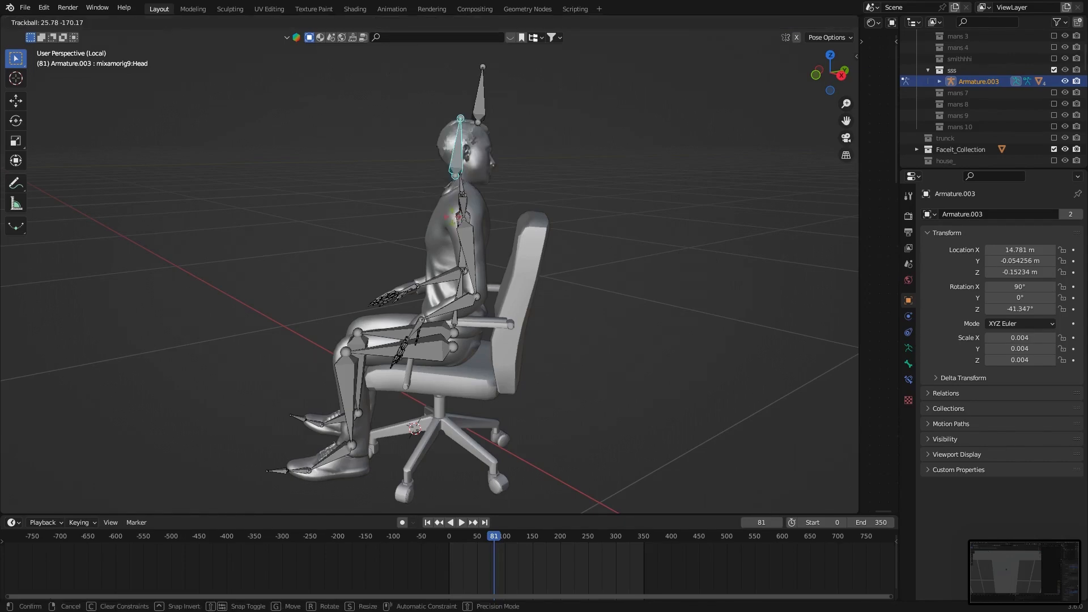
click(559, 184)
Step: Leave pose mode and local view to show the character in the office, and save the file
key(ctrl+Tab)
key(KP_Divide)
click(479, 213)
middle_drag(486, 215, 539, 219)
click(471, 206)
middle_drag(471, 206, 448, 206)
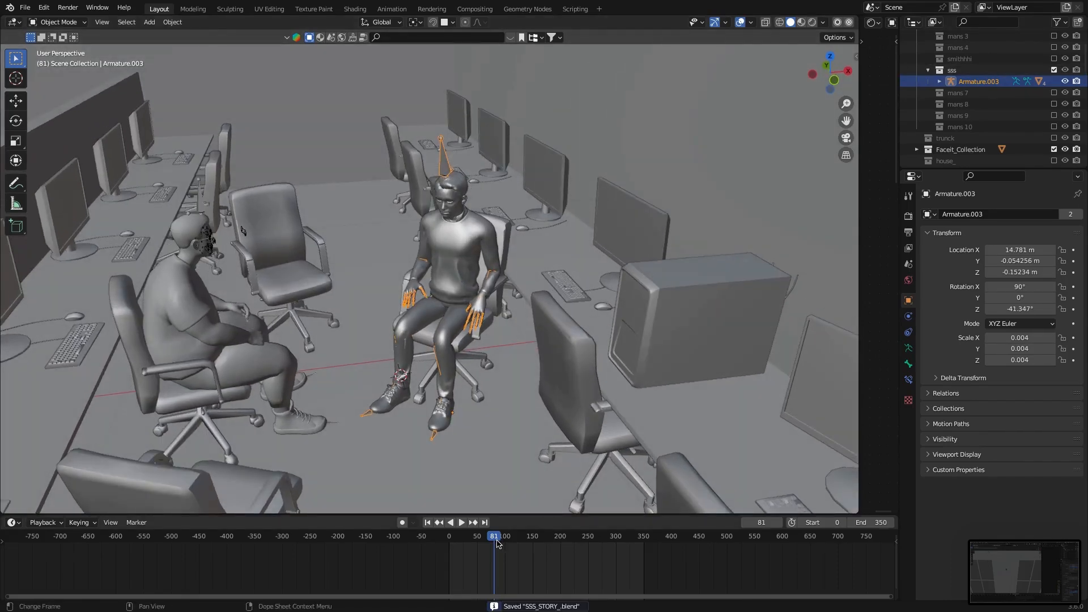
Step: Select the character's sweater mesh and examine its facial shape keys with the face in close-up
click(446, 210)
key(KP_Decimal)
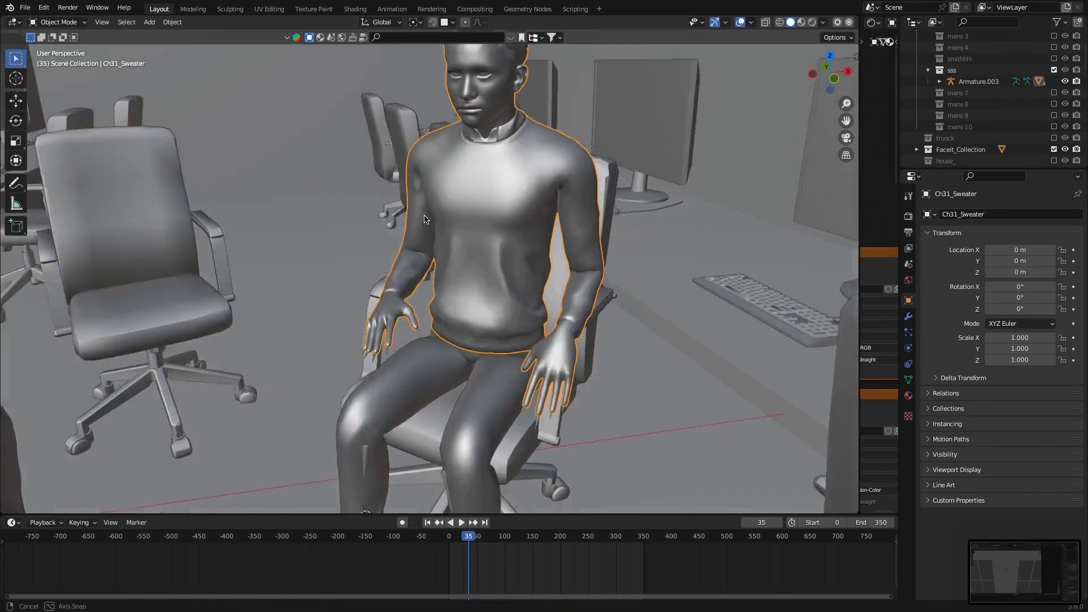
click(909, 380)
click(991, 372)
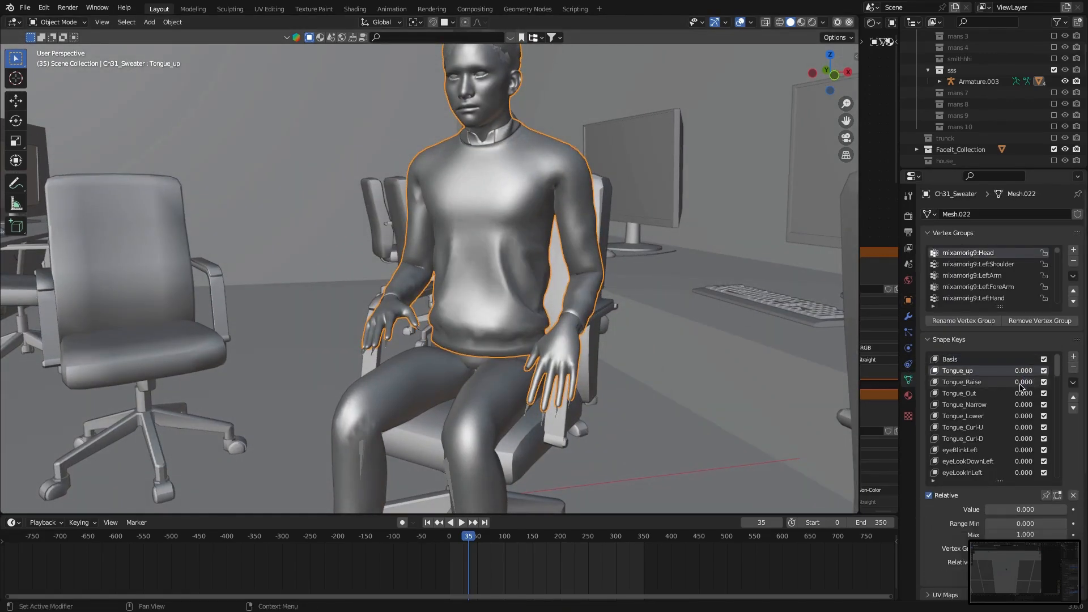
drag(1029, 397, 1022, 397)
scroll(490, 175, up, 5)
shift+middle_drag(489, 176, 400, 469)
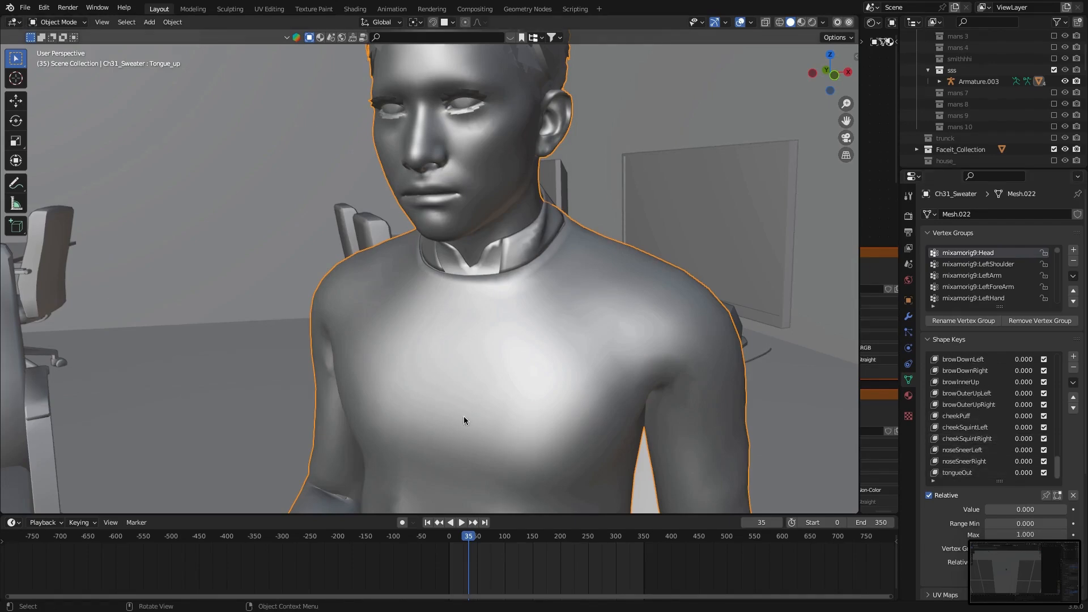
middle_drag(573, 378, 533, 386)
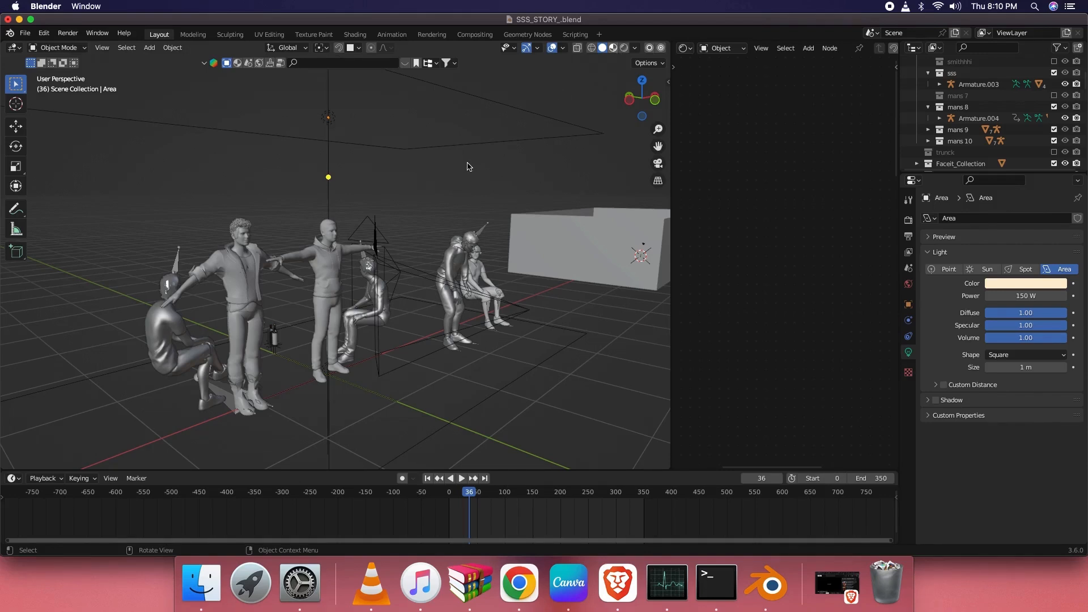
Step: Switch the viewport to material preview and review the seated characters in the office and those outside
key(z)
key(2)
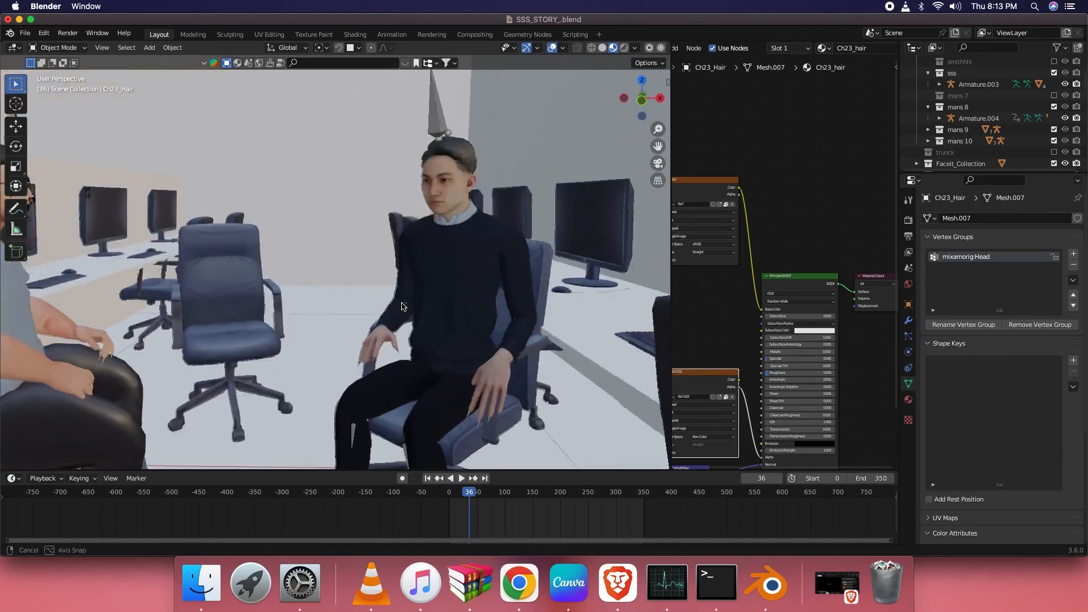
middle_drag(341, 284, 652, 335)
scroll(365, 301, up, 4)
scroll(410, 313, down, 8)
scroll(223, 308, down, 4)
shift+middle_drag(224, 308, 567, 319)
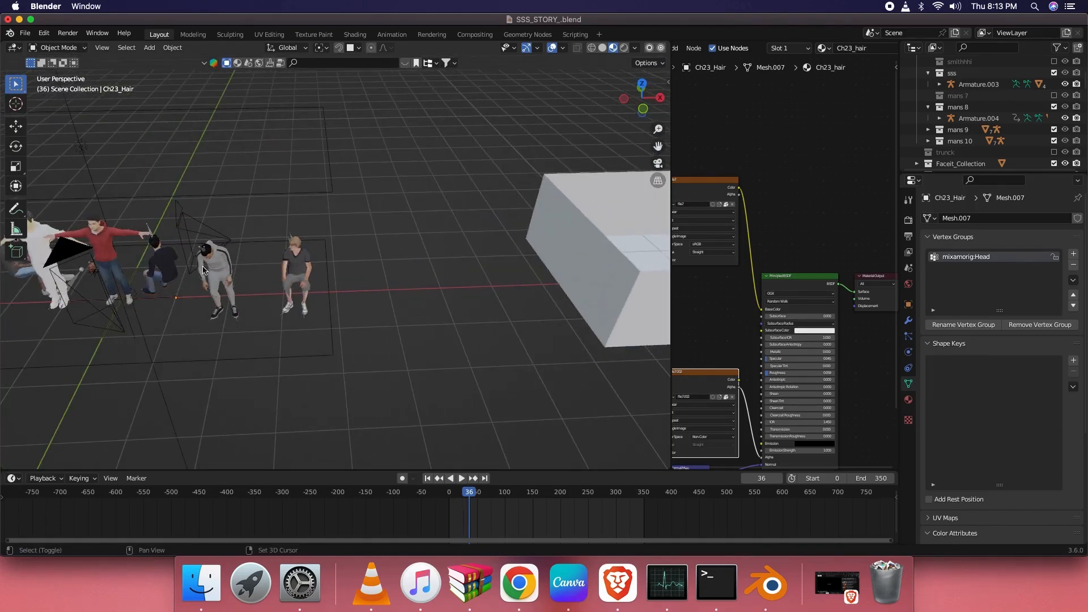
Step: Select the armature of the blond sitting character in the dark T-shirt outside the office
drag(195, 231, 255, 283)
click(293, 235)
middle_drag(293, 234, 363, 292)
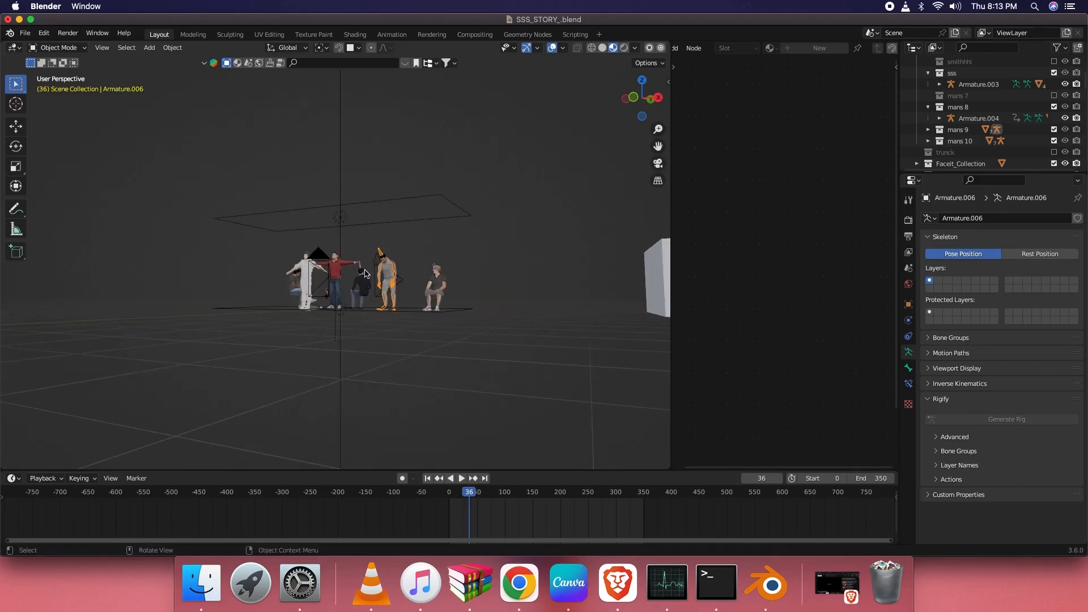
scroll(332, 256, up, 6)
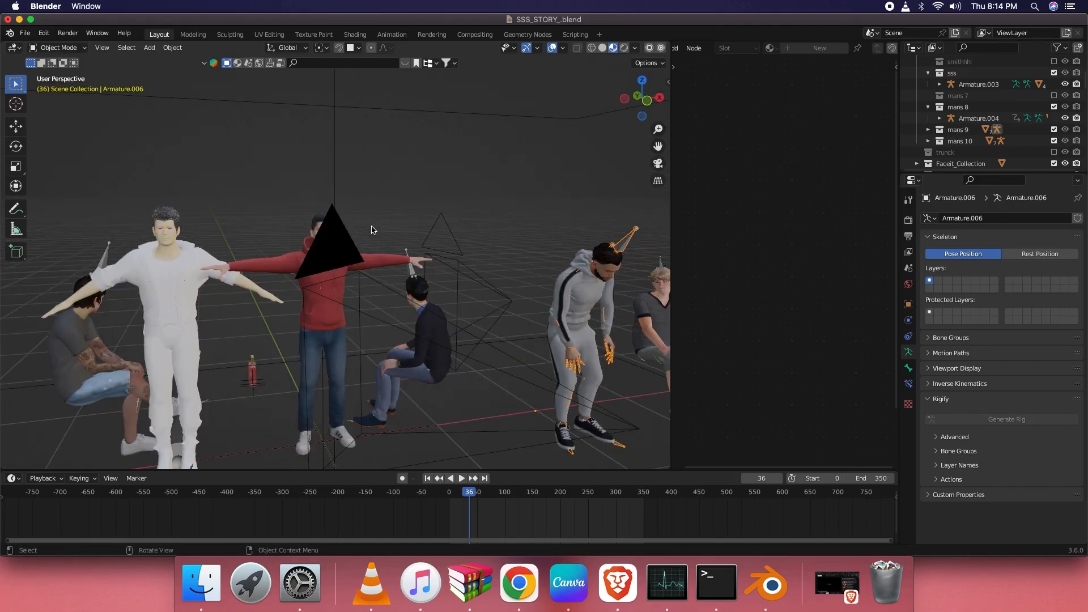
middle_drag(189, 252, 363, 274)
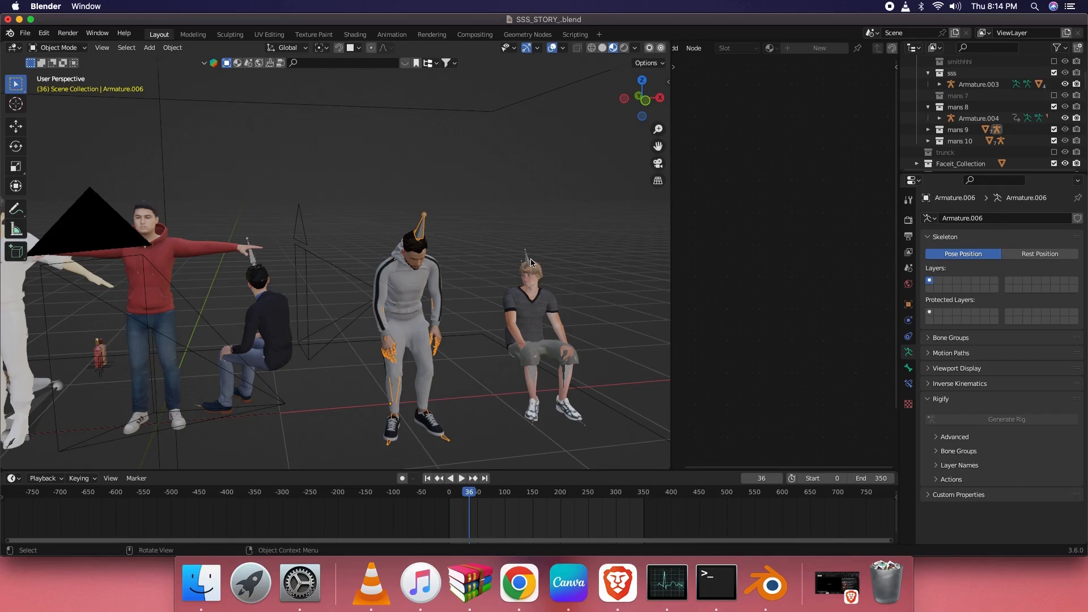
scroll(529, 264, down, 10)
middle_drag(529, 269, 481, 293)
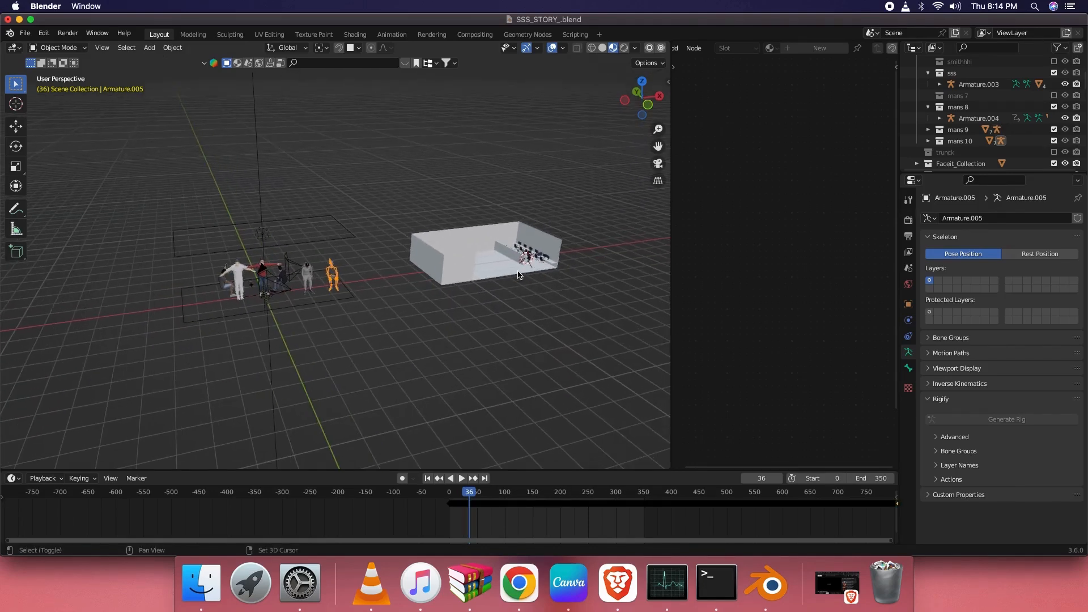
Step: Place the 3D cursor among the office workstations and snap the blond character to it
drag(526, 253, 429, 242)
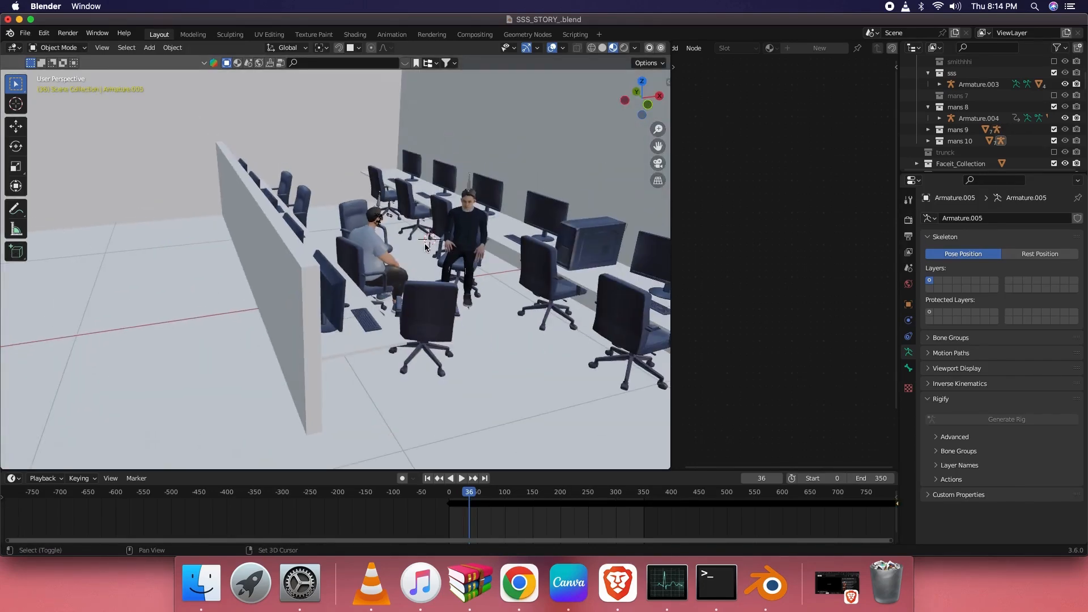
key(shift+s)
click(432, 199)
middle_drag(563, 179, 405, 287)
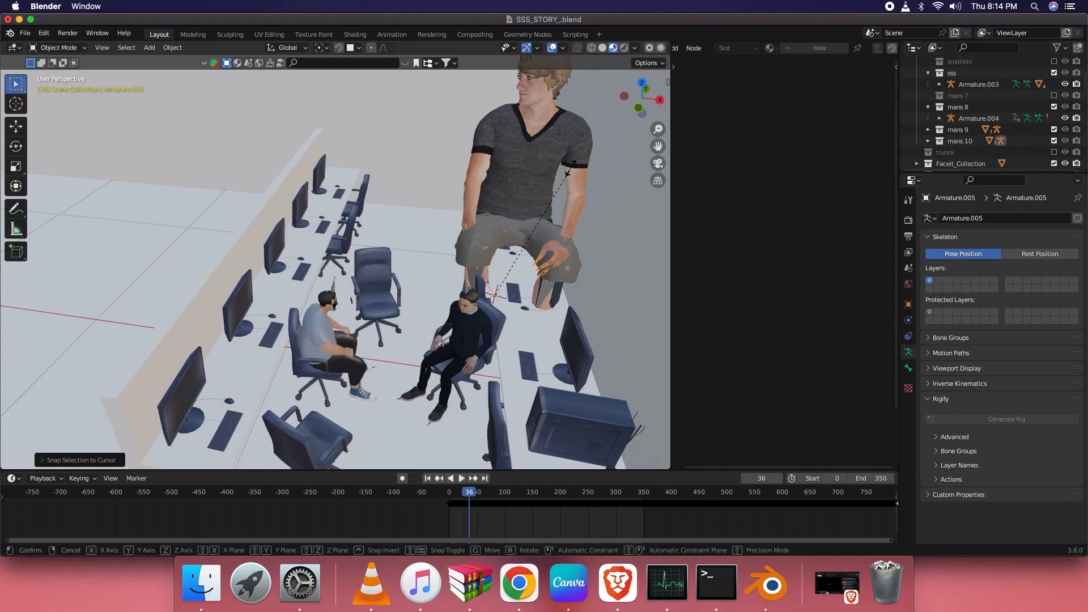
Step: Scale the blond character down to match the size of the two characters already seated
click(496, 220)
scroll(496, 219, up, 2)
shift+middle_drag(496, 220, 433, 226)
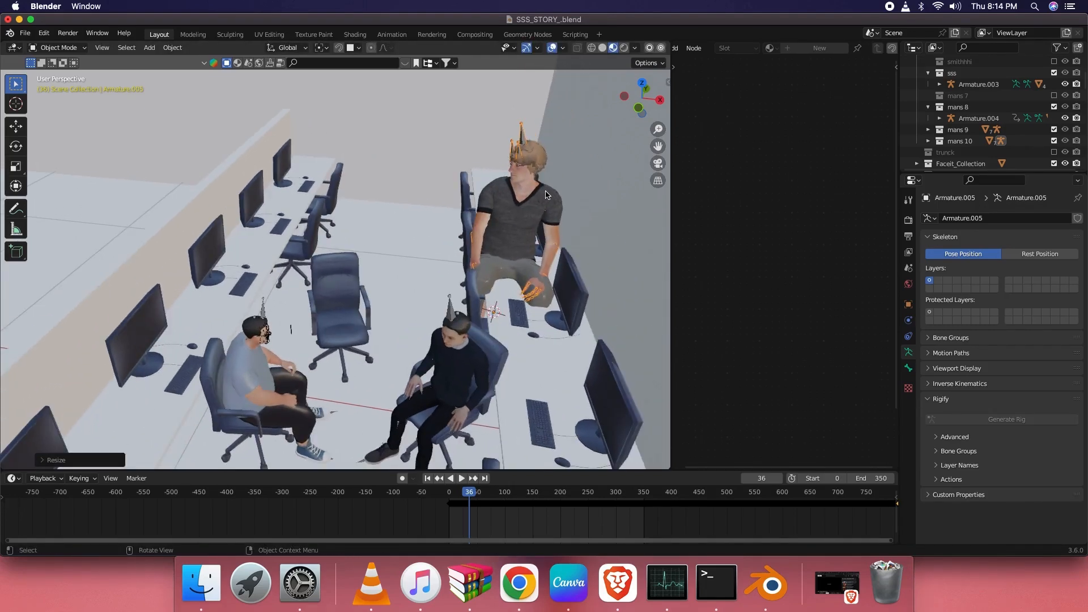
key(s)
click(532, 226)
Step: Move the blond character over to the empty chair in the aisle and rotate it about Z to face forward
key(g)
click(389, 230)
middle_drag(408, 229, 382, 272)
key(g)
click(321, 262)
key(r)
key(z)
click(403, 188)
Step: Lower the blond character onto the chair's seat and adjust its position against the backrest
key(g)
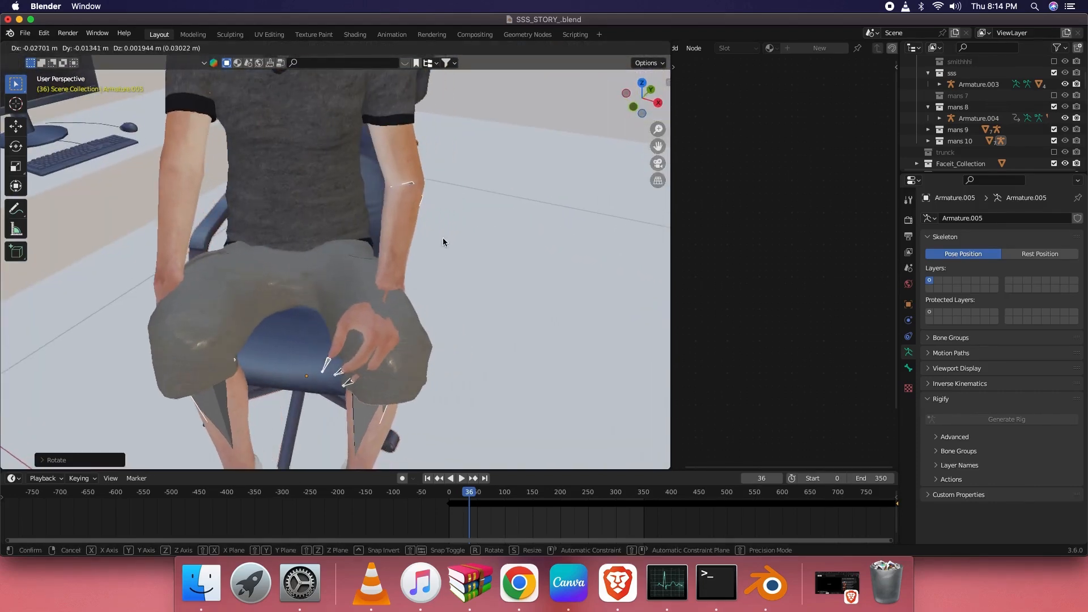
key(z)
click(444, 301)
middle_drag(440, 298, 352, 256)
key(g)
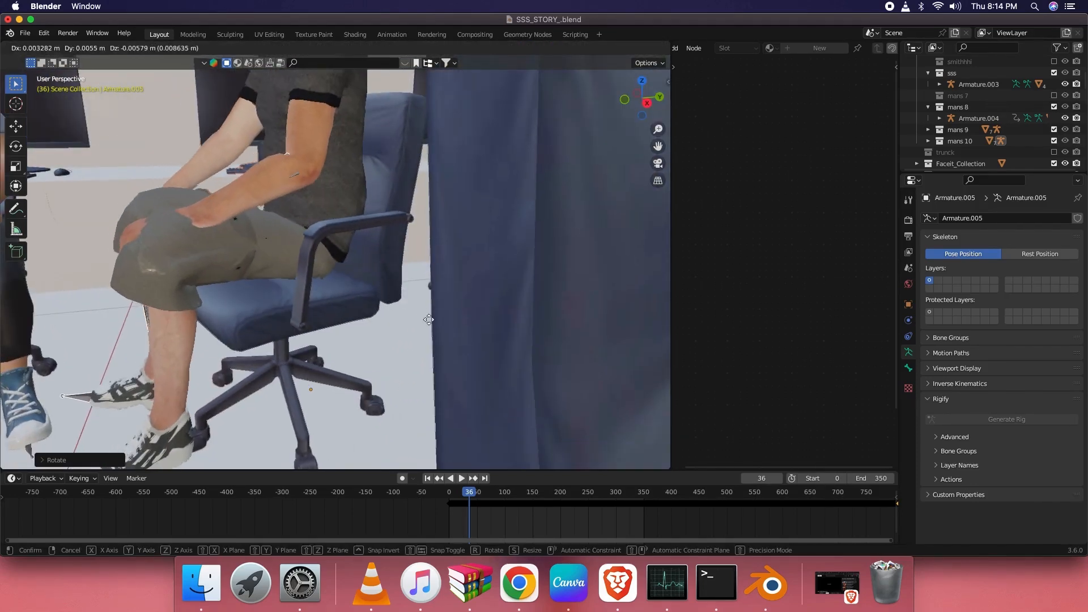
click(458, 343)
Step: Fine-tune the blond character's scale and its rotation about Z on the chair
middle_drag(458, 344, 425, 173)
key(s)
click(429, 218)
key(r)
key(z)
click(403, 150)
scroll(389, 211, down, 8)
middle_drag(389, 211, 315, 235)
Step: Open the blond character's T-shirt mesh in edit mode and select an area on its front
click(331, 251)
scroll(331, 251, up, 5)
key(Tab)
scroll(332, 227, down, 4)
click(333, 194)
scroll(335, 193, up, 5)
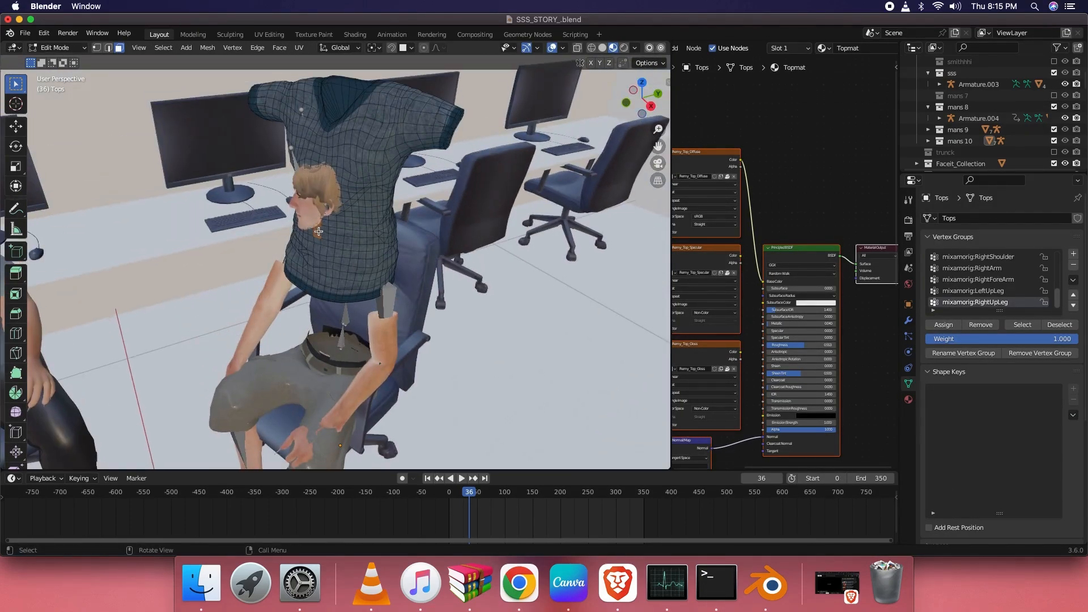
middle_drag(114, 39, 381, 79)
Step: Move the selected T-shirt area with smooth proportional editing to adjust its fit, and leave edit mode
click(424, 50)
middle_drag(369, 154, 295, 219)
key(g)
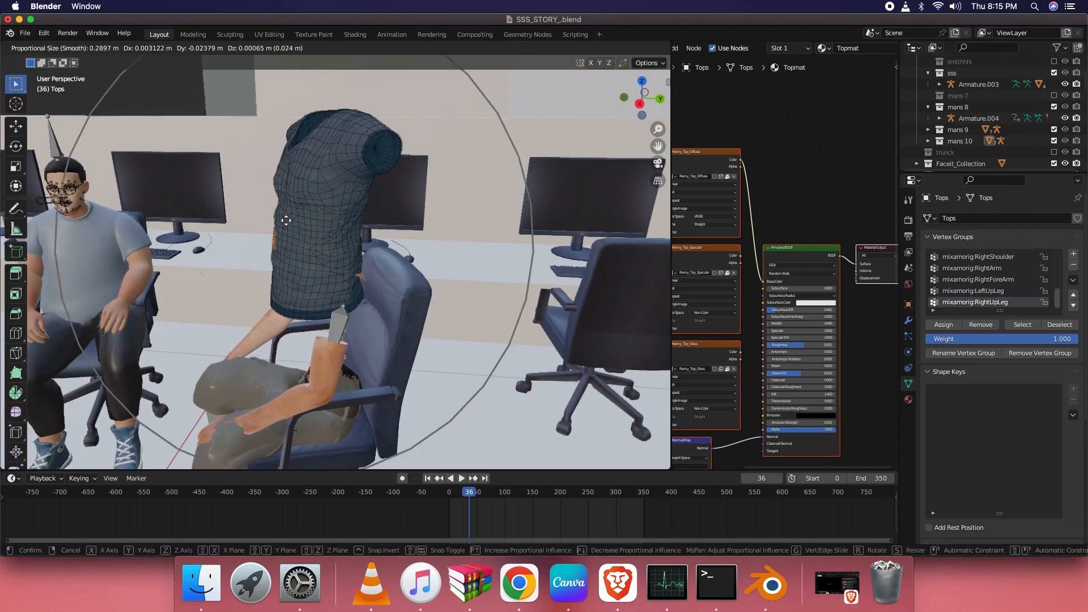
click(280, 223)
middle_drag(280, 224, 454, 249)
key(Tab)
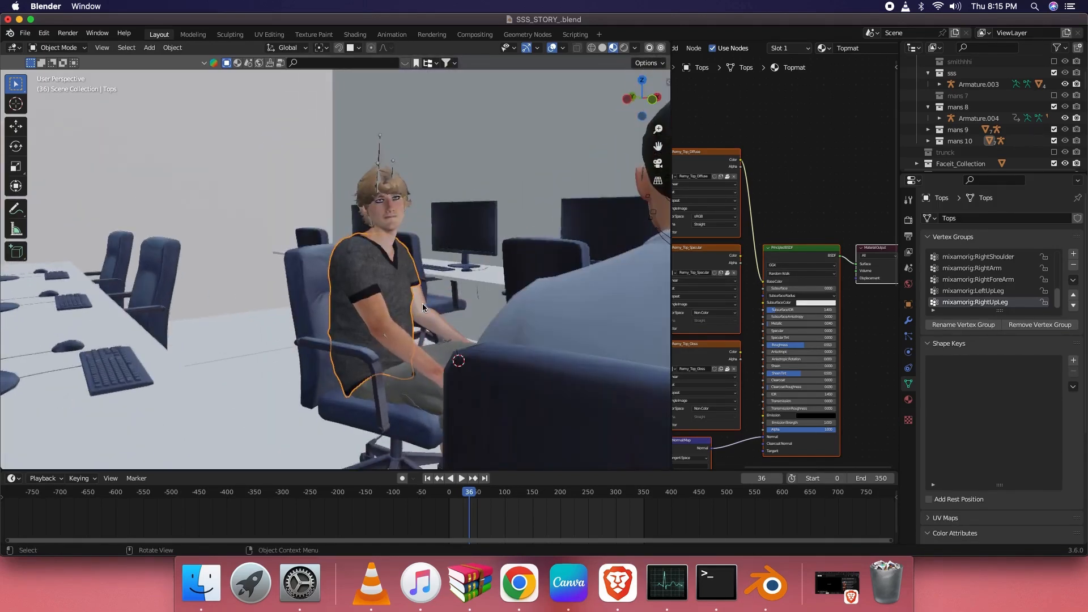
Step: Reopen the T-shirt mesh and reshape it further, moving the selection along X and freely
scroll(448, 244, up, 3)
key(Tab)
middle_drag(398, 199, 435, 246)
key(g)
key(x)
click(447, 244)
scroll(442, 246, down, 4)
key(g)
click(389, 325)
key(Tab)
Step: Select the armature of the character in the grey tracksuit standing outside the office
scroll(278, 291, down, 5)
click(435, 245)
scroll(359, 279, down, 4)
scroll(359, 278, down, 8)
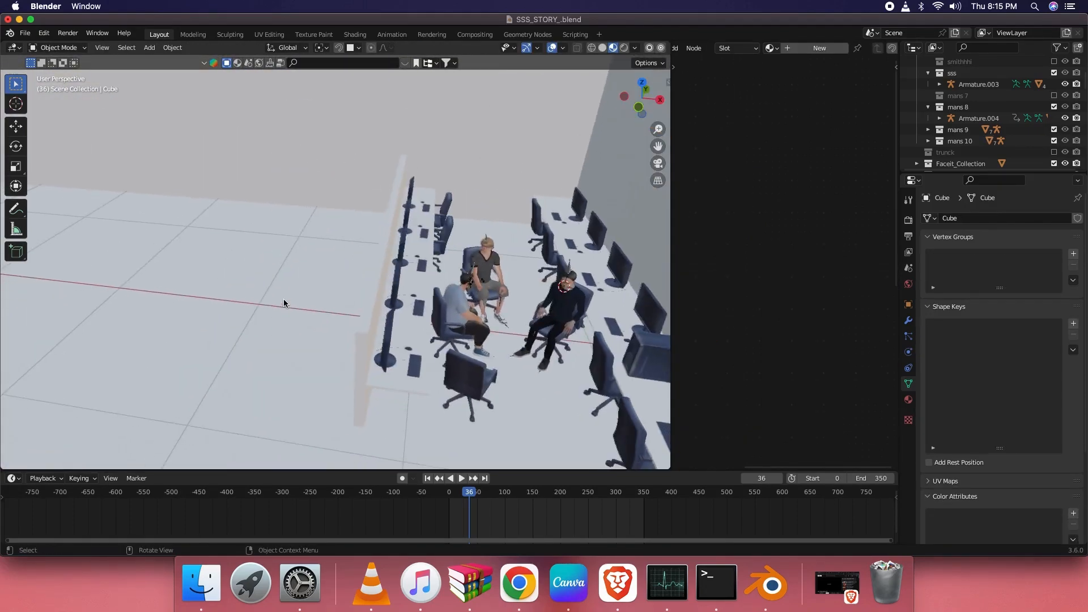
scroll(289, 259, up, 3)
scroll(284, 255, up, 3)
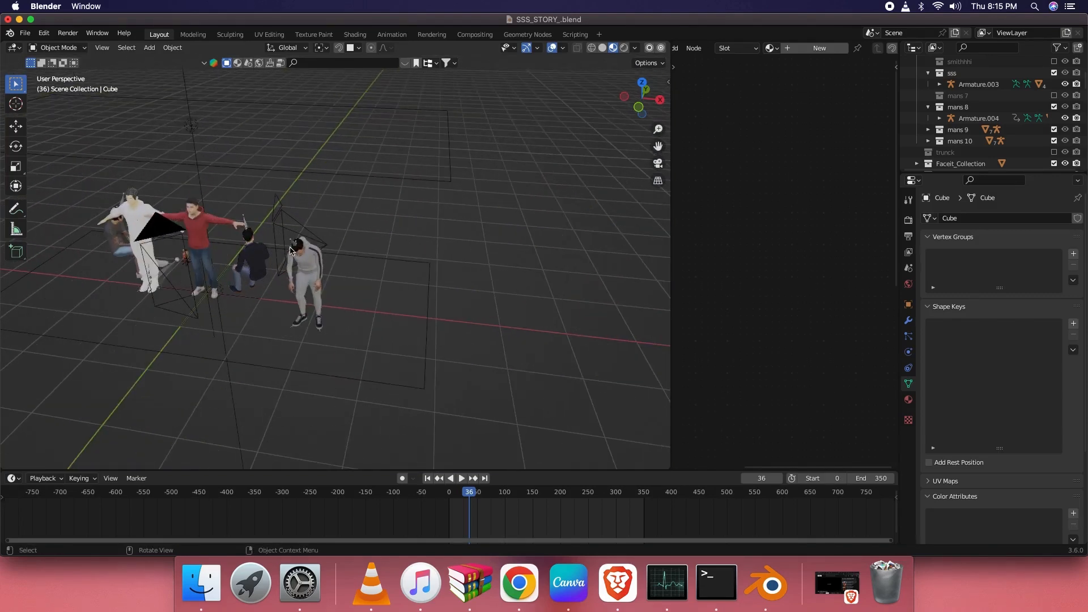
click(297, 244)
Step: Snap the tracksuit character to the 3D cursor placed near the free office chair, and set the current frame to 2
scroll(434, 275, down, 4)
shift+middle_drag(434, 275, 360, 275)
scroll(359, 274, up, 6)
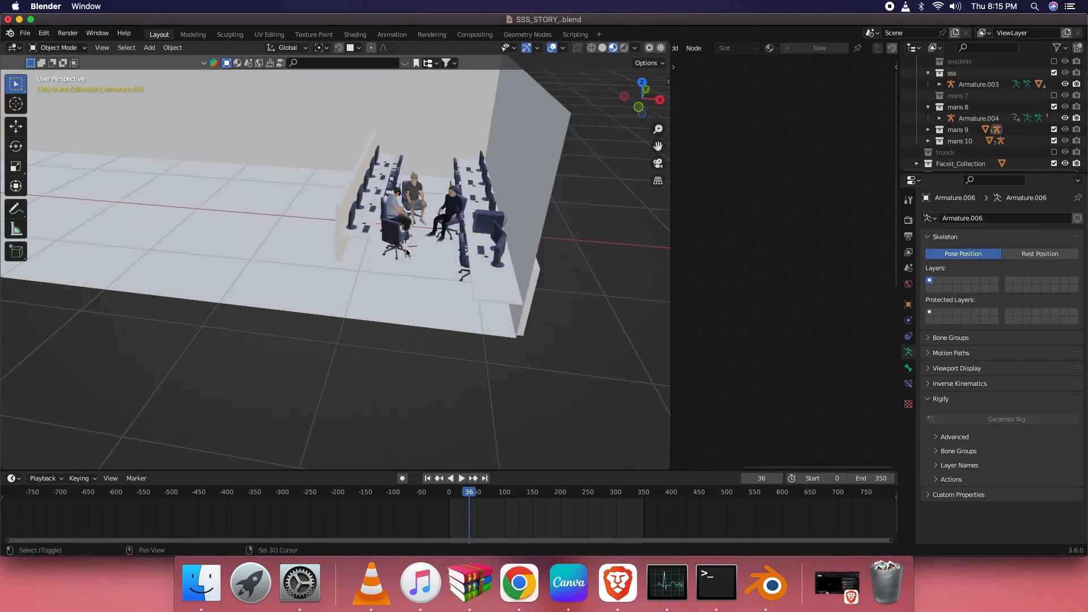
scroll(401, 186, up, 3)
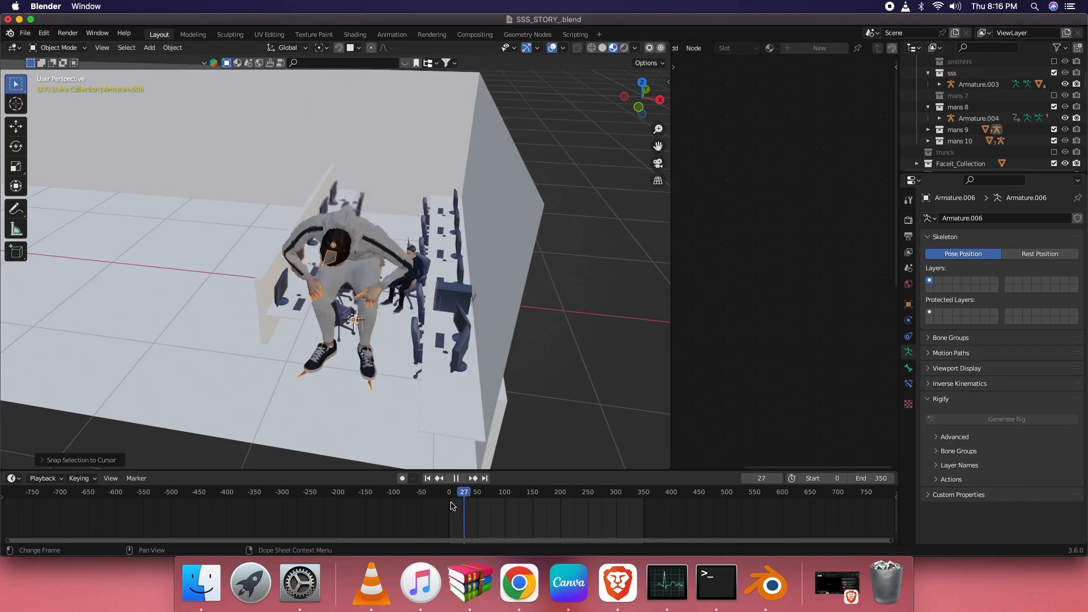
scroll(351, 192, up, 5)
middle_drag(376, 168, 397, 238)
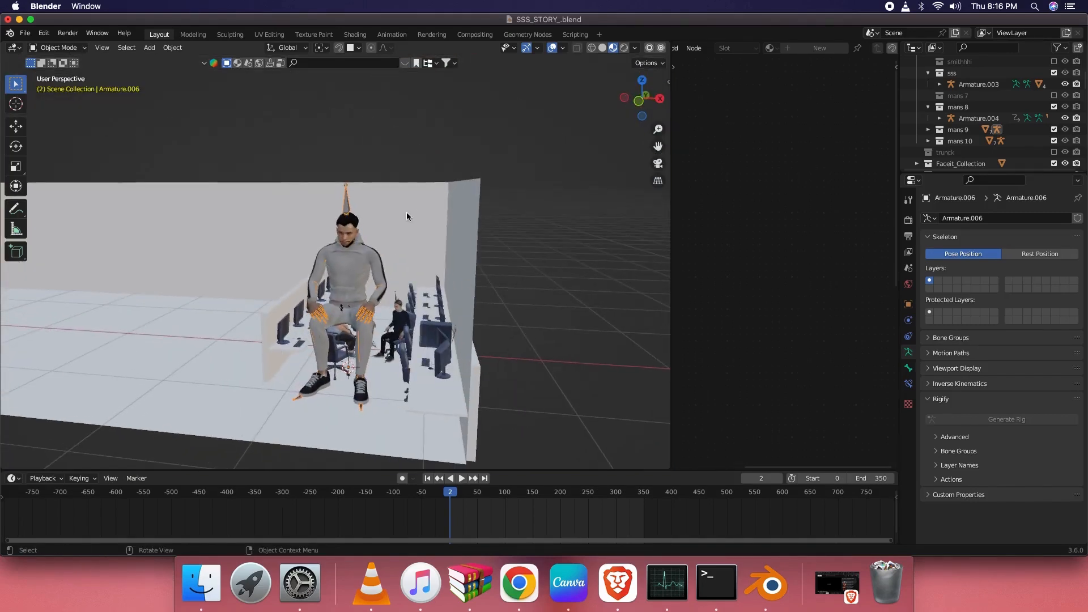
Step: Scale the tracksuit character down to match the other seated characters
key(s)
click(376, 287)
scroll(376, 287, up, 8)
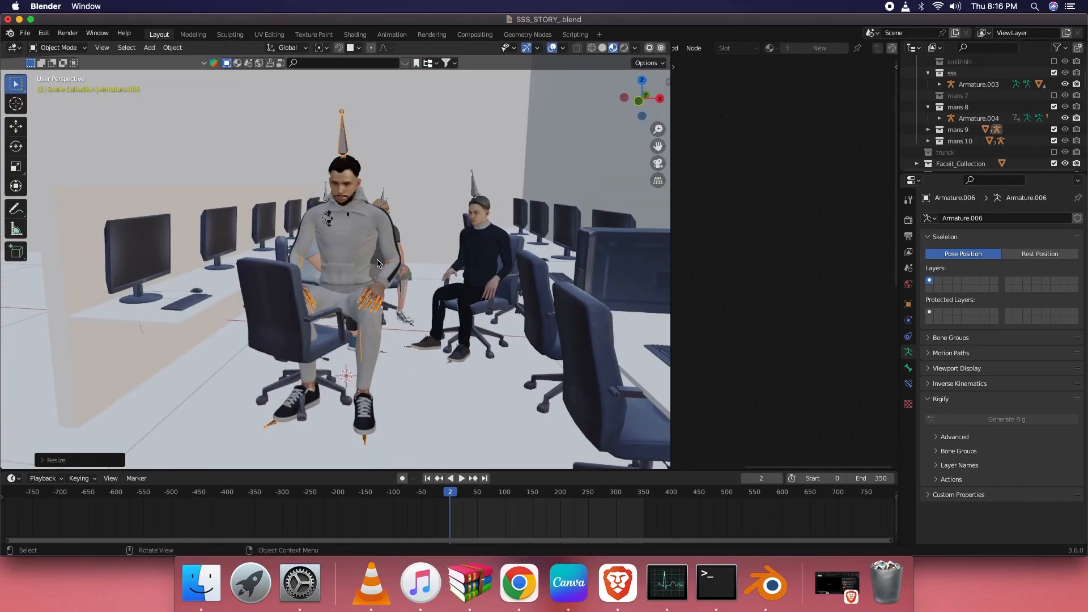
key(s)
middle_drag(449, 281, 454, 227)
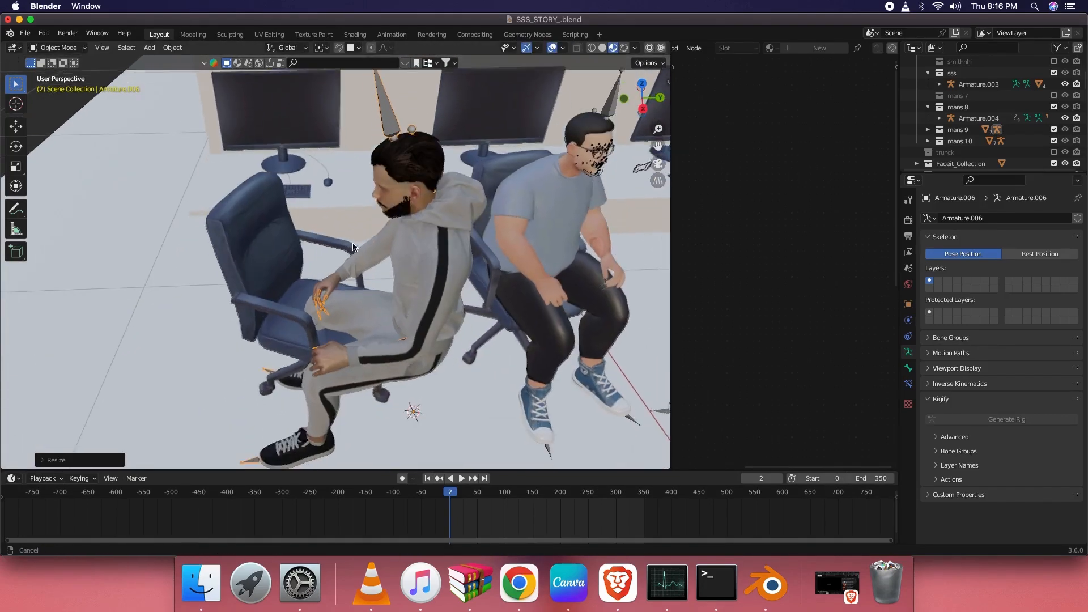
click(473, 203)
Step: Rotate the tracksuit character around the Z axis so it faces away from the free chair's backrest
key(t)
key(r)
key(z)
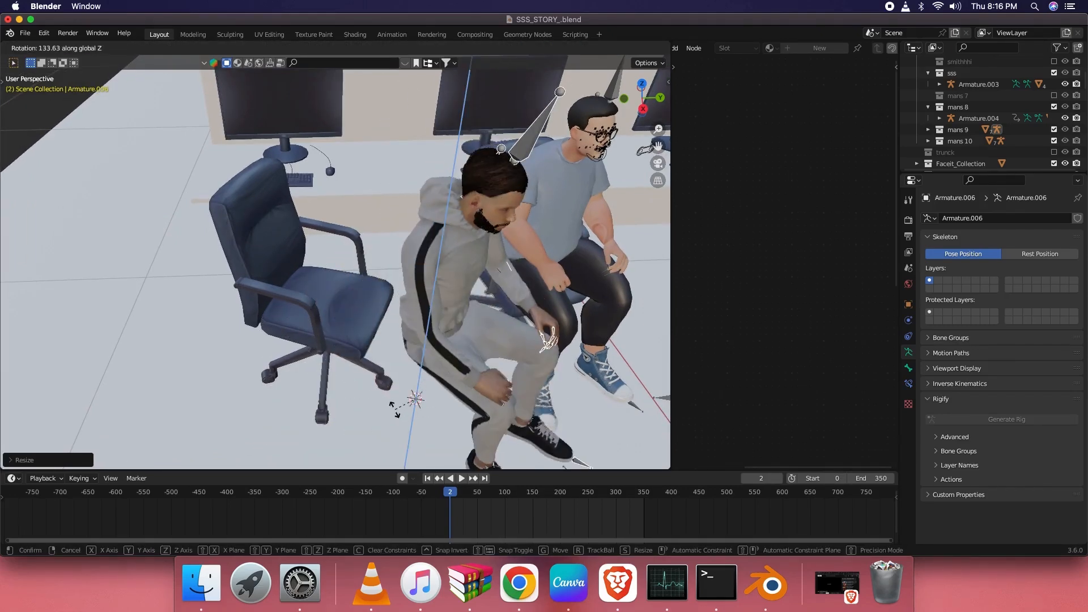
middle_drag(481, 352, 491, 344)
click(491, 344)
Step: Move the tracksuit character horizontally onto the chair seat and fine-tune its rotation around Z
key(g)
key(shift+z)
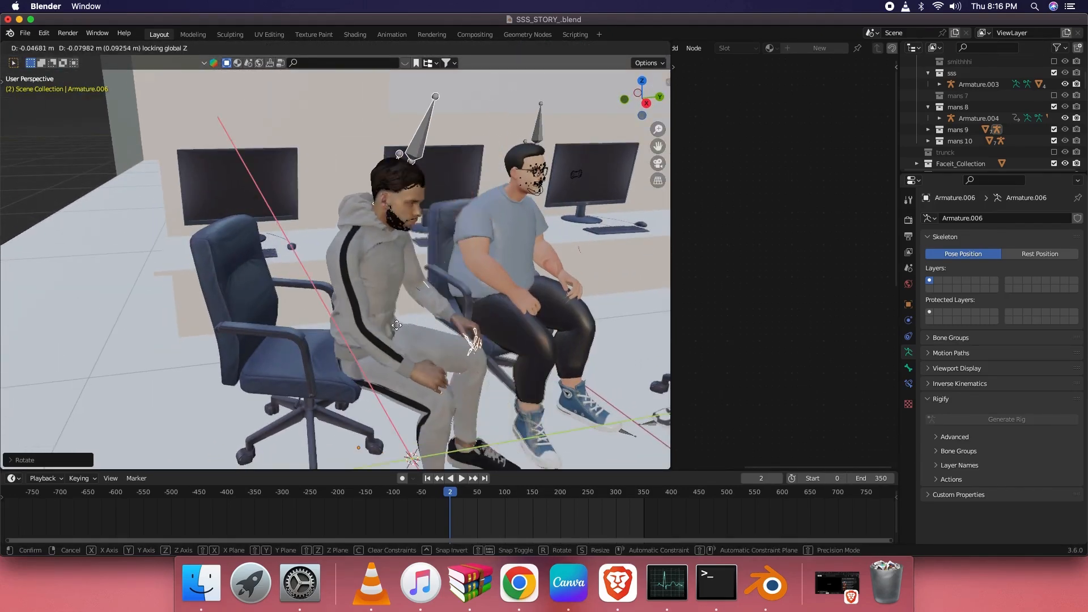
click(354, 312)
middle_drag(355, 311, 468, 314)
key(r)
key(z)
click(482, 271)
middle_drag(482, 271, 415, 378)
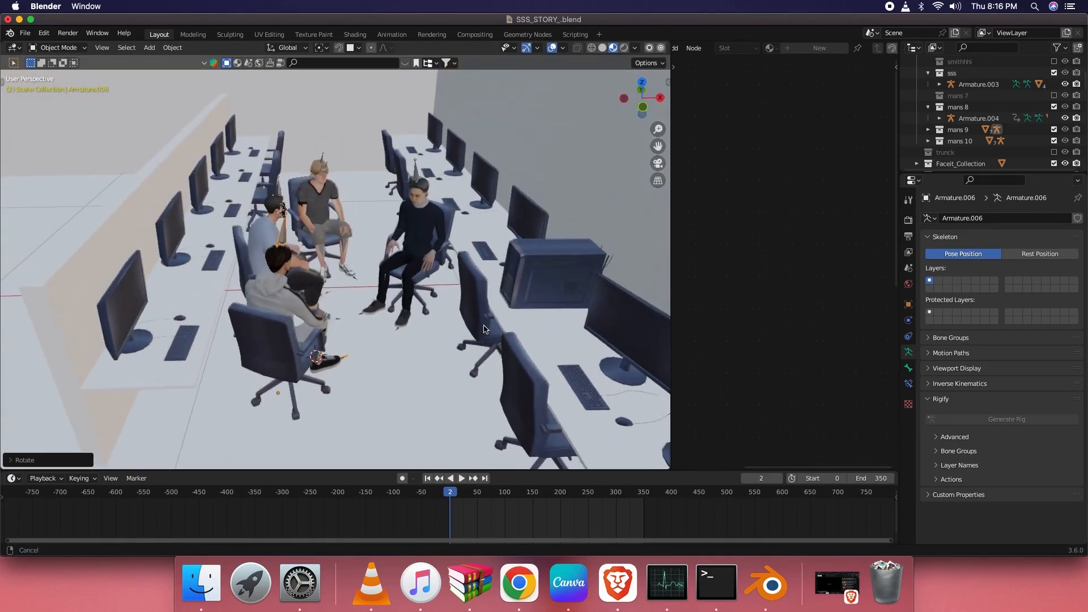
Step: Select the armature of the sitting character in the dark jacket beside the T-posed figures outside the office
click(415, 379)
scroll(348, 276, up, 5)
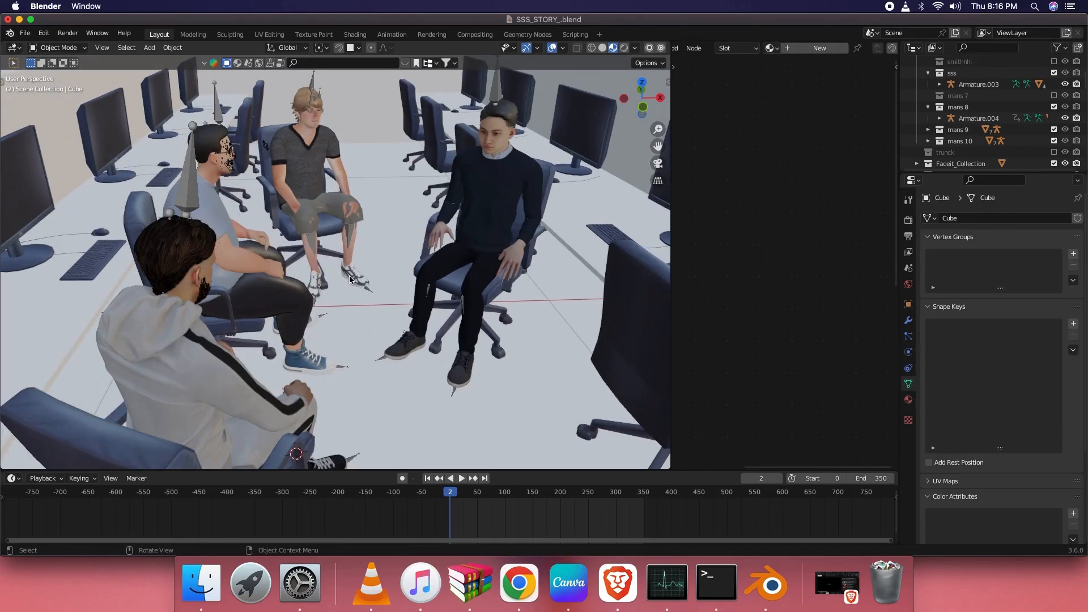
scroll(350, 276, down, 5)
middle_drag(354, 275, 355, 303)
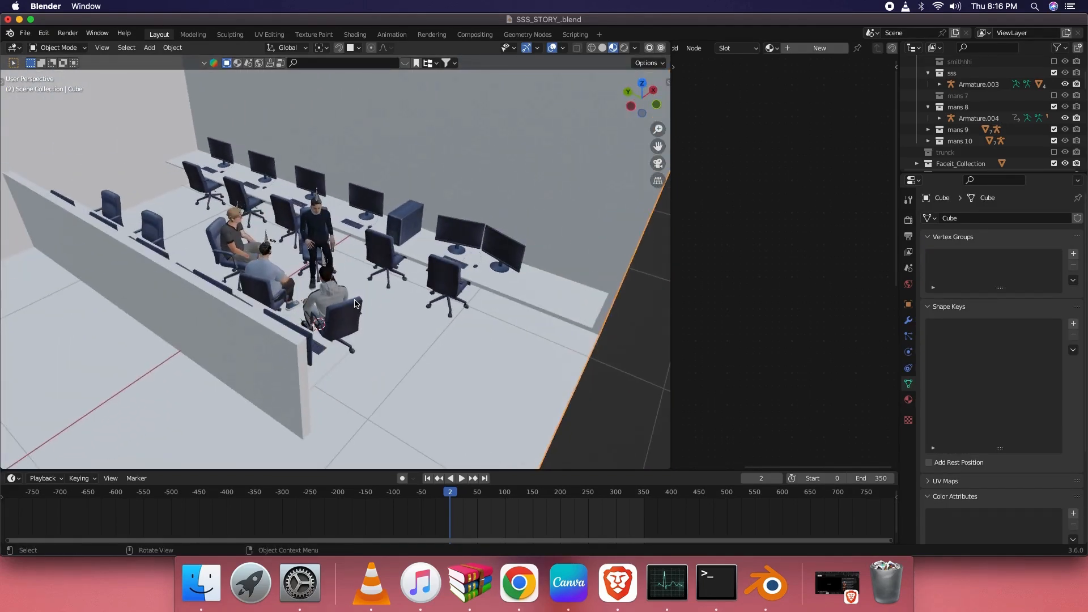
middle_drag(368, 267, 510, 306)
scroll(301, 292, down, 6)
shift+middle_drag(240, 306, 395, 308)
scroll(396, 307, up, 6)
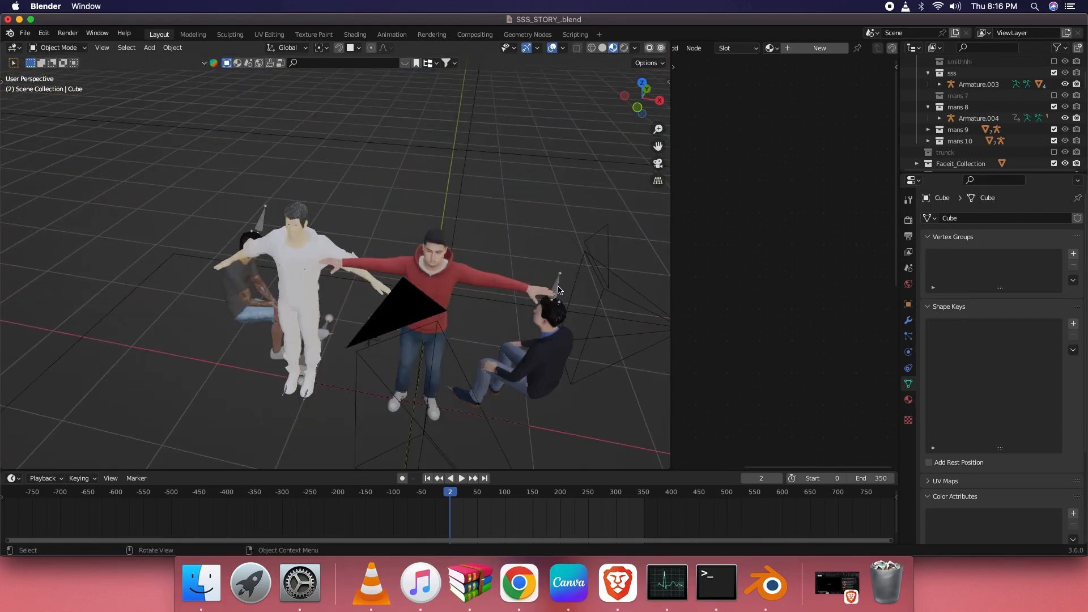
click(558, 290)
Step: Snap the dark-jacket character to the 3D cursor in the office aisle behind the seated group
scroll(513, 295, down, 2)
shift+middle_drag(513, 296, 270, 264)
scroll(266, 263, down, 7)
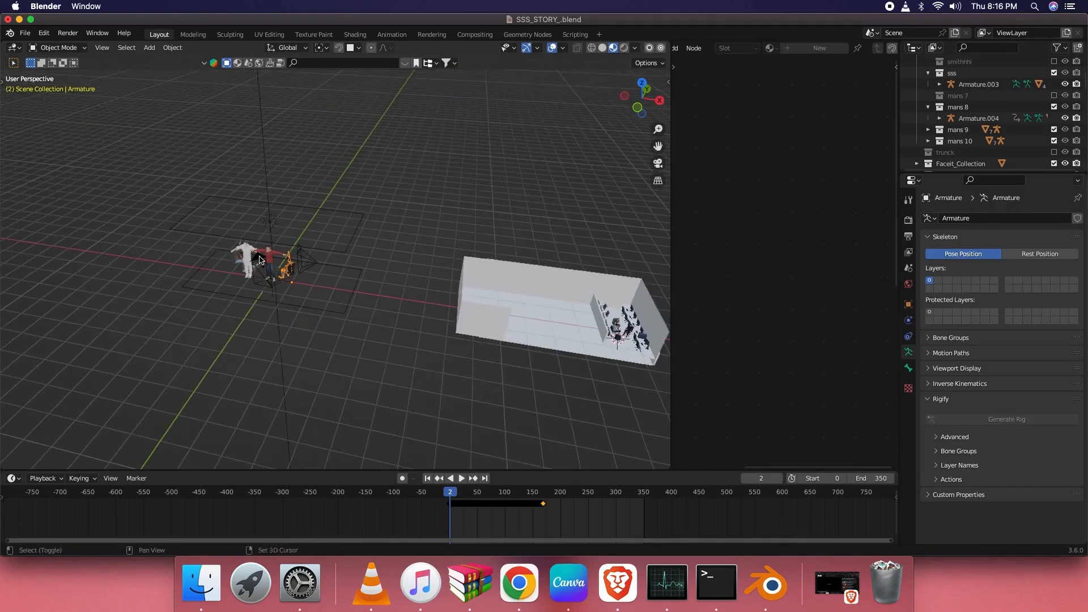
shift+middle_drag(622, 335, 420, 296)
scroll(420, 296, up, 6)
shift+middle_drag(530, 304, 434, 188)
key(shift+s)
click(436, 234)
Step: Scale down the dark-jacket character in two passes towards the size of the seated characters
scroll(437, 223, up, 7)
key(s)
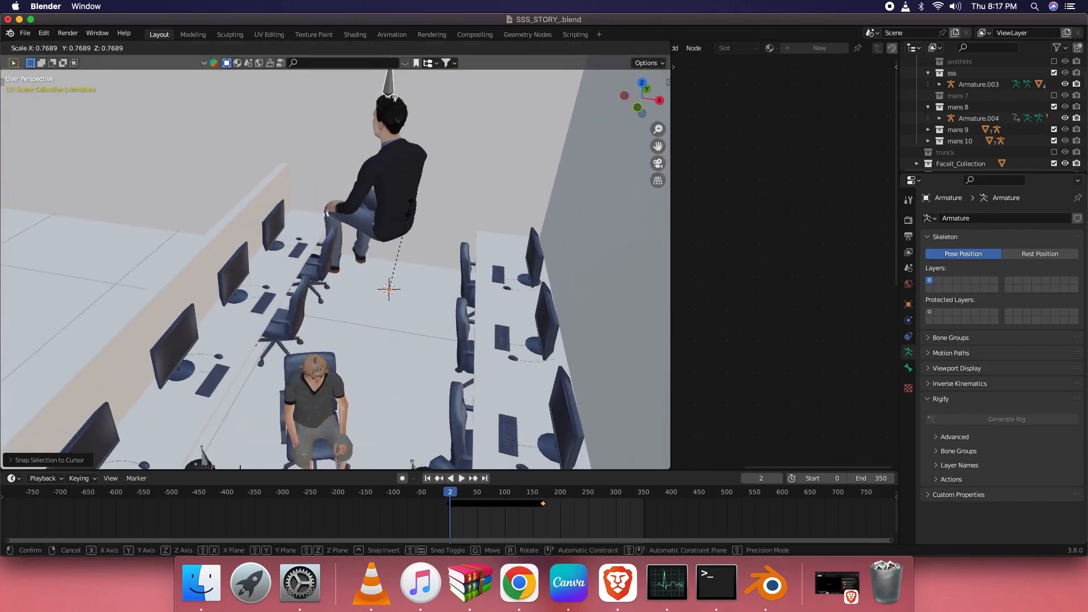
click(418, 220)
scroll(418, 222, up, 5)
key(s)
click(421, 261)
Step: Move the desk chair behind the grey T-shirt character along X into the aisle
shift+middle_drag(377, 286, 465, 170)
scroll(425, 198, down, 2)
click(341, 246)
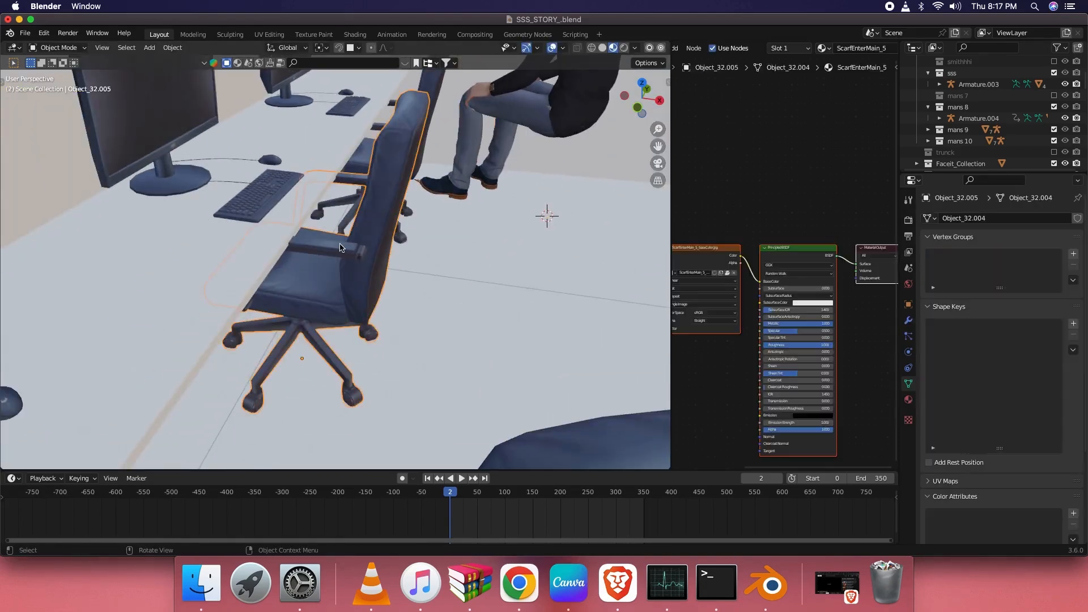
scroll(344, 246, down, 4)
key(g)
key(x)
click(461, 119)
scroll(454, 105, down, 4)
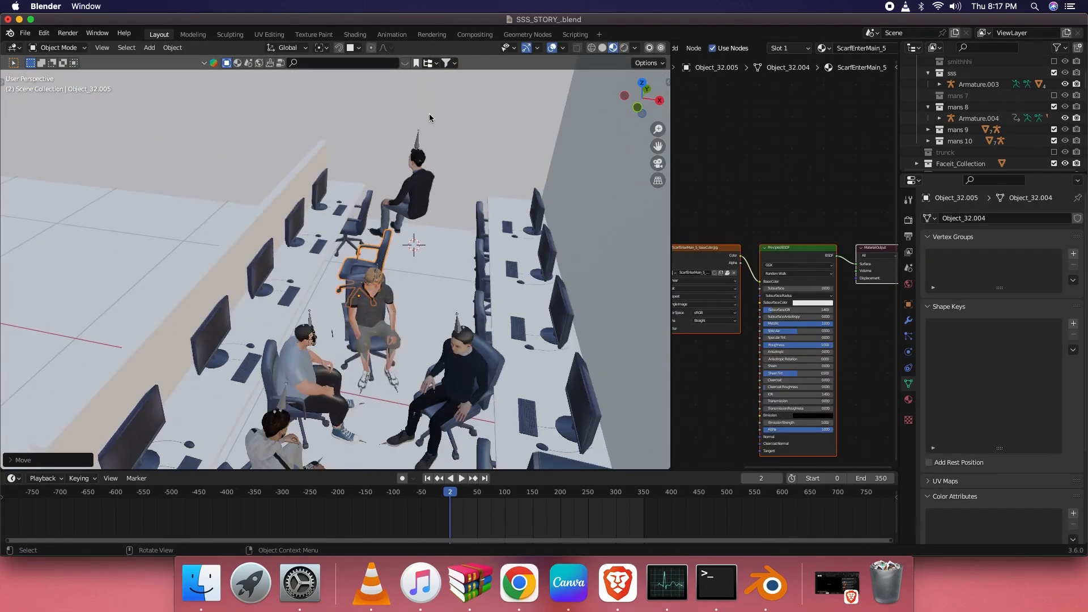
Step: Snap the dark-jacket character to the 3D cursor on the seat of the relocated chair
click(420, 141)
scroll(414, 226, up, 6)
key(shift+s)
click(395, 227)
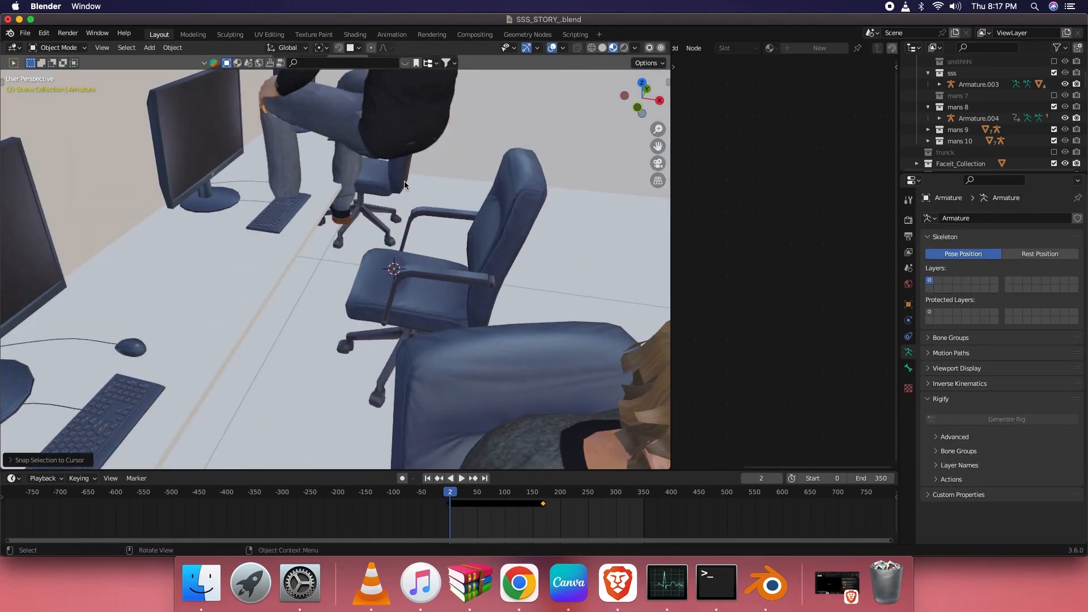
Step: Reduce the dark-jacket character's scale further so its body fits the relocated chair
scroll(399, 210, down, 6)
key(s)
click(407, 181)
middle_drag(406, 182, 321, 228)
key(s)
click(372, 245)
Step: Rotate the dark-jacket character in top view to align with the chair and move it onto the seat
key(KP_7)
key(r)
click(380, 239)
key(g)
click(401, 298)
key(g)
click(253, 251)
middle_drag(253, 251, 379, 221)
key(g)
click(410, 277)
Step: Check the seating arrangement from several angles and readjust the dark-jacket character's rotation from the top view
scroll(428, 229, down, 10)
scroll(378, 226, up, 15)
scroll(380, 225, down, 5)
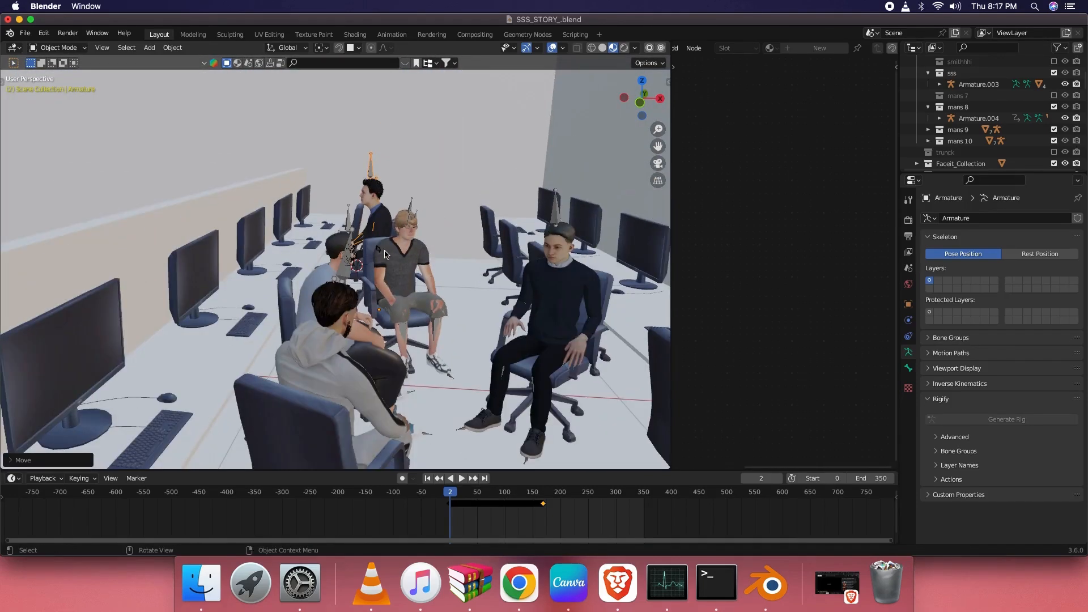
scroll(387, 254, down, 3)
scroll(470, 268, up, 3)
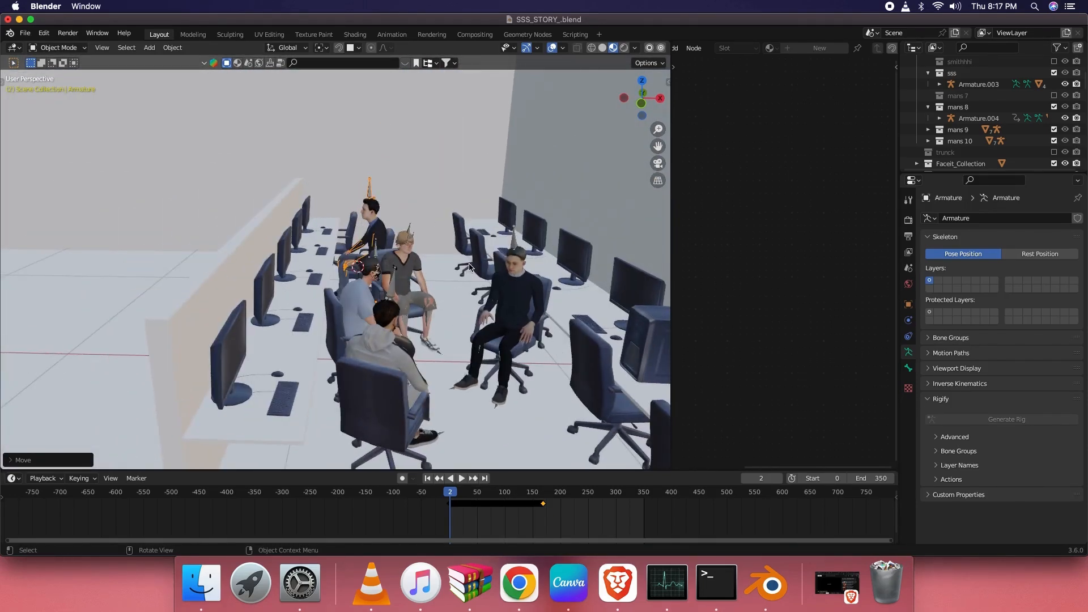
scroll(469, 245, up, 6)
middle_drag(469, 245, 370, 243)
key(KP_7)
scroll(371, 243, up, 5)
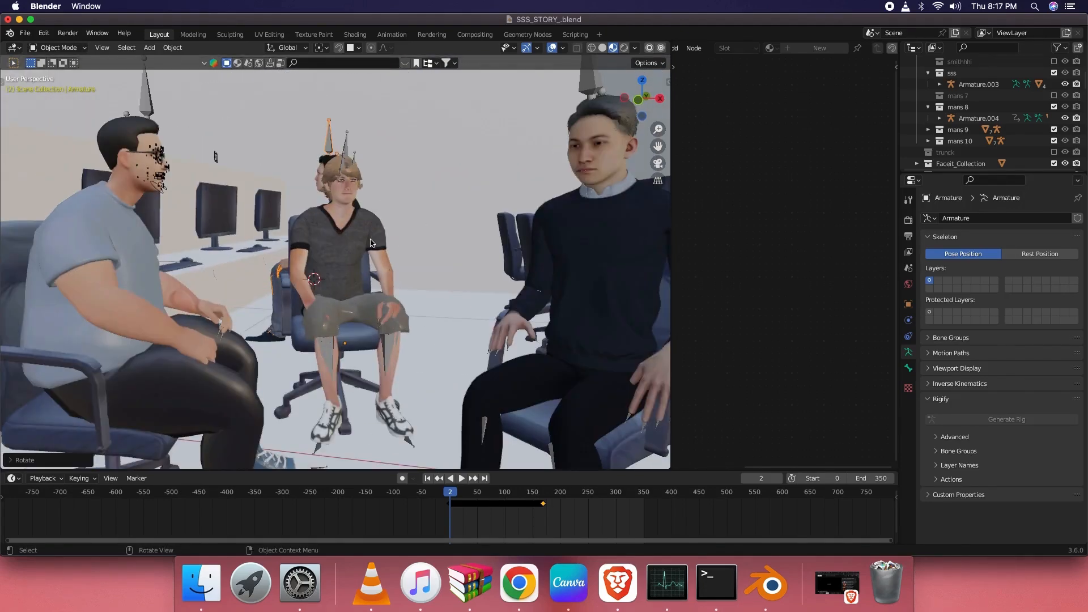
Step: Disconnect the diffuse texture from the blond character's hair material, setting Base Color to black and Specular to 0
click(338, 173)
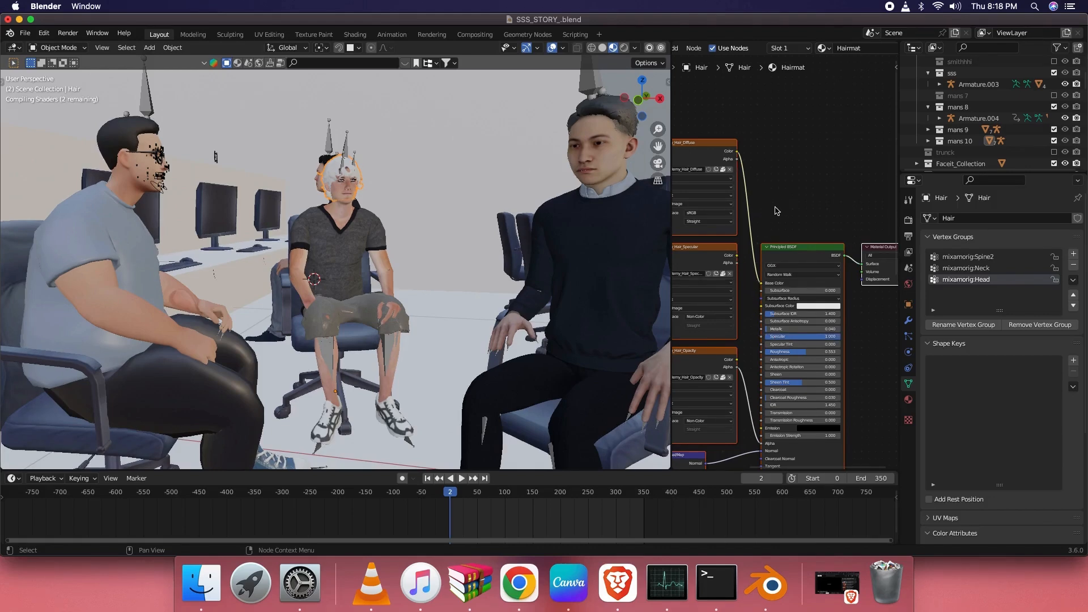
middle_drag(708, 101, 737, 185)
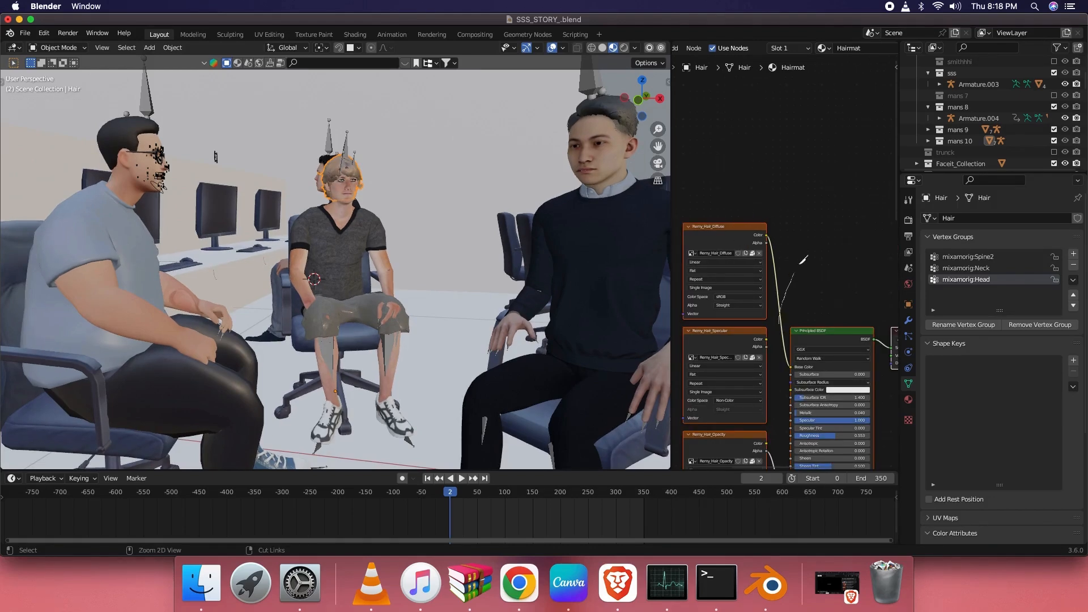
click(848, 367)
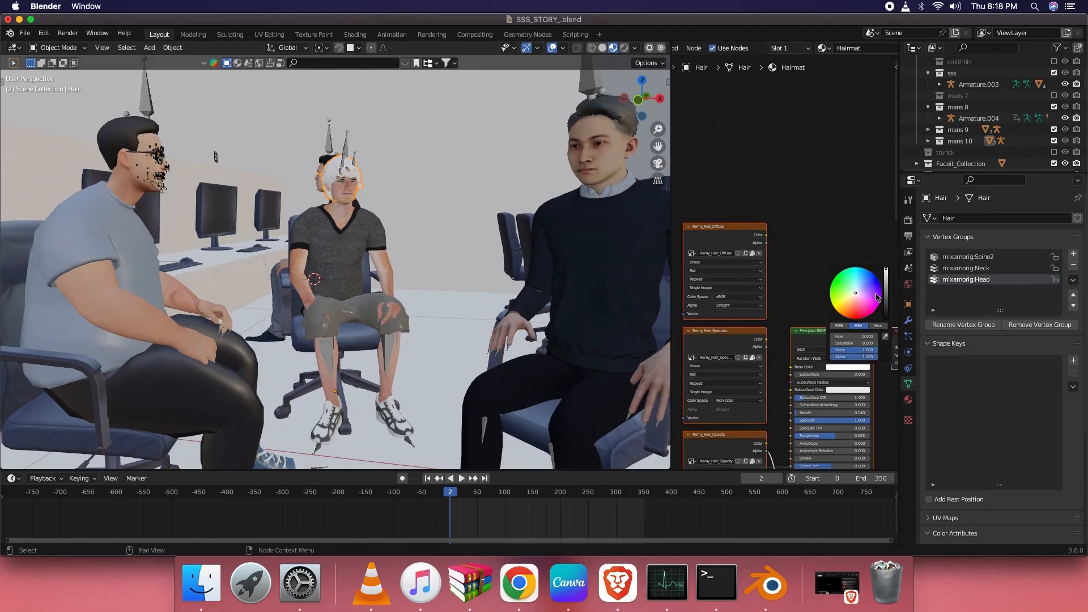
drag(886, 270, 886, 315)
middle_drag(863, 412, 853, 355)
key(g)
click(829, 352)
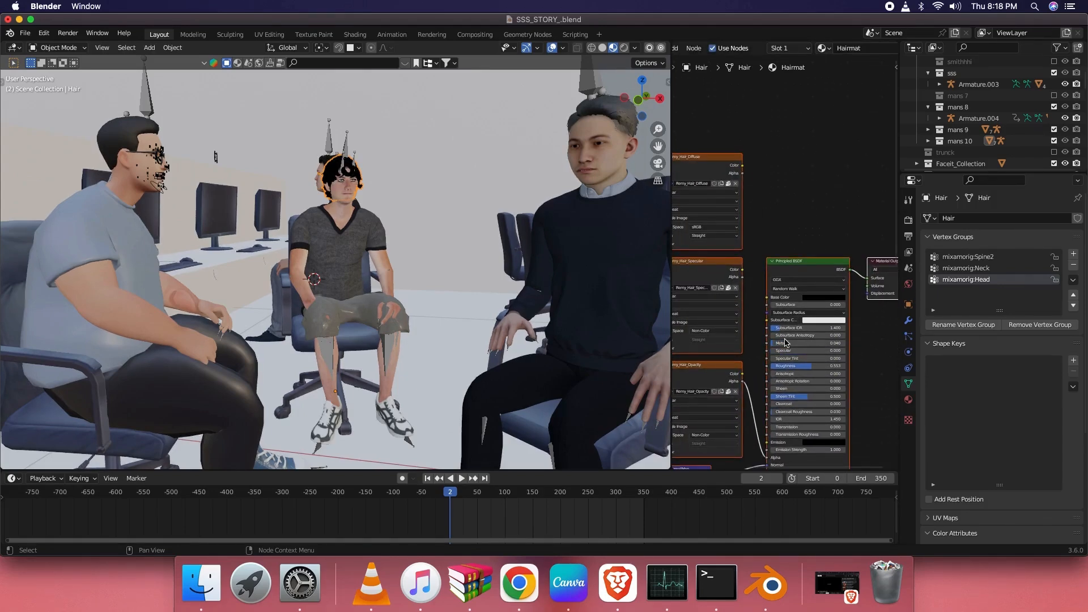
scroll(406, 381, up, 8)
middle_drag(406, 381, 406, 364)
scroll(401, 354, down, 10)
scroll(372, 297, up, 5)
click(372, 298)
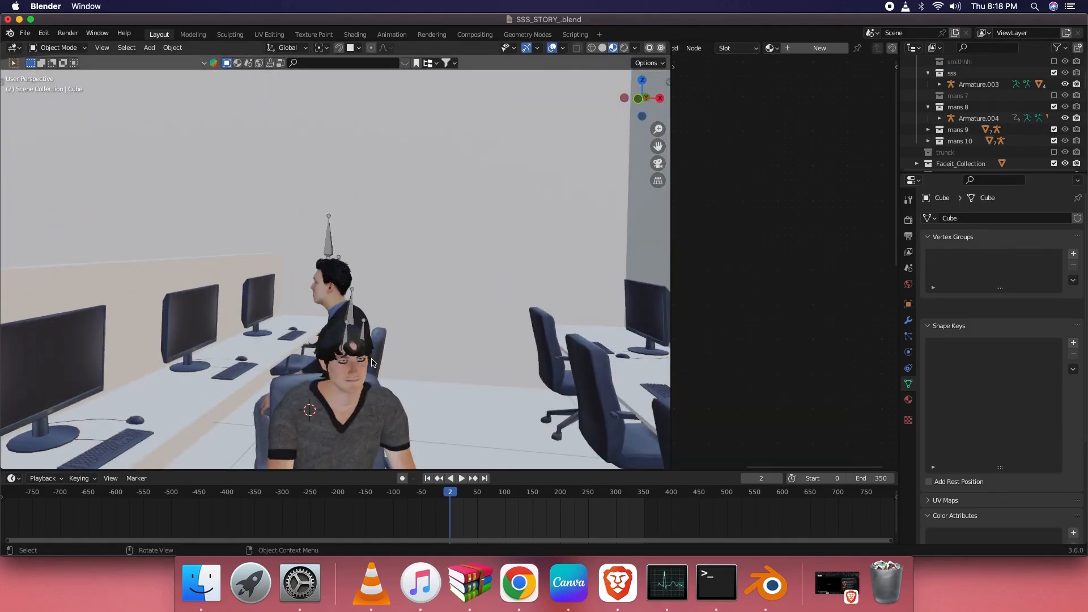
scroll(340, 300, down, 6)
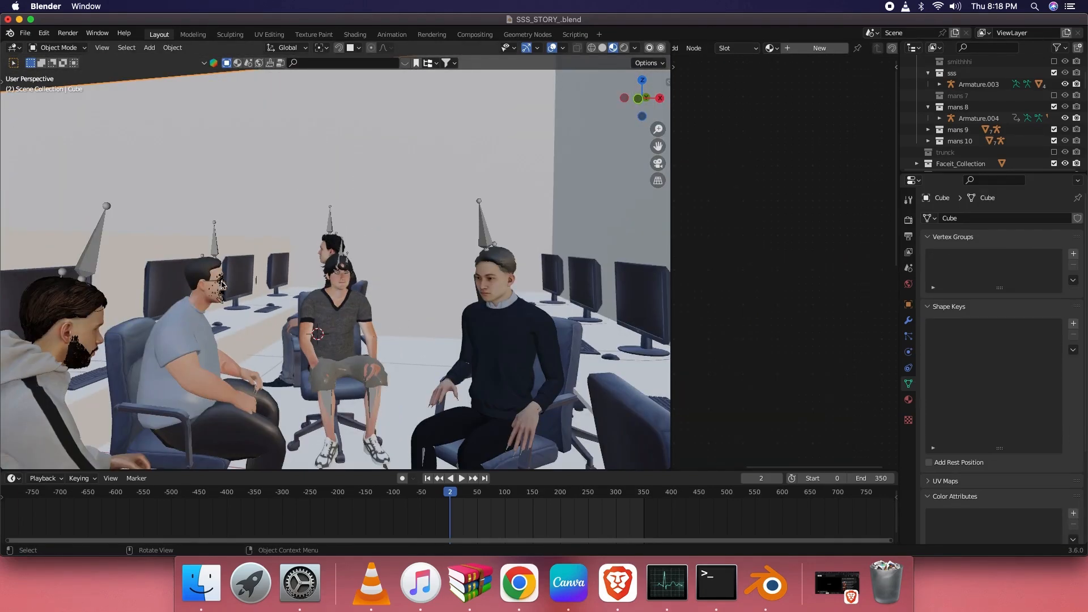
Step: Select the head mesh of the seated character wearing glasses and open it in Edit Mode
click(222, 285)
scroll(222, 285, up, 10)
middle_drag(190, 278, 159, 275)
scroll(264, 241, down, 5)
click(311, 247)
scroll(311, 246, up, 3)
click(284, 235)
click(283, 236)
click(284, 236)
click(283, 236)
click(269, 219)
key(Tab)
Step: Duplicate the linked glasses geometry on the head mesh, separate the copy into its own object and return to Object Mode
scroll(268, 221, down, 4)
shift+middle_drag(270, 265, 284, 352)
click(300, 197)
scroll(300, 197, up, 8)
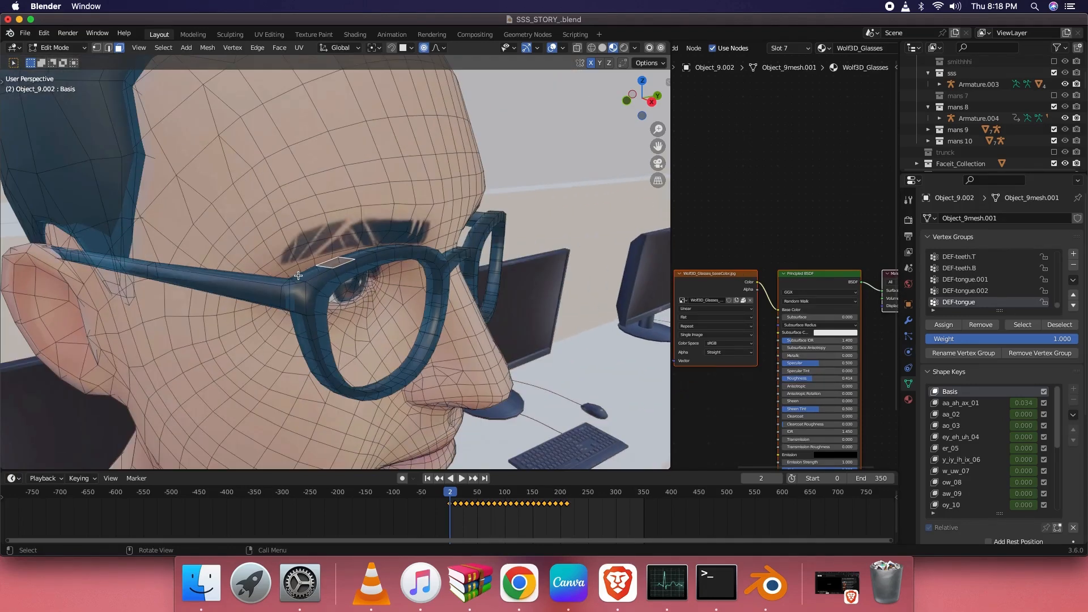
key(l)
scroll(308, 292, down, 6)
key(shift+d)
click(425, 242)
key(p)
click(425, 242)
key(Tab)
scroll(303, 267, down, 10)
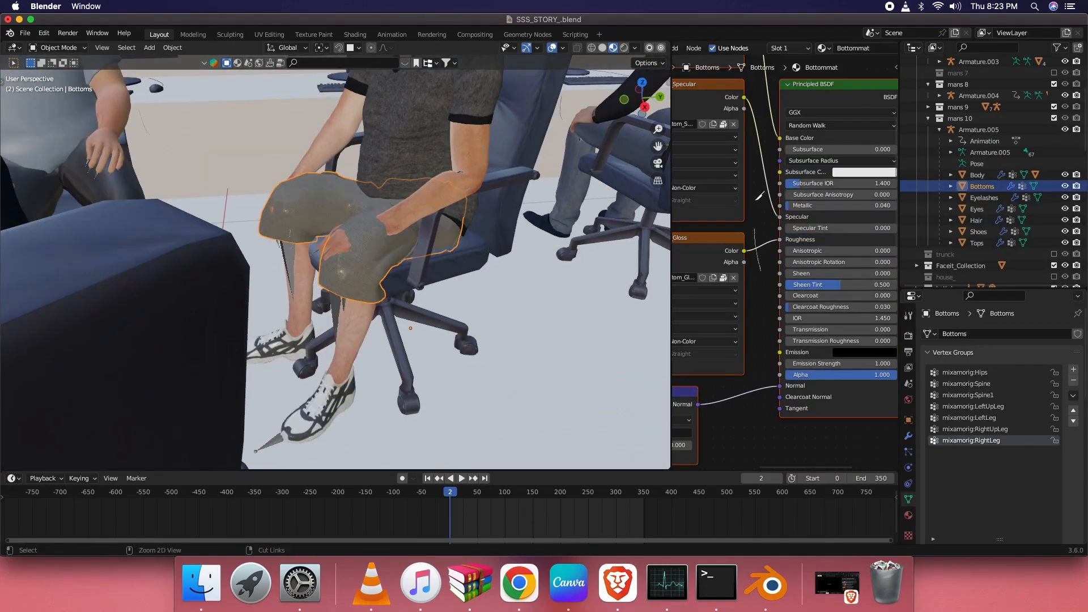
Step: Cut the texture links to Specular and Roughness in the shorts' Bottommat material and lower its Specular value
ctrl+right_drag(757, 226, 771, 158)
drag(846, 216, 793, 216)
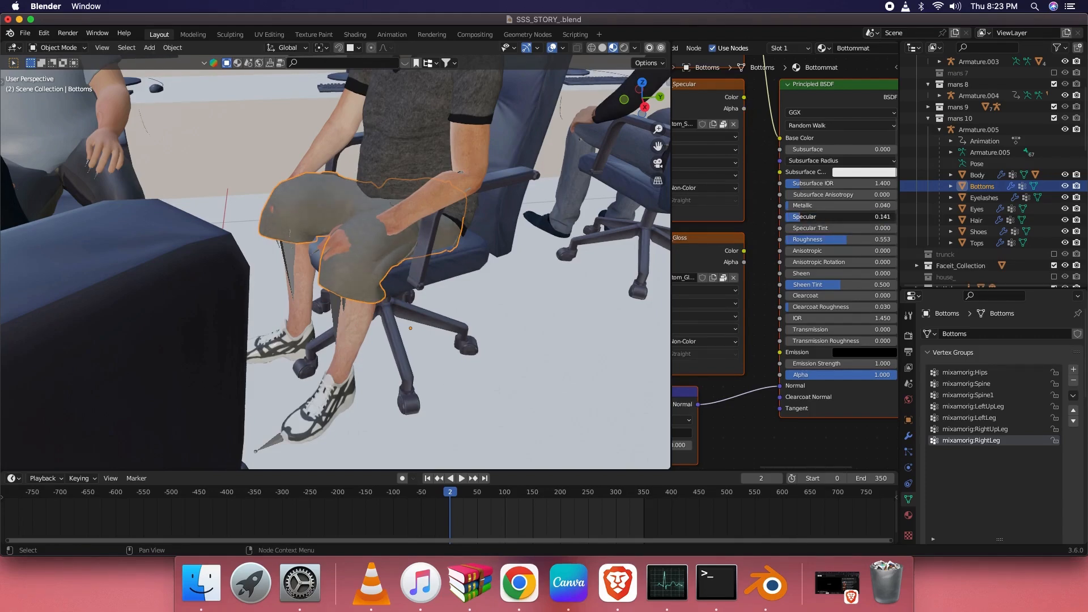
Step: Isolate the grey T-shirt character's full hierarchy in local view and put its armature into Pose Mode
click(285, 434)
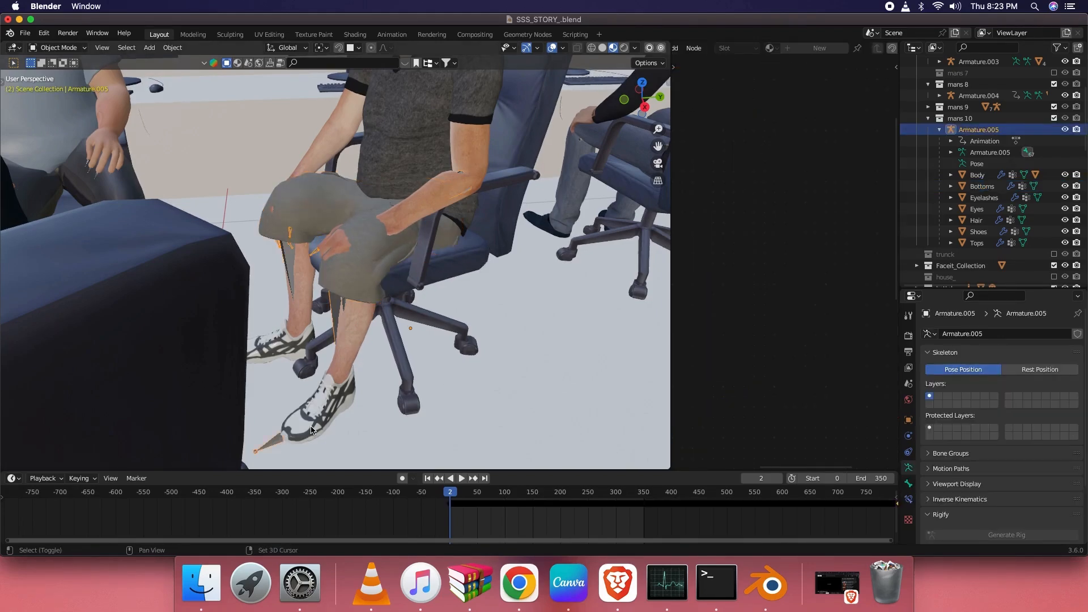
key(bracketleft)
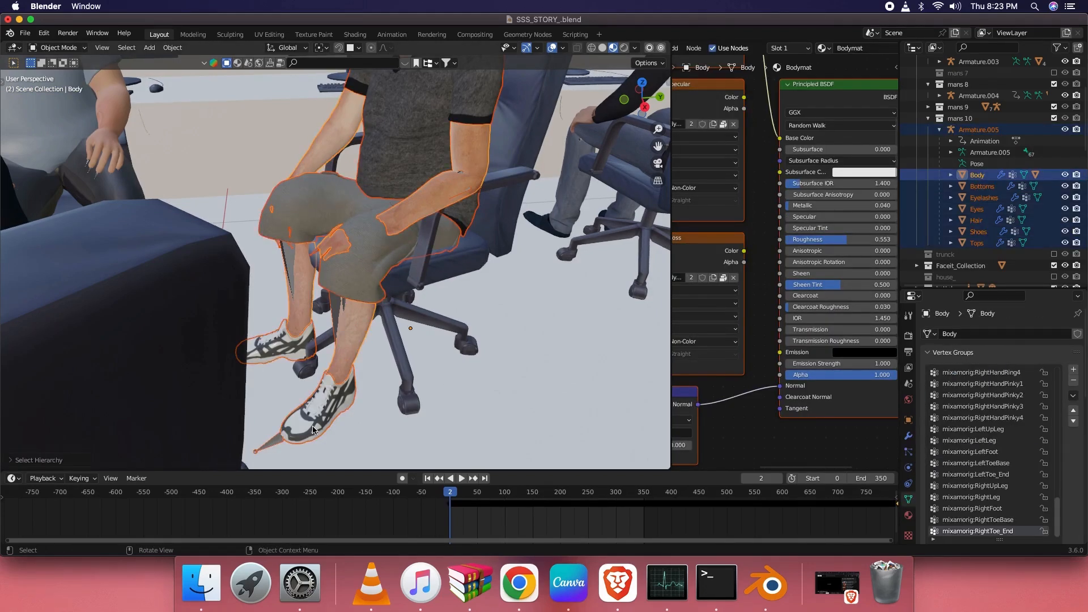
key(KP_Divide)
click(287, 433)
key(KP_3)
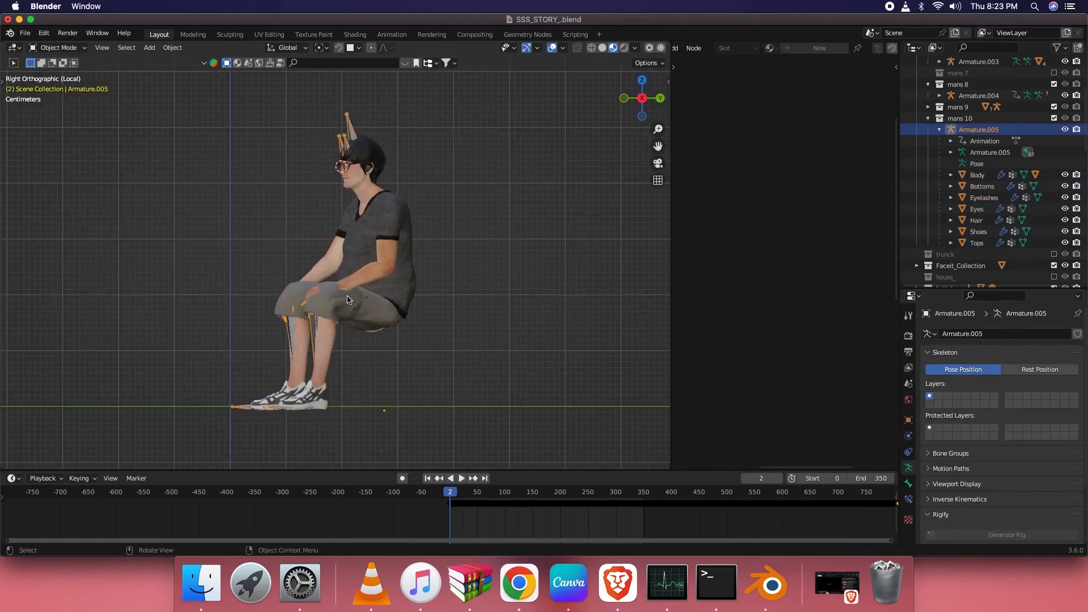
middle_drag(322, 339, 342, 317)
key(ctrl+Tab)
Step: Try rotating the left thigh and left shin bones around their local X axes
click(324, 356)
key(r)
key(x)
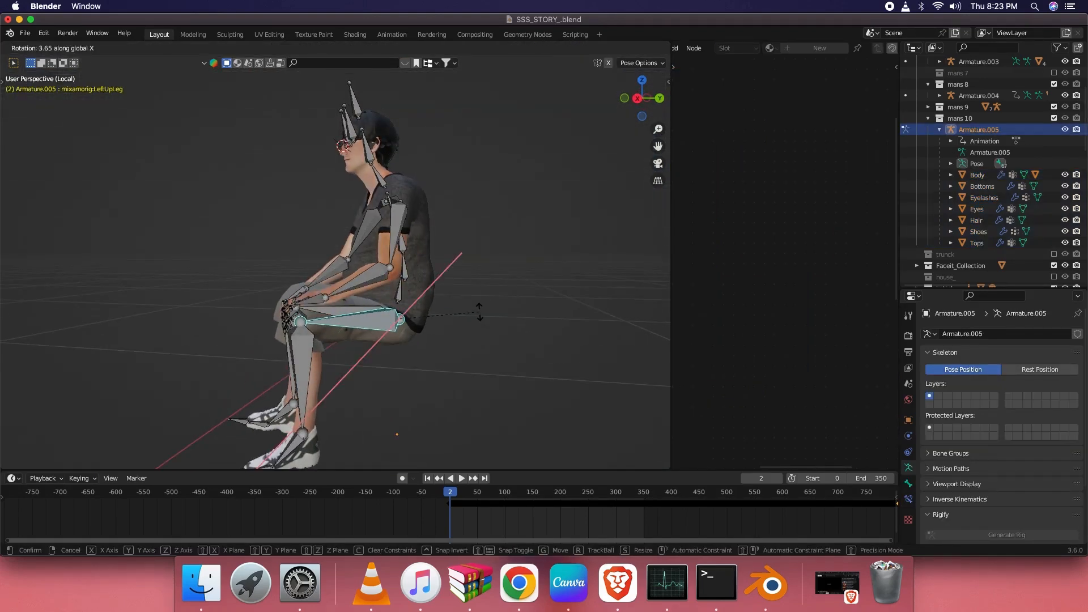
key(x)
click(476, 298)
click(310, 370)
key(r)
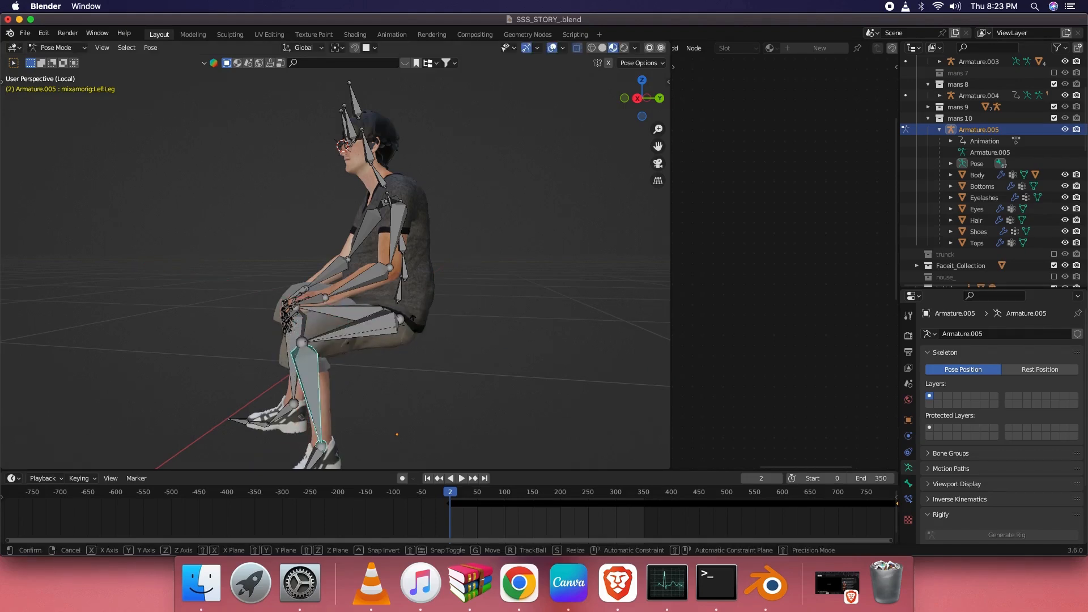
key(x)
key(x)
click(352, 335)
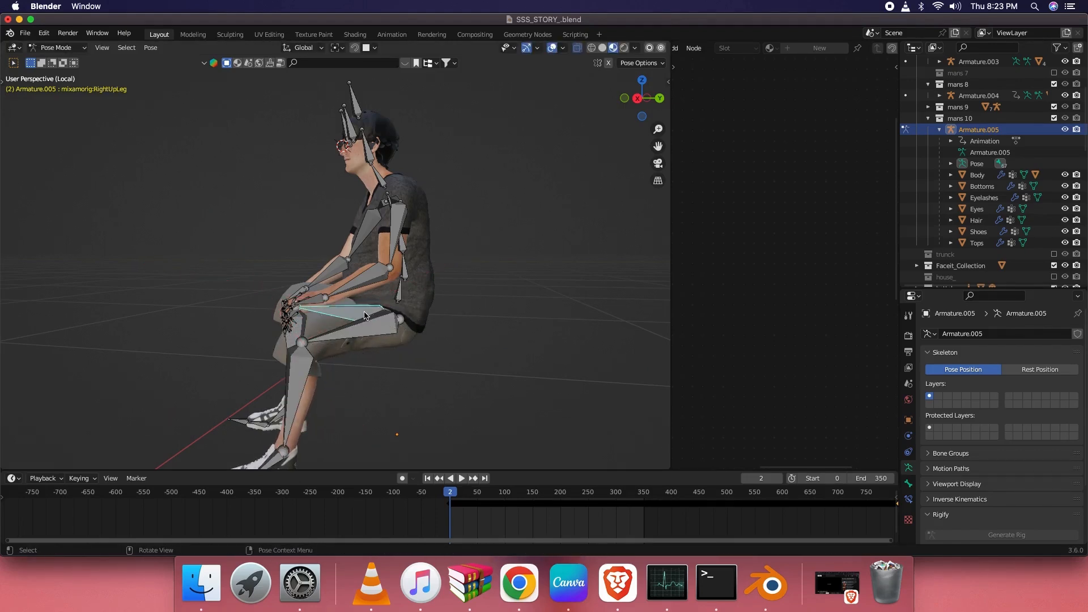
Step: Try rotating the right thigh and right shin bones around their local X axes
key(r)
key(x)
key(x)
click(288, 339)
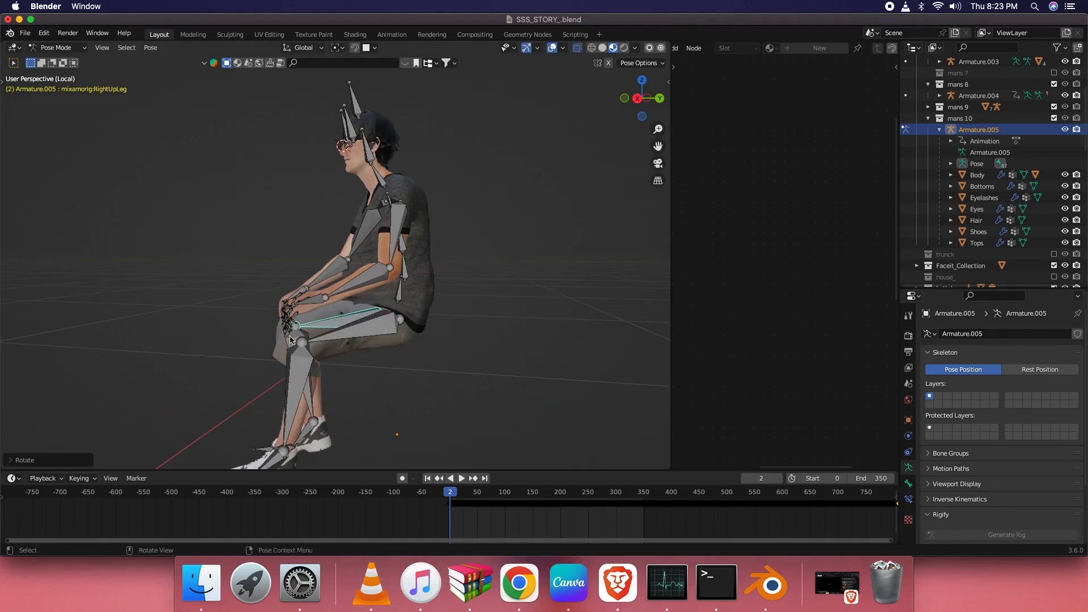
key(r)
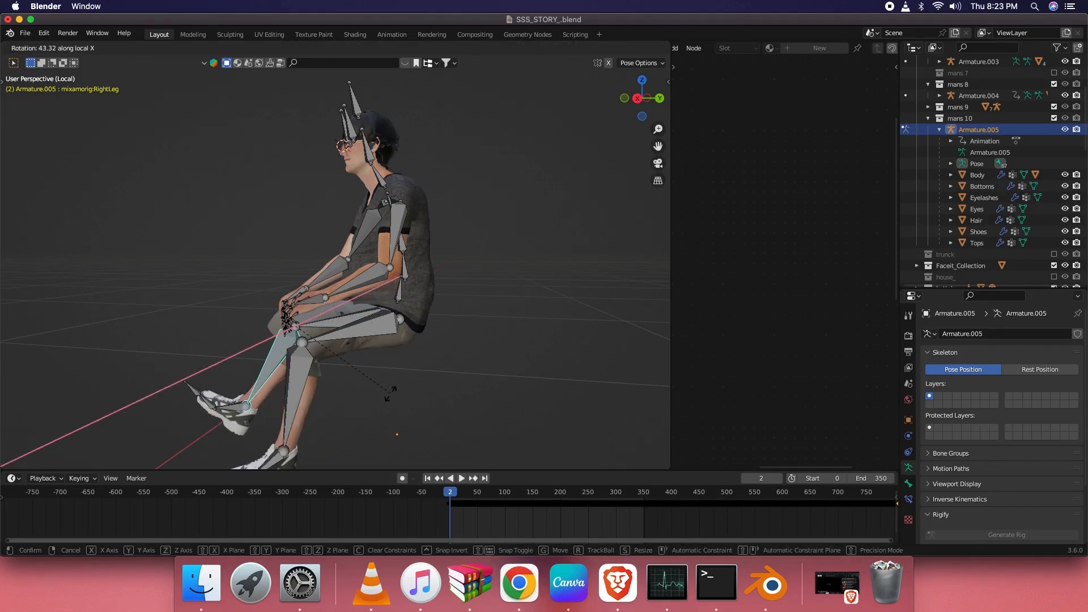
click(391, 396)
Step: Select the thigh and shin bones of both legs, then return the armature to Object Mode and deselect it
middle_drag(391, 396, 418, 401)
shift+click(355, 325)
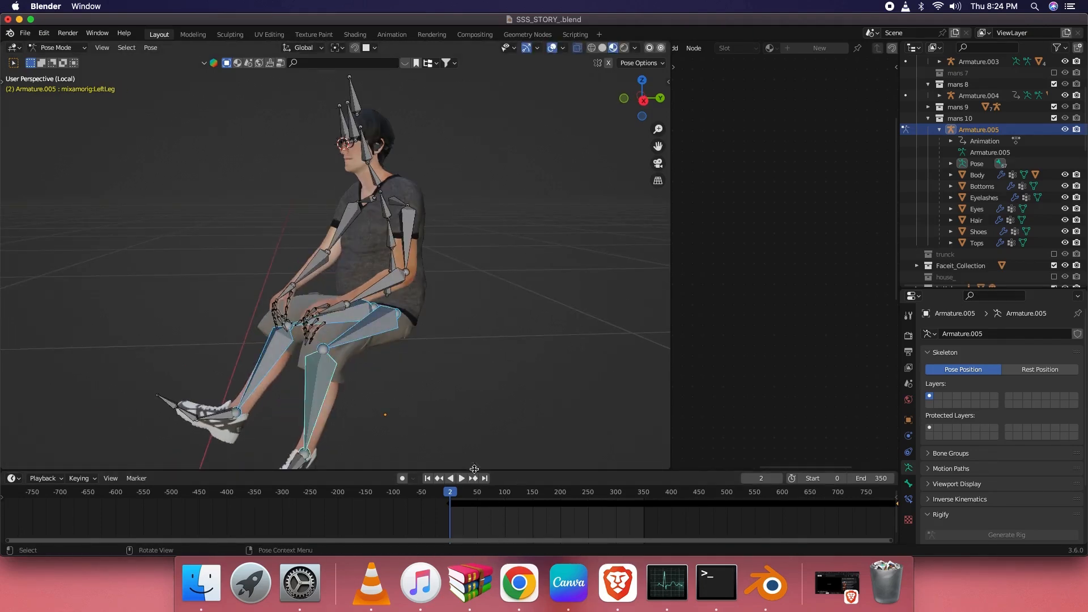
scroll(492, 513, up, 4)
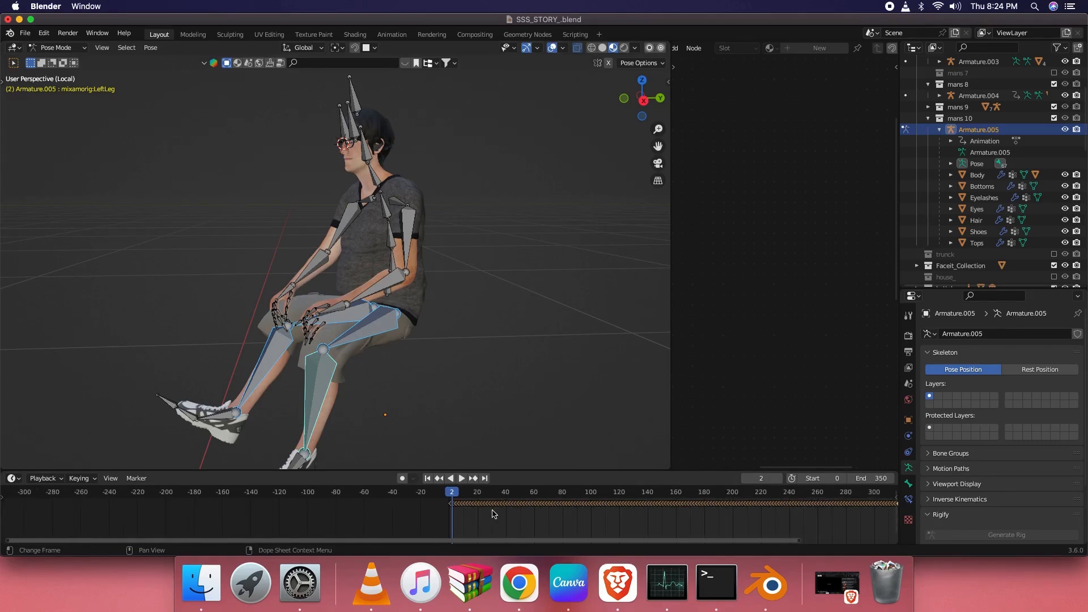
key(ctrl+Tab)
click(189, 287)
Step: Play the animation briefly to check the isolated character's sitting pose from the front
middle_drag(189, 287, 361, 294)
key(space)
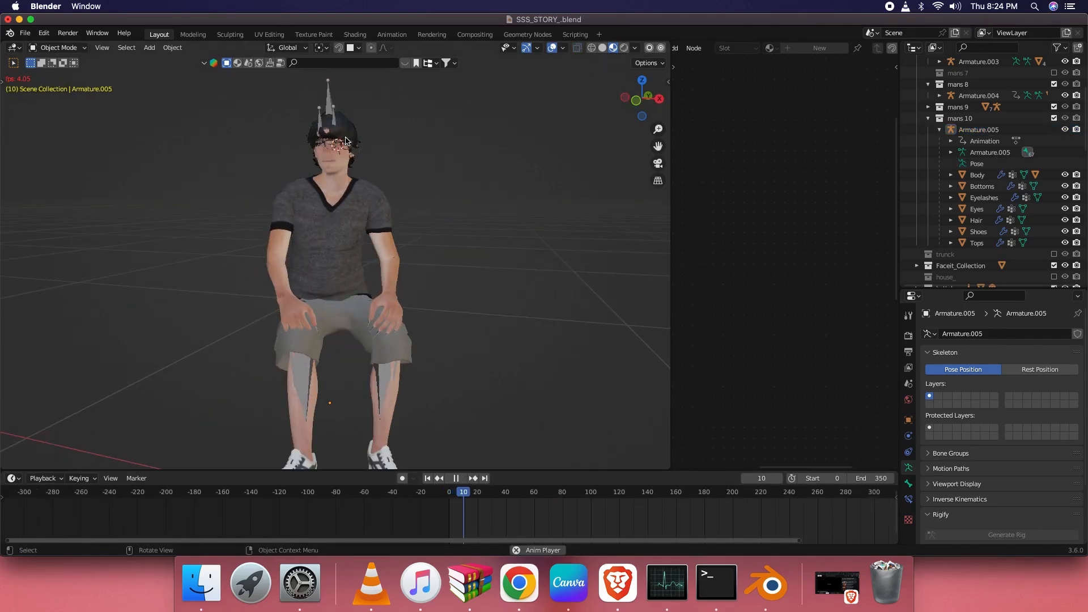
key(space)
Step: Inspect the seated character's head and glasses up close, and return the timeline to frame 0
scroll(348, 141, up, 5)
scroll(346, 170, down, 2)
shift+middle_drag(344, 191, 339, 326)
key(b)
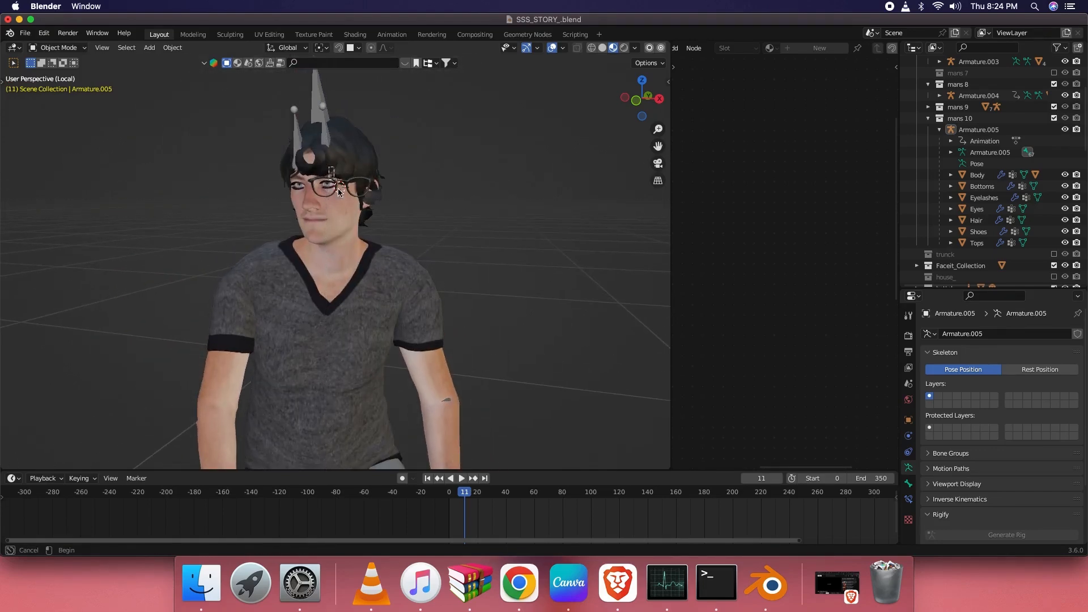
drag(332, 177, 345, 207)
scroll(345, 209, down, 6)
middle_drag(347, 213, 380, 229)
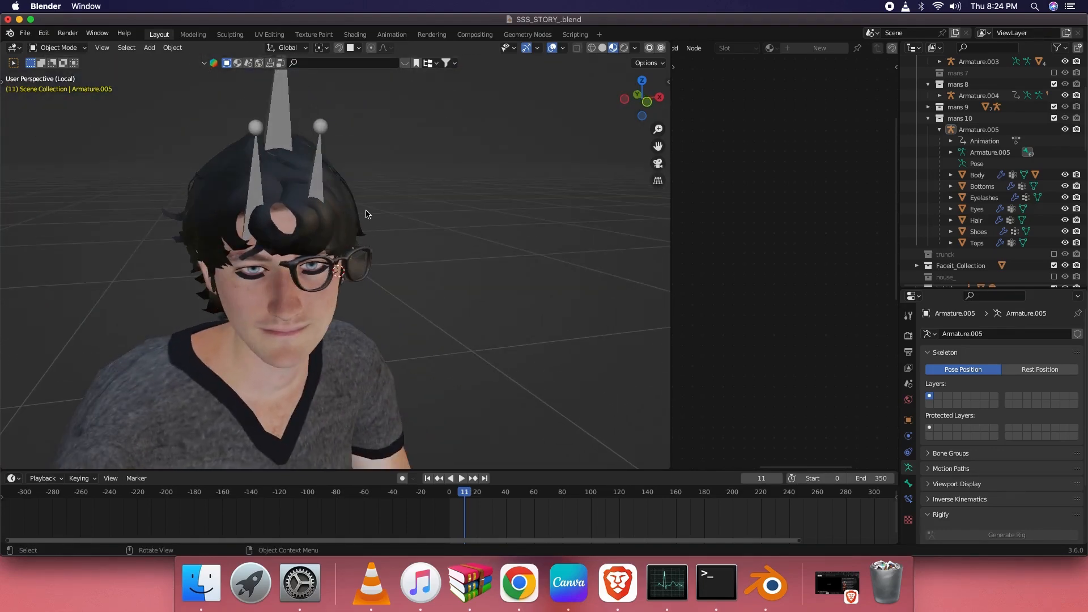
click(428, 481)
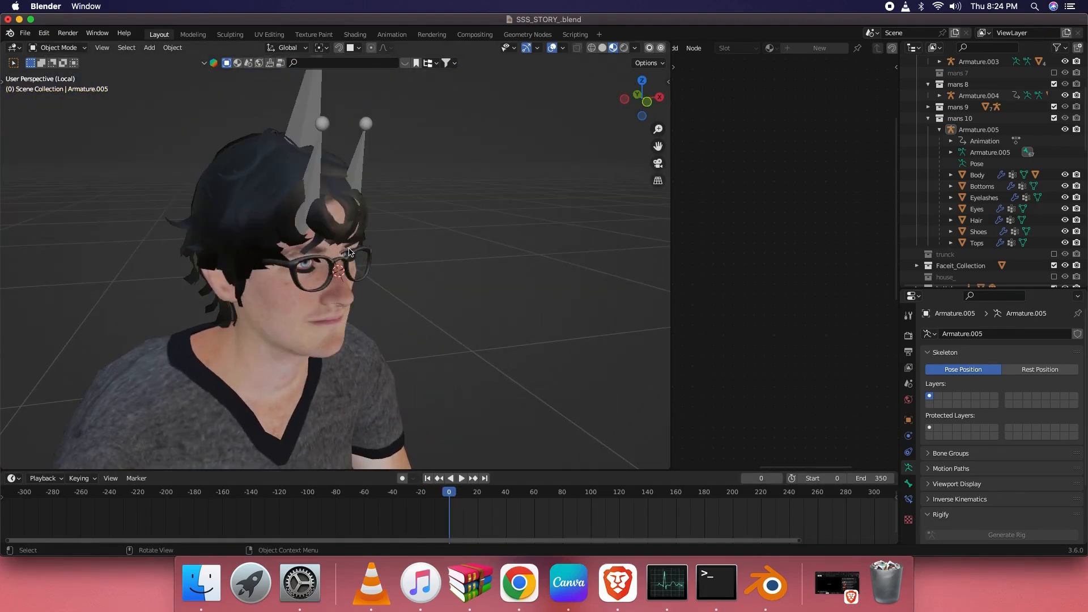
Step: Switch the seated character's armature, Armature.005, to Rest Position
click(329, 262)
middle_drag(316, 234, 247, 224)
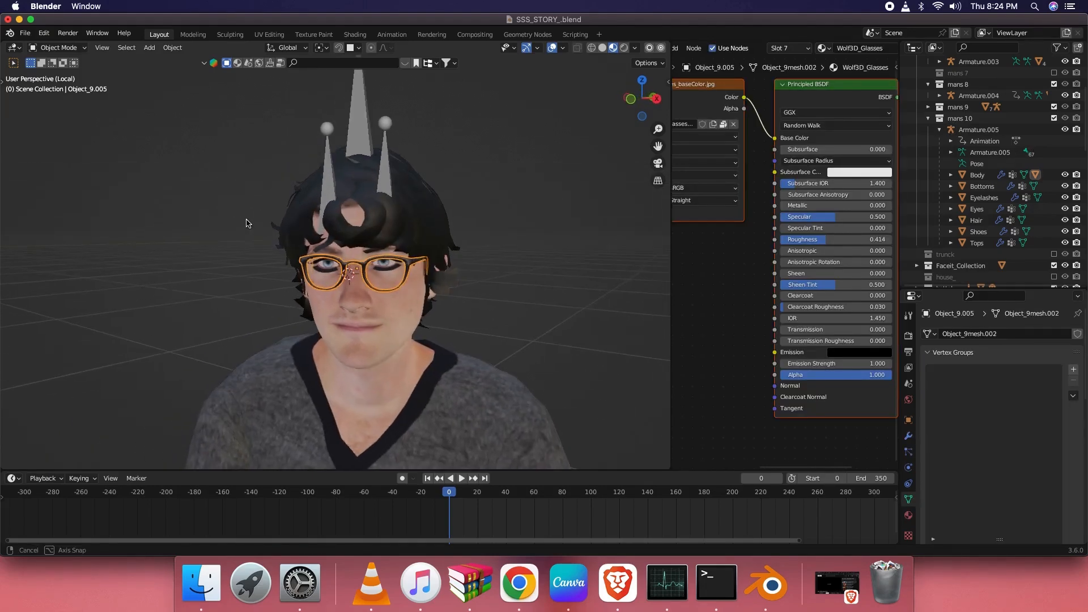
click(386, 181)
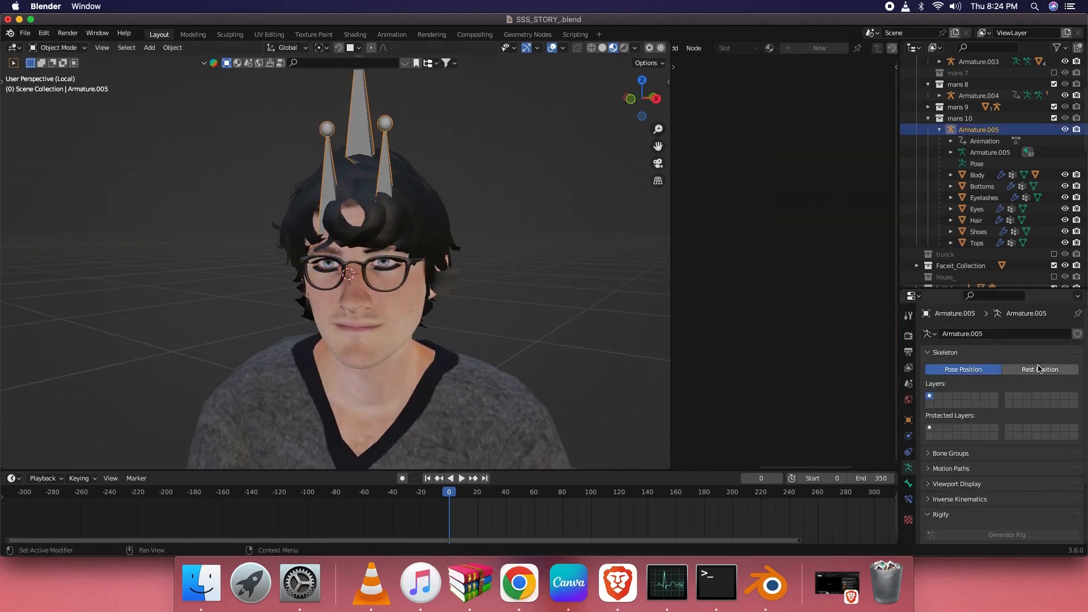
click(1038, 370)
Step: Move the glasses up along Z to the head's height and shift them horizontally onto the face
click(364, 275)
scroll(388, 231, down, 5)
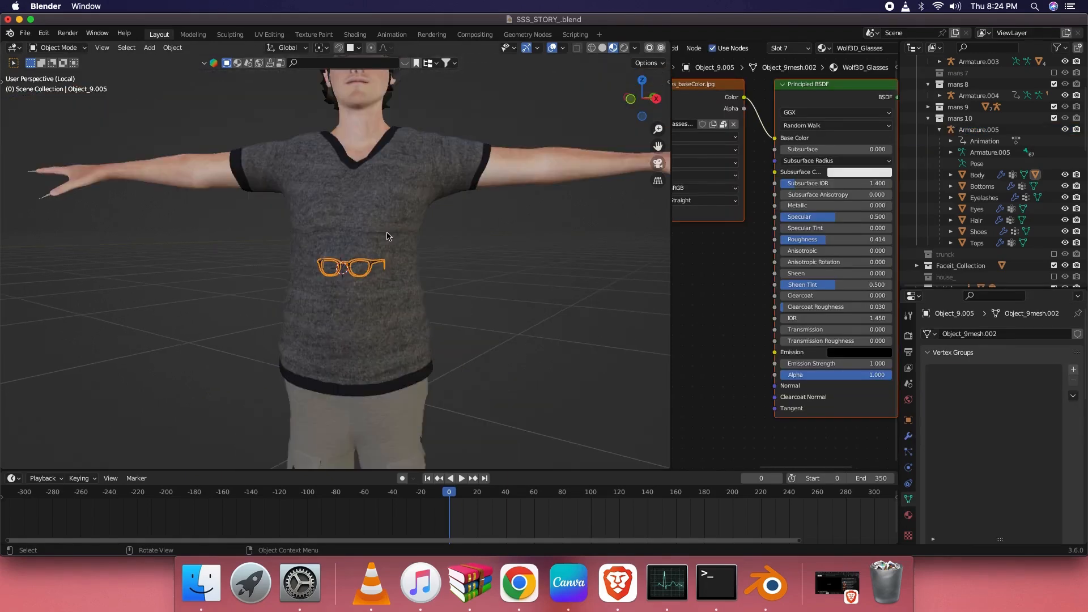
click(417, 126)
scroll(418, 127, up, 6)
middle_drag(418, 126, 422, 278)
key(g)
key(z)
click(369, 261)
key(g)
key(shift+z)
click(457, 217)
Step: Fine-tune the glasses' horizontal position on the face with a move that locks the global Z axis
middle_drag(457, 217, 406, 139)
scroll(400, 148, up, 4)
key(g)
middle_drag(359, 254, 420, 311)
key(shift+z)
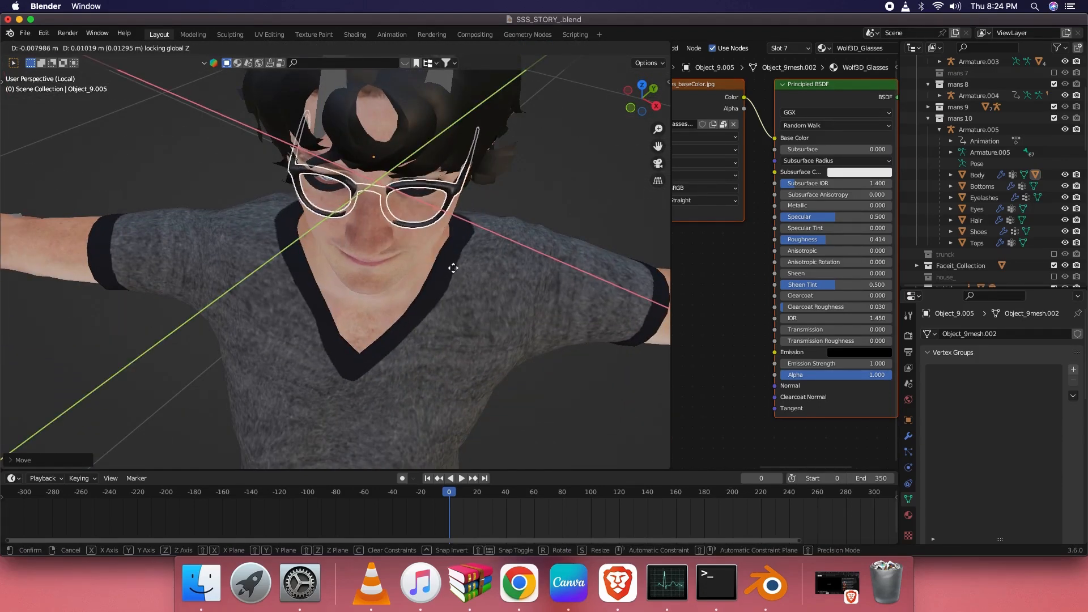
click(456, 277)
Step: Rotate the glasses around Z, then adjust their position and scale until they fit the eyes
mouse_move(455, 277)
middle_down()
mouse_move(457, 232)
mouse_move(448, 268)
middle_up()
key(r)
key(z)
click(472, 231)
key(g)
click(352, 210)
middle_drag(352, 210, 436, 224)
key(s)
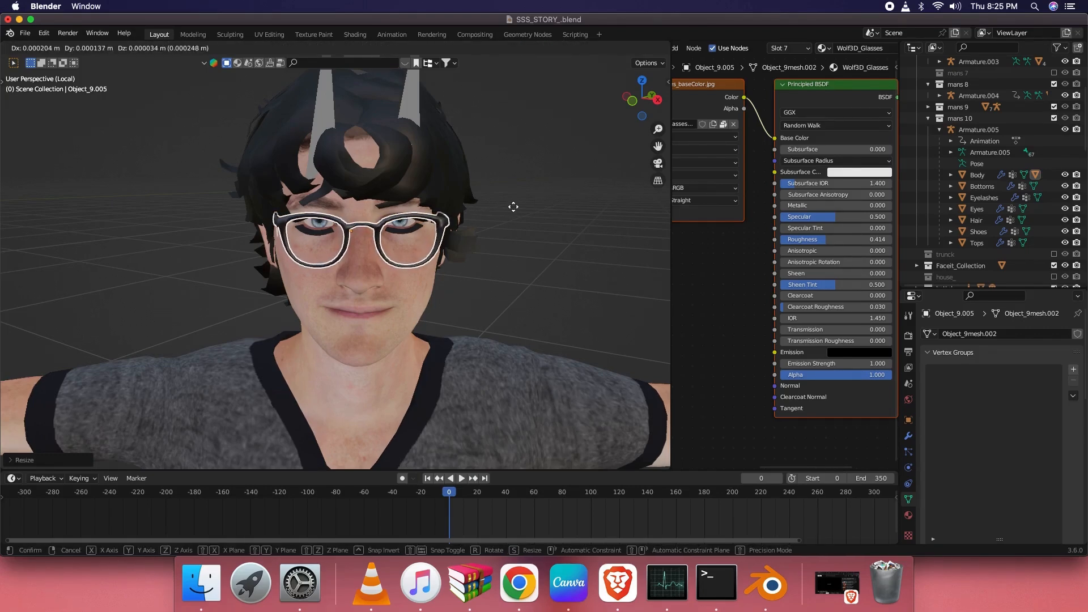
click(489, 211)
middle_drag(489, 211, 436, 229)
scroll(398, 157, down, 4)
click(392, 176)
click(399, 243)
shift+click(395, 166)
key(Tab)
key(Tab)
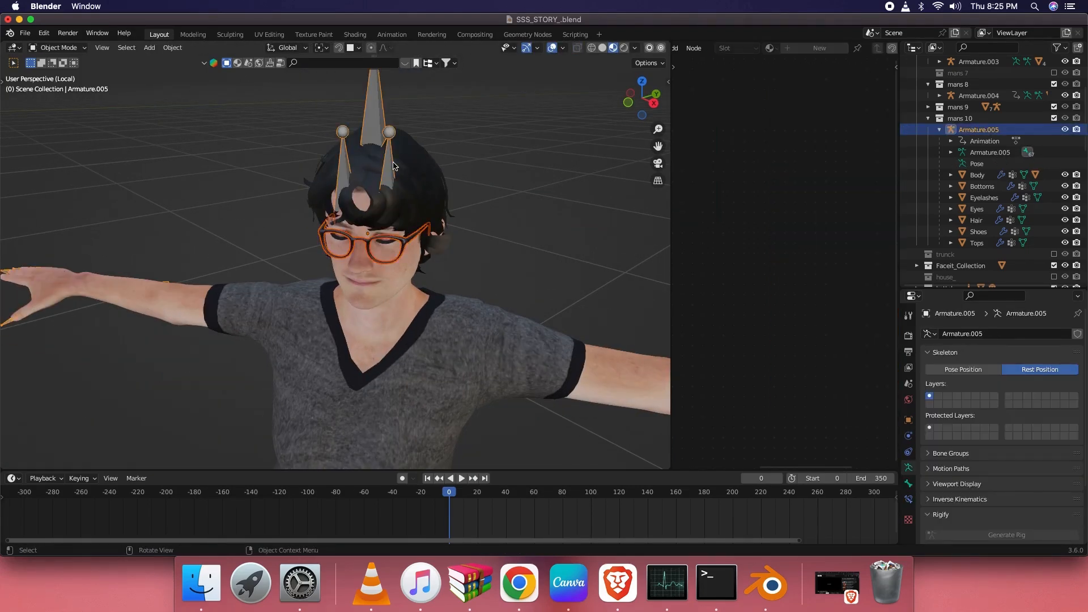
click(394, 163)
click(393, 163)
click(377, 109)
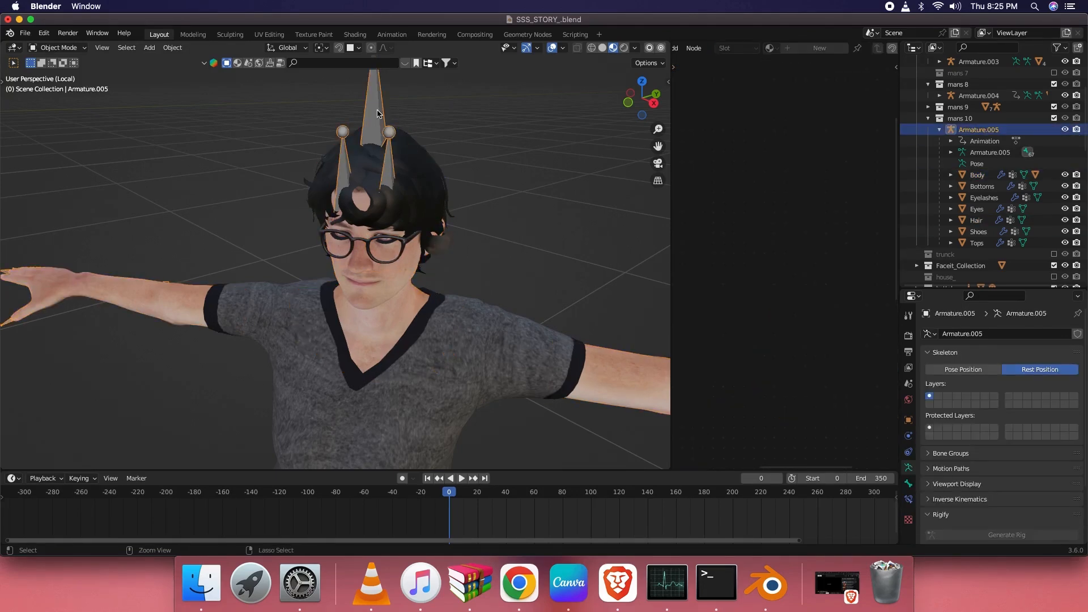
key(ctrl+Tab)
key(ctrl+Tab)
key(grave)
key(Escape)
Step: Parent the glasses to Armature.005
click(386, 245)
click(387, 244)
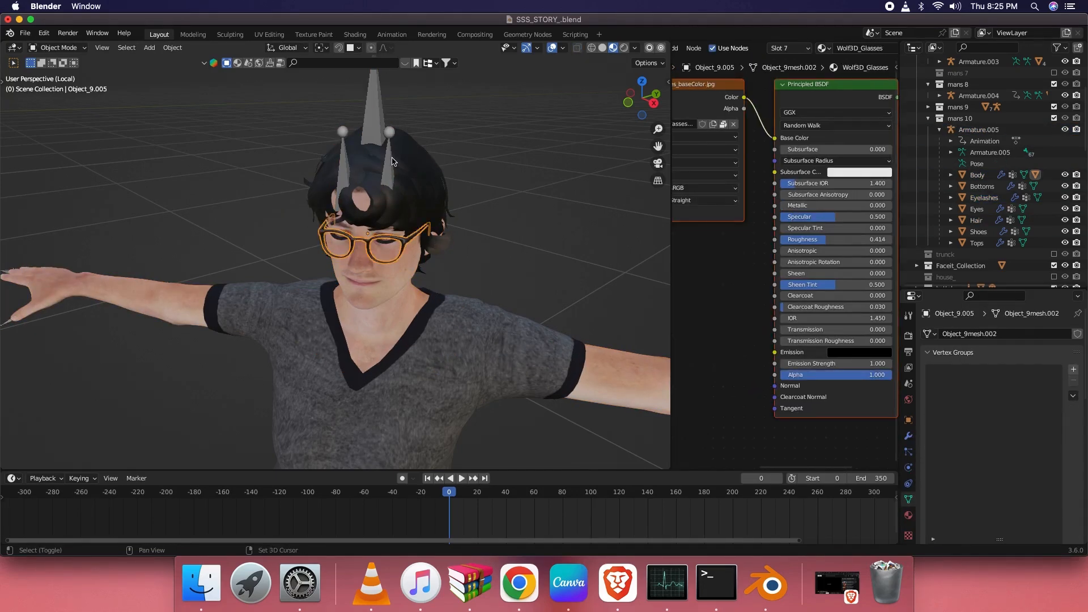
shift+click(394, 163)
key(ctrl+p)
click(316, 238)
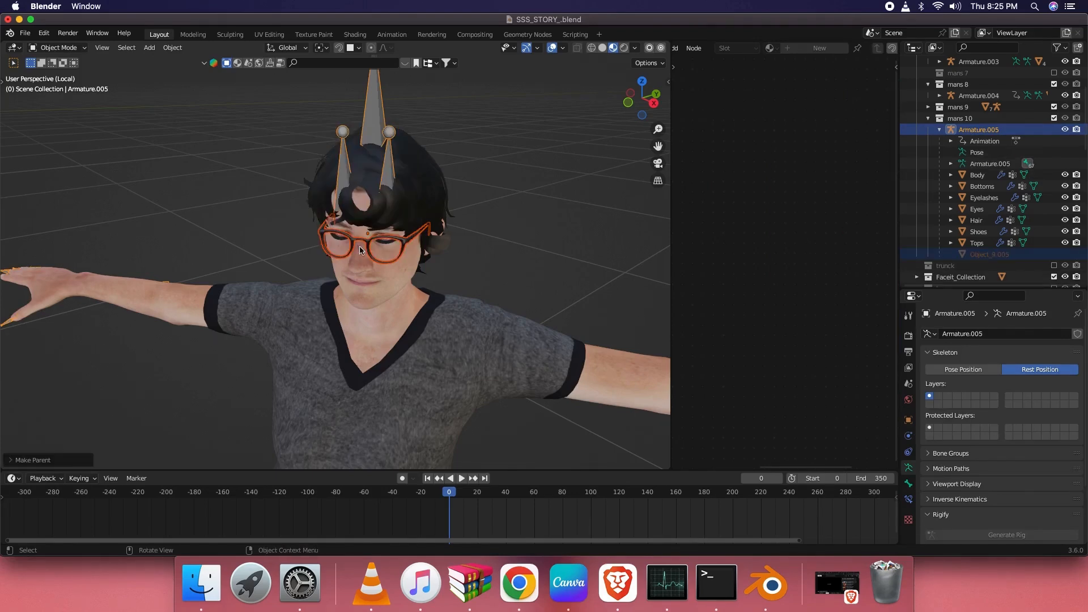
Step: Keep Object Mode, select Armature.005 and set it back to Pose Position
click(379, 242)
right_click(459, 495)
key(ctrl+Tab)
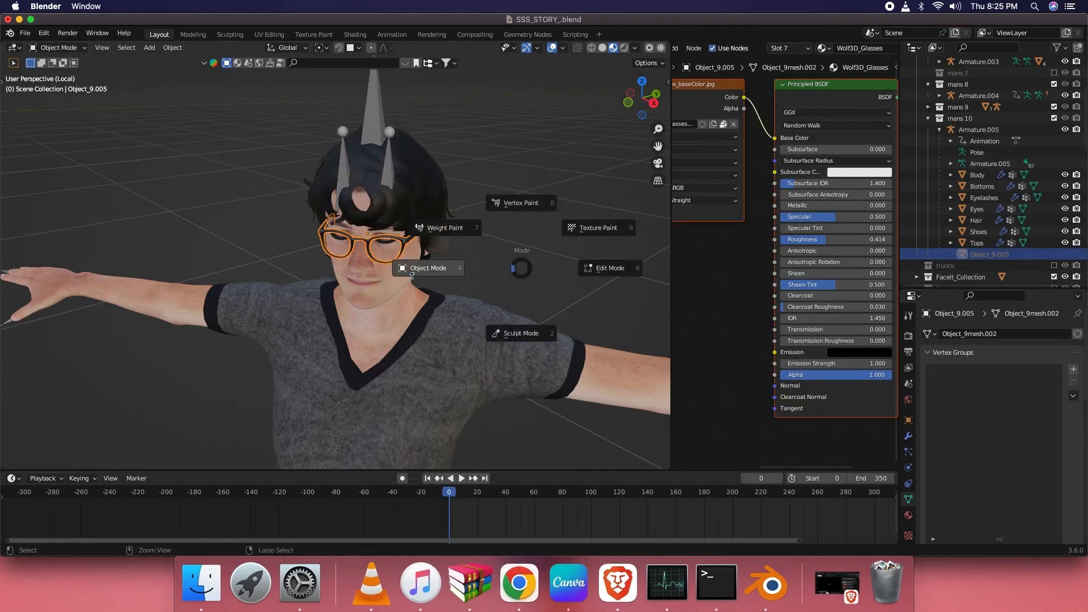
click(501, 268)
click(501, 268)
click(425, 141)
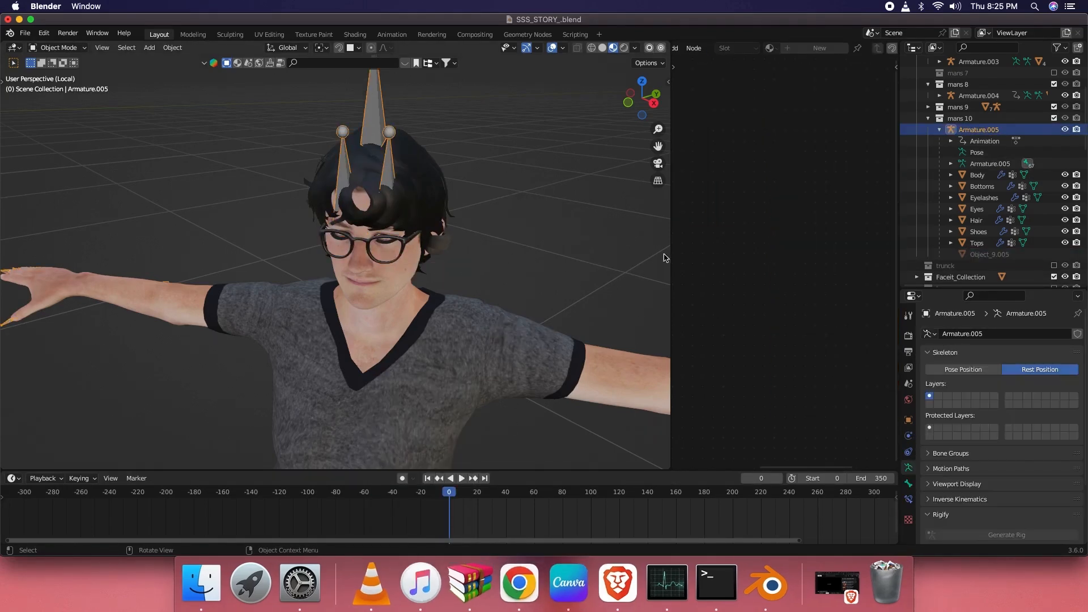
click(983, 368)
Step: Play the animation to check that the glasses follow the head, and return to frame 0
scroll(453, 371, down, 2)
middle_drag(369, 389, 444, 318)
key(space)
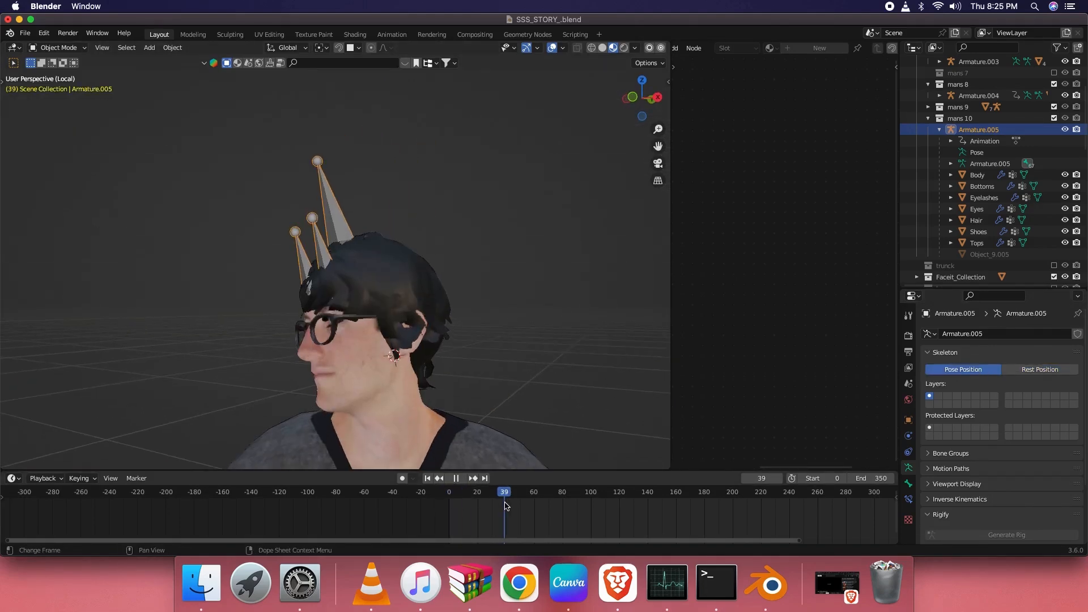
click(427, 479)
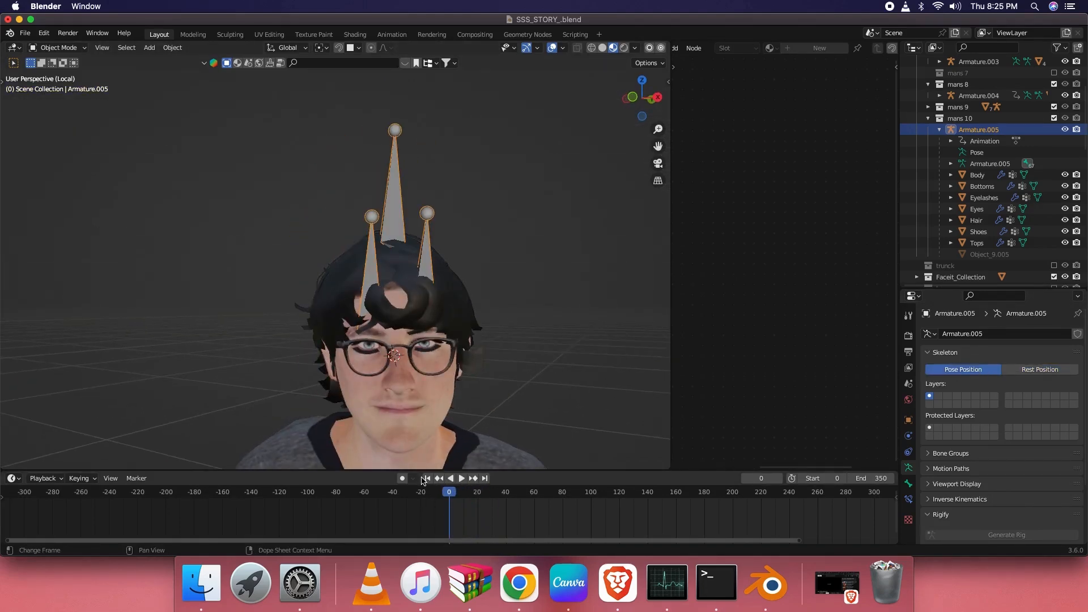
Step: Collapse the mans 10 collection and rename it with the character's name
click(929, 119)
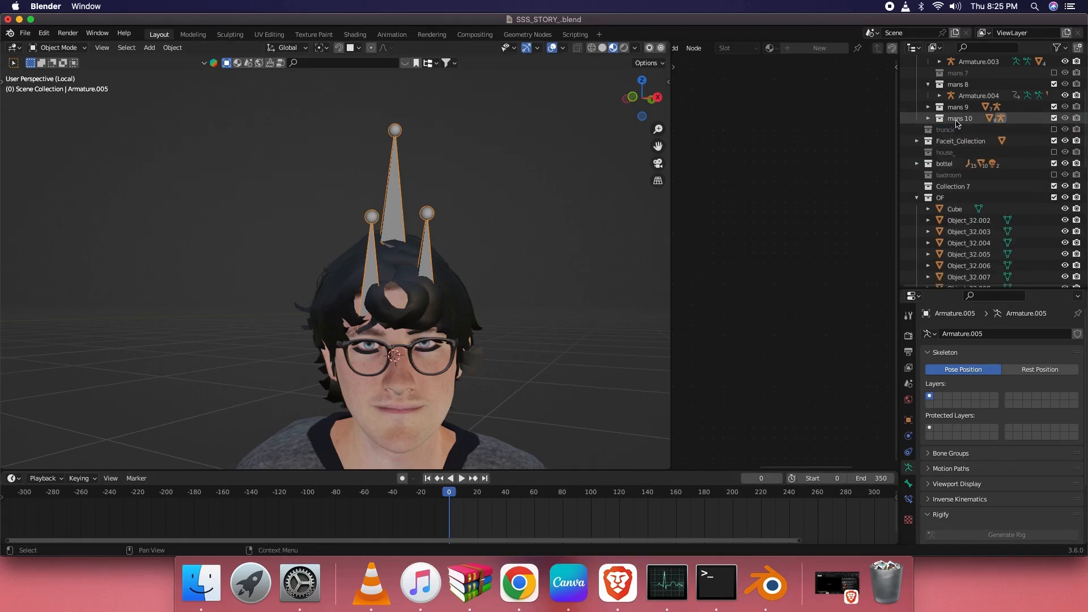
double_click(958, 119)
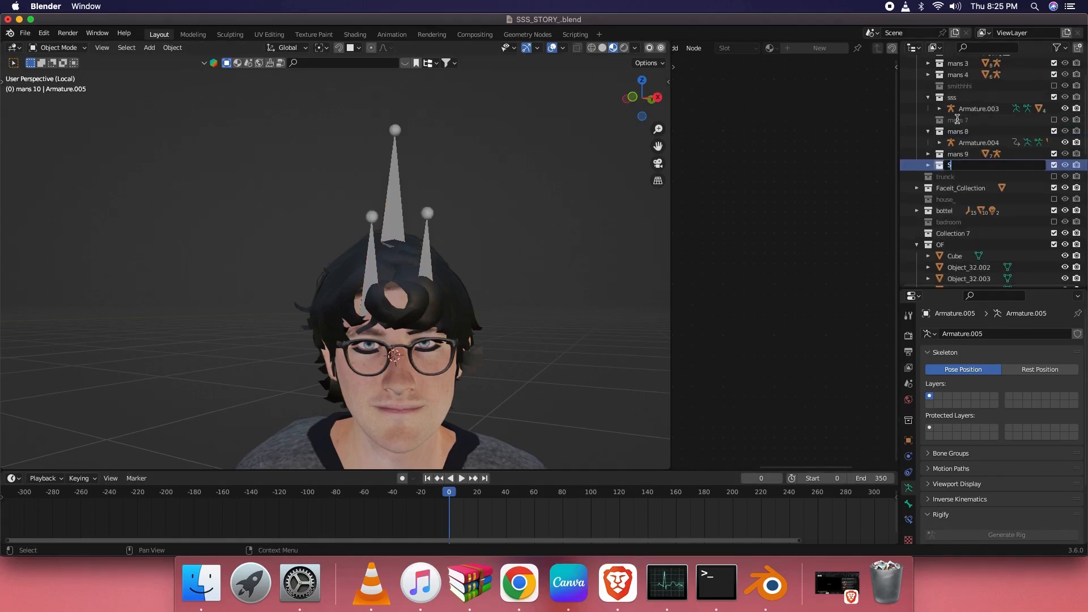
key(Return)
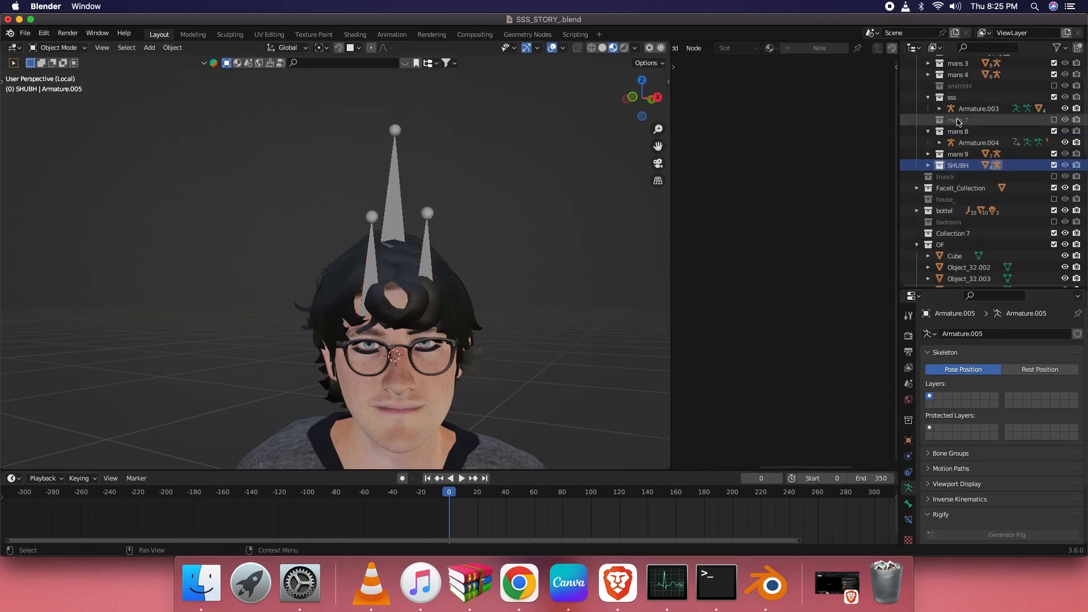
Step: Leave the character's local view and show the whole office with all seated characters
key(ctrl+Tab)
scroll(341, 260, down, 4)
scroll(312, 250, down, 3)
middle_drag(311, 250, 393, 263)
key(KP_Divide)
scroll(400, 280, down, 5)
scroll(369, 264, up, 4)
scroll(389, 287, down, 2)
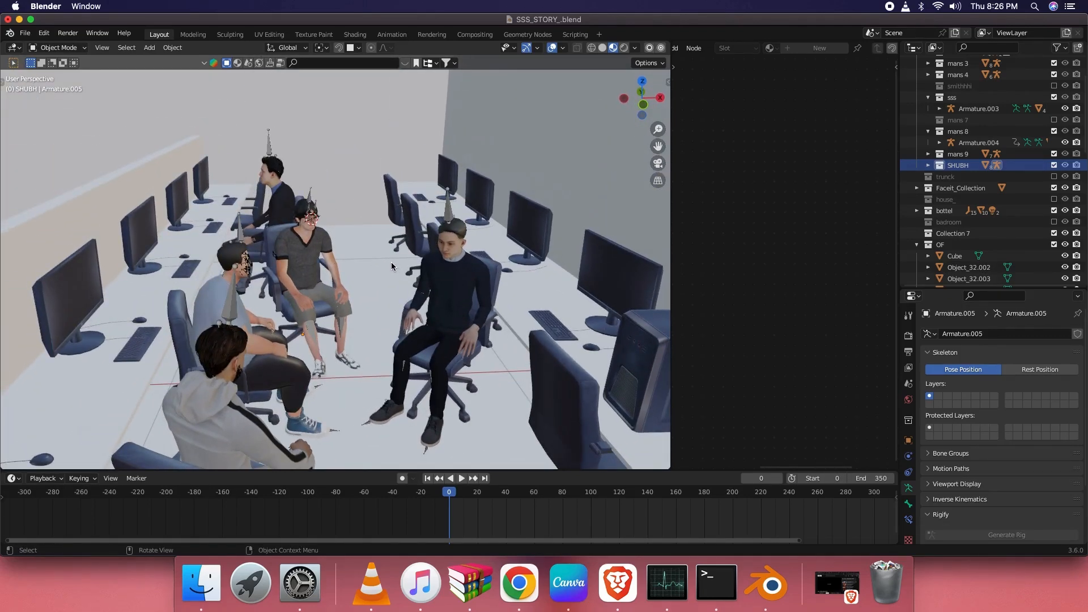
Step: Merge the vertices of the screen faces on the monitor beside the character in the light blue shirt, and return to Object Mode
click(100, 263)
key(KP_Decimal)
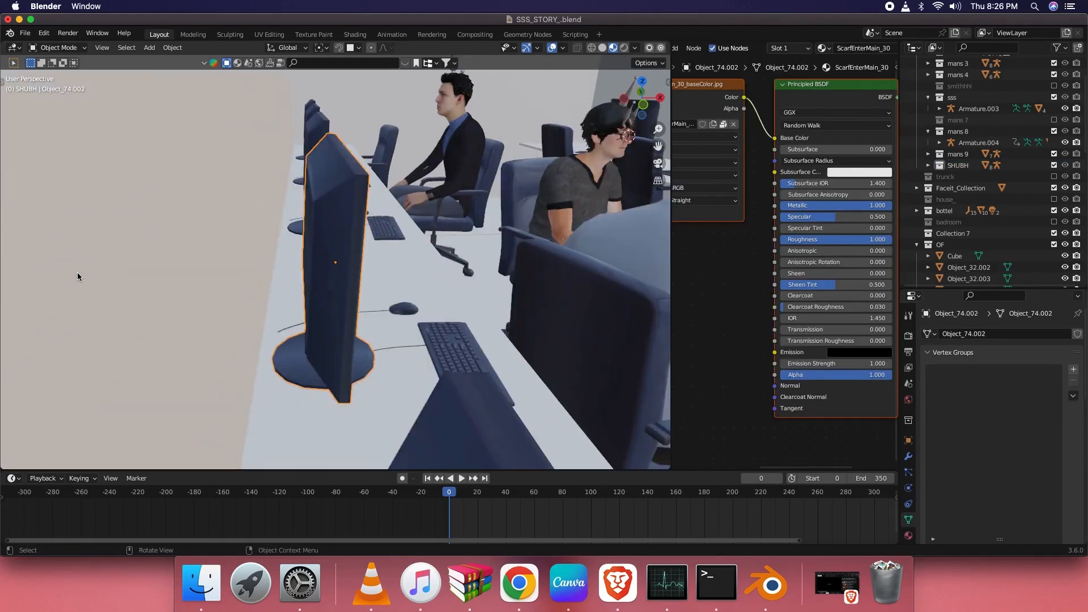
key(Tab)
scroll(264, 262, up, 2)
click(325, 235)
shift+click(392, 231)
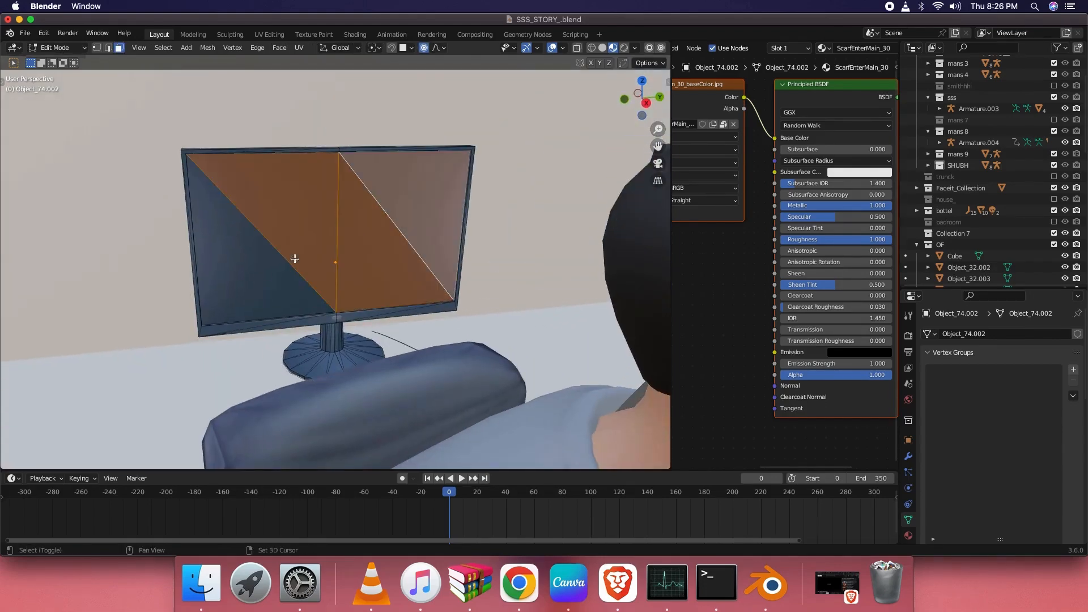
shift+click(355, 262)
key(m)
click(311, 251)
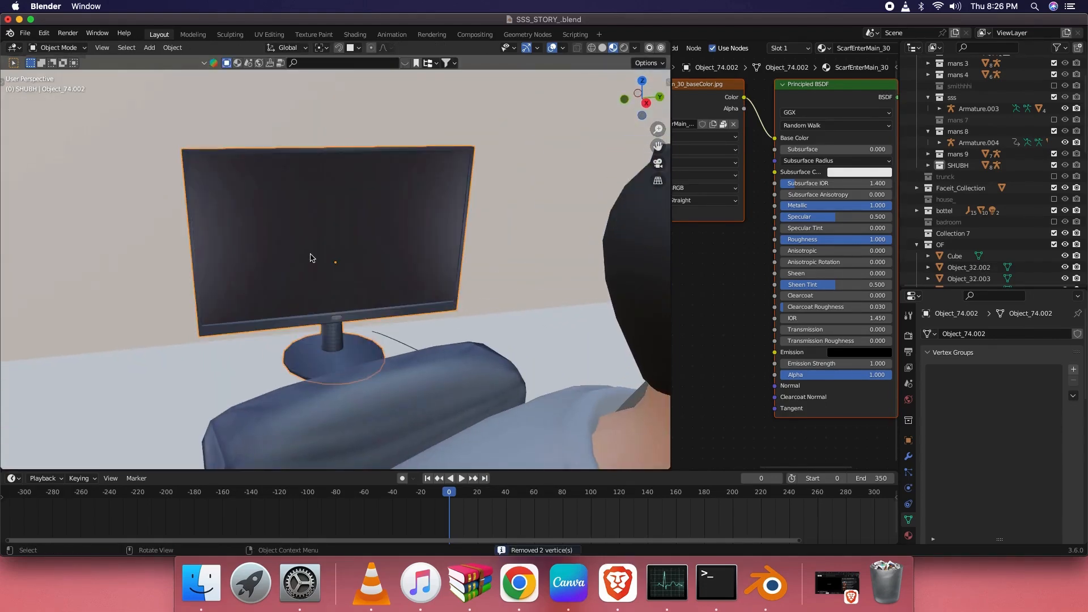
scroll(311, 251, down, 4)
middle_drag(312, 250, 391, 302)
key(Tab)
Step: Widen the shader editor, set the viewport to Rendered shading and disable Scene World lighting
scroll(344, 264, down, 4)
scroll(326, 280, up, 4)
drag(614, 278, 545, 275)
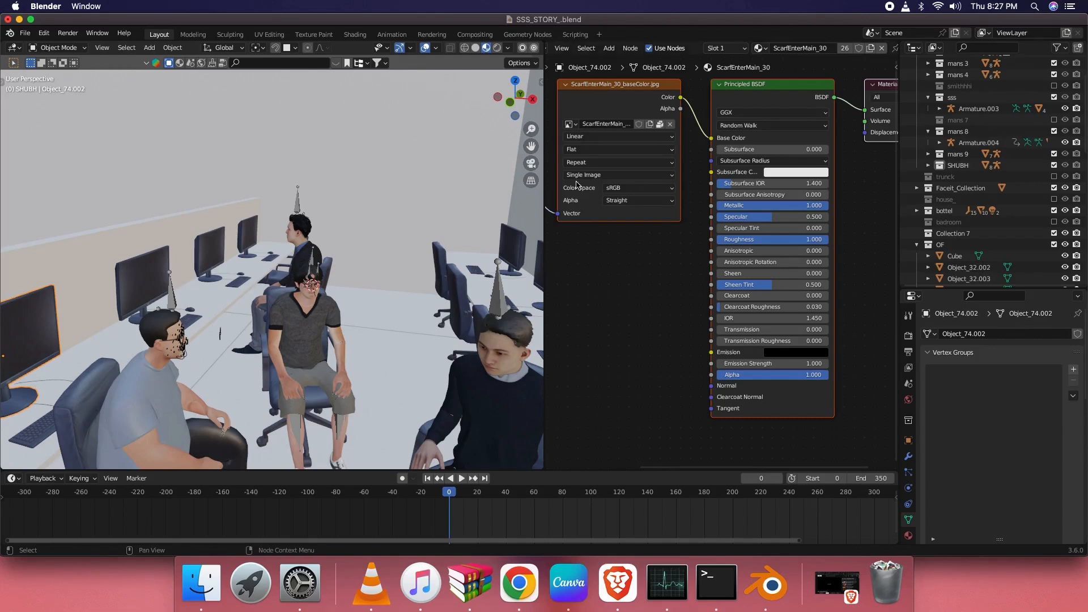
click(498, 48)
middle_drag(382, 185, 508, 66)
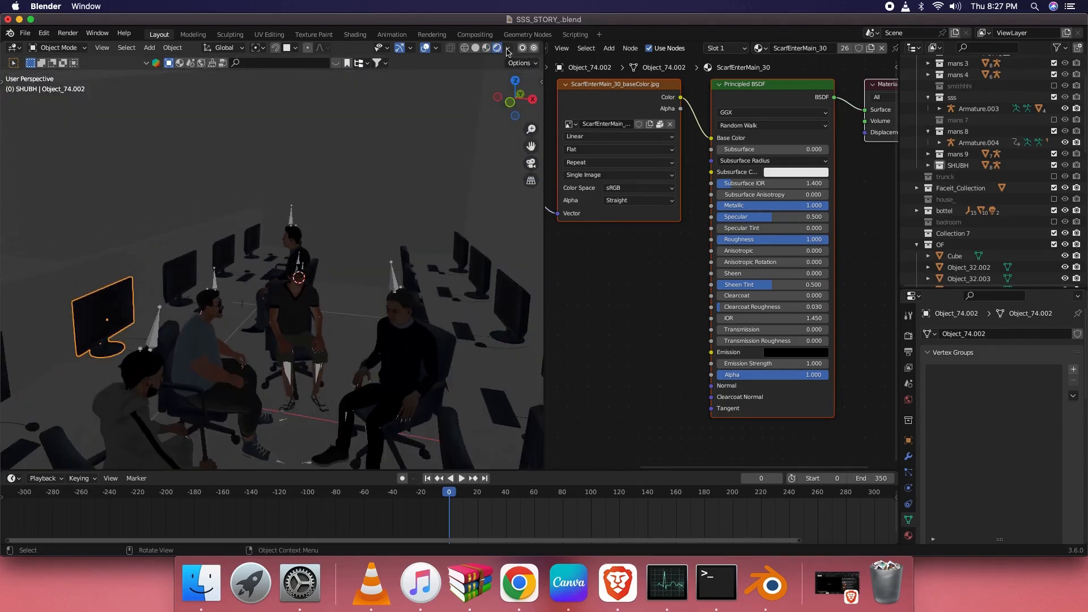
click(507, 48)
click(444, 105)
Step: Examine the rendered office from several angles, toggling the viewport overlays to compare it with and without the rig bones
mouse_move(422, 120)
middle_down()
mouse_move(244, 246)
mouse_move(397, 250)
middle_up()
scroll(391, 227, down, 5)
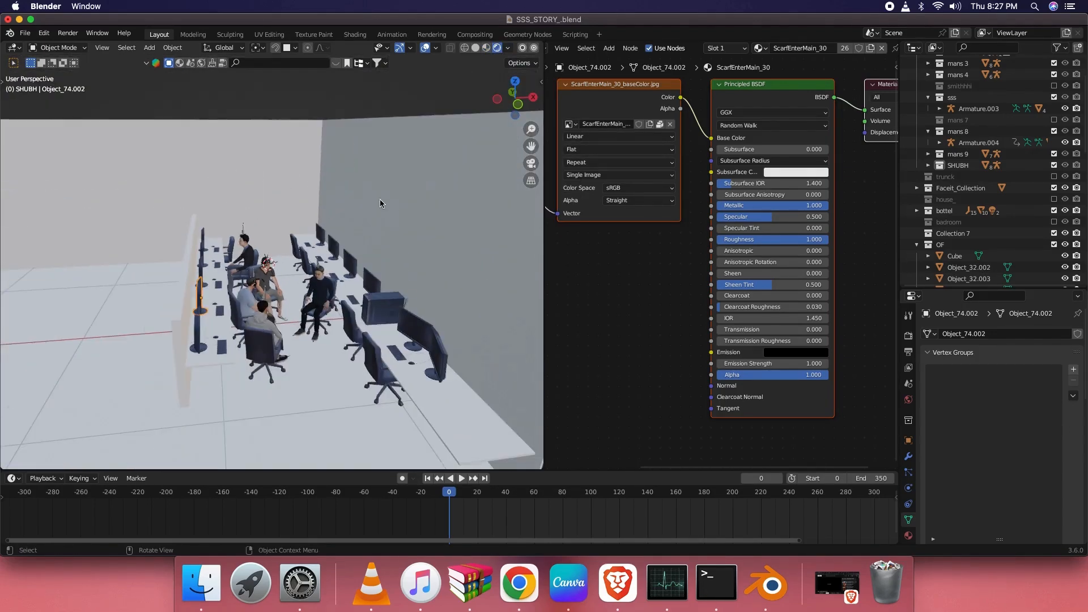
scroll(337, 170, up, 5)
click(338, 172)
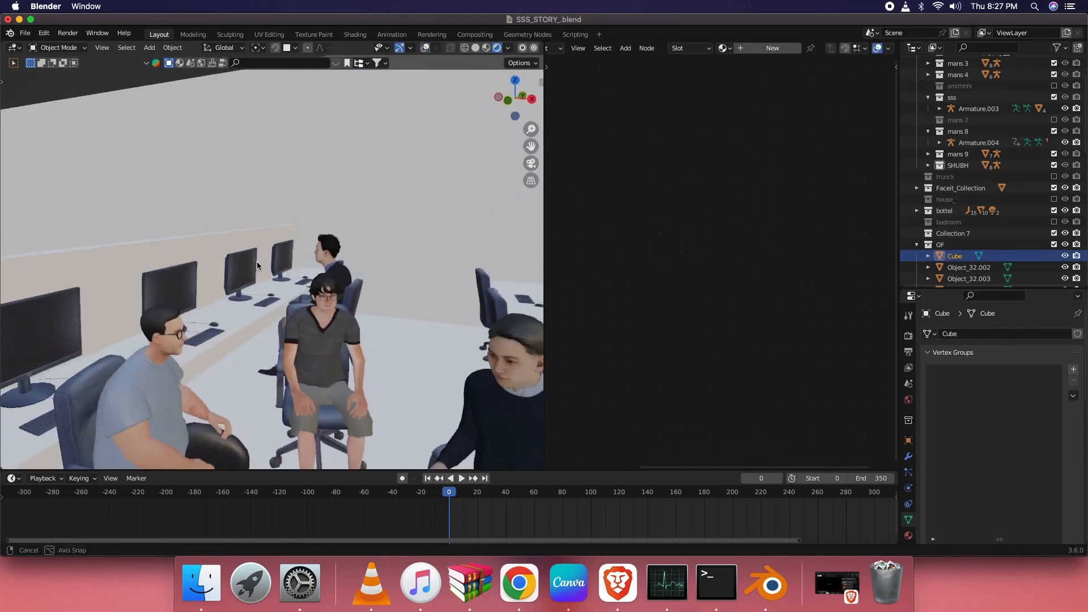
click(426, 47)
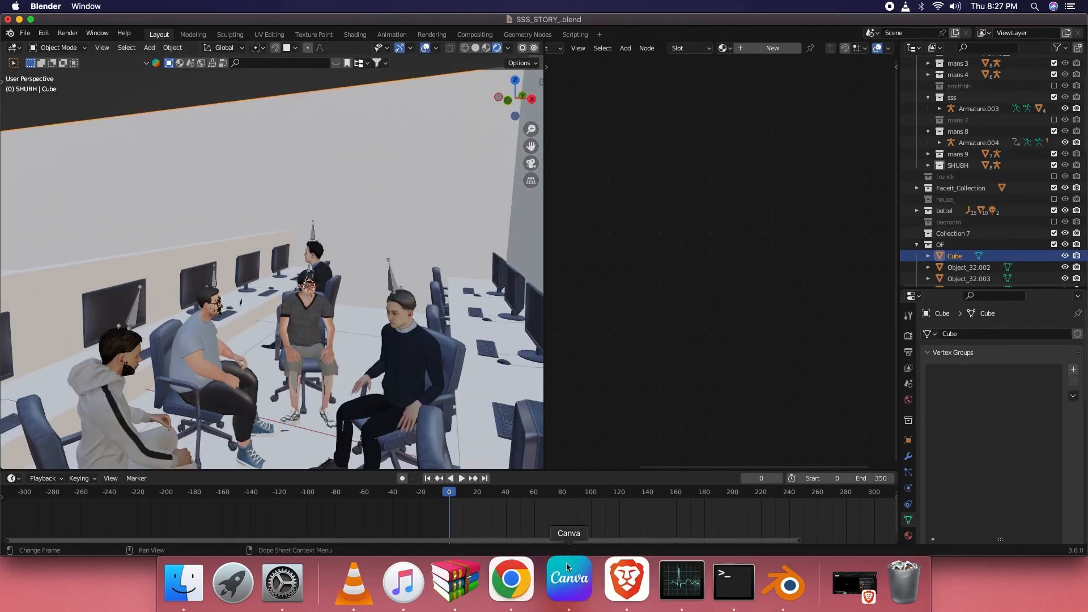
Step: Switch to Chrome and search Google for "BLENDER WORK"
click(512, 584)
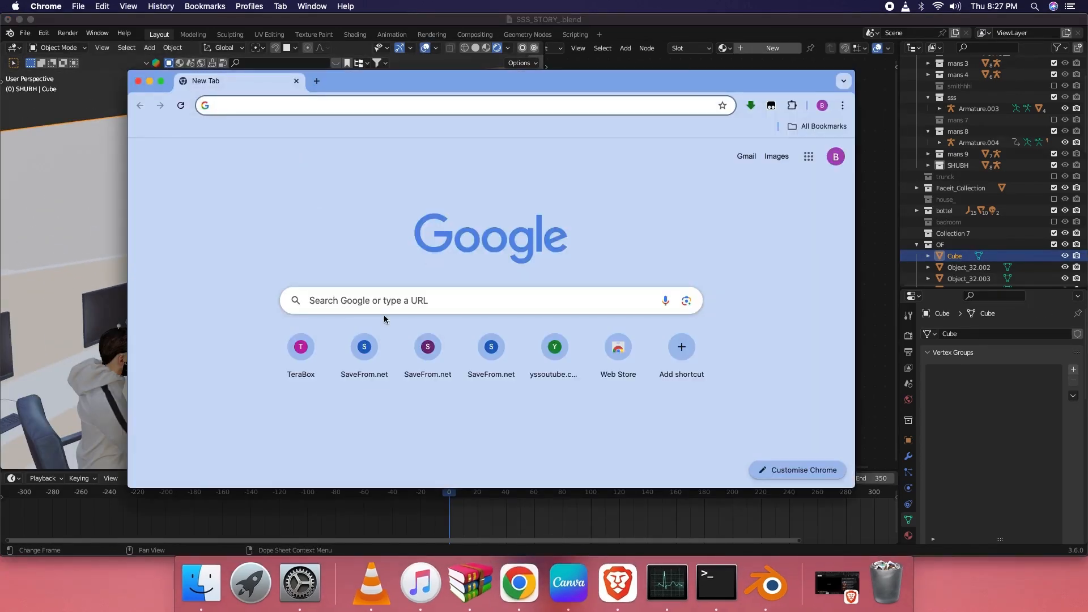
click(377, 291)
text(BL)
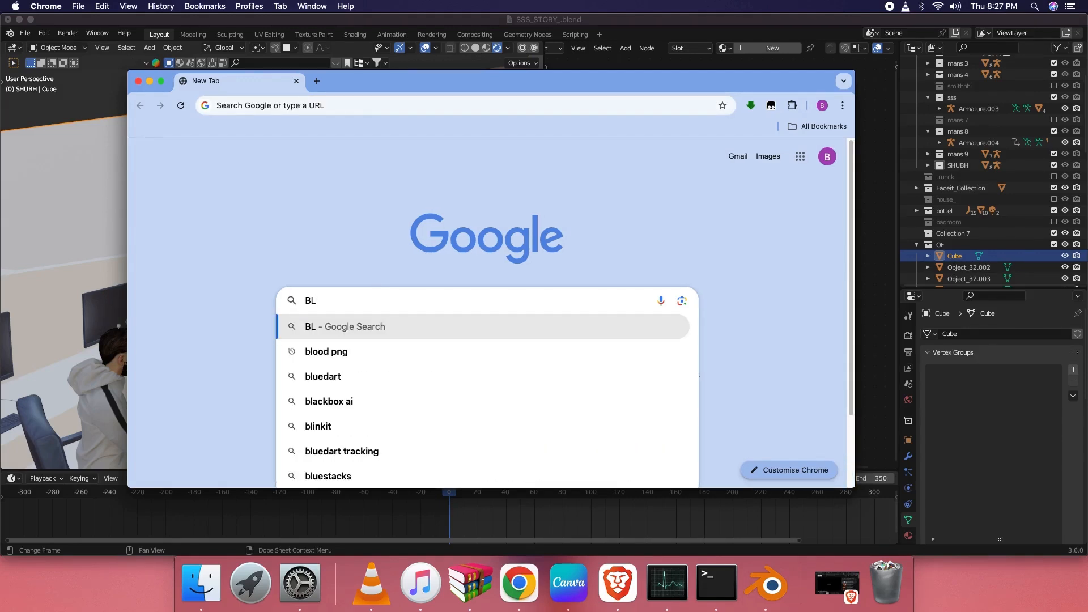
text(ENDER)
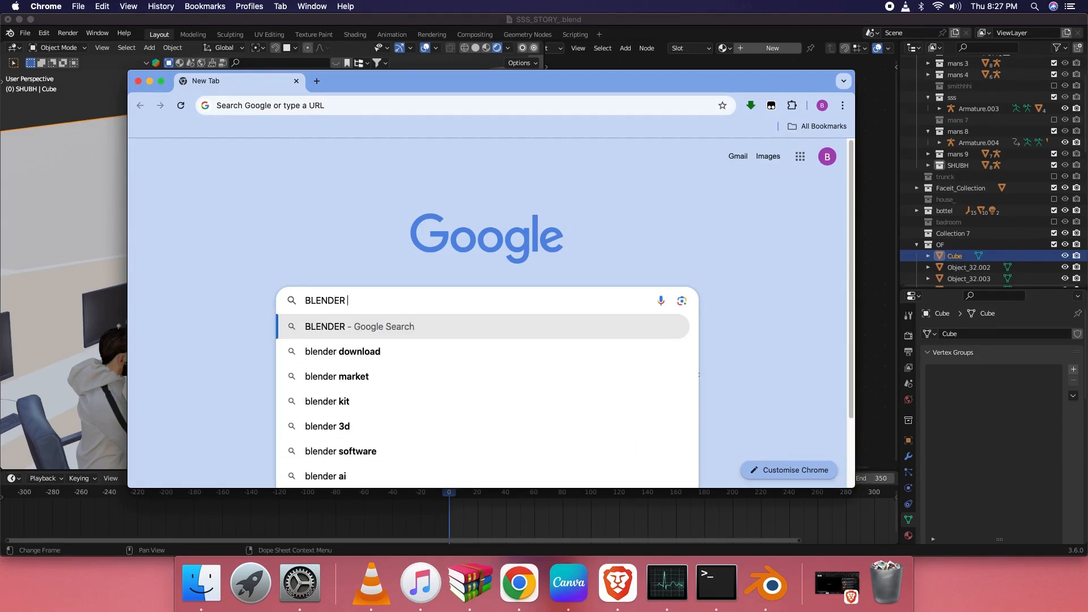
text( WORK)
key(Return)
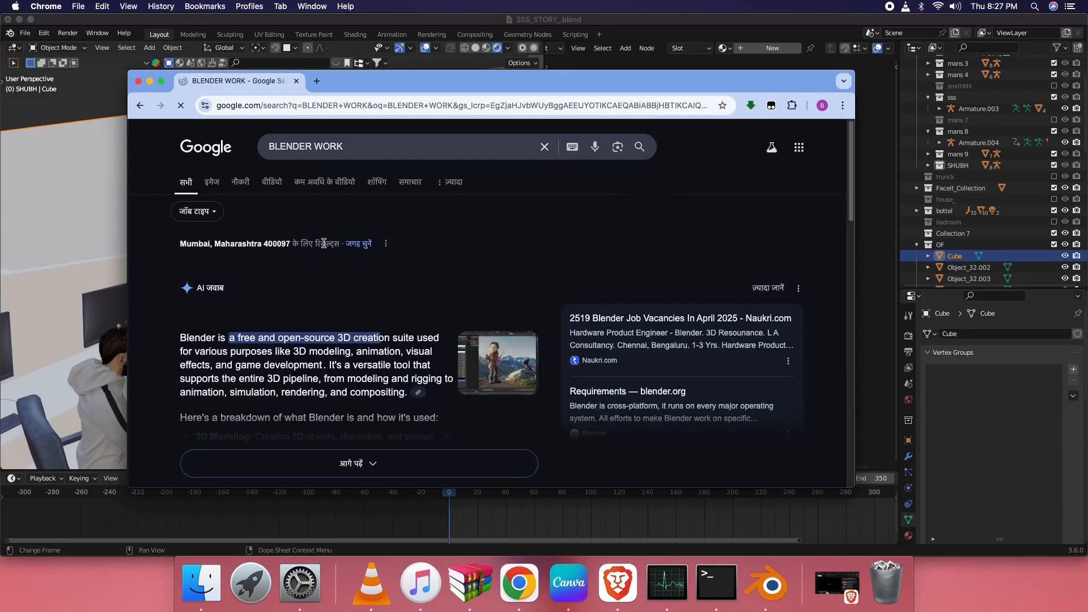
Step: Browse the image results for Blender screenshots and preview the one with a boy sitting on a park bench
click(213, 182)
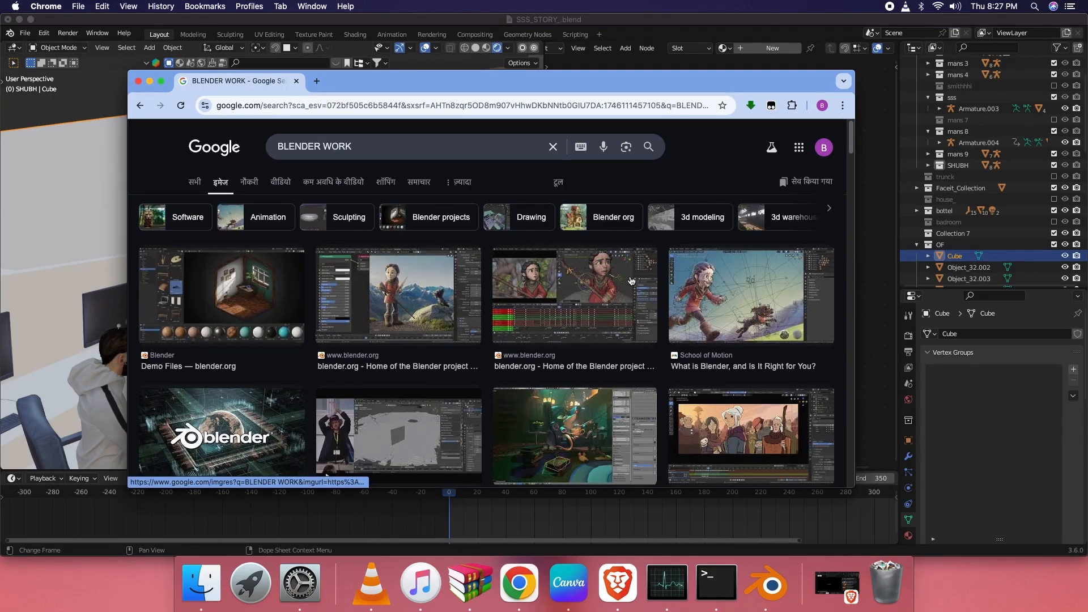
click(399, 308)
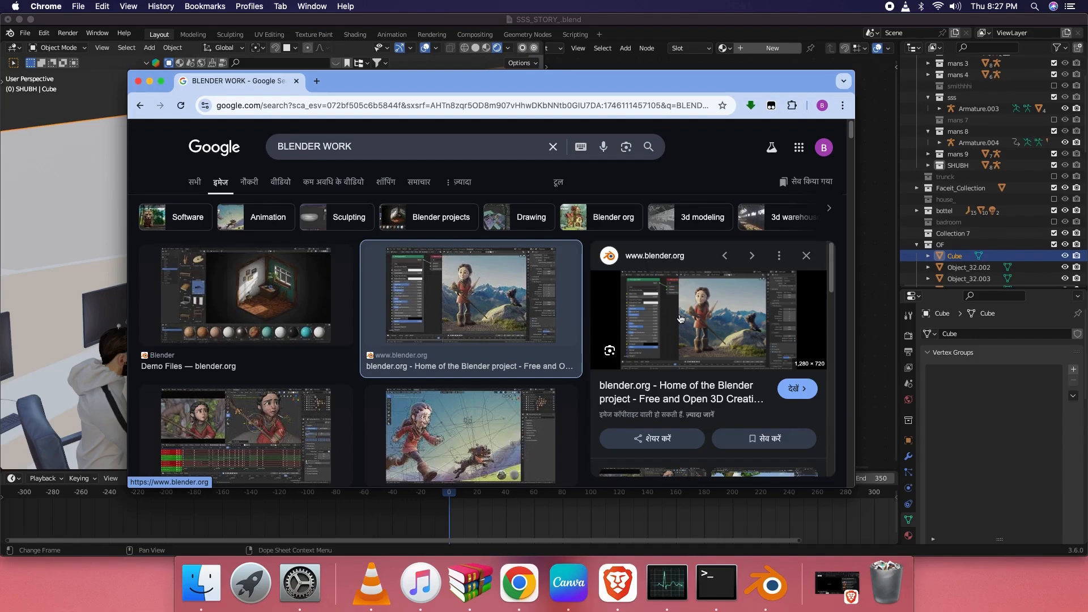
scroll(674, 312, down, 5)
scroll(675, 318, up, 1)
click(717, 344)
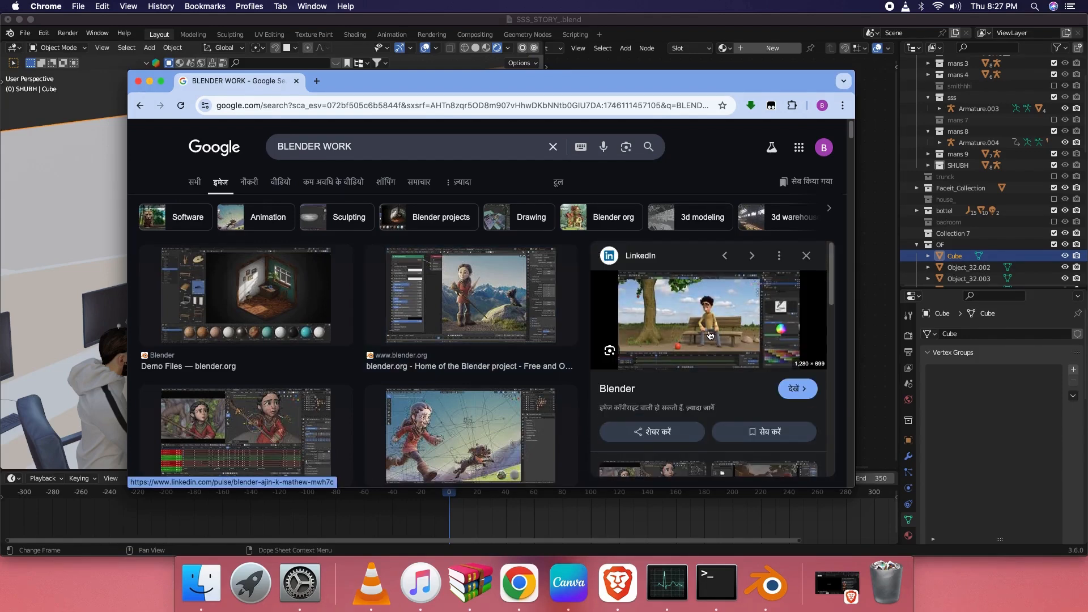
Step: Save the previewed Blender screenshot of the boy on the park bench to the Downloads folder
right_click(710, 335)
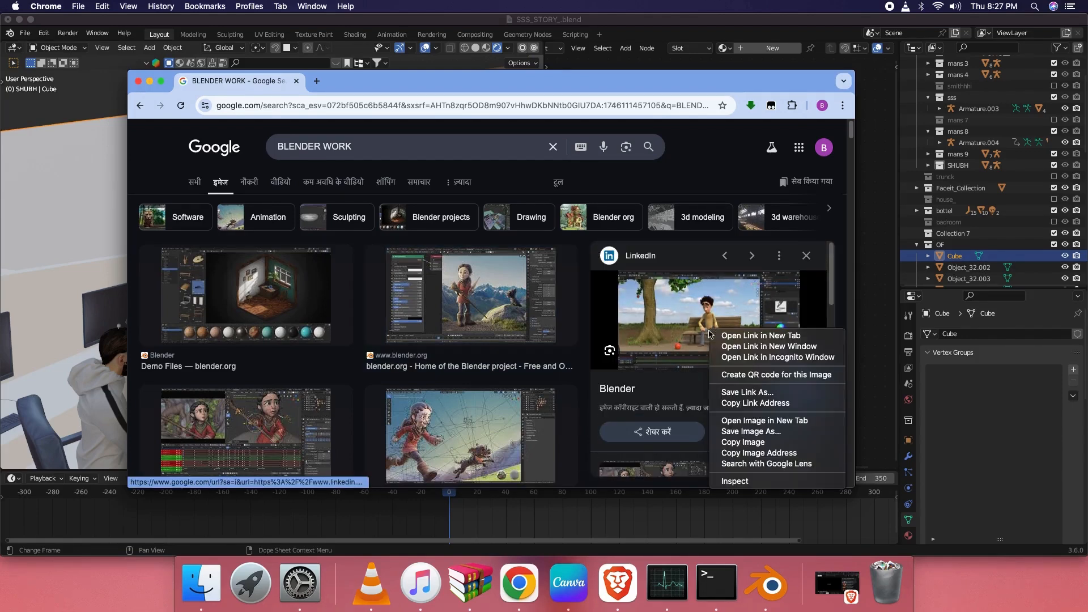
click(751, 432)
click(277, 265)
click(702, 359)
Step: Open the Rigged Pilot Kid image from the related results and save it to Downloads as file
scroll(723, 364, down, 5)
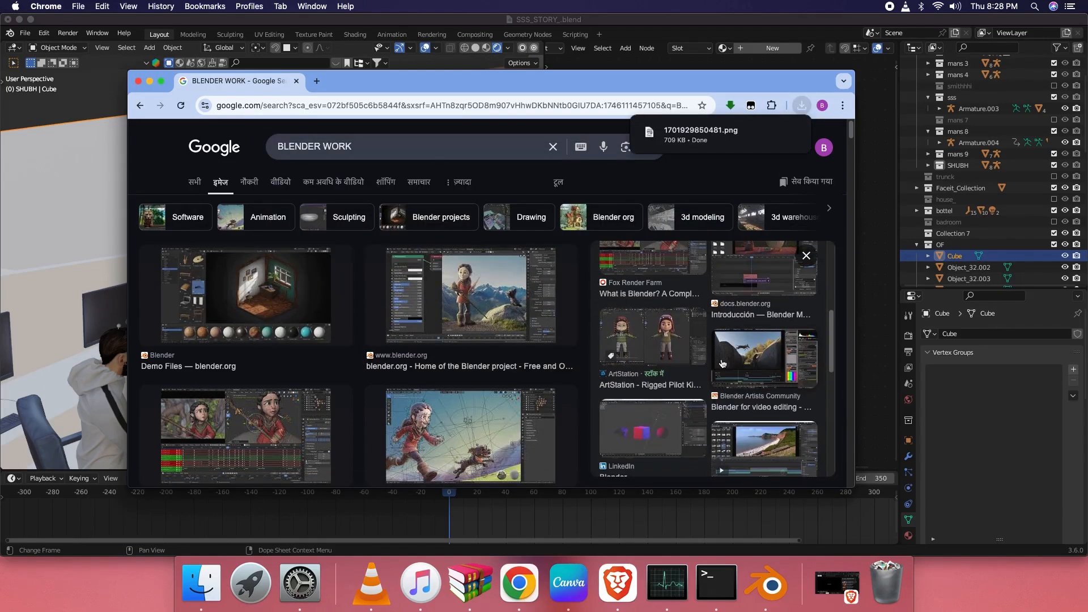
click(701, 357)
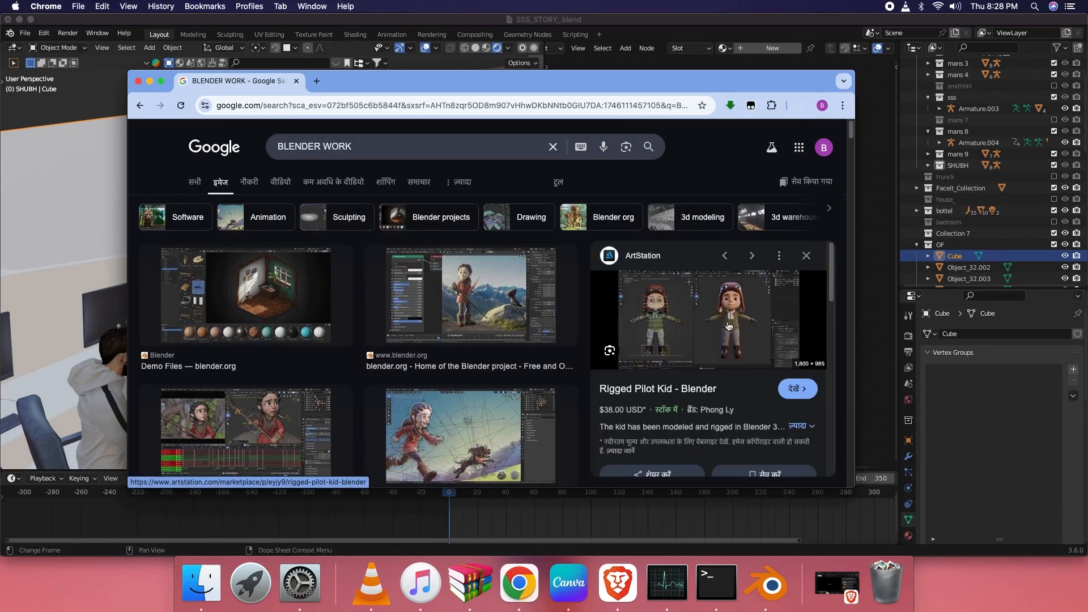
right_click(756, 325)
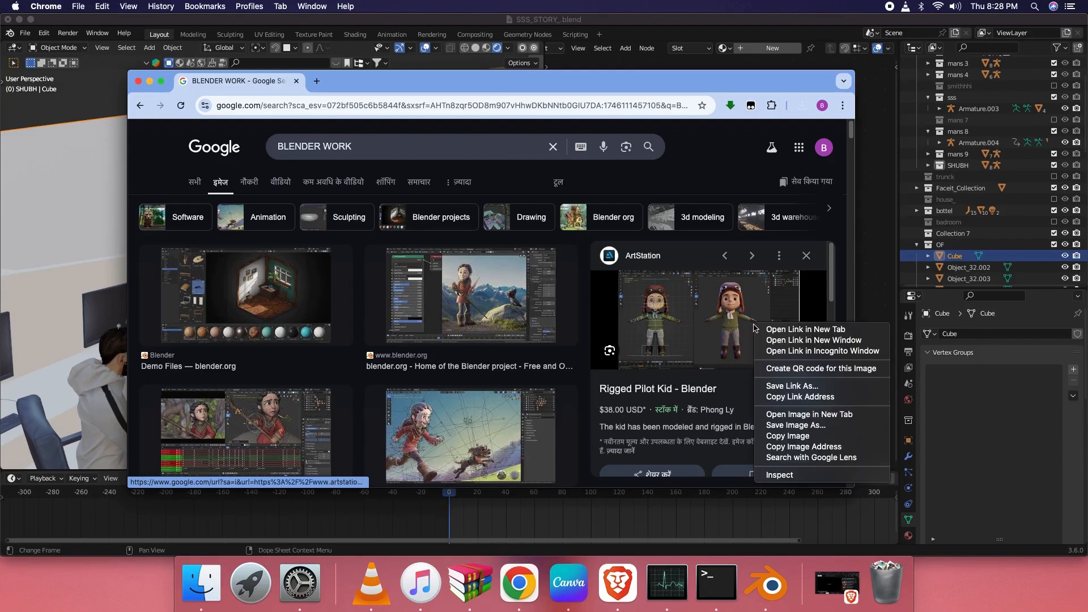
click(800, 425)
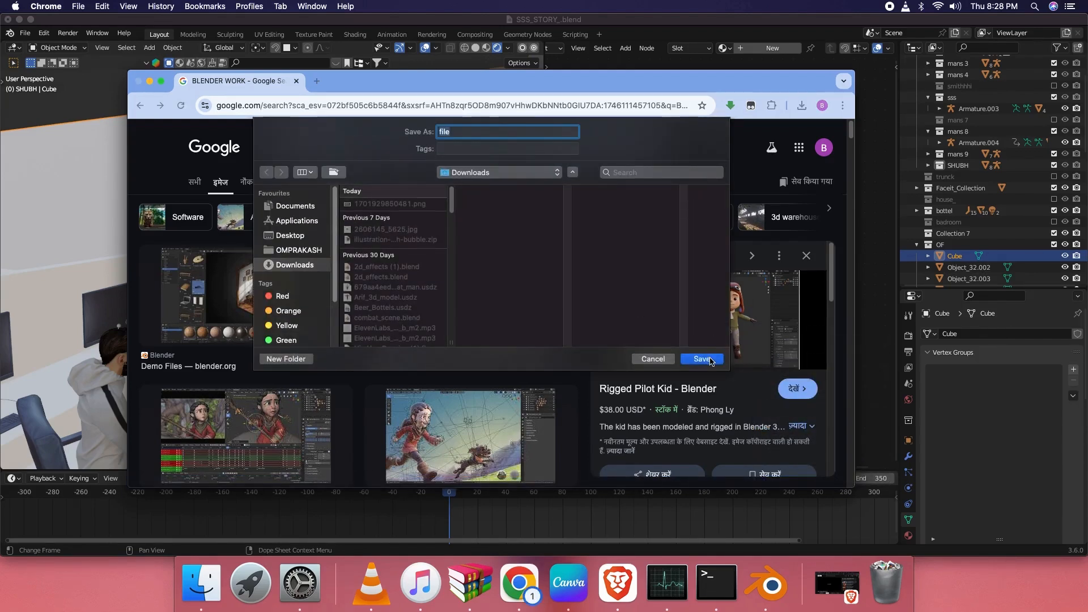
click(702, 359)
Step: Open the Blender Artists Community screenshot of the girl at a table by a window and save it
scroll(743, 351, down, 5)
scroll(729, 353, down, 3)
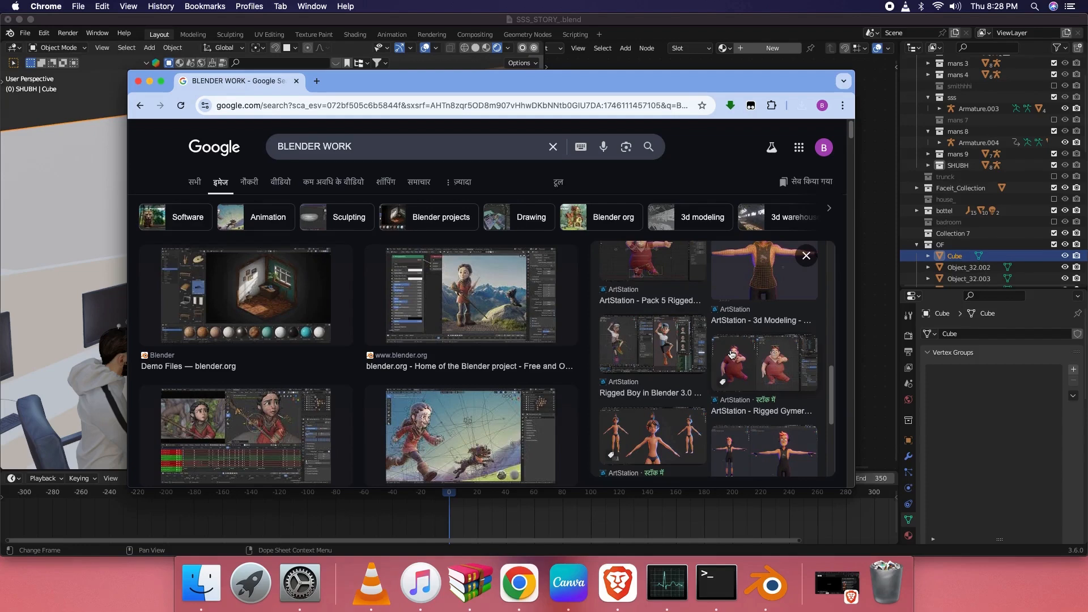
scroll(730, 355, down, 4)
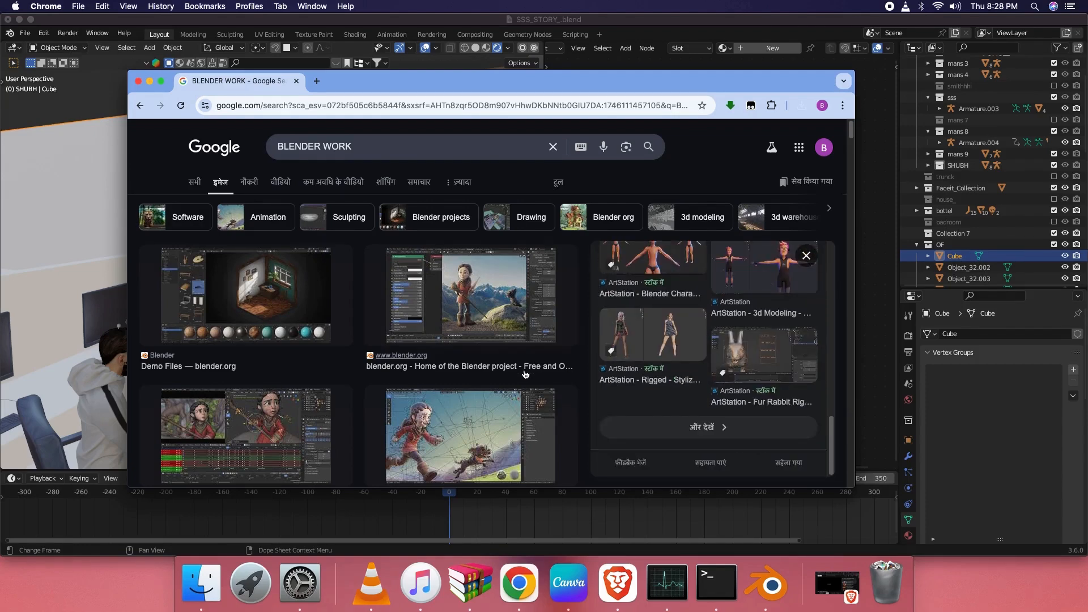
scroll(506, 368, down, 5)
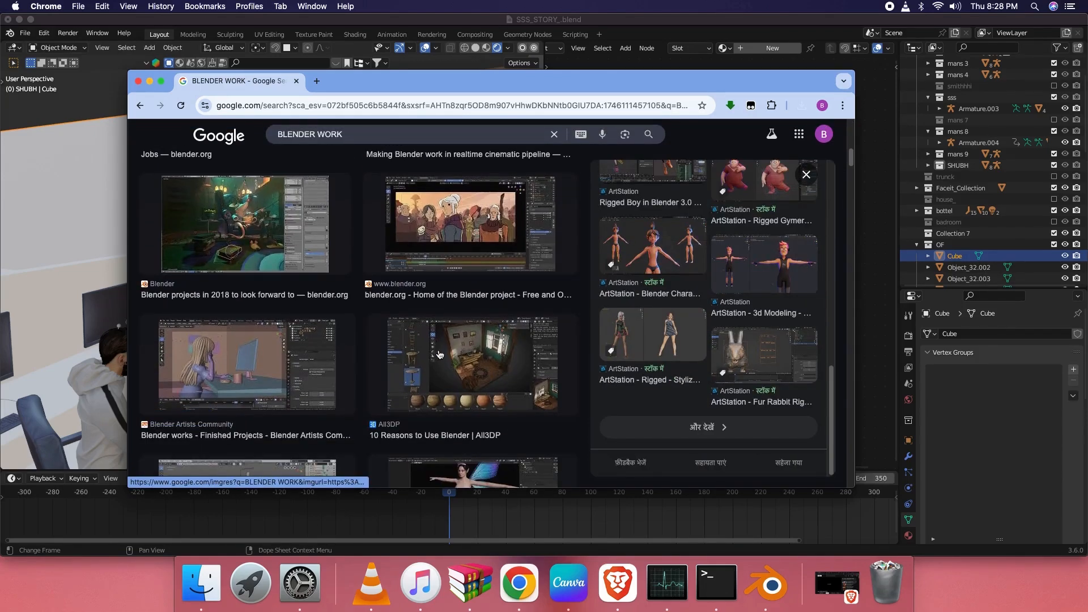
click(254, 364)
right_click(688, 235)
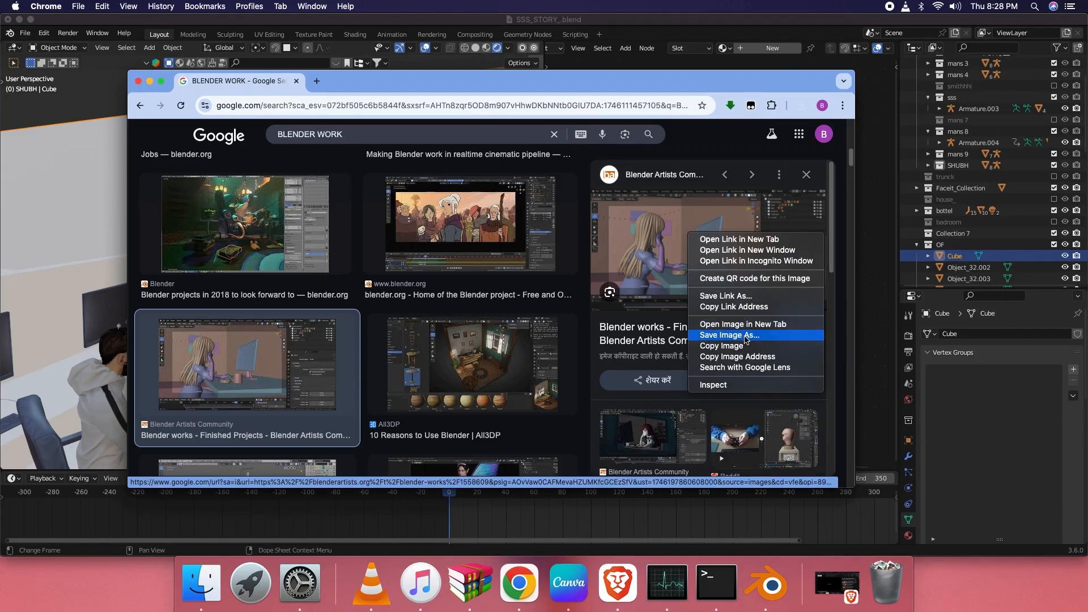
click(746, 335)
click(703, 355)
Step: Find the D5 Render Forum screenshot of a Blender animation scene in the image results and save it
scroll(716, 340, down, 5)
scroll(469, 319, down, 5)
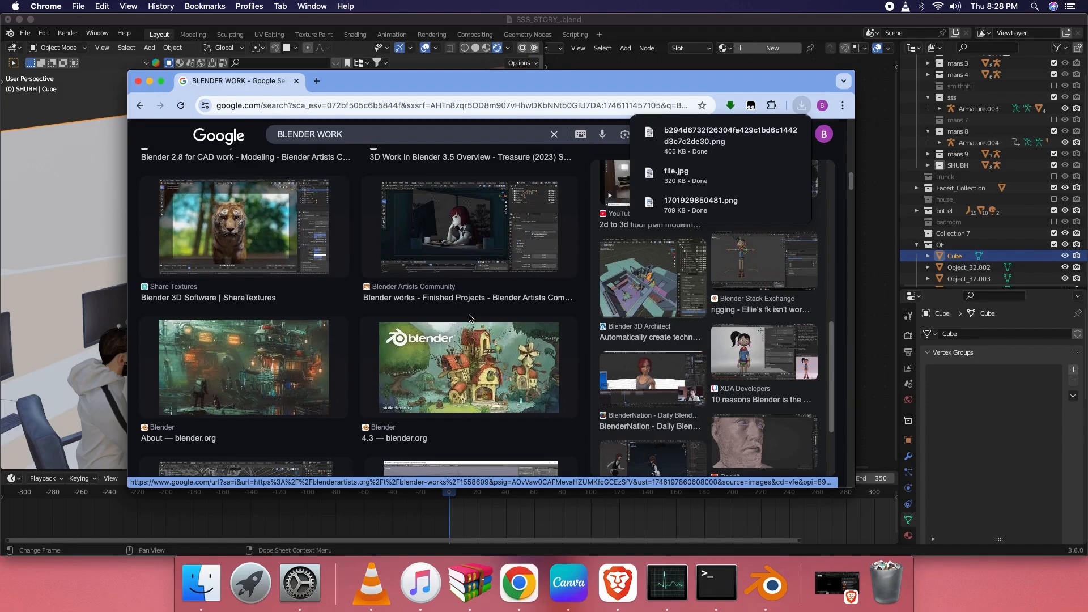
scroll(470, 335, down, 6)
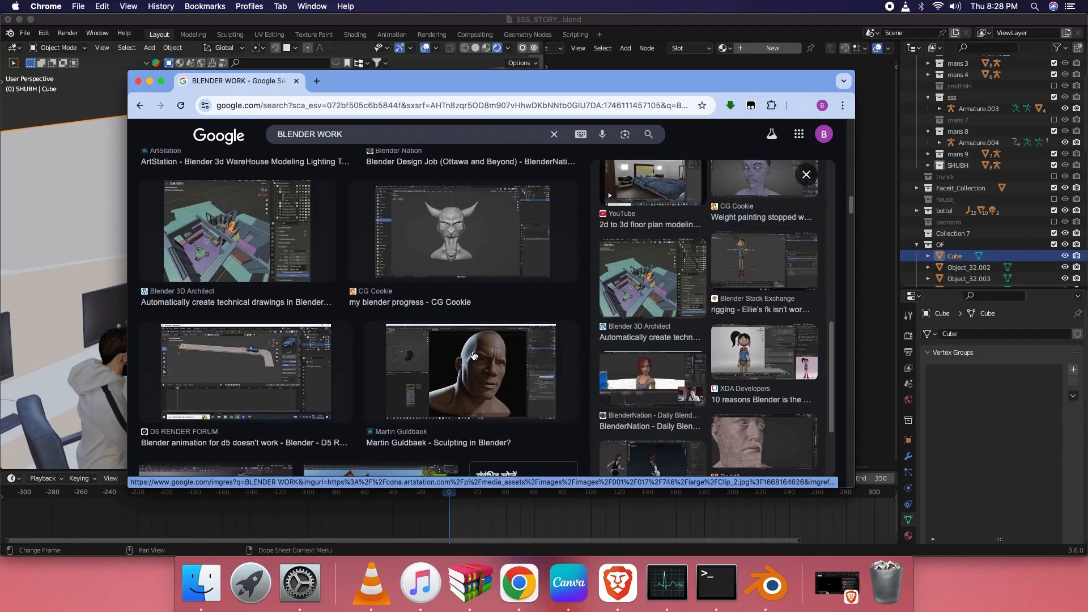
click(246, 371)
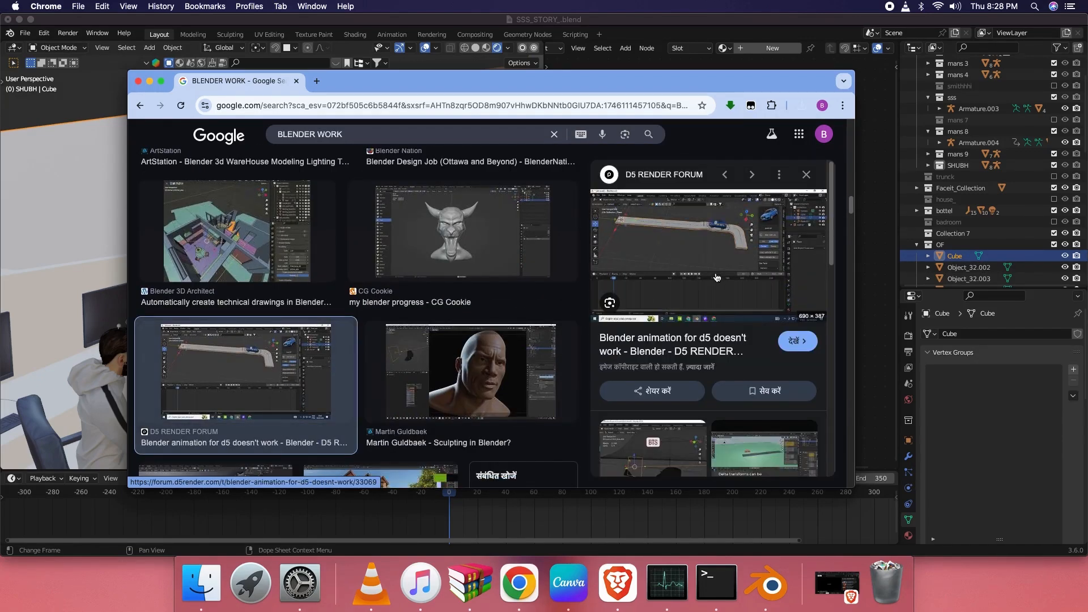
right_click(717, 277)
click(760, 385)
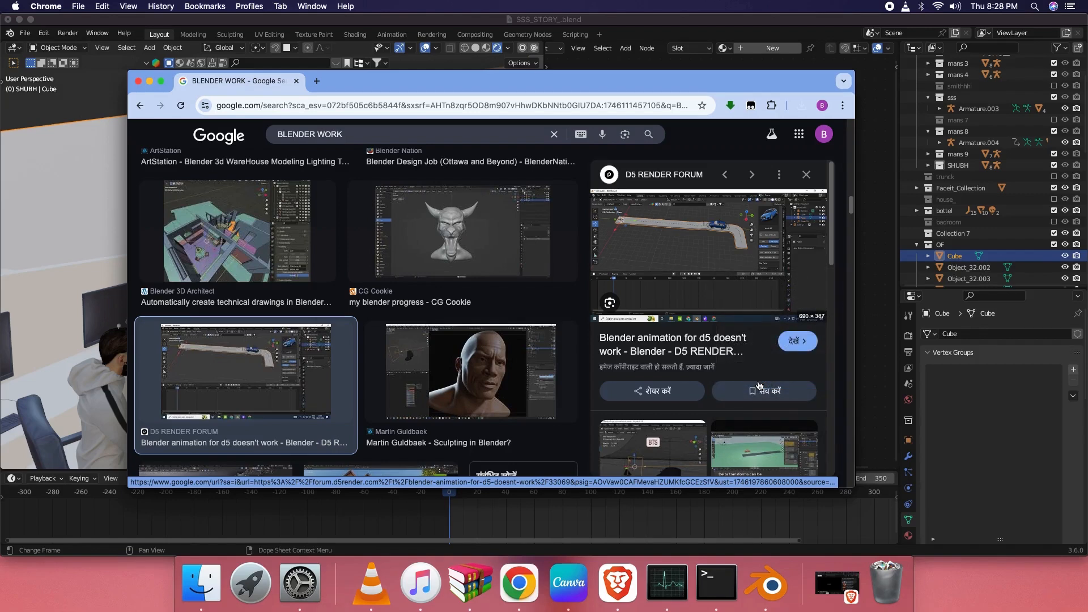
right_click(659, 270)
click(697, 372)
click(702, 359)
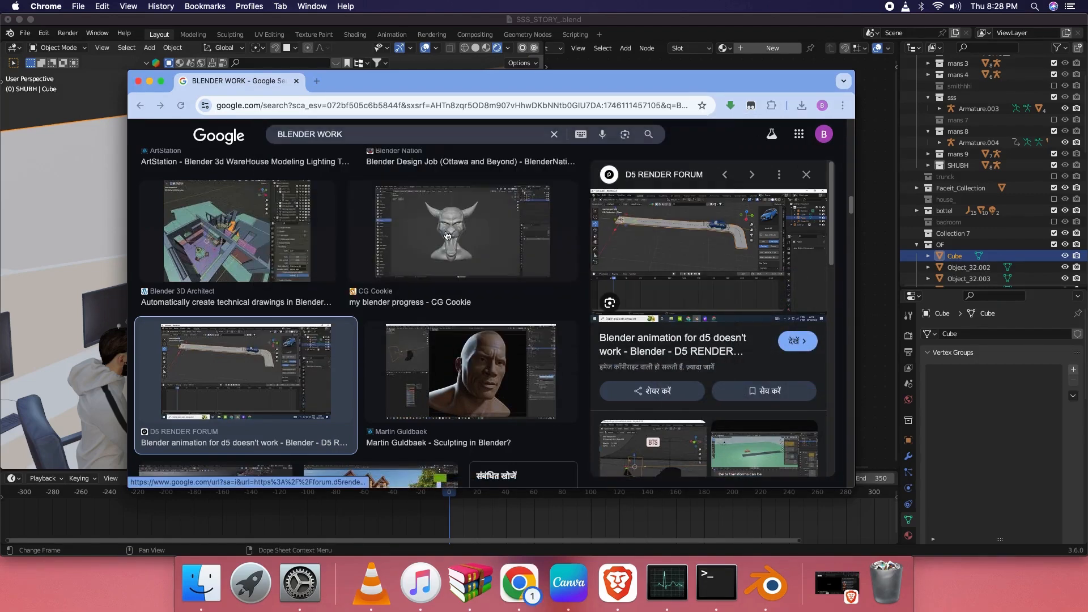
Step: Find the CG Cookie screenshot of the horned head sculpt in the image results and save it
scroll(695, 329, down, 5)
scroll(481, 273, down, 3)
scroll(480, 300, up, 5)
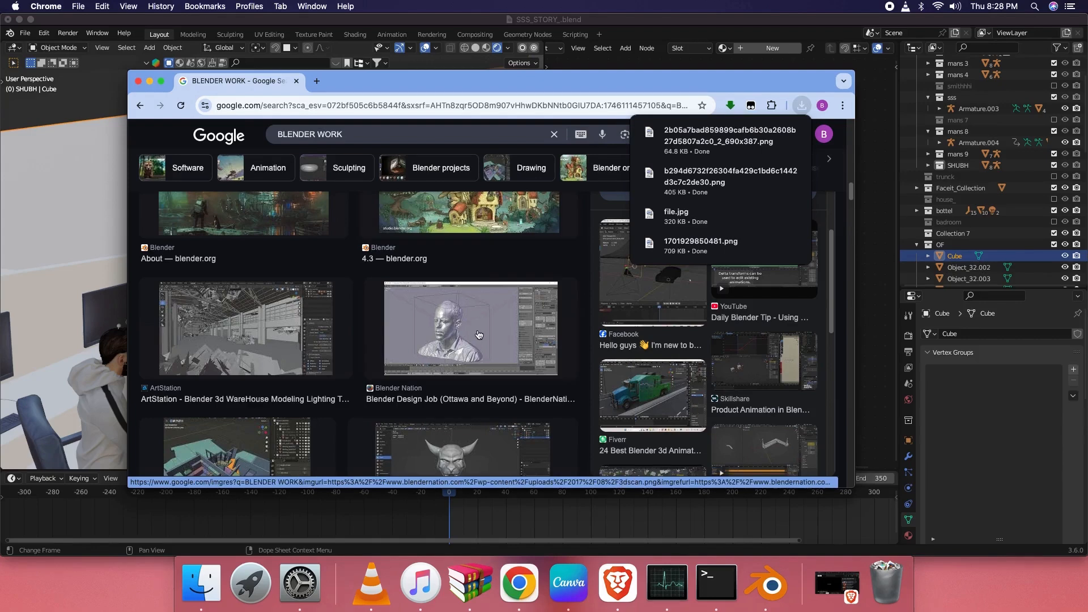
scroll(480, 334, down, 3)
click(459, 365)
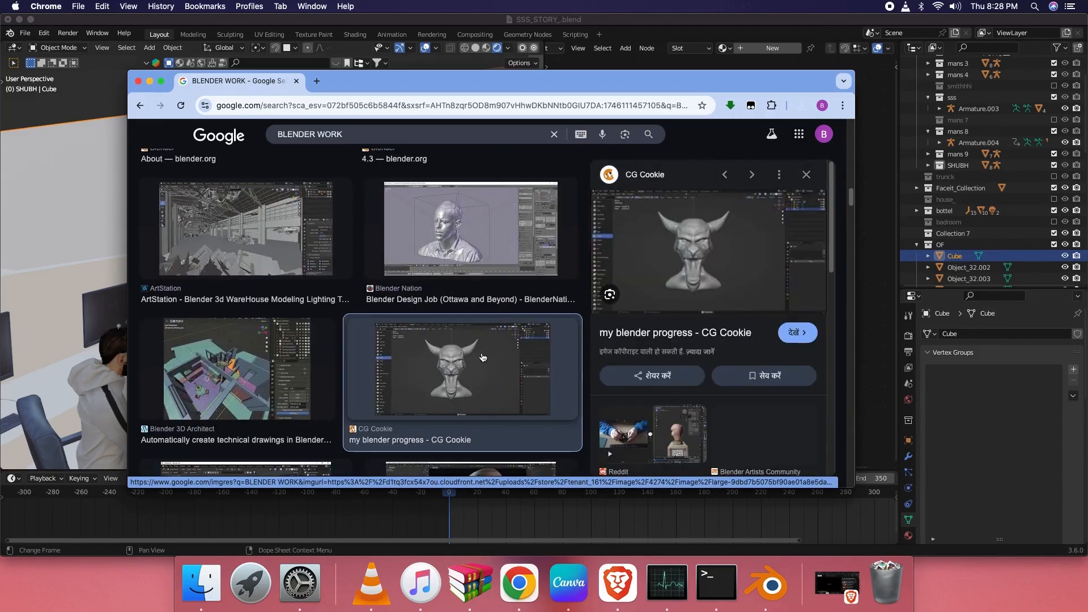
right_click(695, 261)
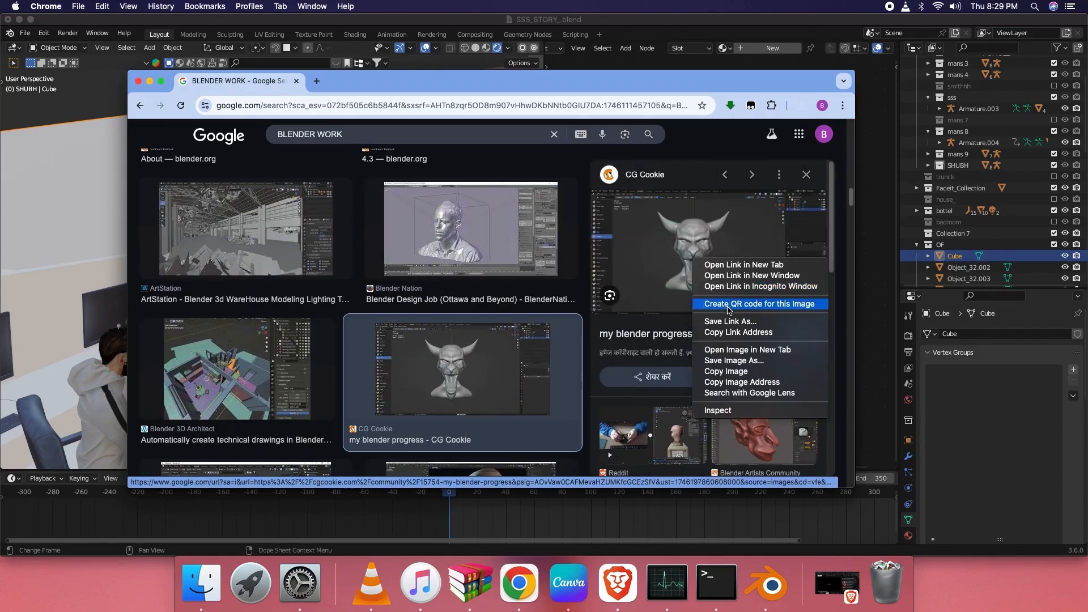
click(743, 363)
click(702, 359)
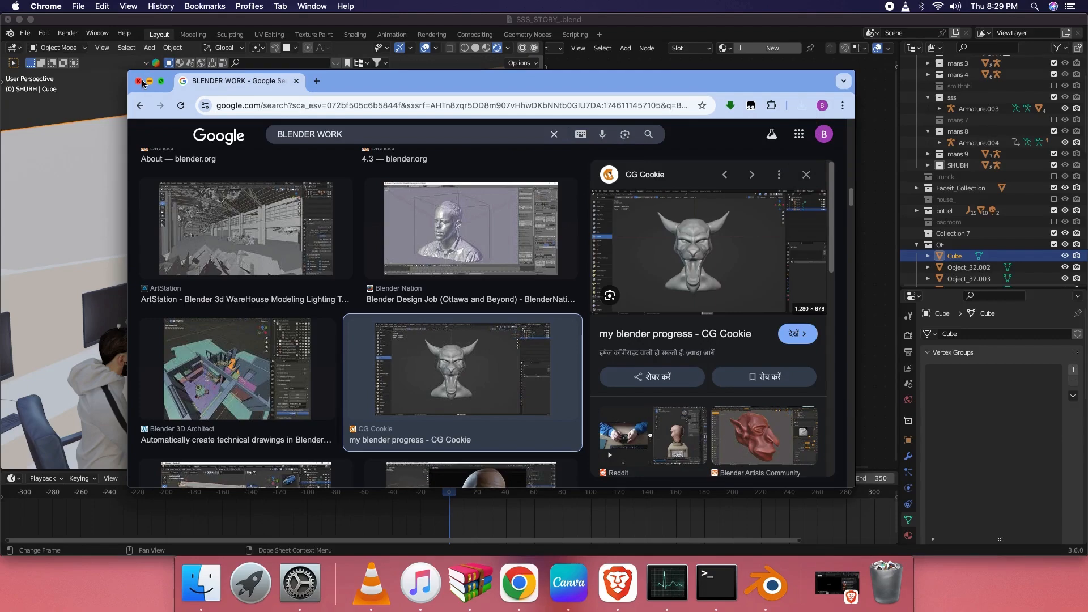
Step: Close the browser window, return to Blender and select all the screen faces of a desk monitor in Edit Mode
click(139, 81)
middle_drag(294, 280, 257, 320)
click(45, 335)
key(KP_Decimal)
key(Tab)
click(257, 313)
key(l)
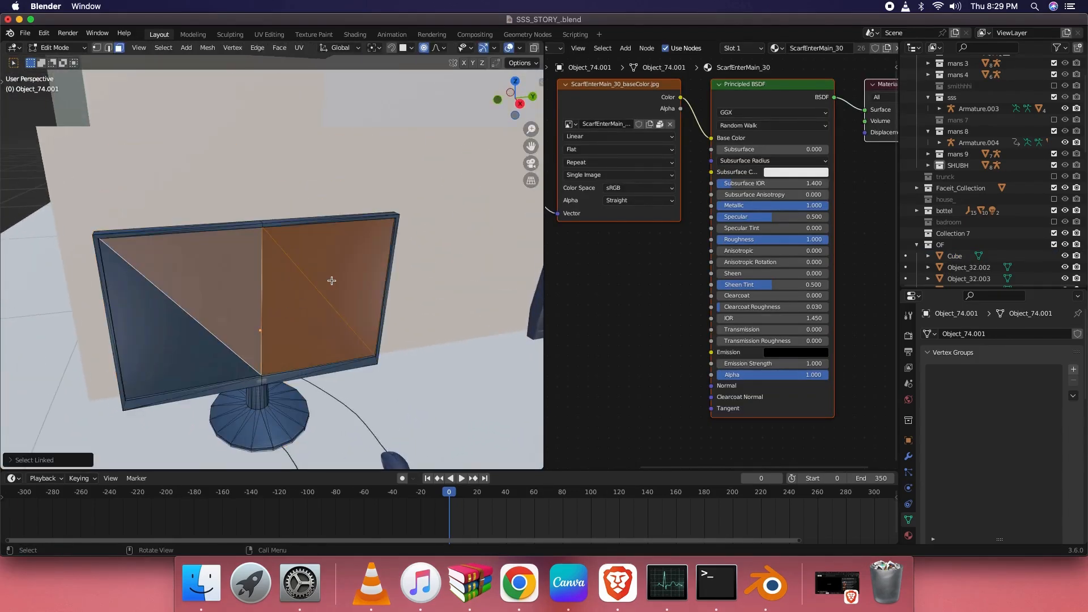
key(l)
Step: Merge the selected screen faces' vertices by distance and assign the faces a new material in a second slot
key(m)
click(269, 305)
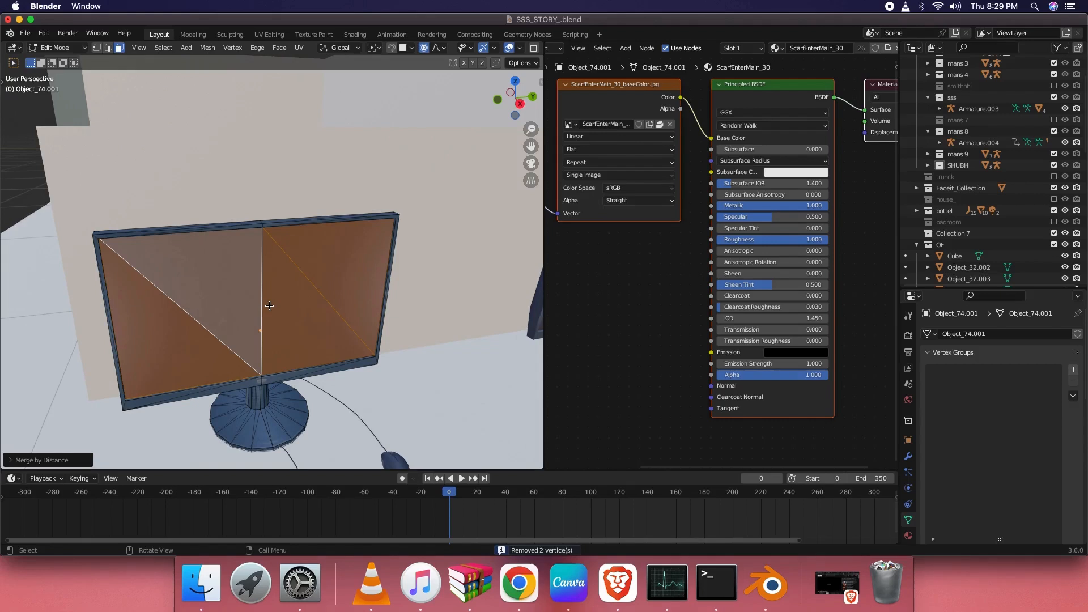
scroll(716, 215, down, 5)
click(756, 48)
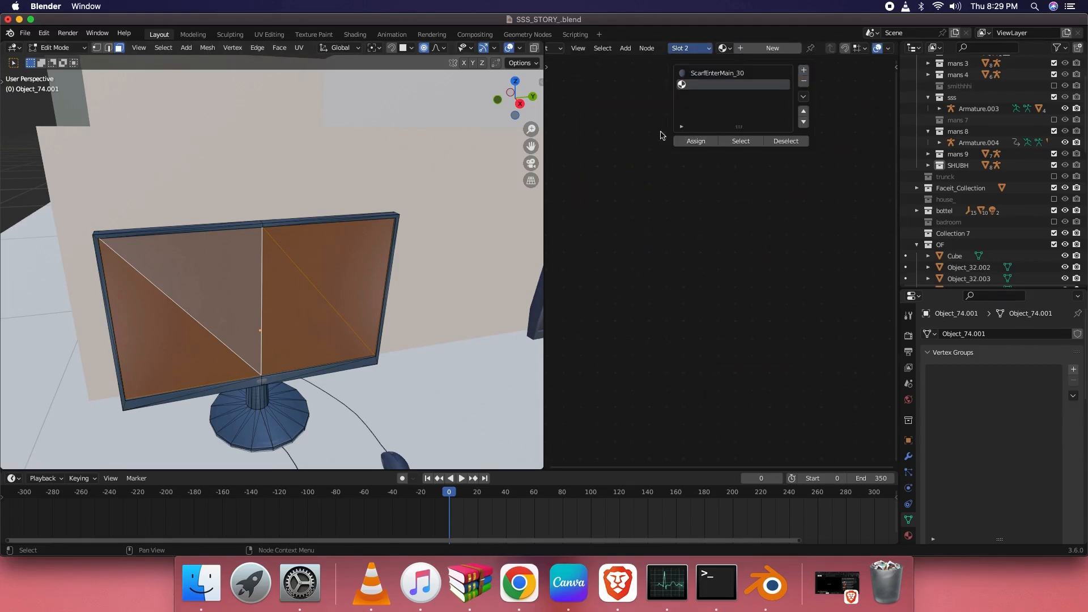
click(695, 142)
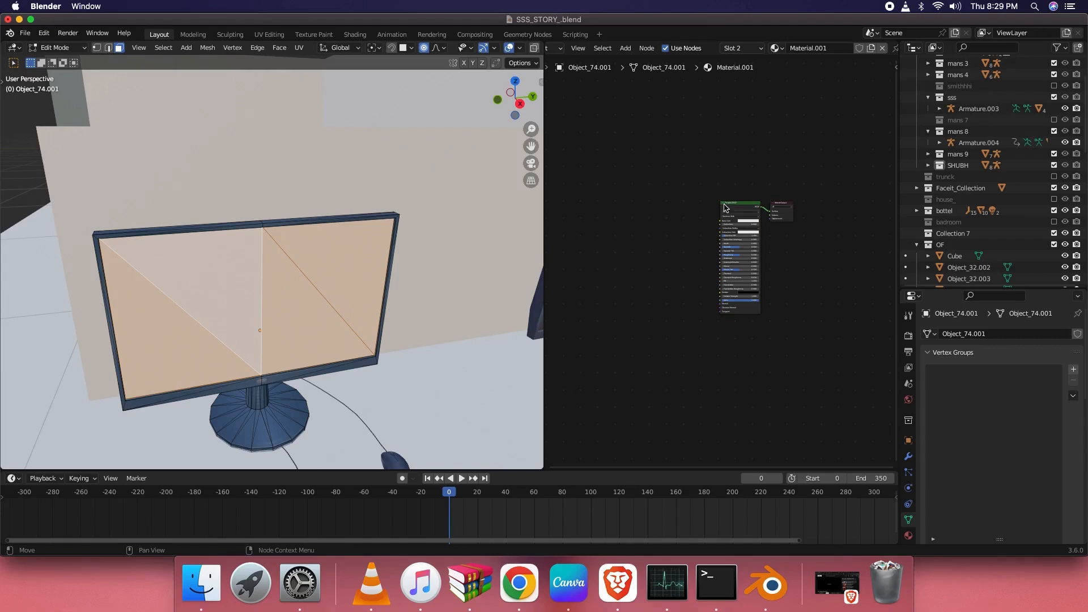
Step: Split the shader editor horizontally and turn the lower half into a UV Editor
scroll(723, 209, up, 3)
scroll(262, 266, up, 1)
middle_drag(266, 270, 253, 249)
right_click(616, 470)
click(617, 472)
right_click(621, 457)
right_click(620, 470)
click(621, 482)
click(620, 328)
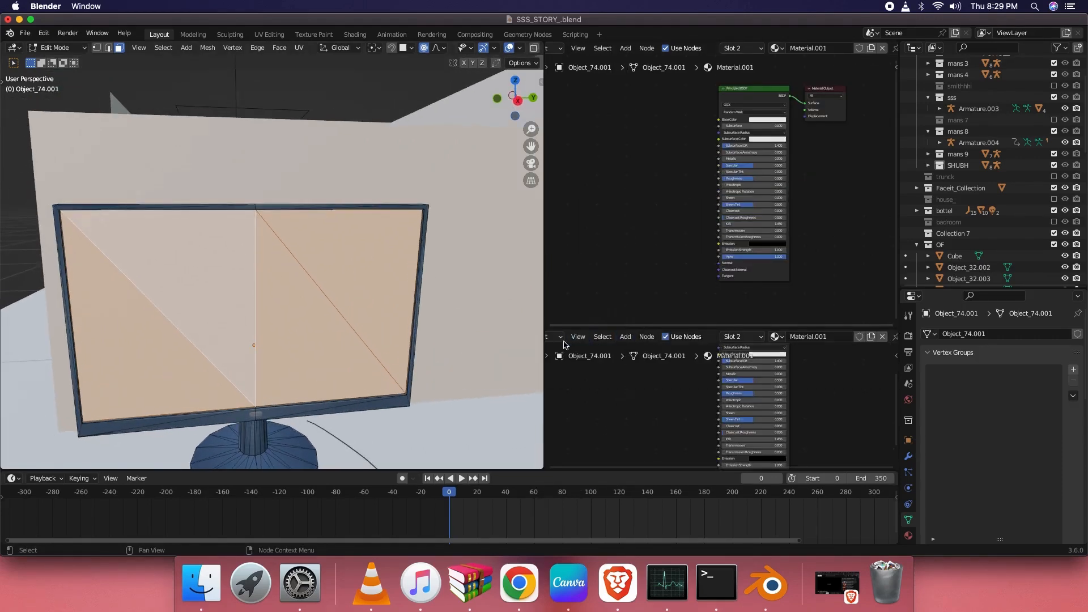
click(557, 337)
click(598, 394)
Step: Unwrap the monitor's screen faces and shrink the timeline to give the editors more height
scroll(701, 390, up, 1)
key(u)
key(u)
click(344, 293)
key(u)
click(344, 293)
middle_drag(376, 309, 345, 291)
scroll(714, 423, up, 4)
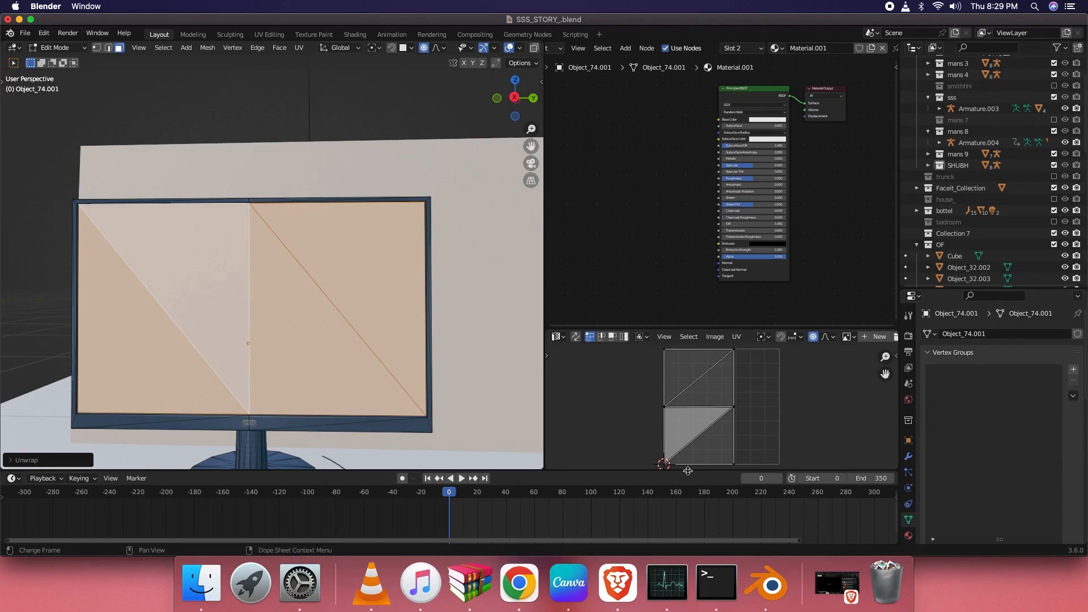
drag(688, 471, 678, 531)
Step: Add an Image Texture node beside the Principled BSDF of the screen material
middle_drag(656, 174, 647, 225)
key(shift+a)
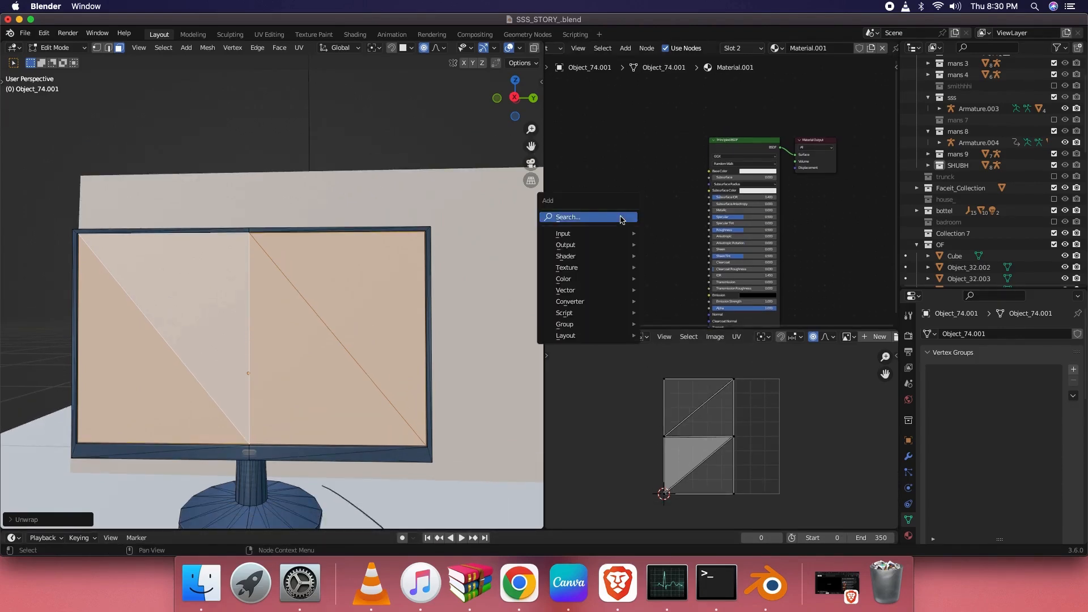
click(620, 217)
text(iM)
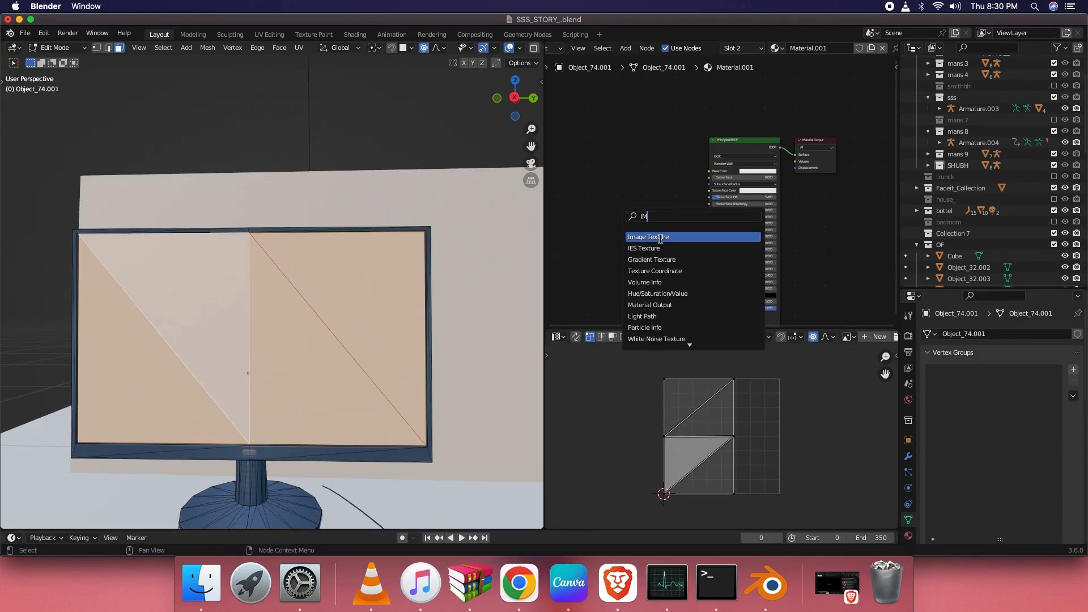
click(665, 237)
click(610, 165)
Step: Load file.jpg from Downloads into the image texture and connect its Color output to the shader's Base Color
click(612, 172)
click(343, 348)
click(765, 133)
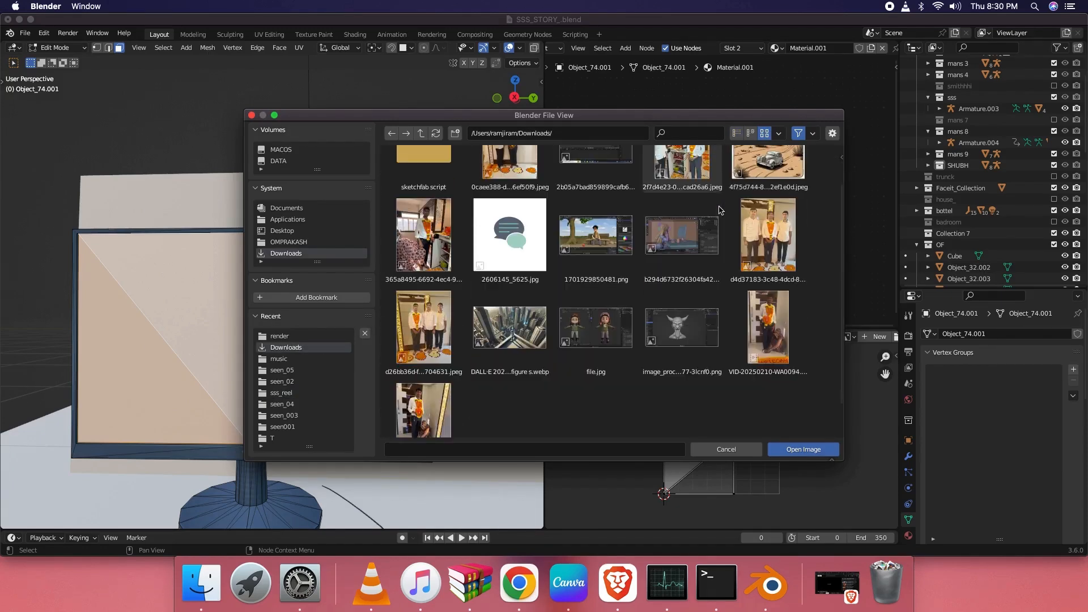
scroll(693, 216, down, 2)
click(596, 327)
click(799, 449)
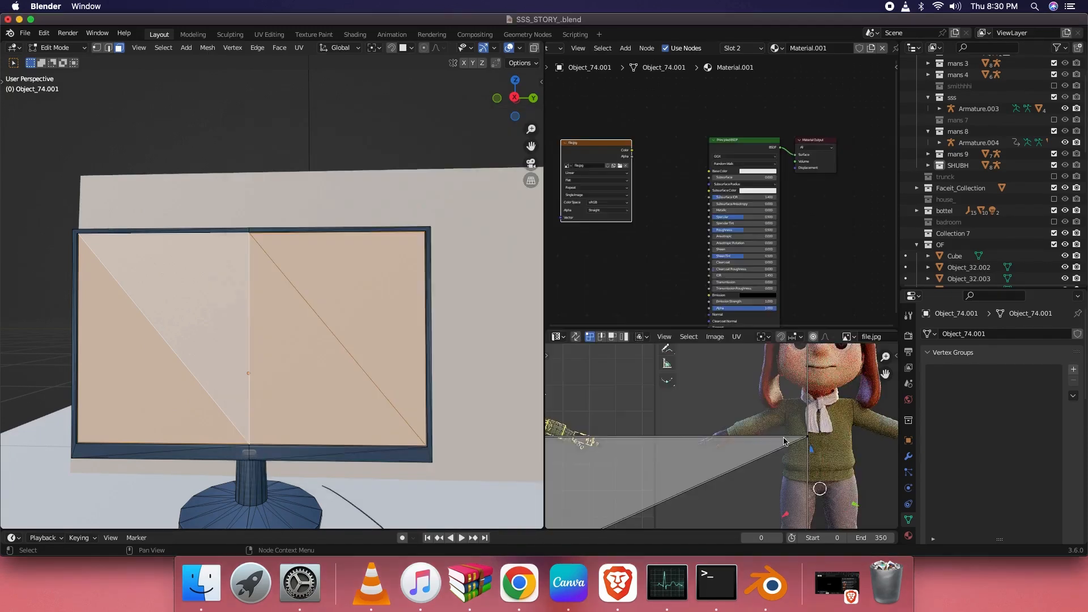
drag(640, 157, 709, 170)
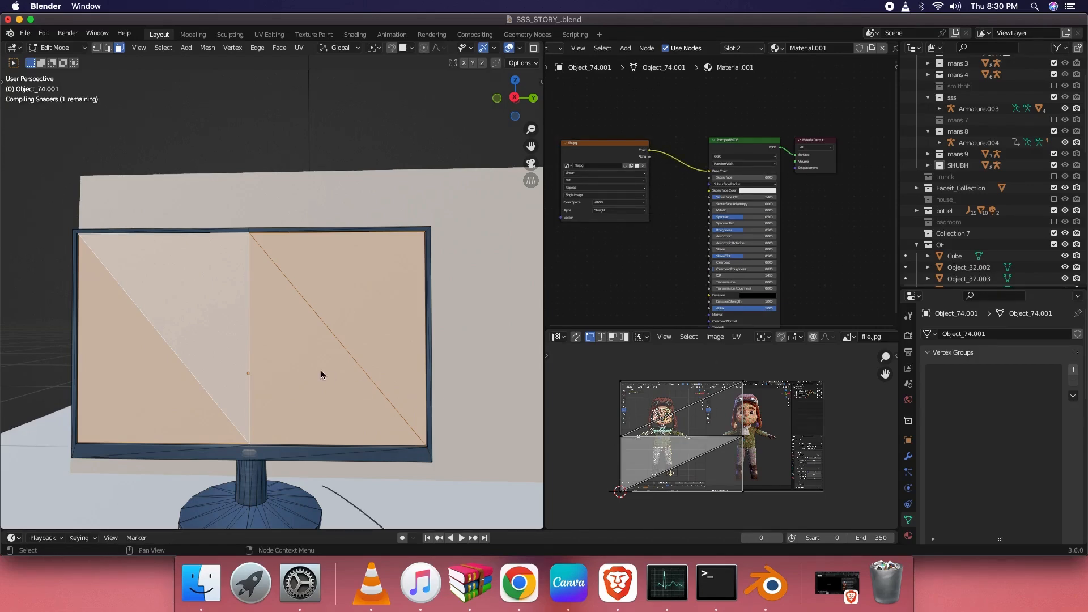
Step: Rotate all the screen's UVs by about 90 degrees and scale them down slightly to fit the image height
key(a)
key(r)
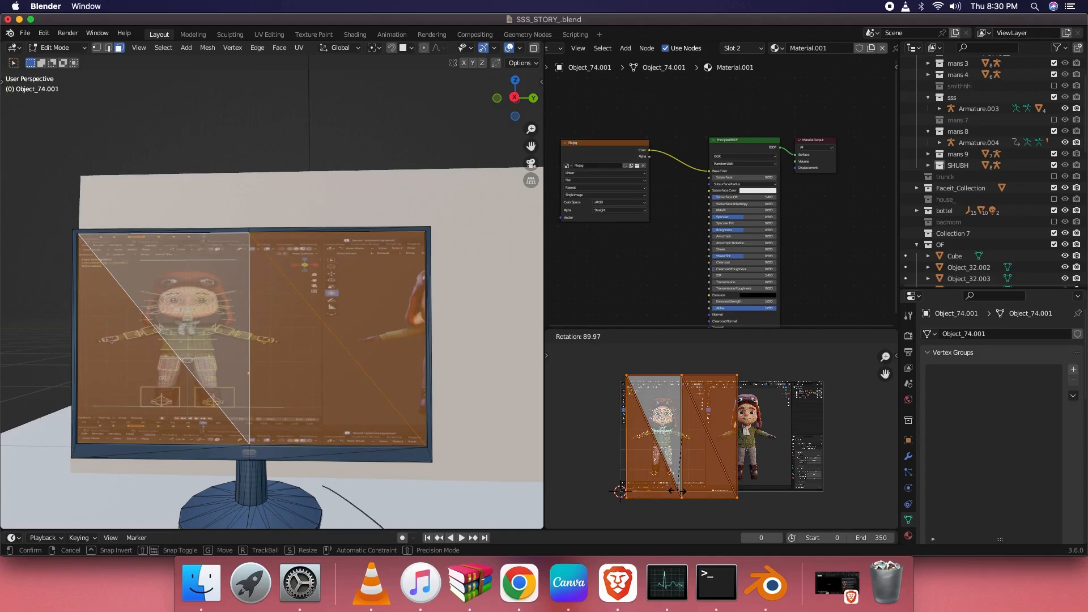
click(755, 475)
scroll(756, 475, up, 2)
scroll(756, 475, down, 2)
key(s)
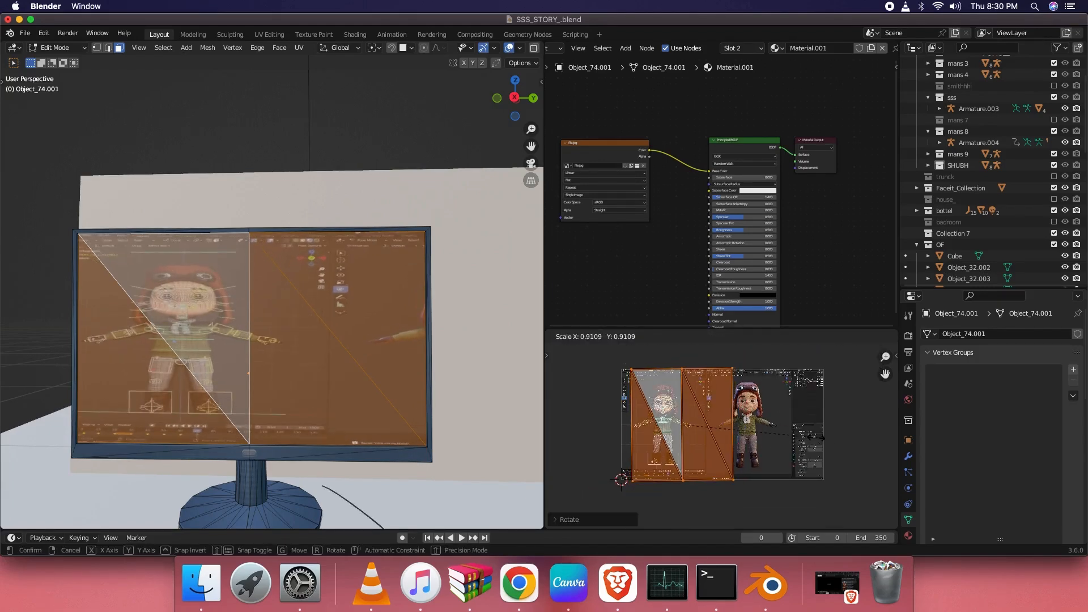
click(815, 439)
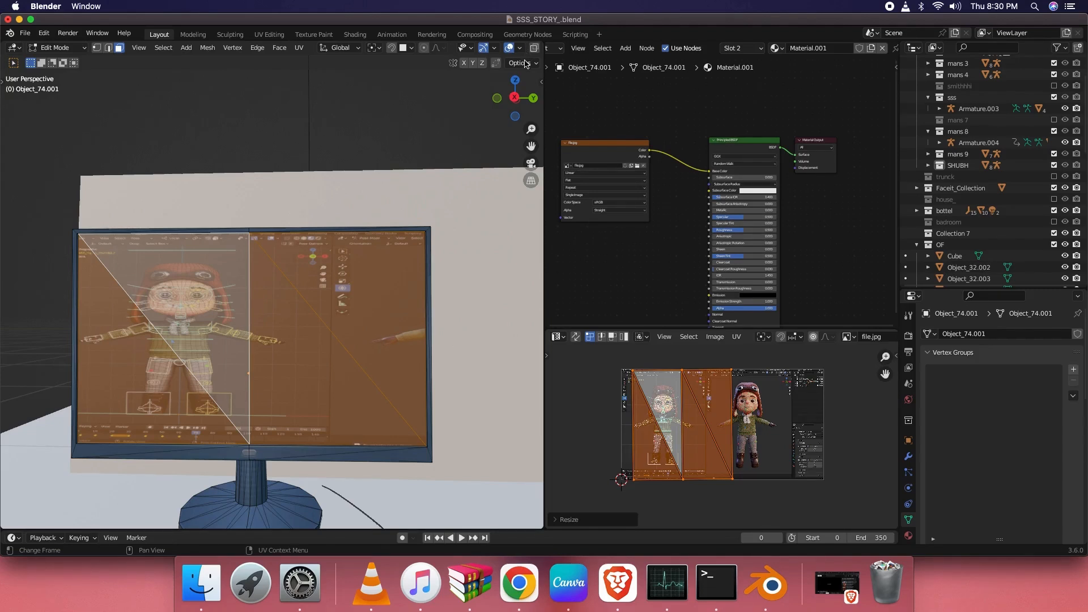
key(s)
key(y)
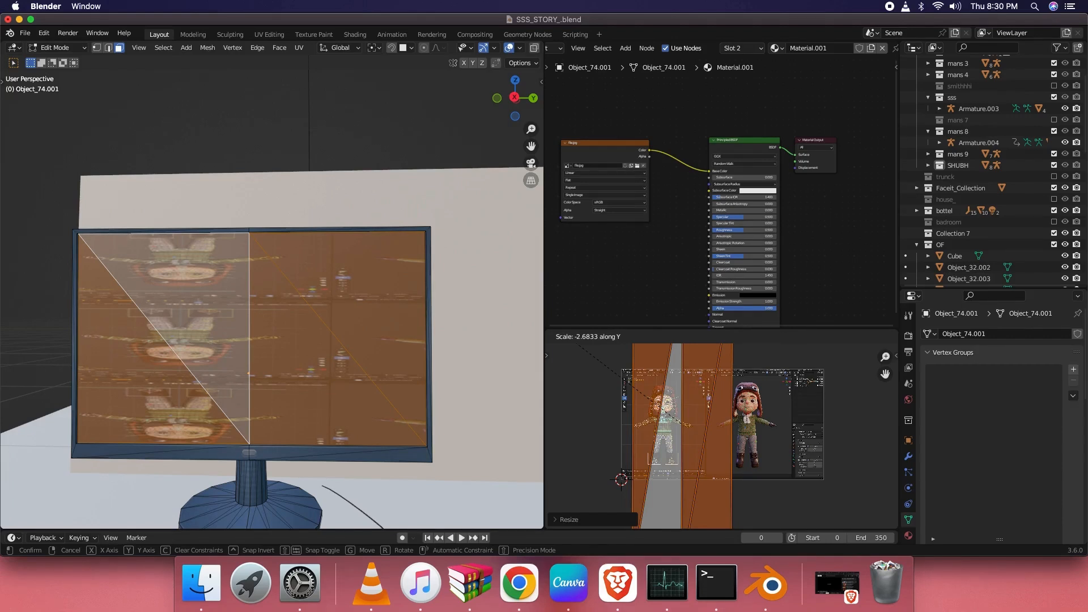
right_click(450, 93)
Step: Switch the 3D viewport to Solid shading
scroll(512, 56, down, 4)
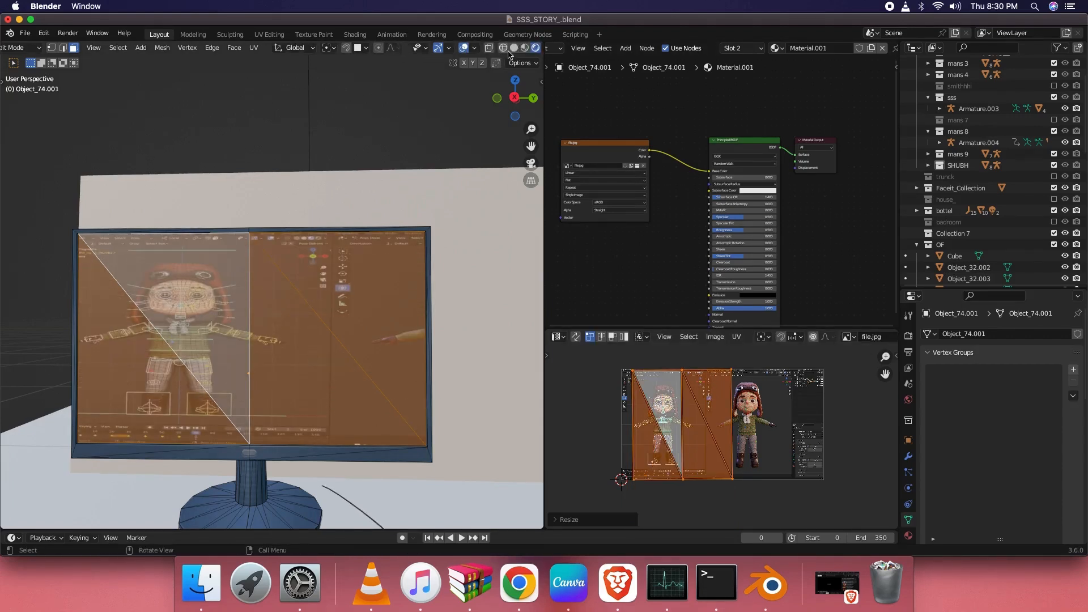
click(475, 49)
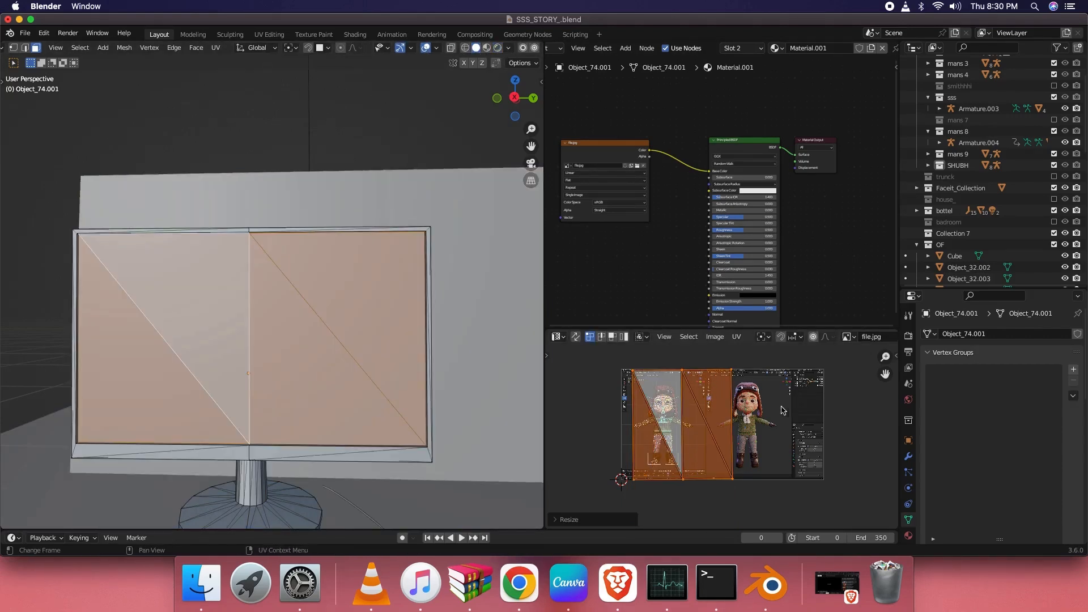
Step: Show the viewport in Material Preview and widen the screen's UVs along X until they meet the image's edge
click(487, 48)
scroll(188, 387, up, 2)
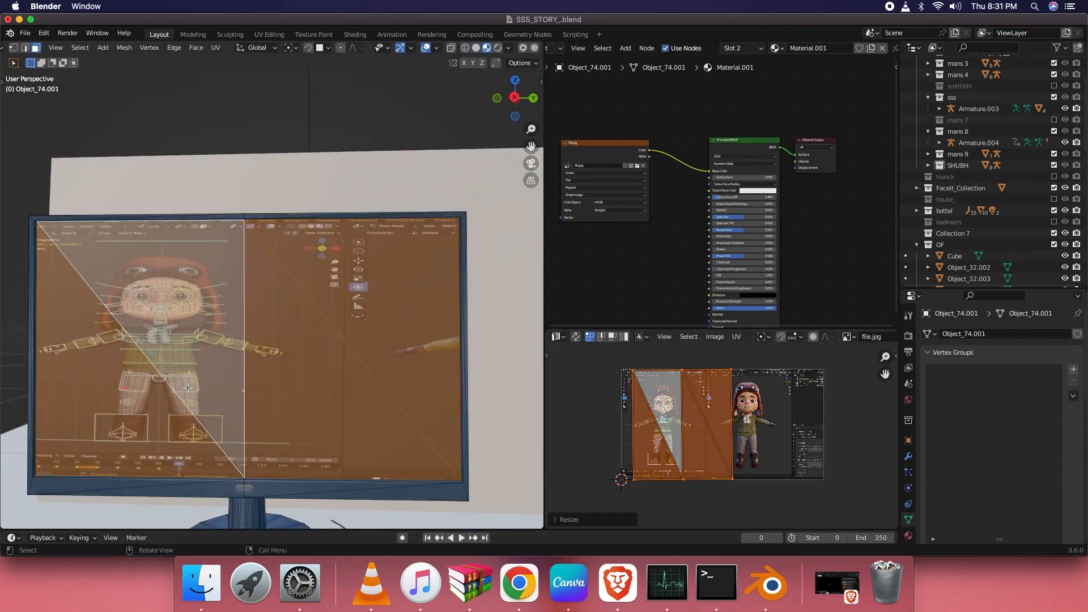
key(s)
key(x)
click(841, 428)
Step: Scale the UVs from the 2D cursor along X to the image's full width, then fine-tune them along Y
key(period)
click(776, 435)
key(s)
key(x)
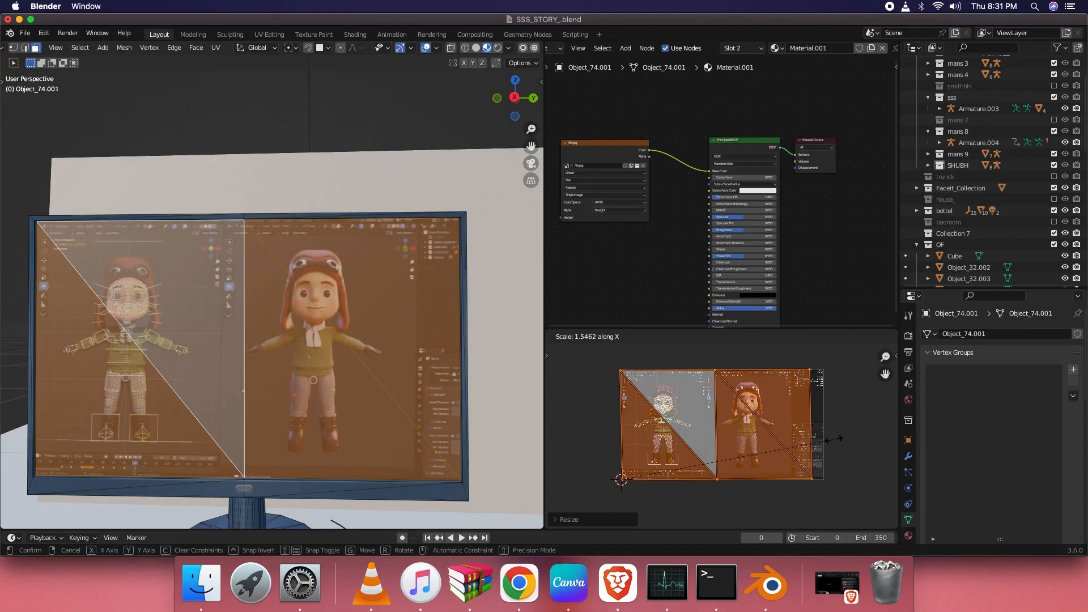
click(850, 442)
key(s)
key(y)
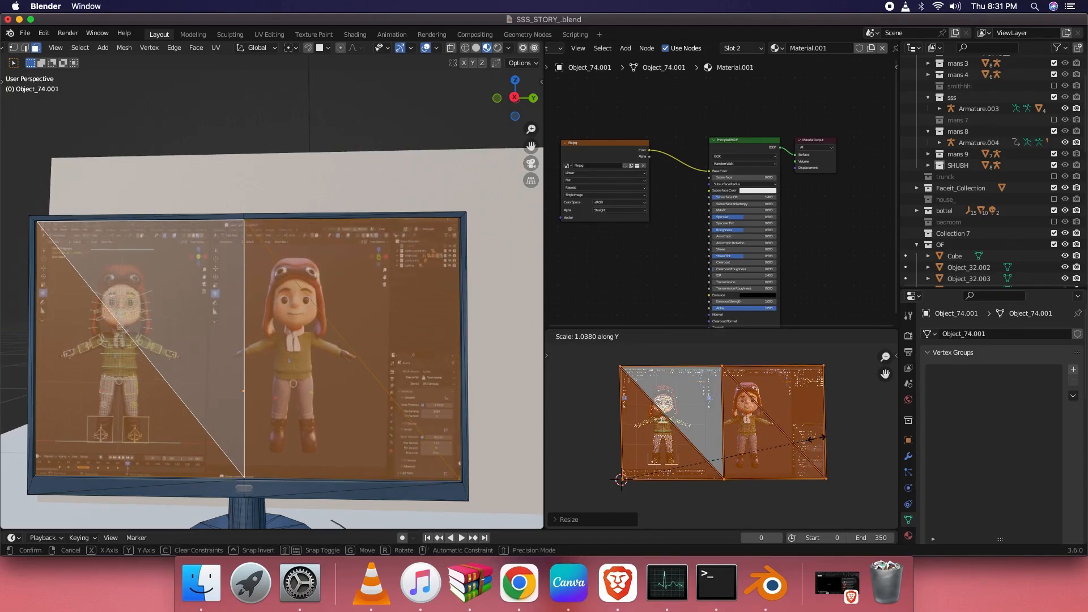
click(816, 438)
Step: Return the monitor to Object Mode and enlarge the Shader Editor so the whole node setup fits
key(Tab)
middle_drag(300, 189, 335, 263)
scroll(334, 262, down, 6)
scroll(334, 262, up, 7)
drag(680, 329, 681, 386)
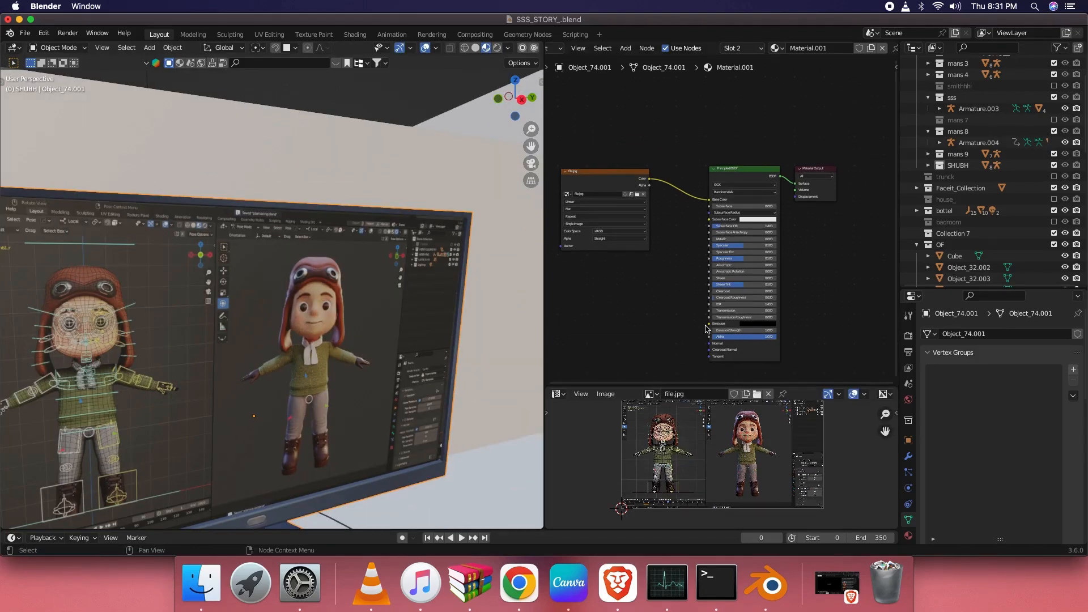
scroll(680, 351, up, 5)
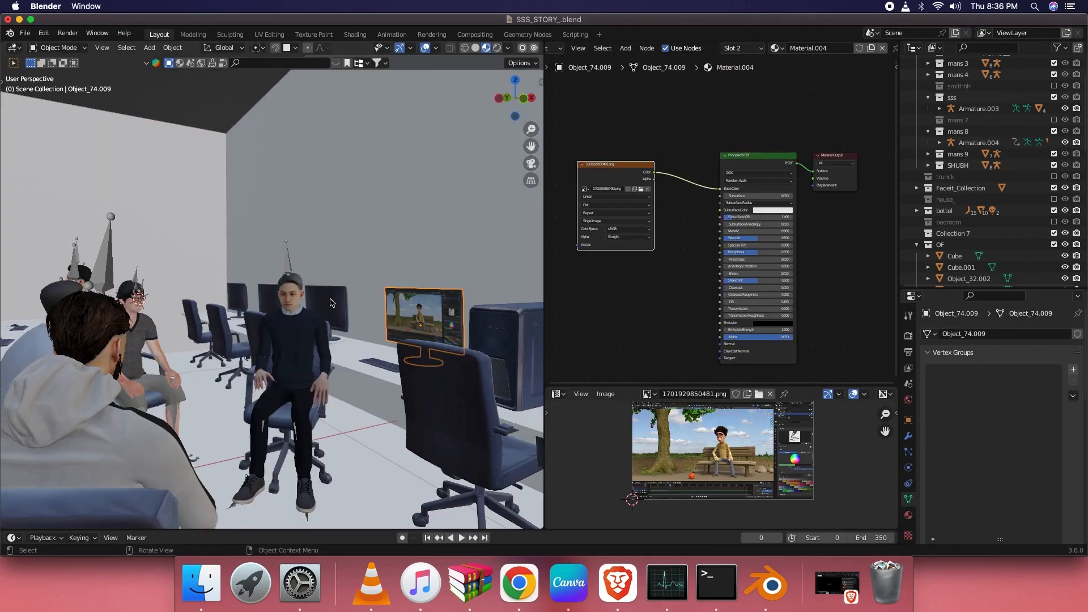
Step: Select the desk and partition object and show the materials in the BlenderKit asset bar
middle_drag(238, 307, 353, 316)
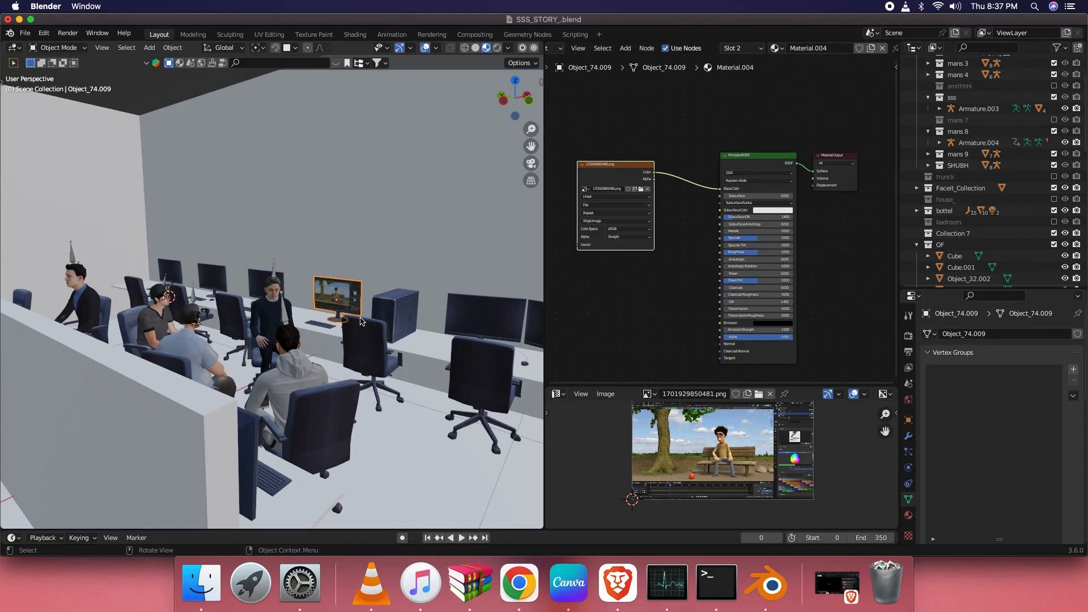
middle_drag(259, 286, 208, 322)
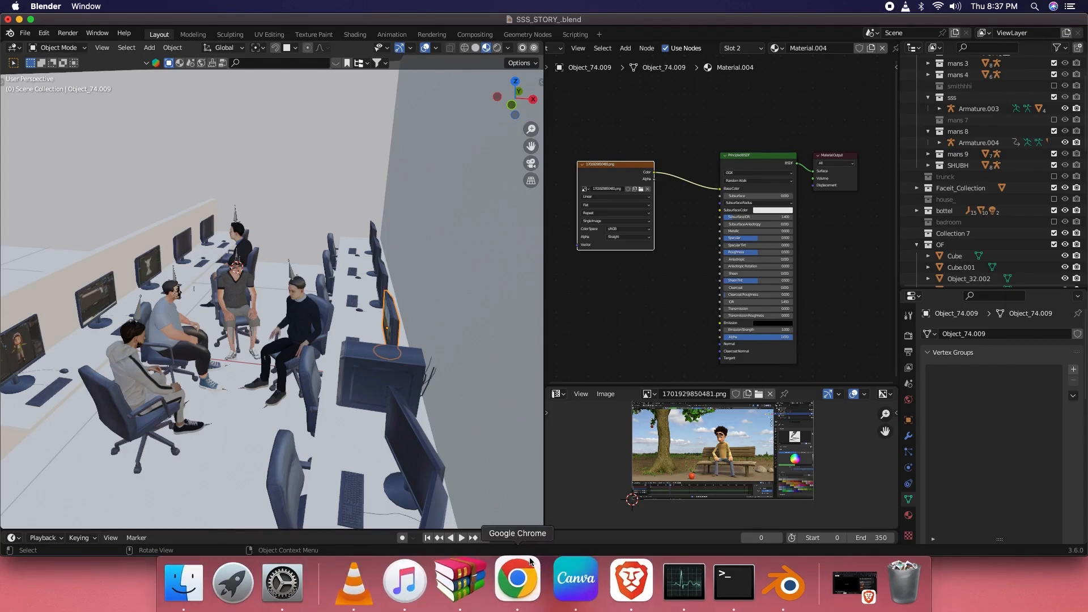
scroll(96, 306, down, 6)
click(97, 306)
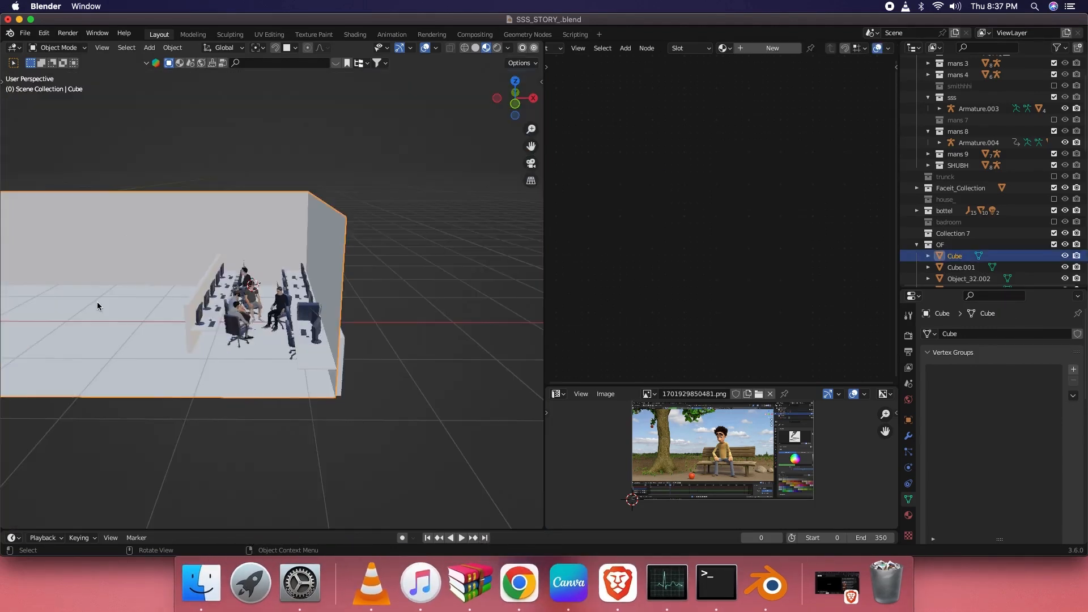
click(188, 305)
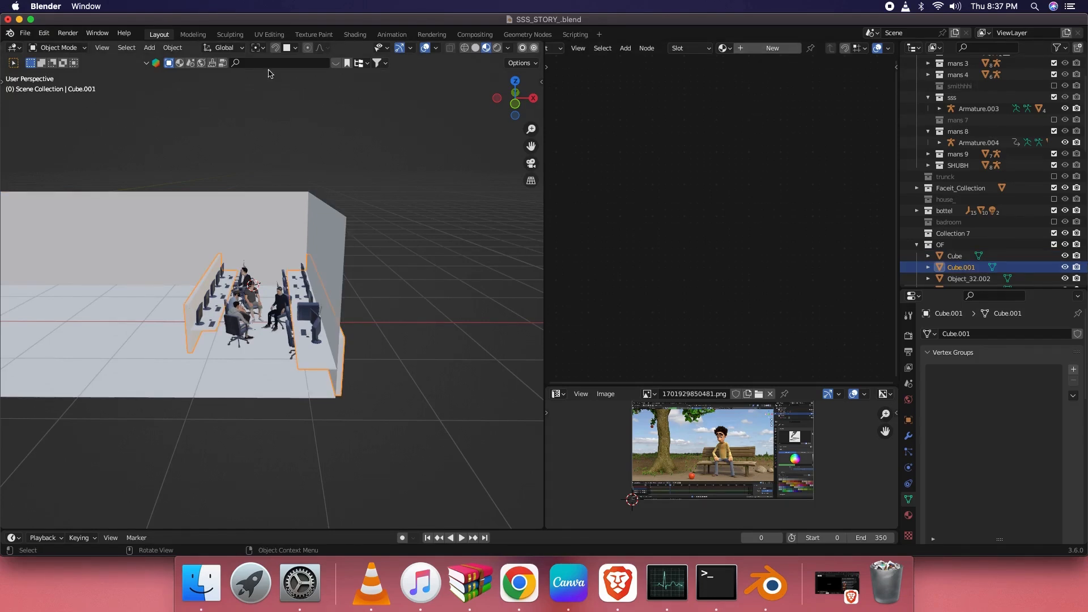
click(332, 66)
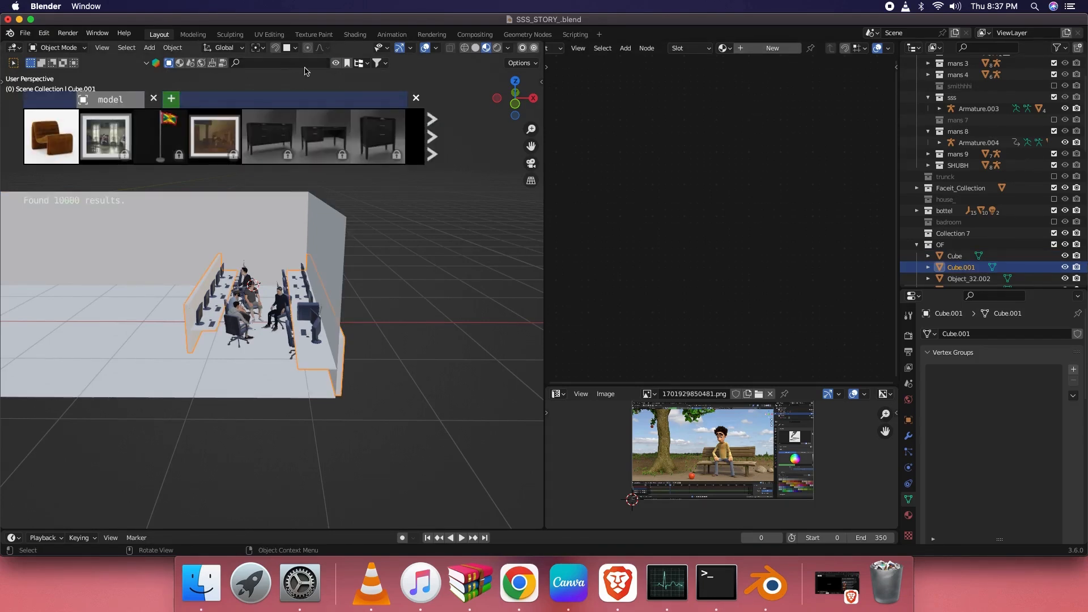
click(180, 62)
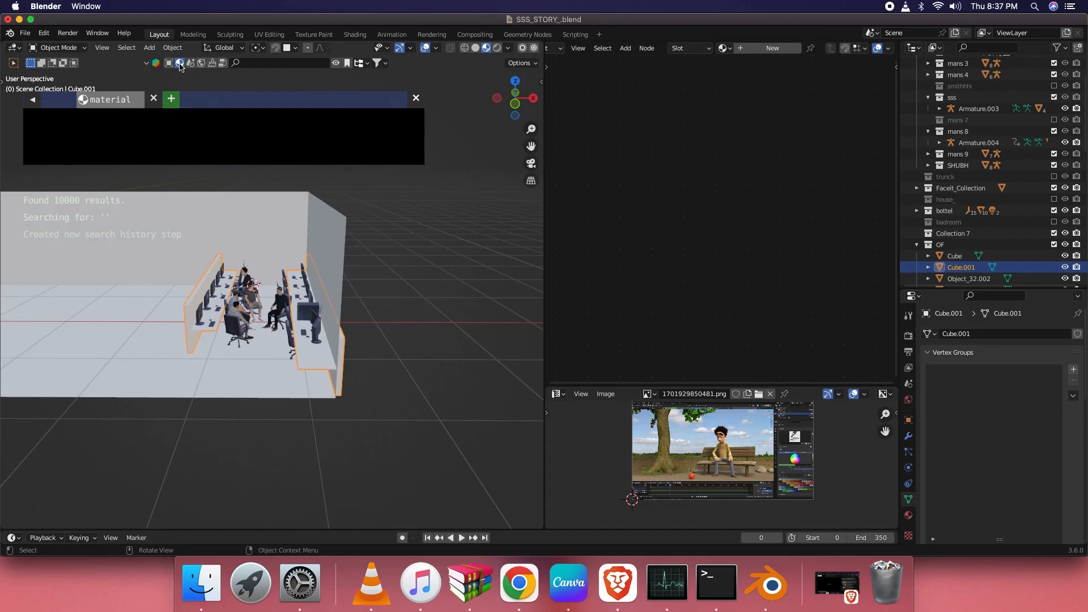
Step: Apply the English cedar wood parquet material to the desks and partition
mouse_move(184, 141)
scroll(227, 139, down, 3)
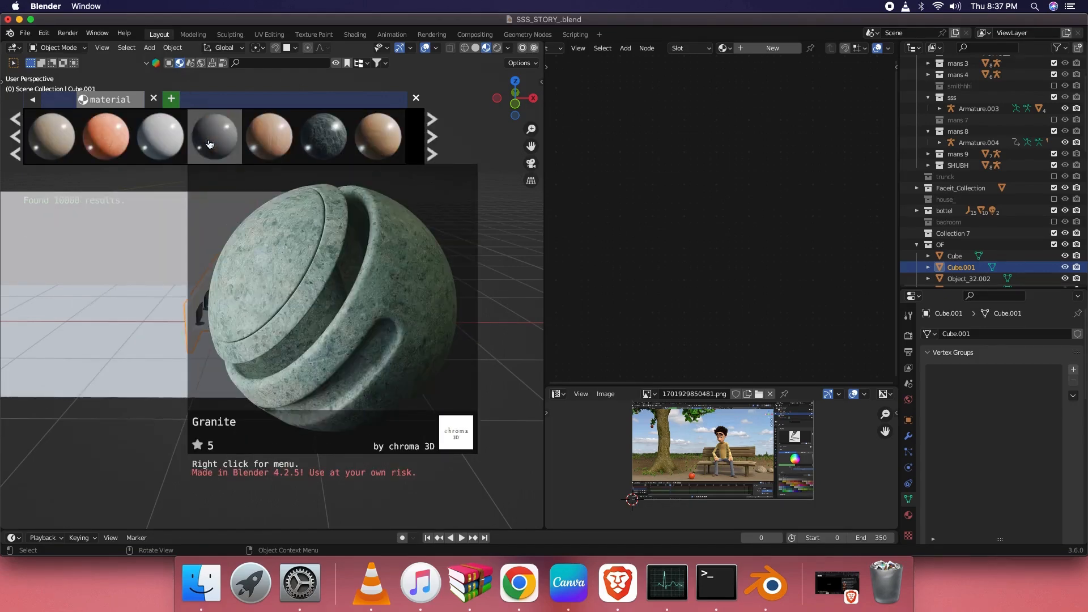
drag(269, 136, 311, 180)
mouse_move(312, 157)
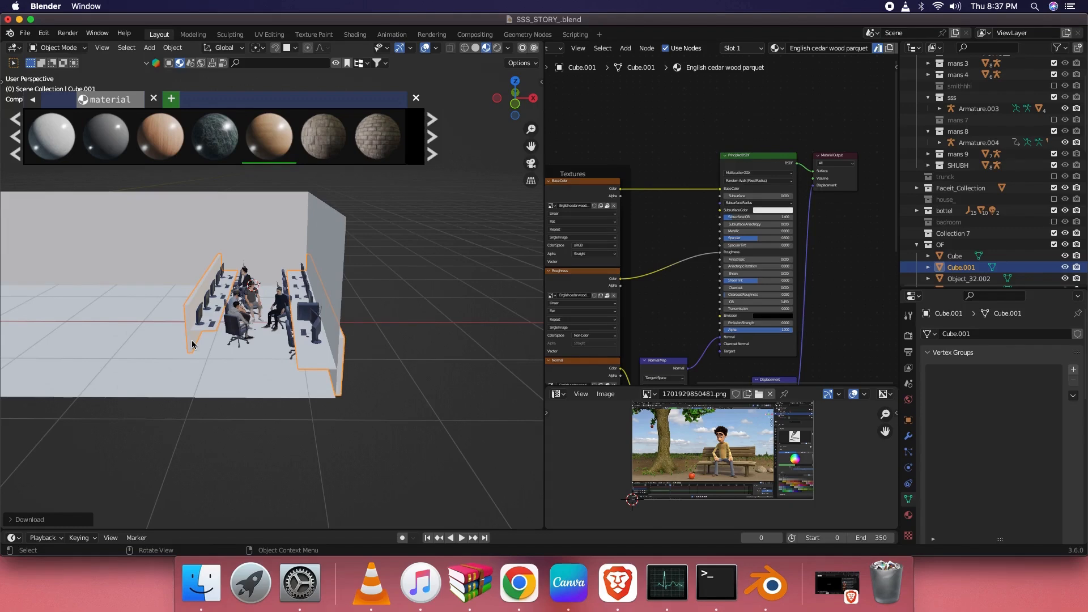
Step: Try the Travertine marble gray material on the desks and partition
scroll(193, 344, up, 5)
middle_drag(192, 344, 327, 351)
click(51, 136)
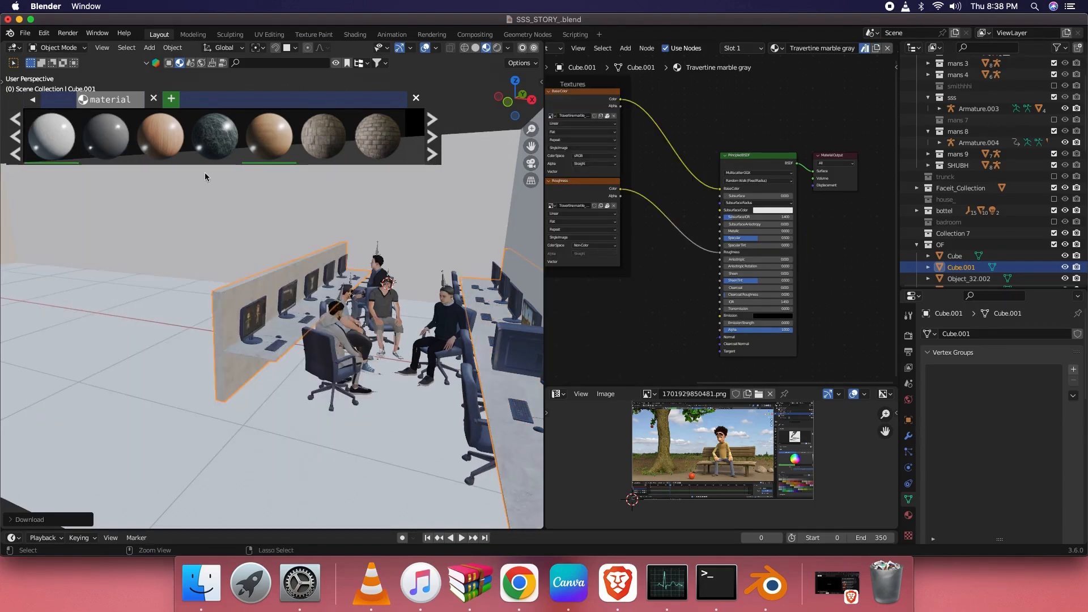
Step: Apply the Travertine marble Beige material to the room's walls and floor
click(96, 239)
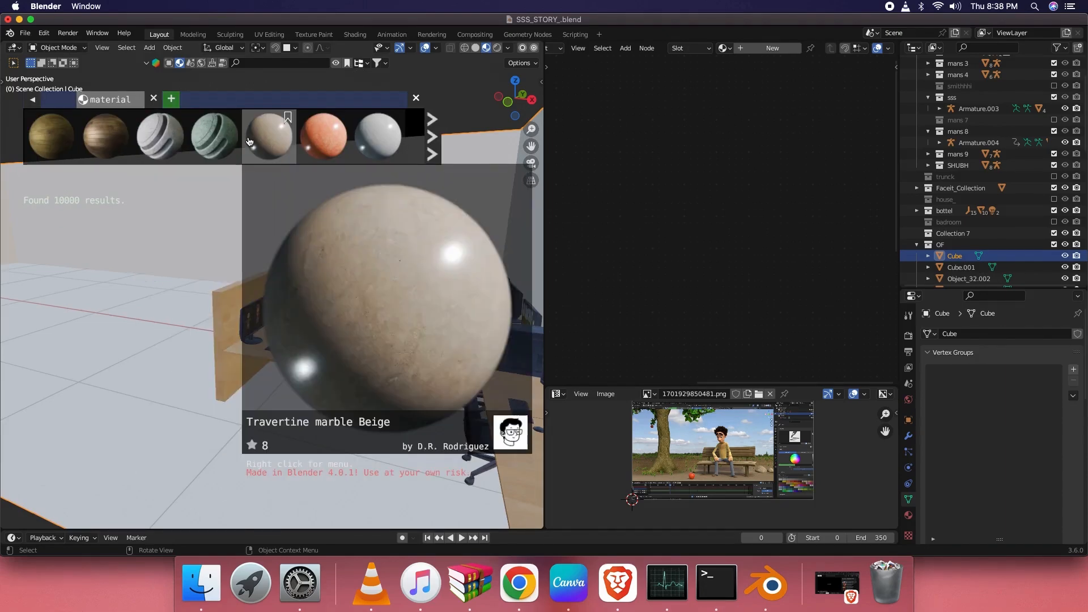
drag(266, 143, 187, 264)
middle_drag(186, 265, 262, 306)
scroll(311, 278, up, 5)
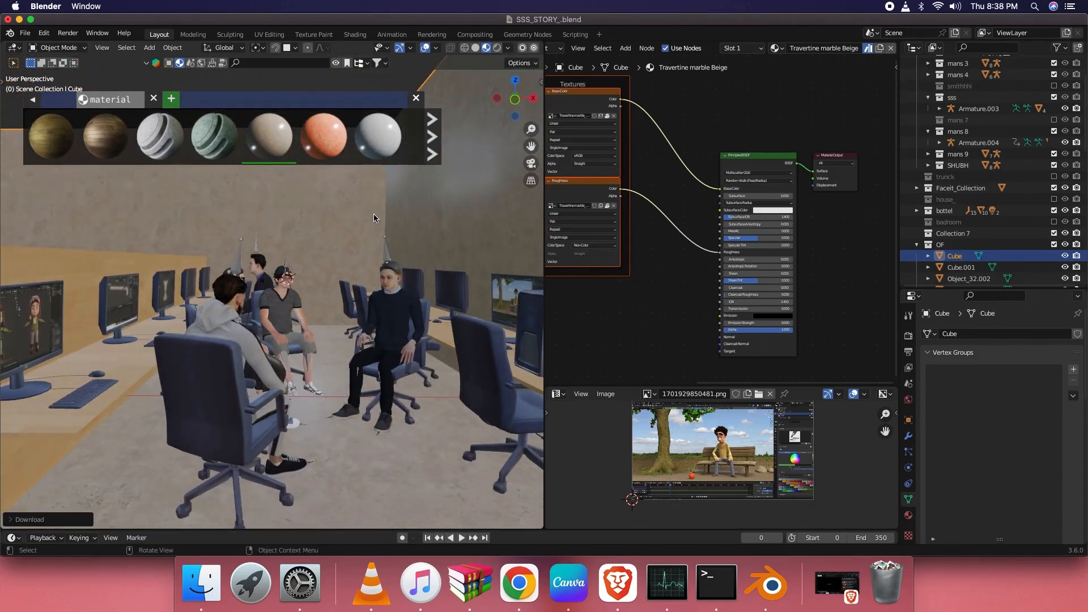
scroll(373, 218, down, 4)
scroll(293, 230, up, 3)
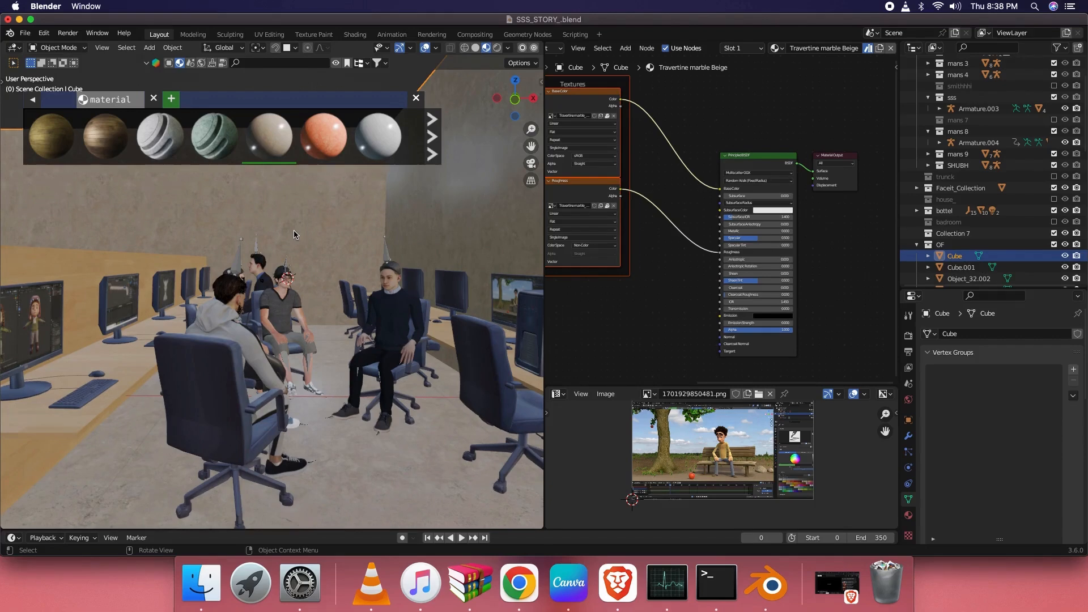
Step: In Edit Mode on the room, select all the wall faces and leave the floor unselected
middle_drag(293, 231, 306, 227)
scroll(319, 223, down, 5)
key(Tab)
key(ctrl+l)
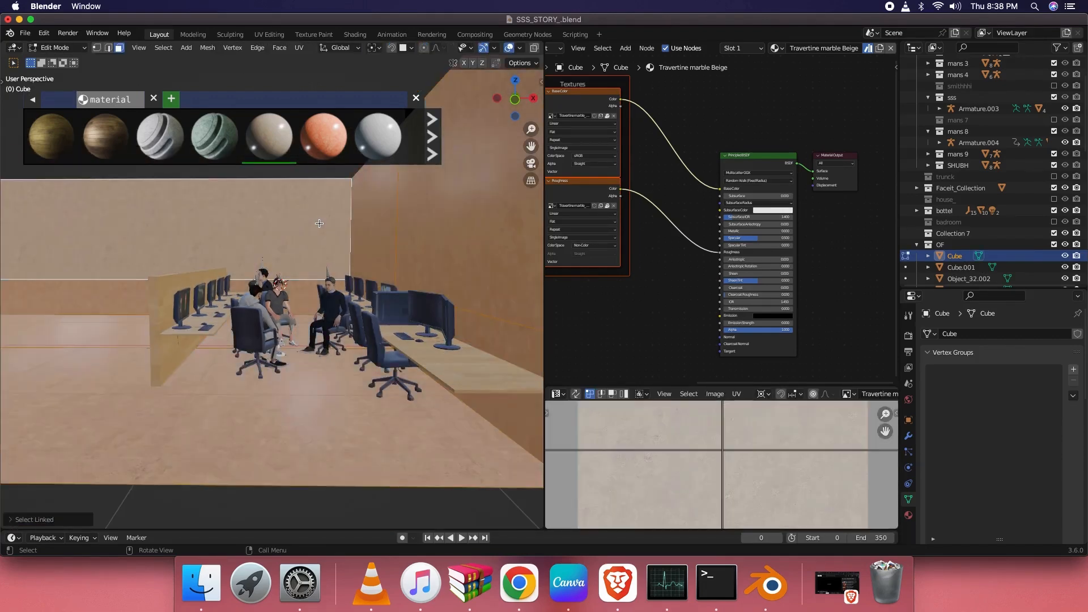
click(360, 239)
shift+click(405, 244)
shift+click(326, 246)
shift+click(329, 296)
shift+click(475, 325)
middle_drag(354, 297, 326, 333)
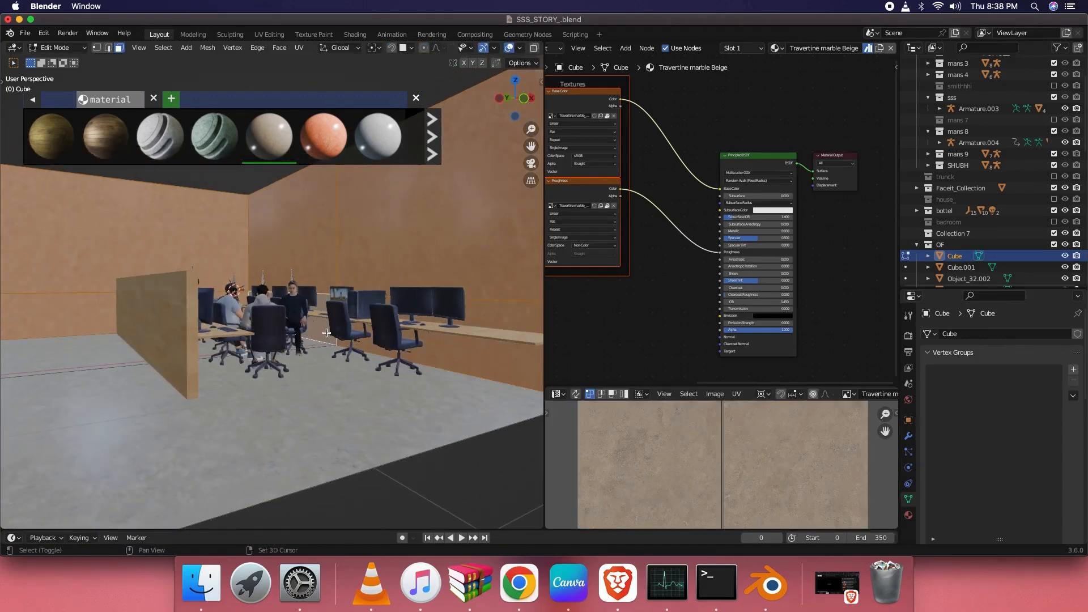
Step: Add a second material slot to the room and assign a new material in it to the selected walls
click(754, 50)
click(803, 72)
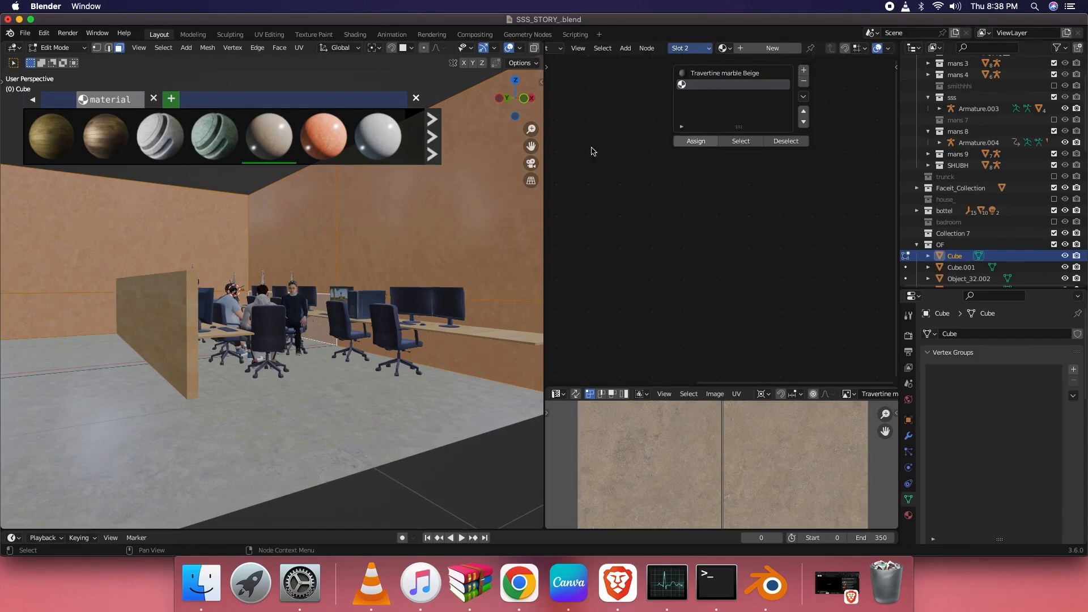
click(754, 51)
middle_drag(334, 238, 319, 227)
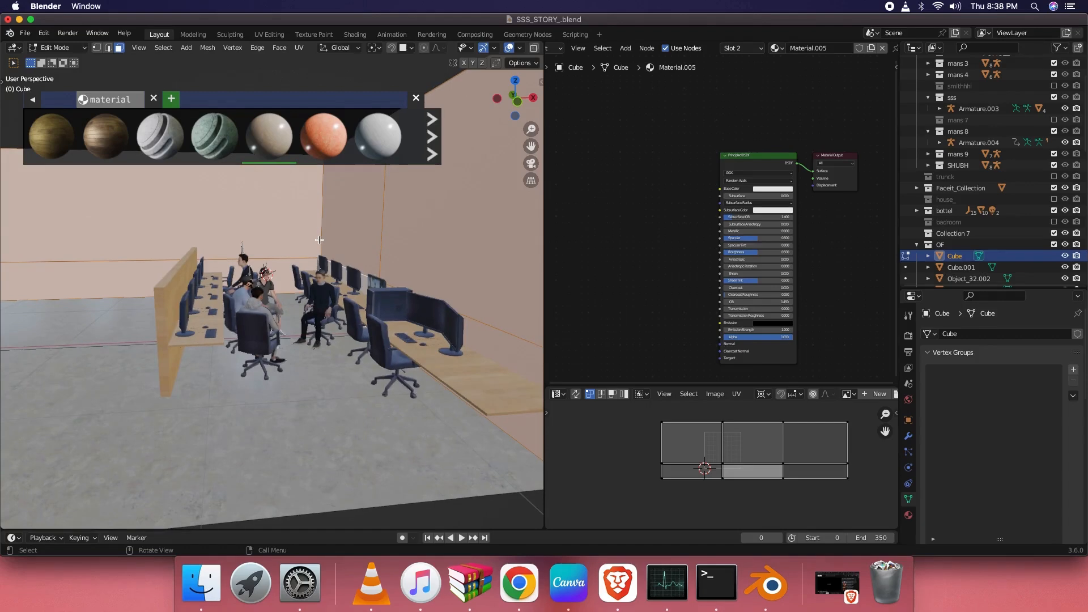
Step: Set the wall material's Base Color to a medium grey and return to Object Mode
scroll(317, 233, up, 8)
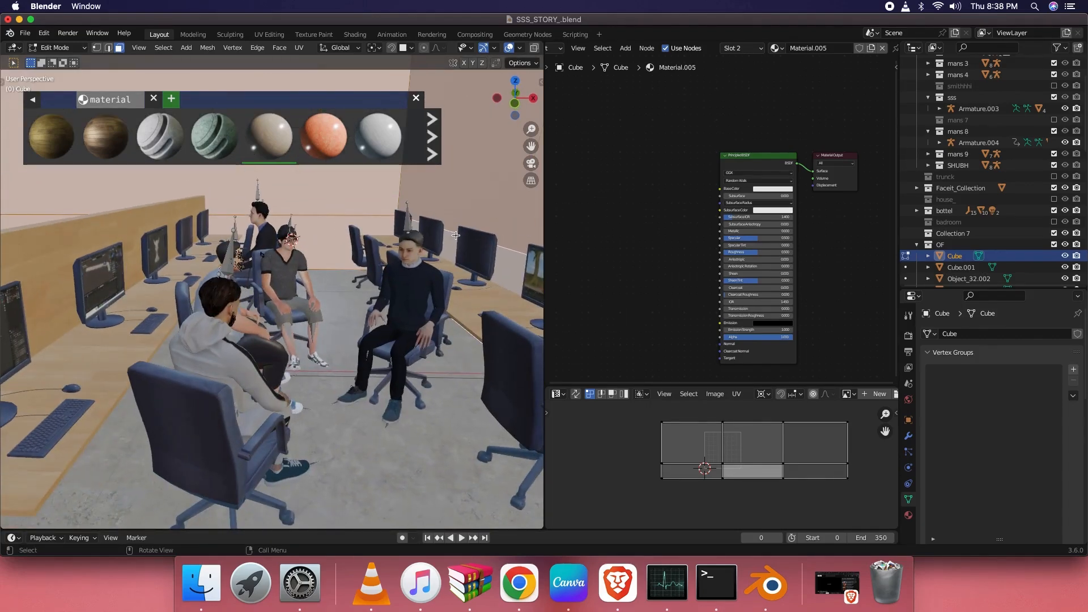
scroll(723, 218, up, 2)
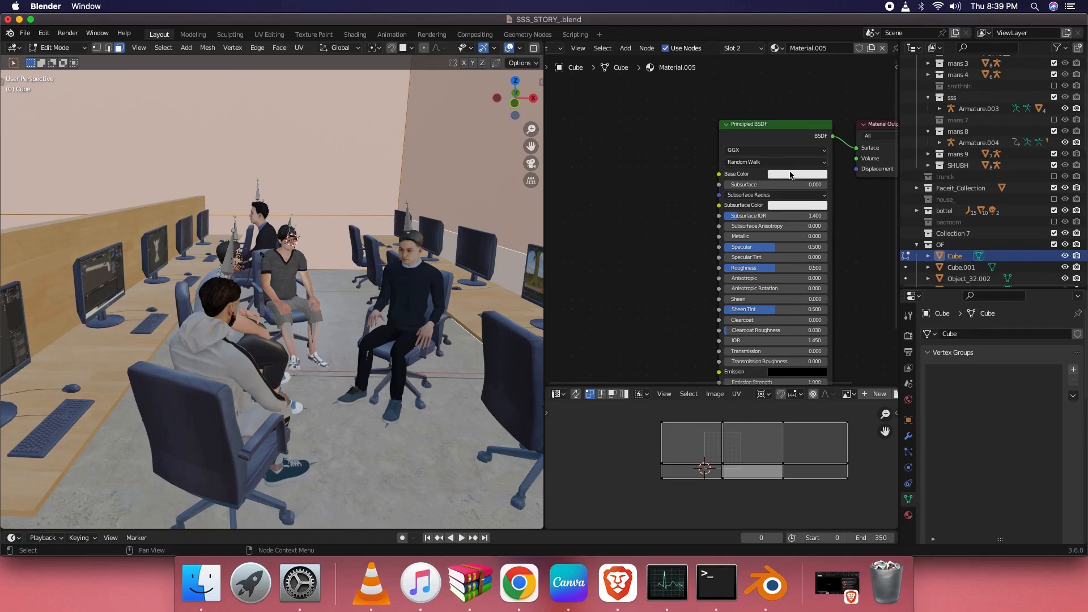
click(798, 174)
click(848, 67)
key(Tab)
scroll(343, 161, down, 5)
scroll(341, 168, up, 5)
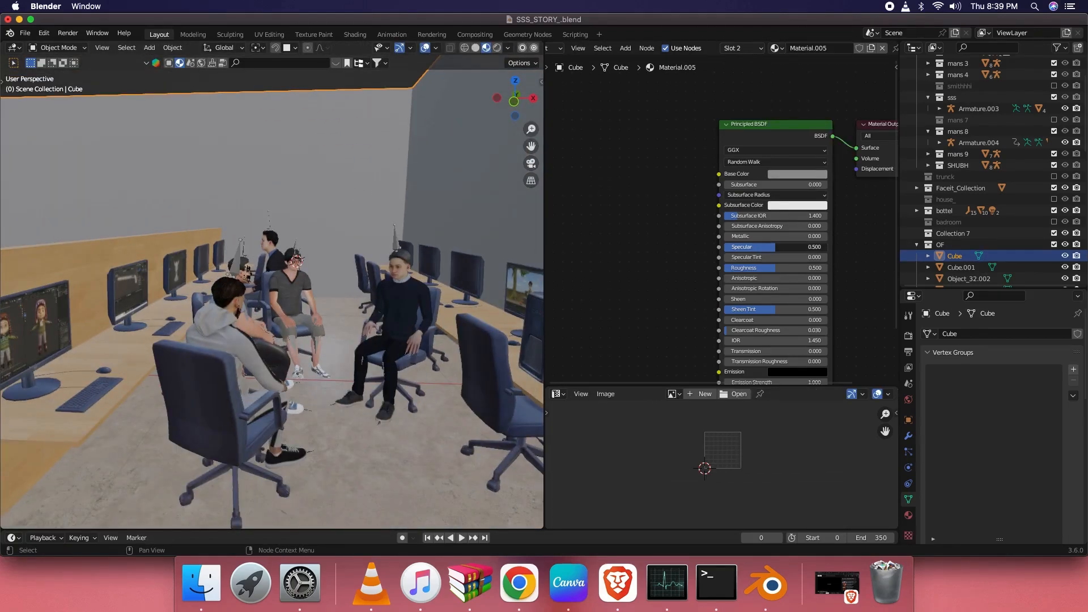
Step: Set the Mapping scale of the desks' wood parquet material to 2 on X, Y and Z
middle_drag(338, 250, 289, 244)
click(120, 276)
scroll(683, 290, up, 6)
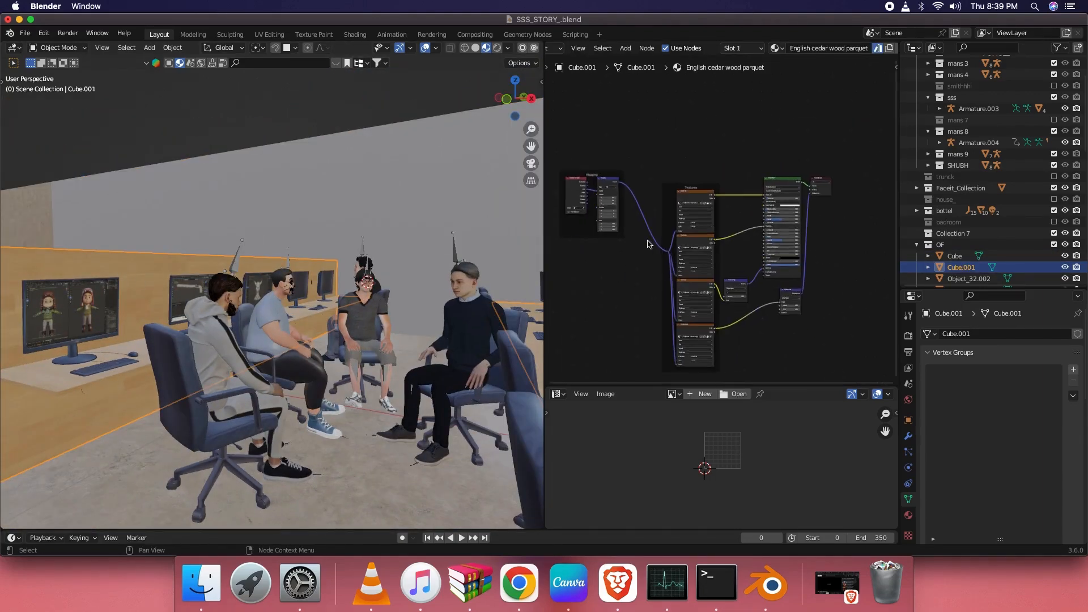
drag(684, 290, 683, 310)
text(2)
key(Return)
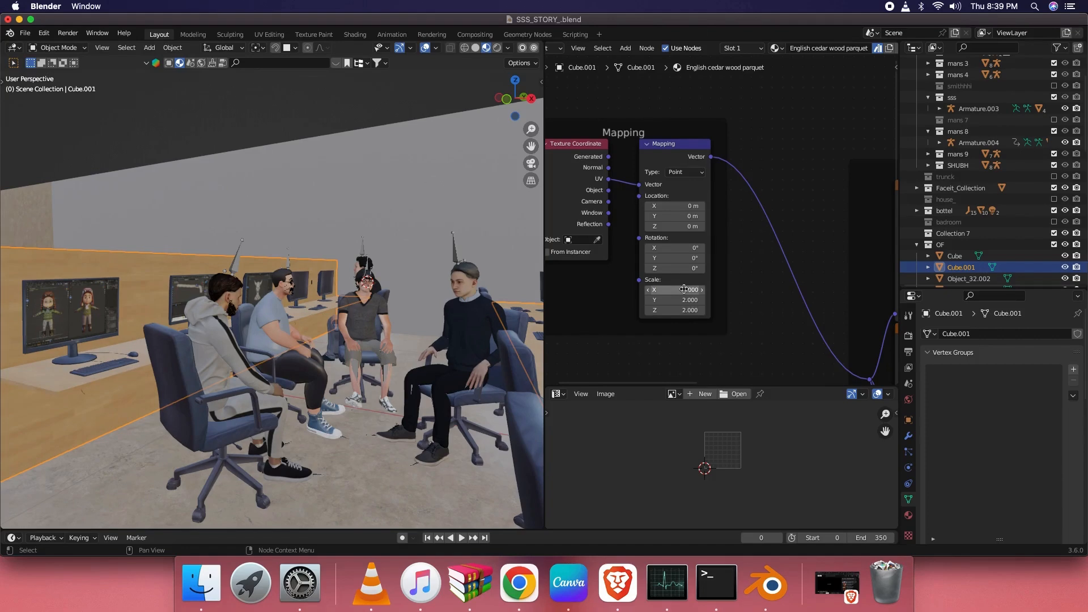
middle_drag(340, 218, 395, 228)
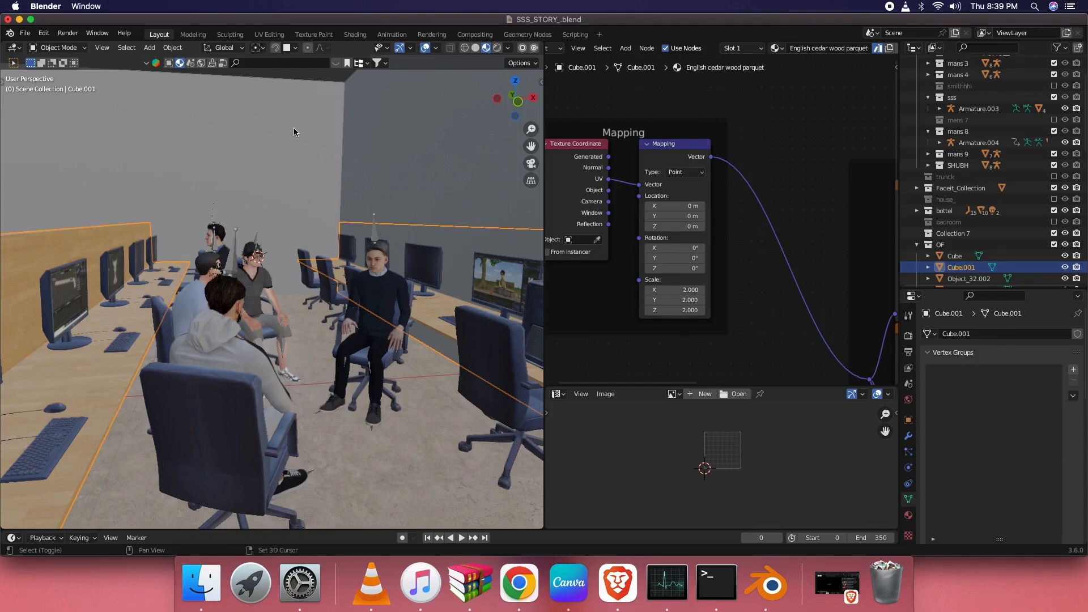
Step: Examine the textured room, desks and seated characters from several angles and distances
key(KP_Decimal)
middle_drag(279, 262, 333, 176)
scroll(314, 271, up, 5)
click(331, 174)
middle_drag(334, 221, 73, 235)
scroll(226, 238, up, 4)
middle_drag(334, 238, 425, 242)
scroll(424, 242, down, 5)
middle_drag(346, 283, 242, 280)
scroll(335, 263, up, 5)
scroll(306, 264, down, 3)
scroll(295, 264, up, 3)
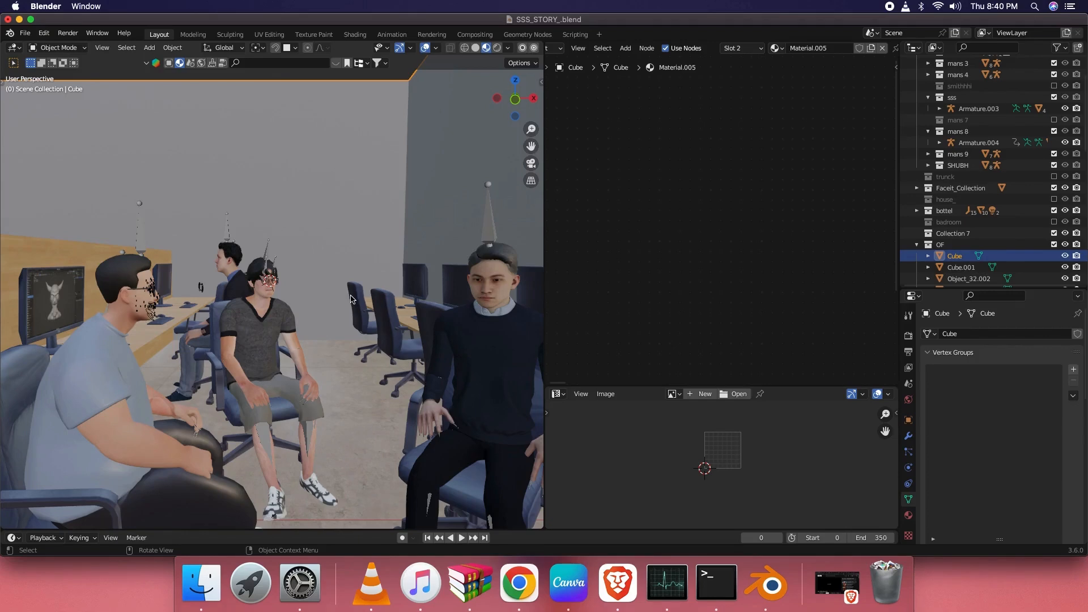
scroll(301, 305, up, 5)
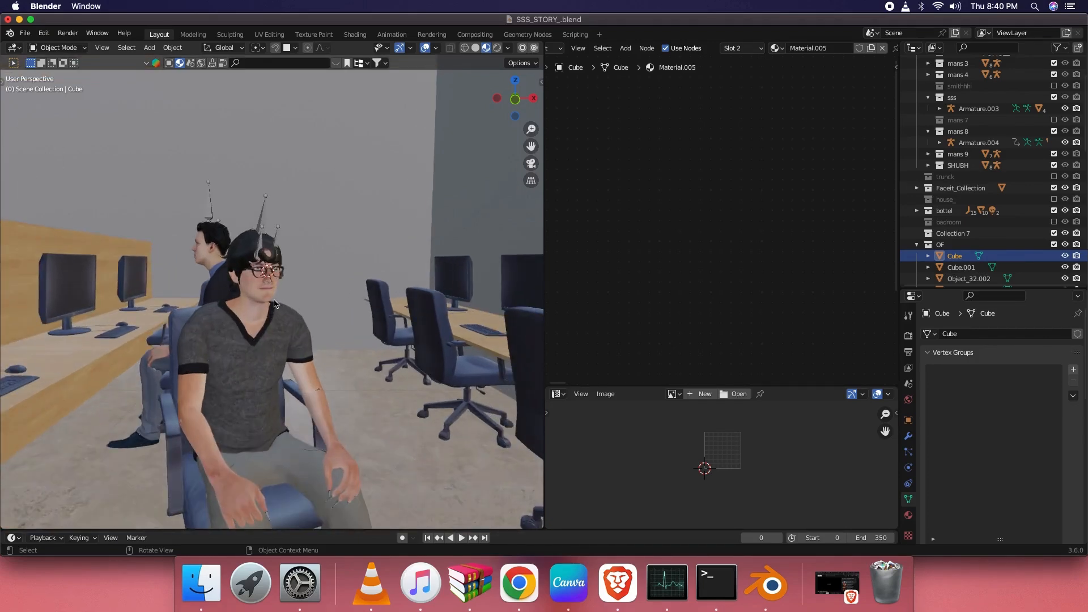
scroll(269, 326, down, 6)
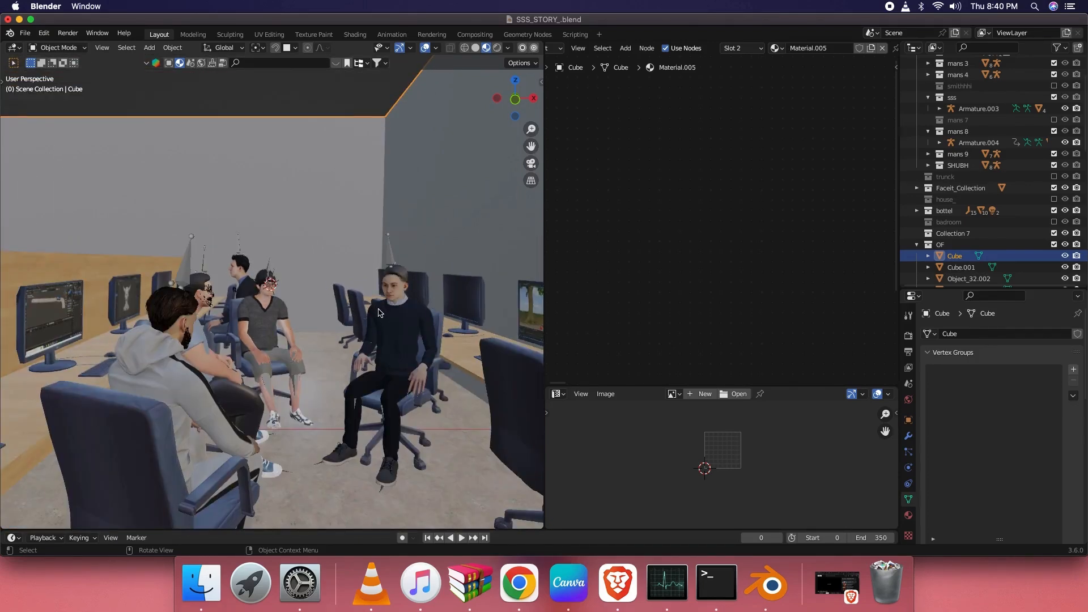
Step: Examine the sweater character's face up close and select the armature of the seated V-neck character
click(378, 309)
scroll(324, 295, up, 10)
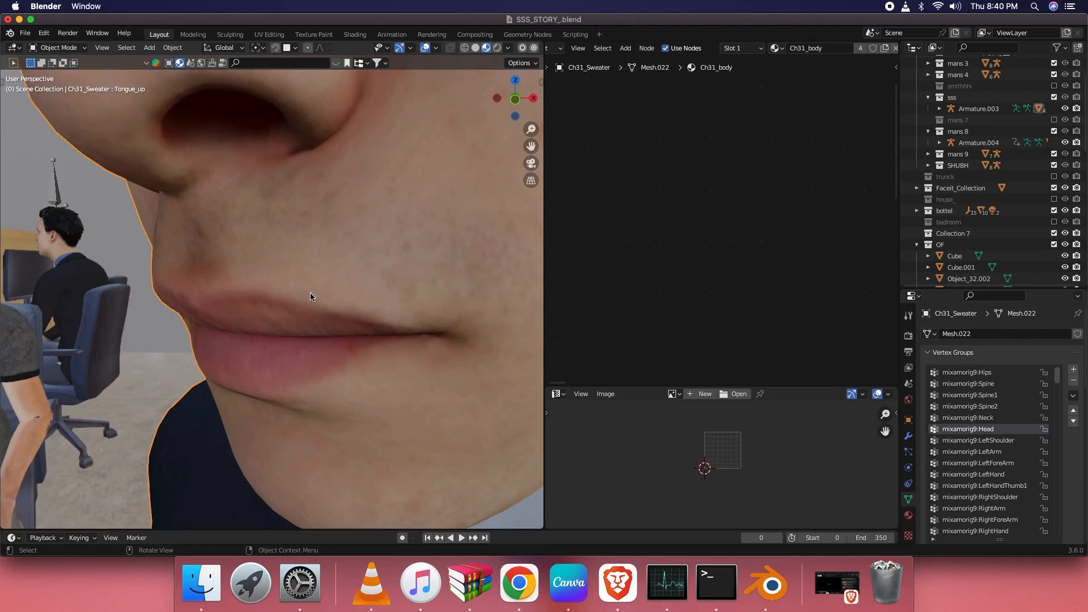
scroll(324, 295, down, 15)
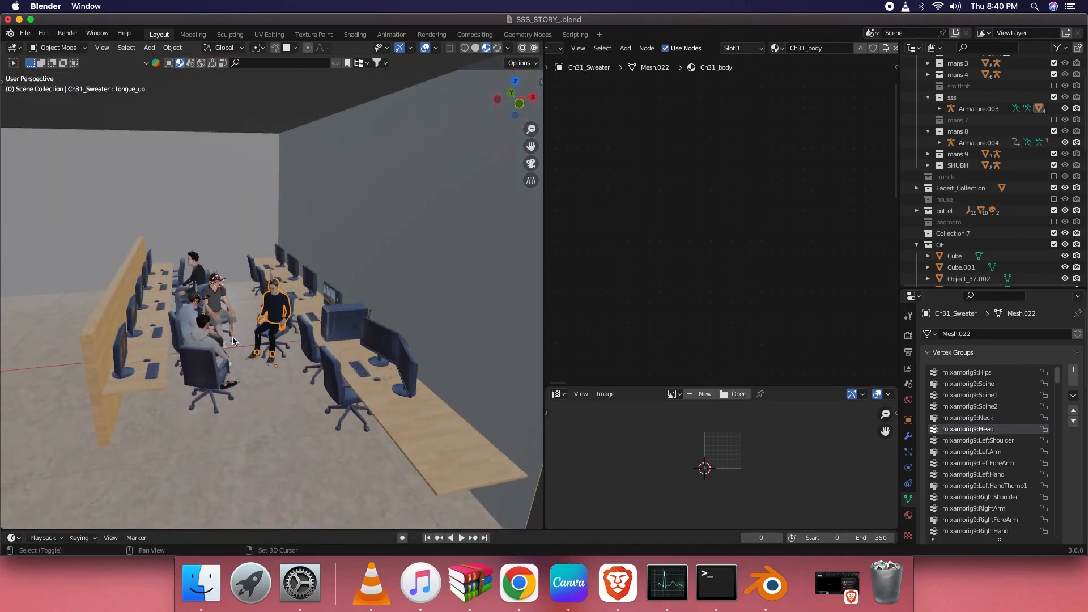
scroll(229, 339, up, 8)
click(205, 267)
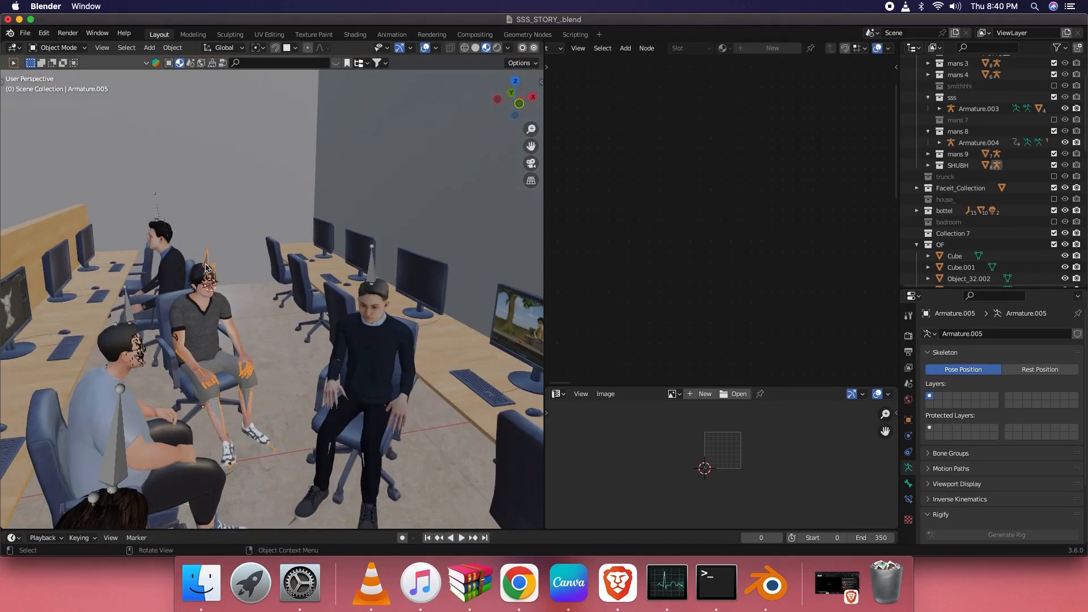
scroll(206, 267, down, 8)
Step: Enlarge the timeline, select the hoodie character's armature and return the playhead to the start frame
drag(542, 531, 538, 510)
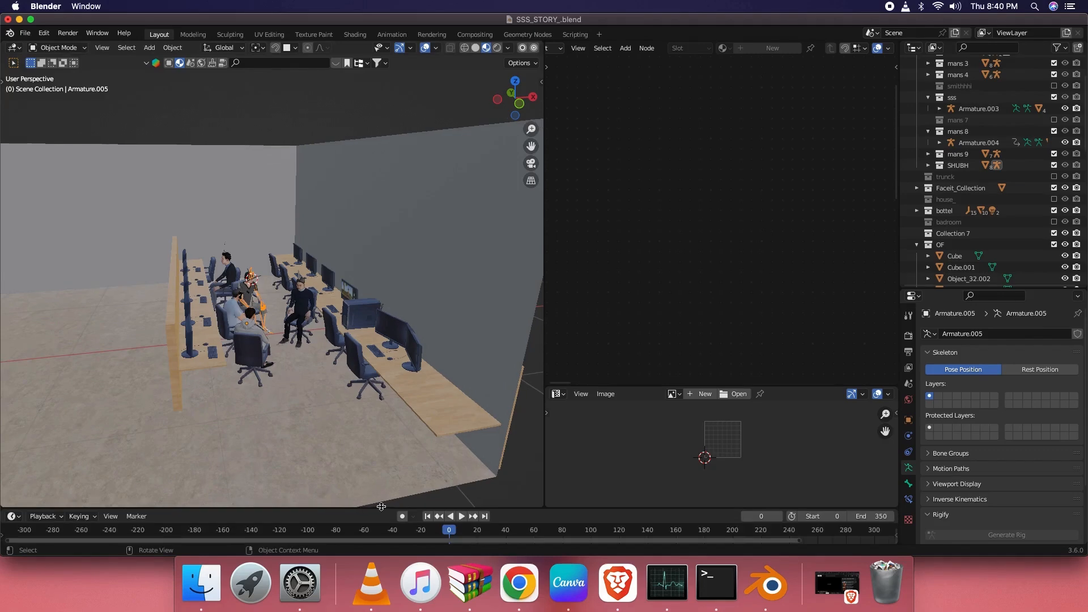
click(537, 535)
scroll(288, 359, up, 6)
middle_drag(288, 359, 235, 355)
click(491, 534)
click(199, 318)
click(428, 516)
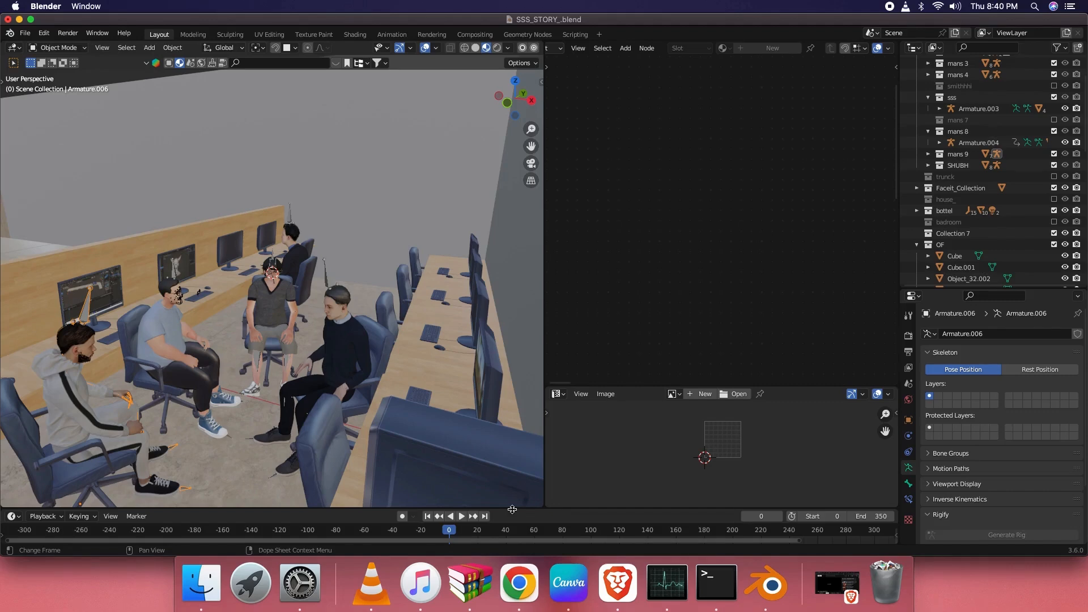
Step: Enlarge the timeline and preview the hoodie character's animation in playback
drag(512, 509, 498, 398)
key(ctrl+Tab)
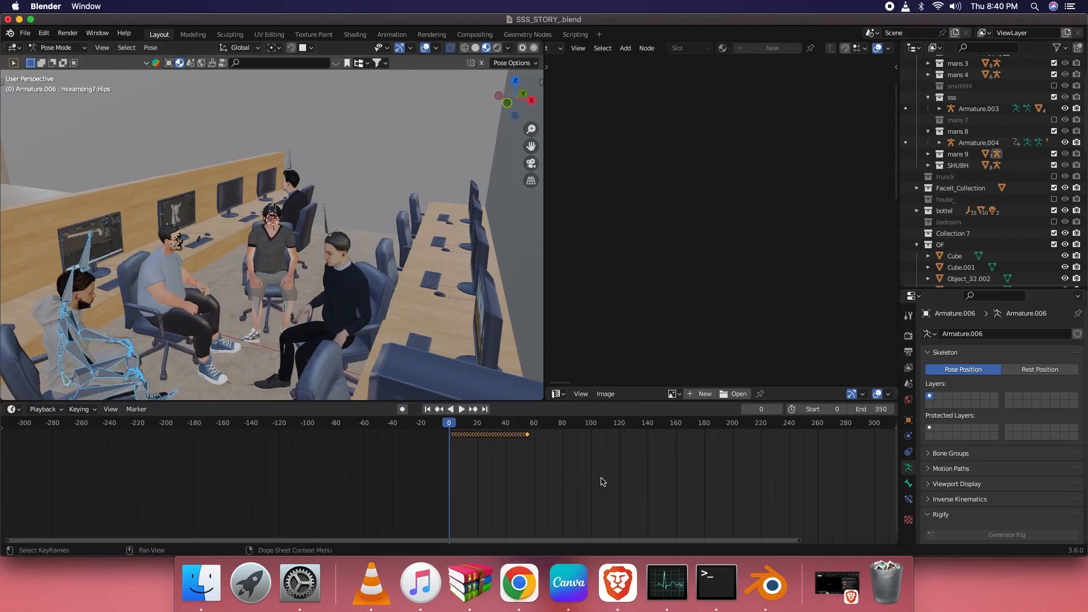
key(ctrl+Tab)
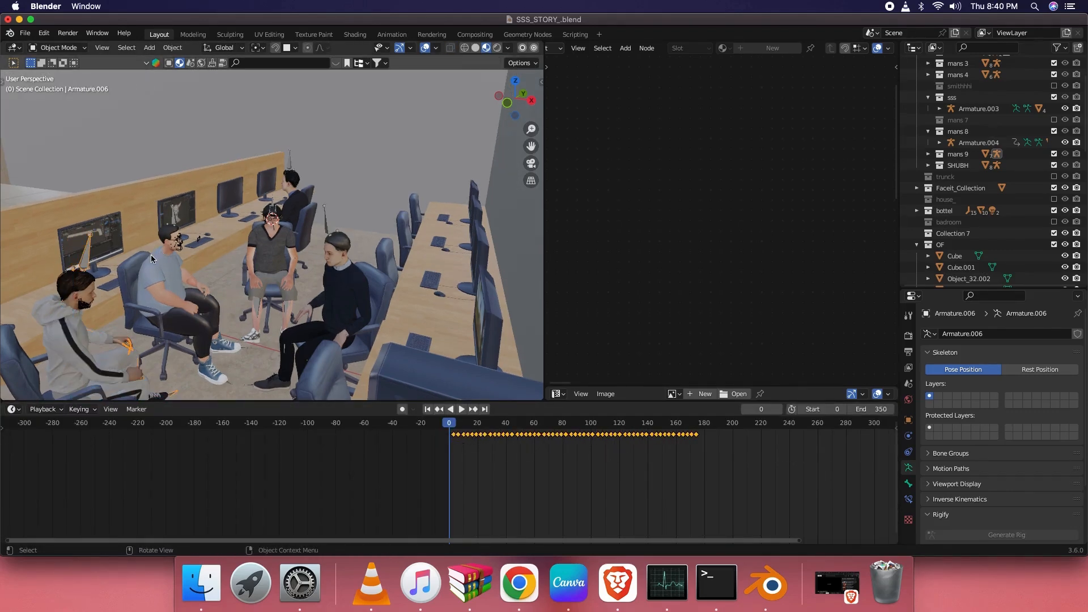
key(space)
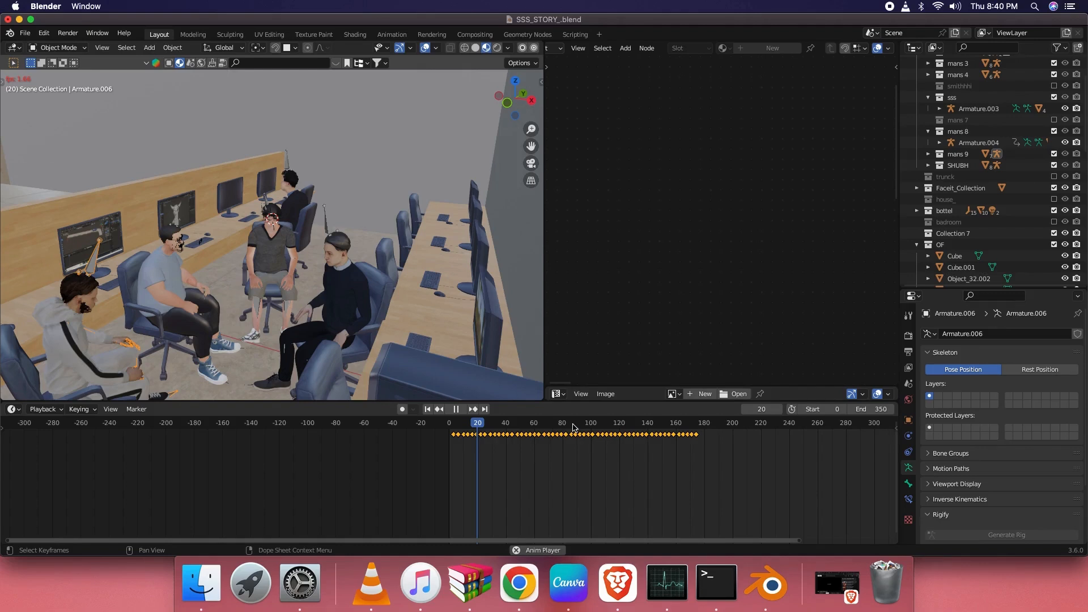
click(514, 428)
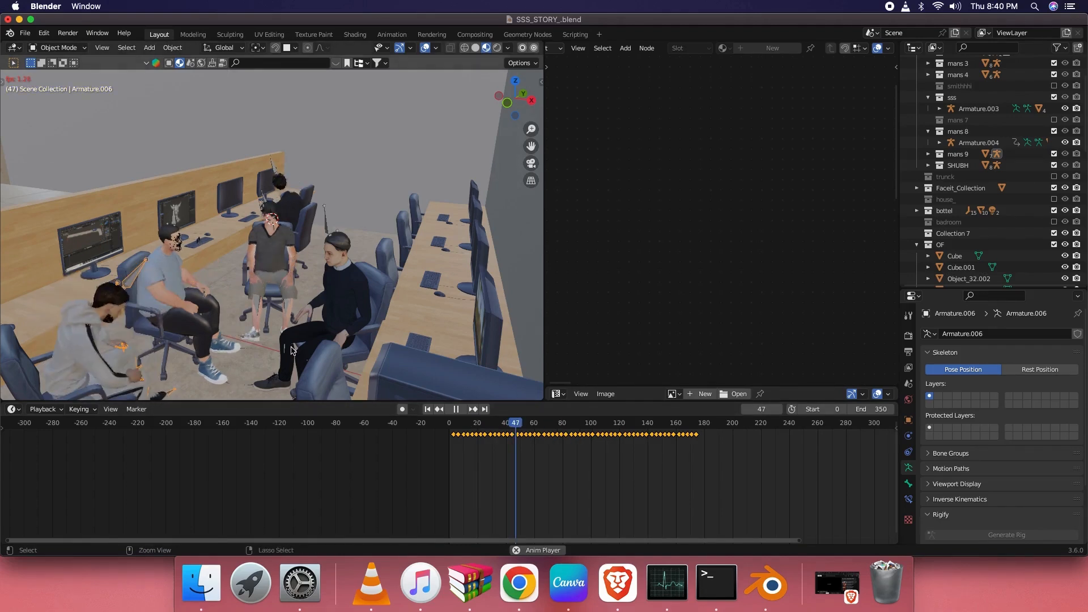
key(super+z)
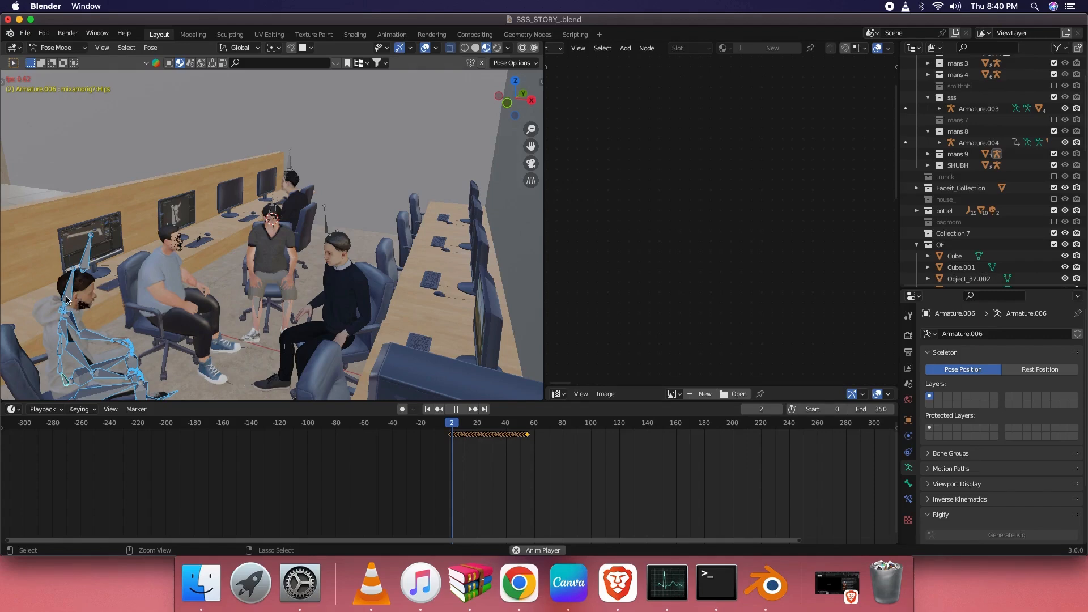
Step: Stop the playback and select all bones of the hoodie character's armature in Pose Mode
click(168, 271)
scroll(171, 267, up, 5)
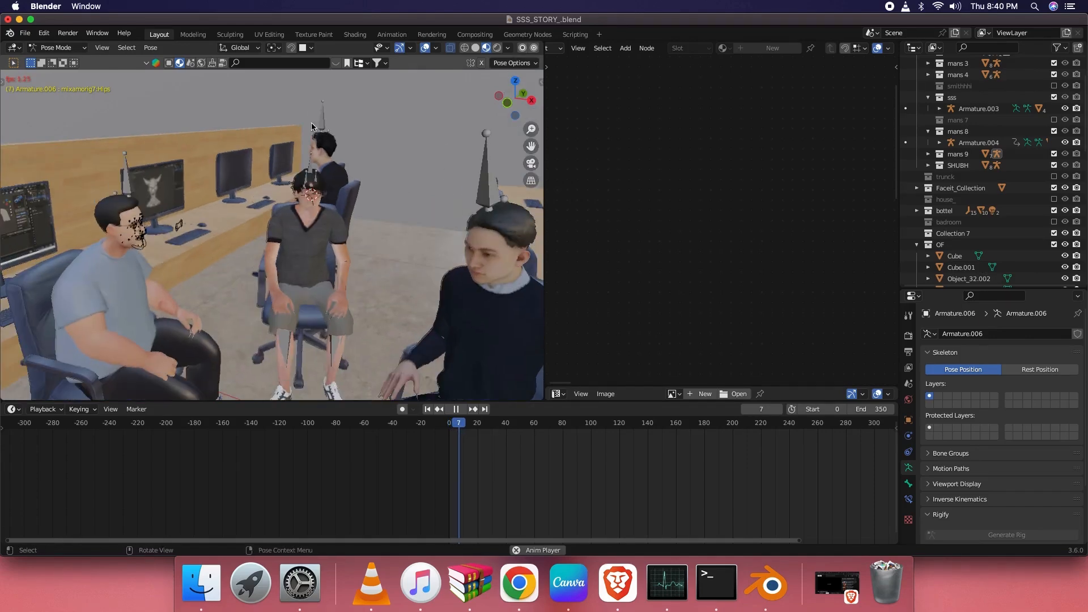
scroll(430, 274, down, 5)
key(space)
middle_drag(338, 286, 373, 288)
key(a)
scroll(510, 454, up, 8)
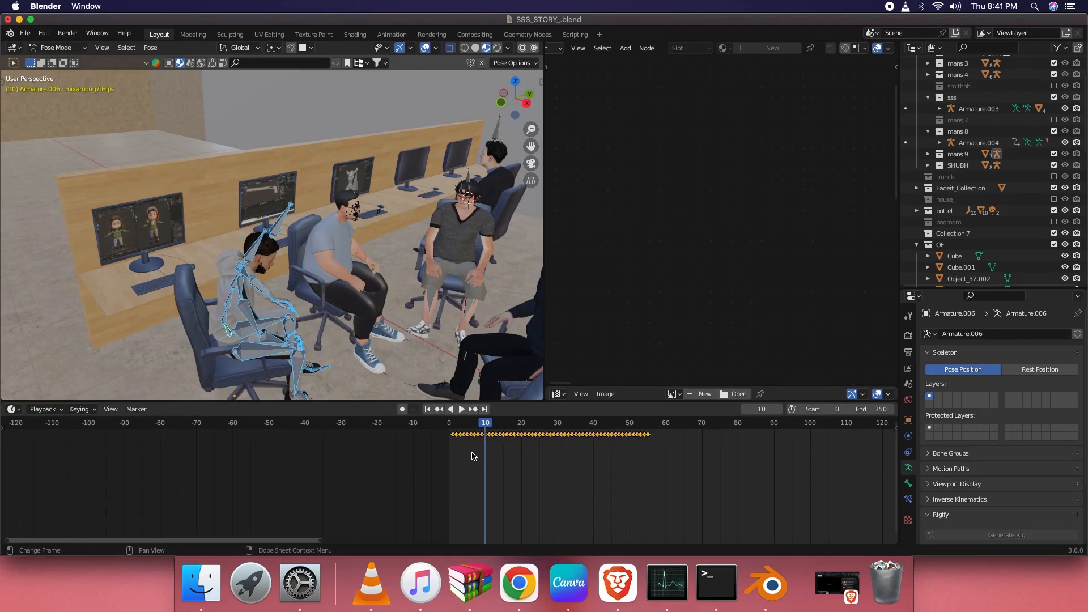
Step: Shift the hoodie armature's keyframes from frame 9 onward by about 140 frames and return to Object Mode
key(space)
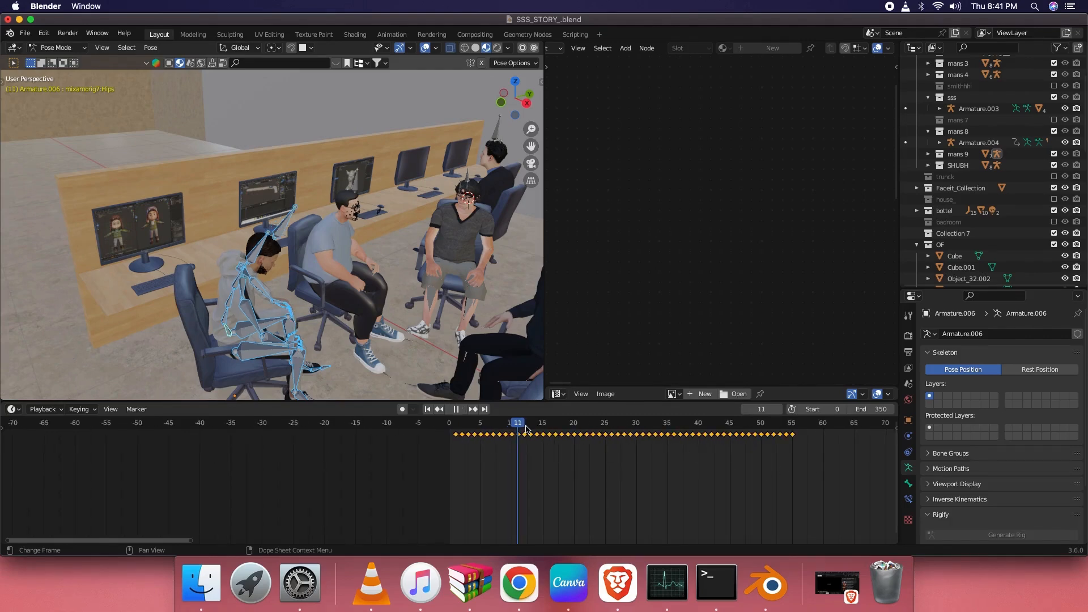
drag(516, 430, 504, 429)
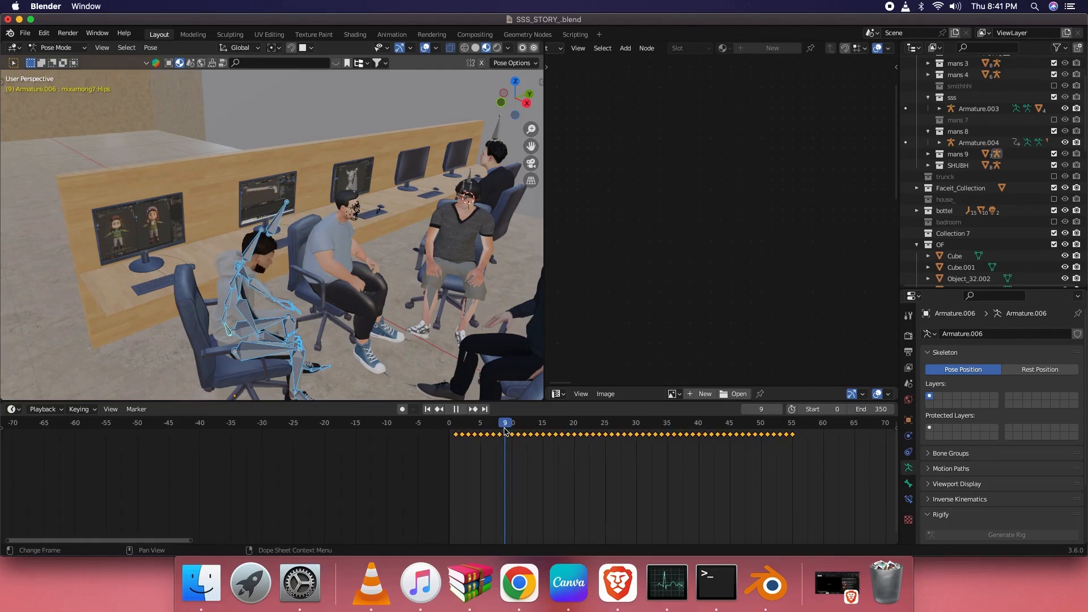
drag(853, 476, 504, 429)
scroll(559, 454, down, 10)
key(g)
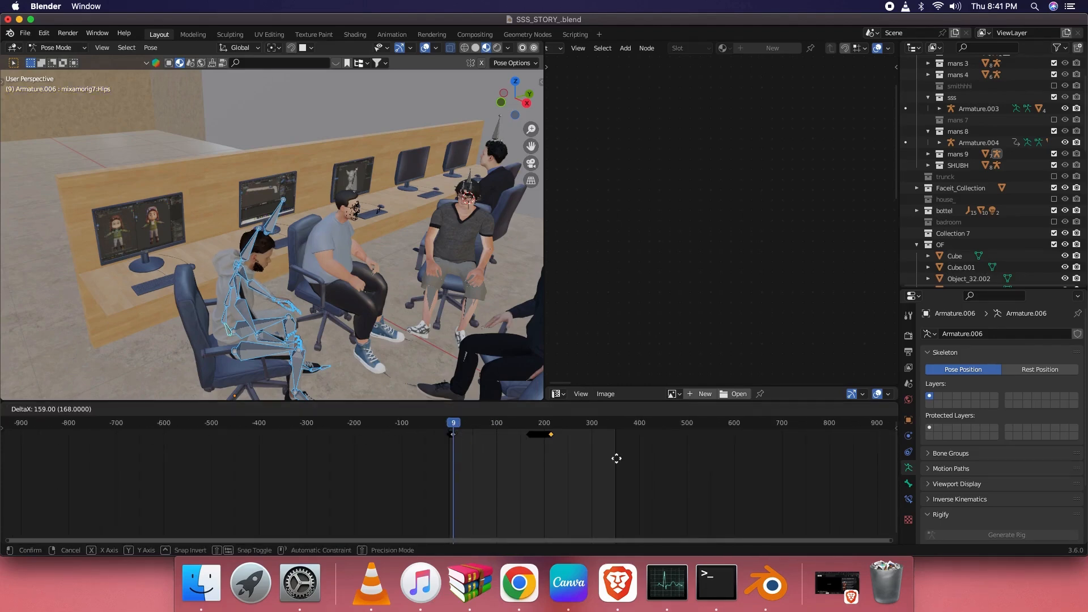
click(607, 460)
key(ctrl+Tab)
Step: Examine the seated characters and desks from several angles and switch the viewport to solid shading
scroll(380, 255, left, 10)
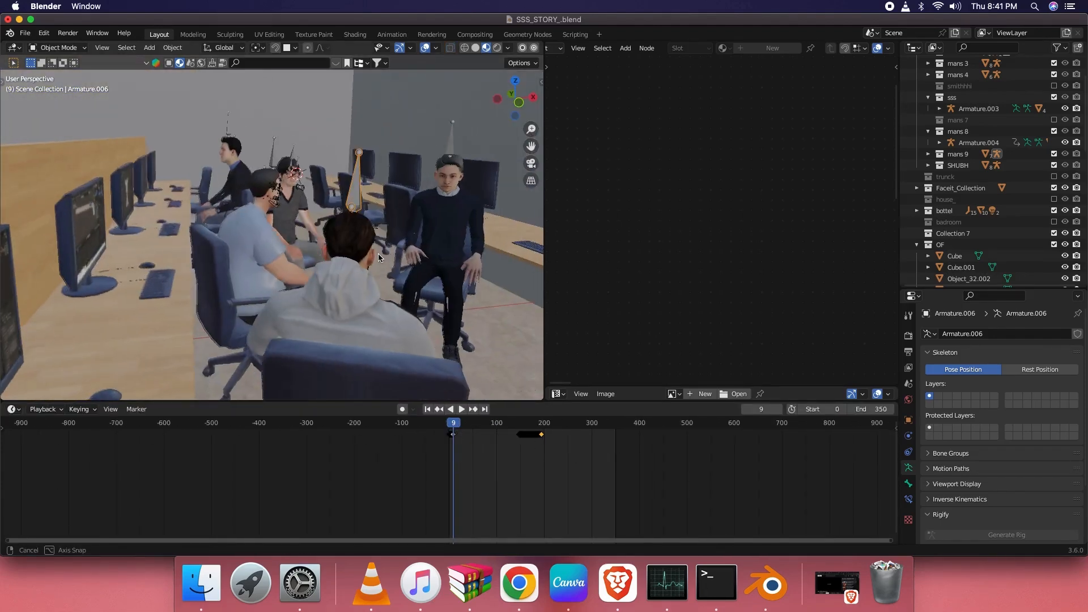
scroll(379, 255, down, 10)
scroll(378, 255, up, 10)
scroll(286, 243, right, 10)
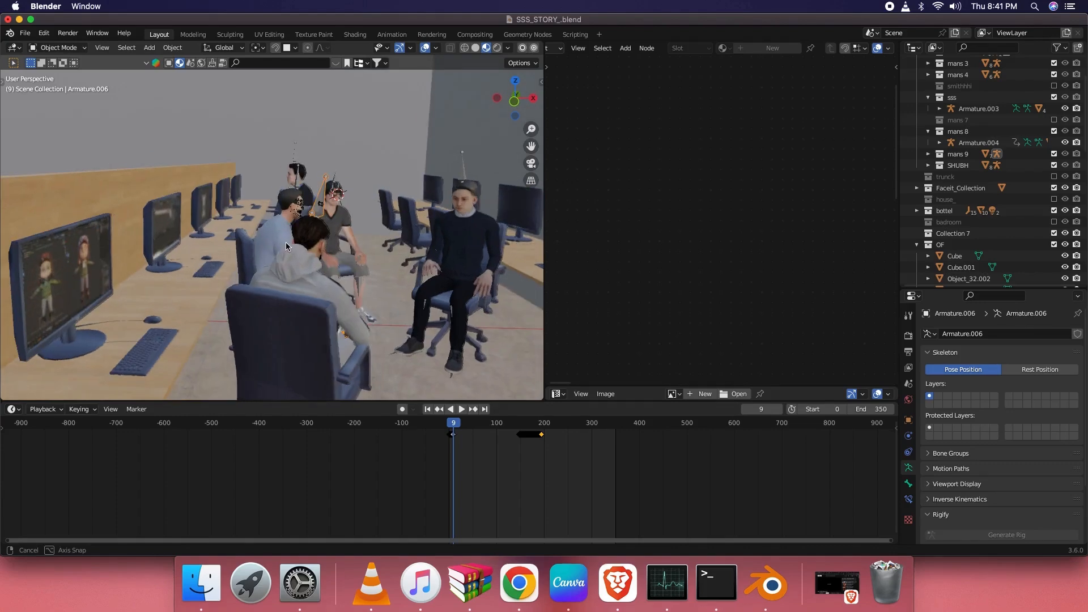
scroll(286, 244, right, 3)
click(165, 301)
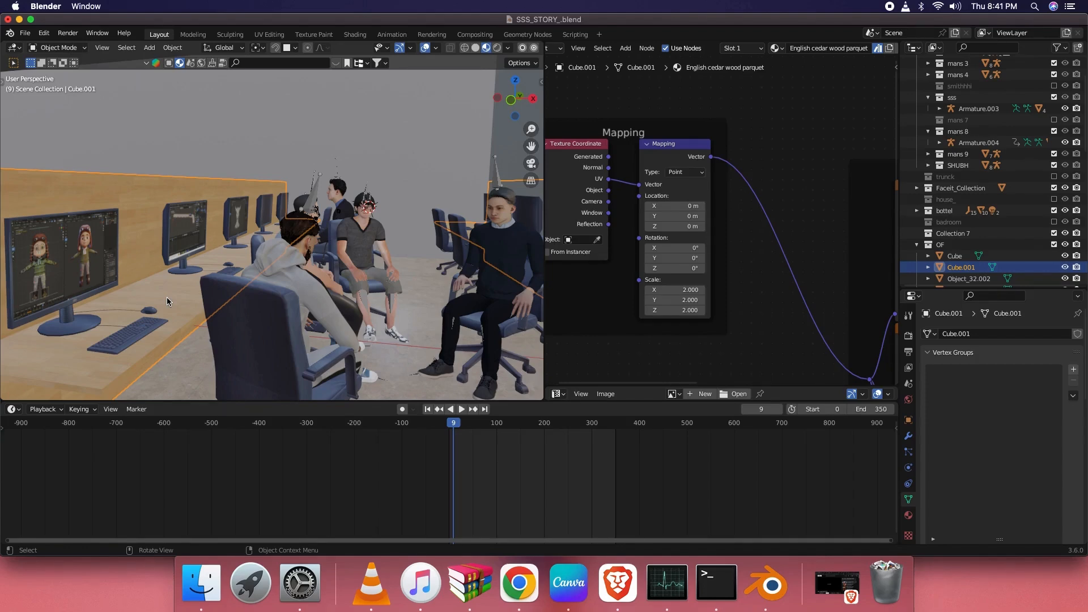
scroll(140, 310, down, 6)
click(479, 49)
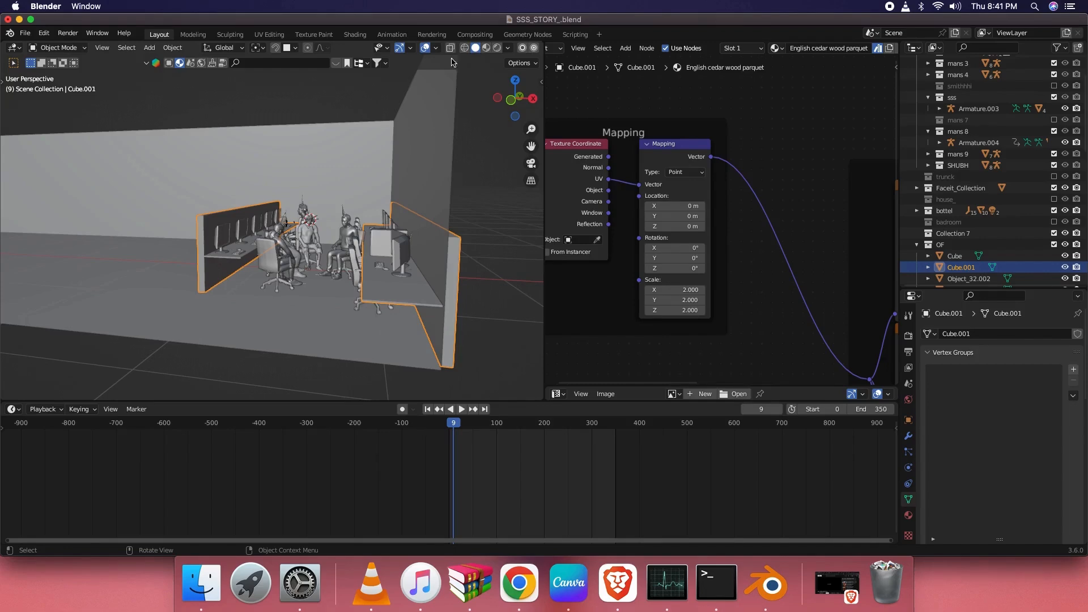
middle_drag(366, 149, 328, 177)
scroll(328, 178, down, 10)
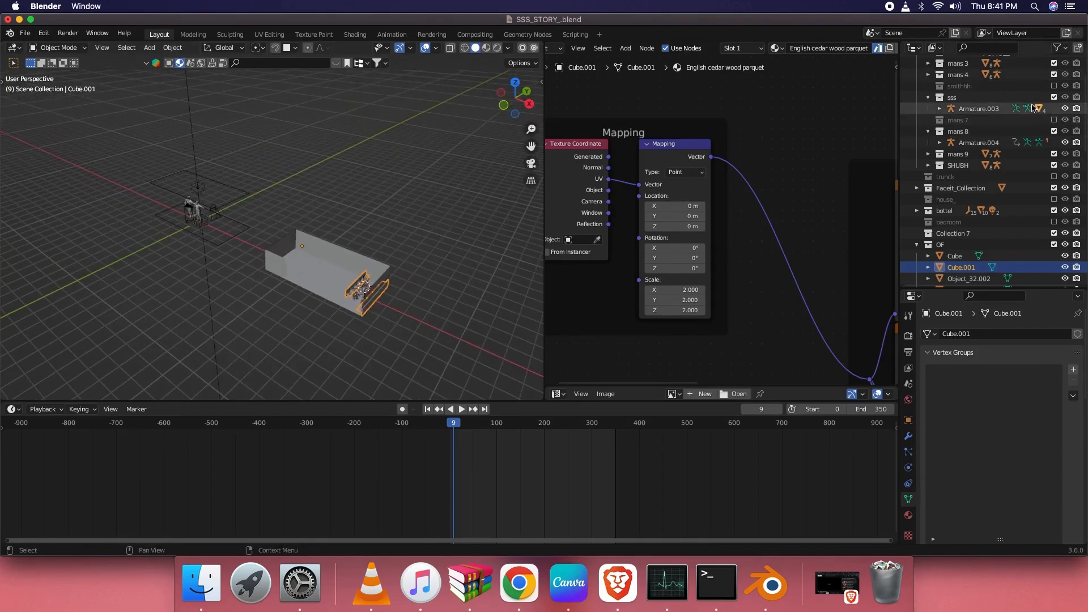
Step: Show the house_ collection, look through its dining room for props and hide the collection again
click(1055, 199)
scroll(113, 204, up, 5)
key(shift+b)
drag(143, 176, 153, 195)
scroll(153, 194, down, 5)
mouse_move(164, 199)
middle_down()
mouse_move(259, 248)
mouse_move(169, 188)
middle_up()
scroll(259, 248, up, 5)
shift+middle_drag(295, 204, 218, 215)
scroll(127, 253, down, 6)
scroll(353, 228, up, 5)
scroll(353, 228, down, 5)
scroll(327, 255, down, 3)
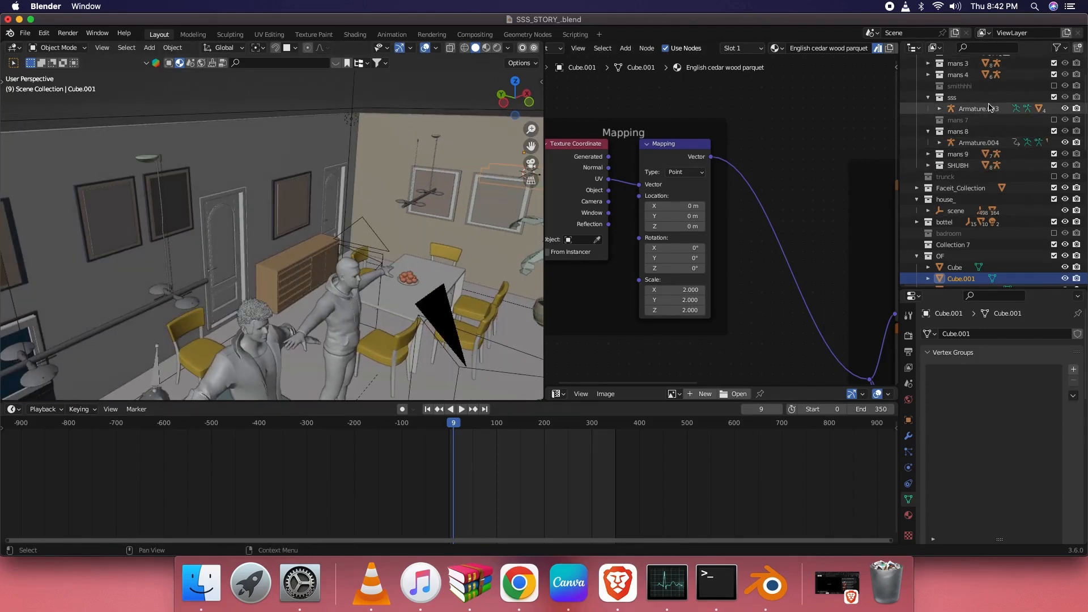
click(1055, 199)
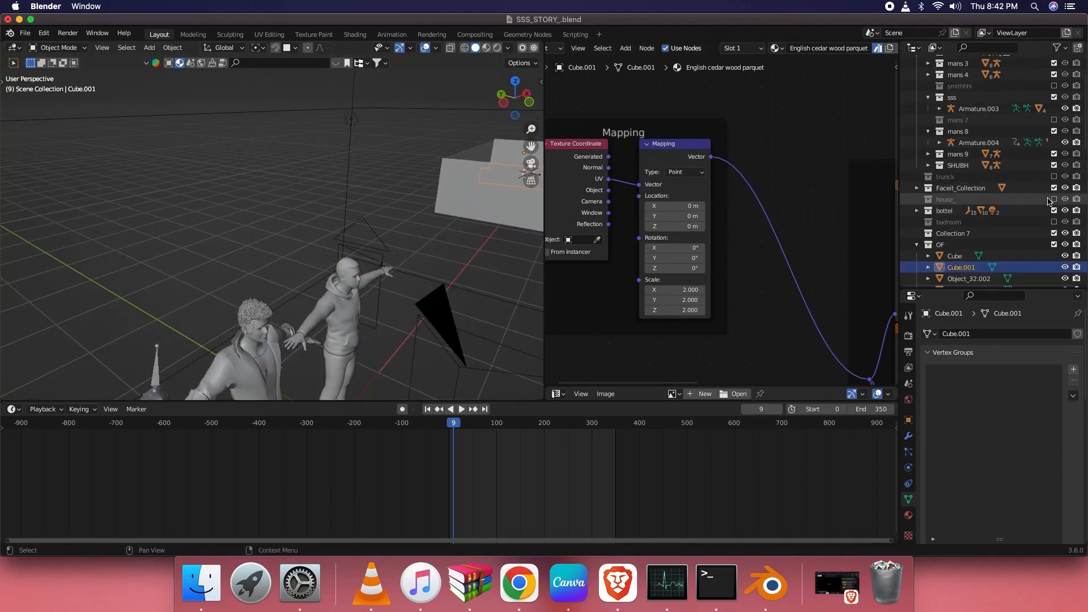
Step: Show the badroom collection and look over the bedroom's shelves and furniture for reusable props
click(1055, 222)
scroll(363, 188, down, 4)
scroll(343, 127, up, 8)
middle_drag(343, 127, 262, 156)
drag(256, 129, 285, 152)
middle_drag(286, 152, 272, 233)
click(309, 244)
scroll(309, 244, down, 2)
key(g)
click(308, 223)
scroll(309, 222, down, 5)
scroll(246, 243, up, 3)
scroll(247, 244, down, 2)
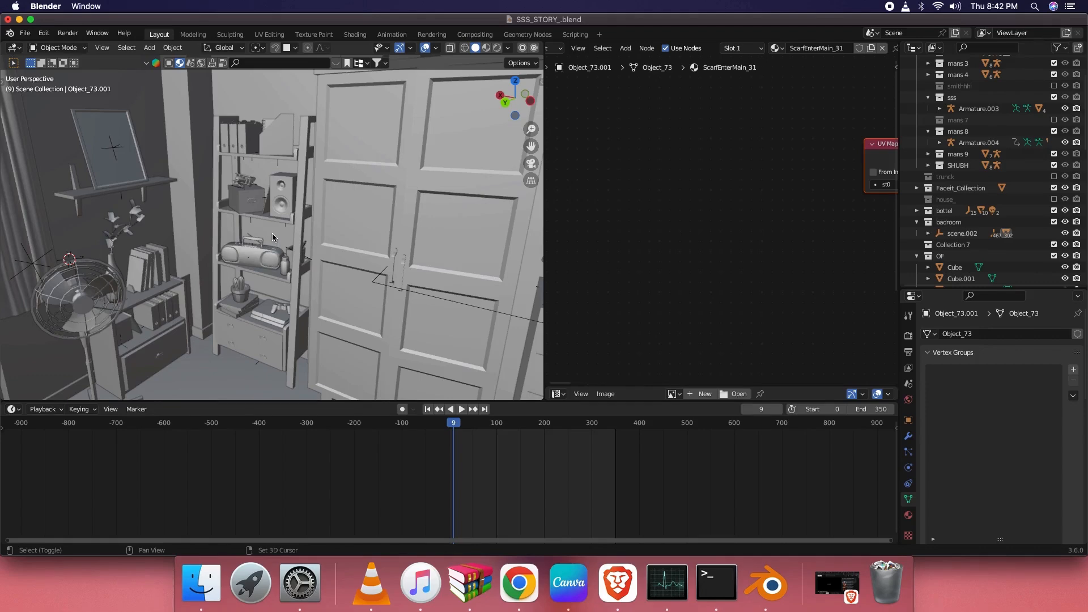
Step: Duplicate the upright plastic bottle in front of the bedroom's trash bin and set the copy beside it
scroll(245, 184, up, 8)
scroll(246, 185, down, 10)
middle_drag(245, 184, 318, 205)
shift+middle_drag(317, 204, 170, 173)
scroll(170, 172, up, 4)
shift+middle_drag(442, 247, 287, 178)
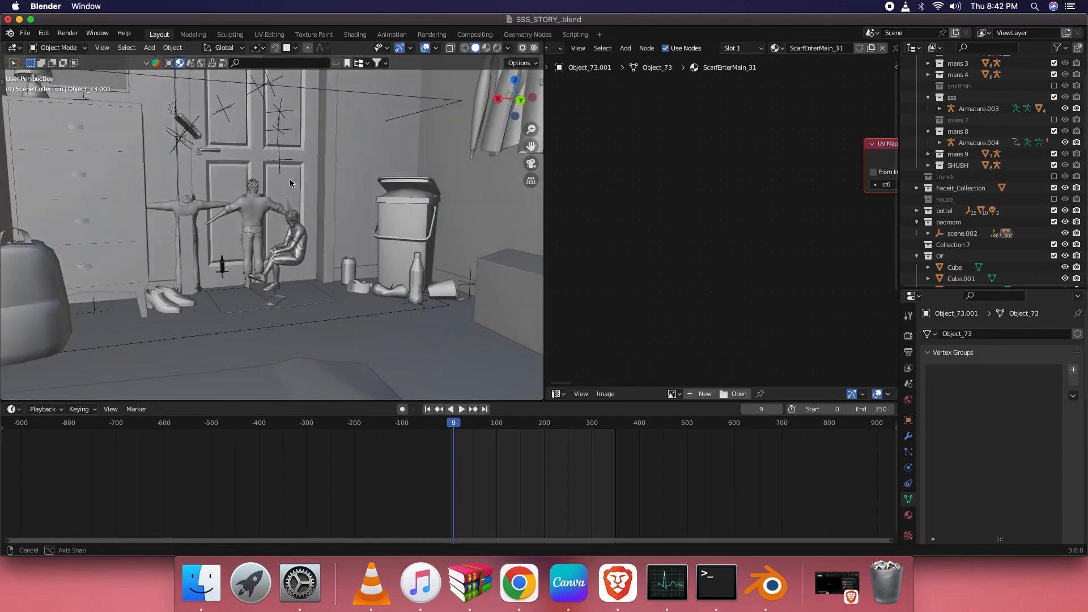
scroll(287, 179, up, 5)
shift+middle_drag(431, 252, 318, 249)
middle_drag(317, 250, 329, 251)
scroll(330, 254, up, 2)
click(387, 373)
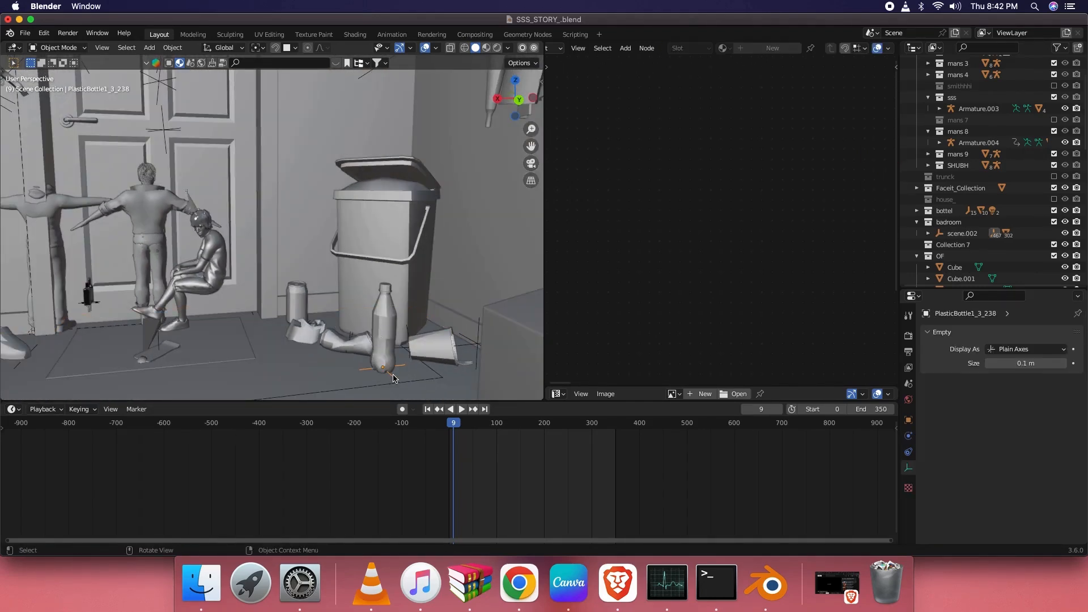
click(379, 341)
key(shift+d)
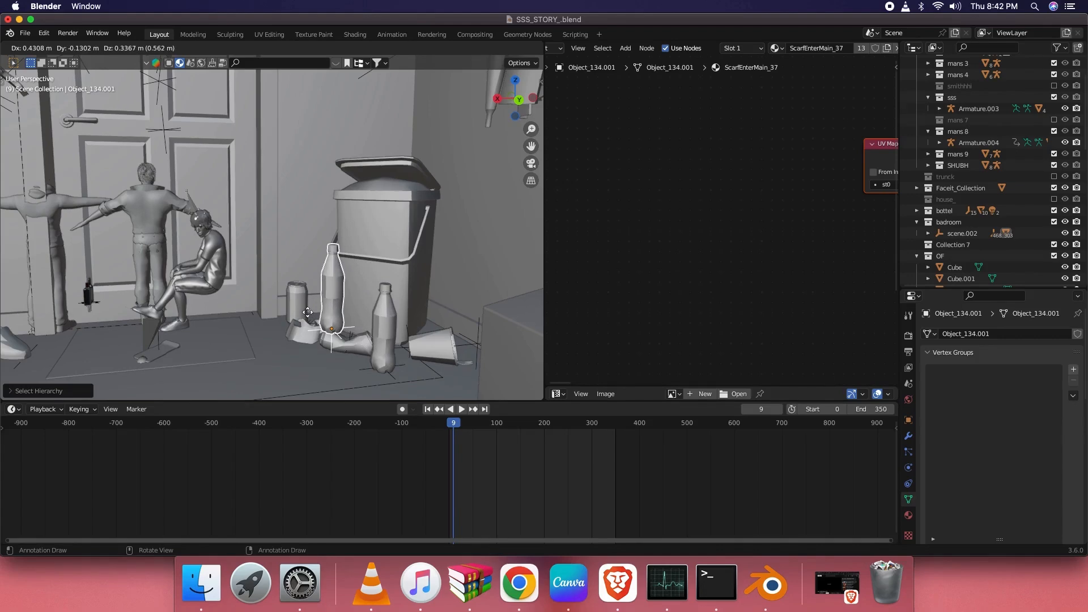
click(312, 292)
Step: Change the shader editor area into a second 3D viewport and frame the office desks in it
click(561, 50)
click(579, 95)
scroll(680, 210, down, 10)
middle_drag(680, 209, 725, 289)
scroll(693, 259, up, 5)
scroll(692, 259, down, 2)
scroll(726, 288, up, 8)
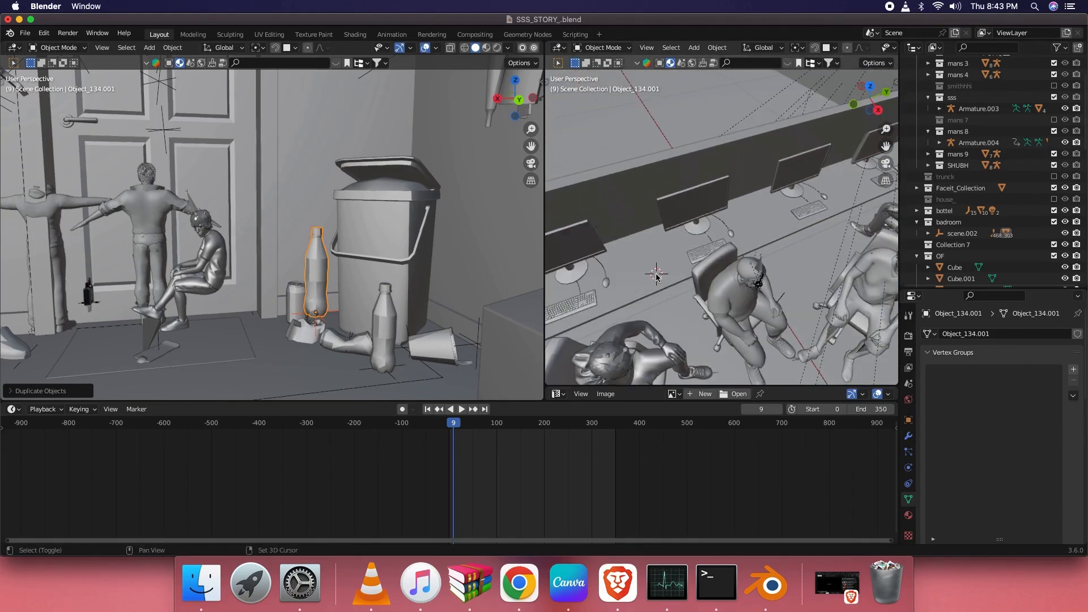
Step: Place the bottle copy on the office desk beside a monitor and add another copy further along the same desk
click(330, 316)
middle_drag(669, 239, 680, 215)
click(681, 216)
key(bracketright)
key(g)
key(x)
key(z)
key(y)
click(781, 129)
key(shift+d)
click(781, 130)
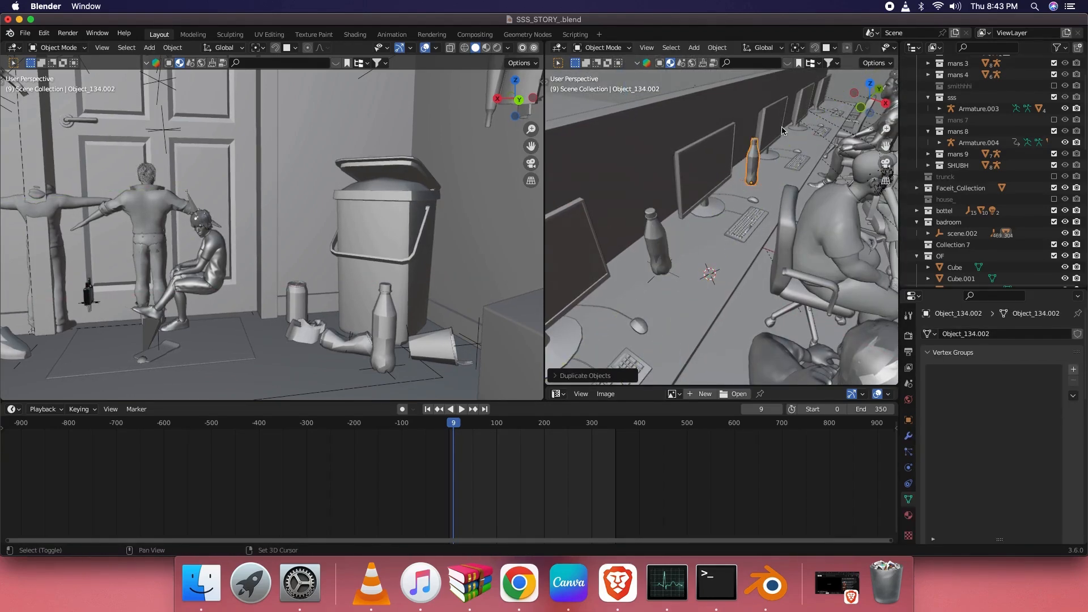
middle_drag(737, 187, 635, 236)
Step: Duplicate the can beside the trash bin and snap the copy to the 3D cursor on the office desk
click(302, 293)
middle_drag(303, 294, 321, 291)
key(shift+d)
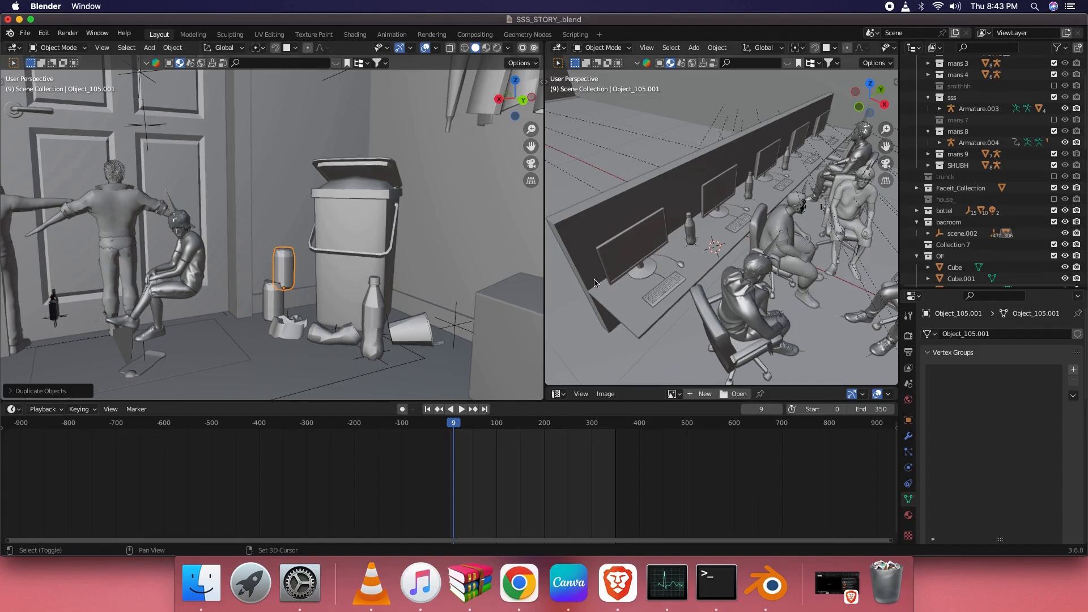
key(shift+s)
key(s)
click(716, 284)
Step: Resize the can copy, rotate it about Z and slide it horizontally across the desktop next to the bottle
scroll(709, 278, up, 5)
middle_drag(703, 278, 694, 238)
key(s)
click(683, 250)
key(r)
key(z)
click(715, 309)
middle_drag(695, 275, 671, 291)
key(g)
key(shift+z)
click(707, 250)
Step: Duplicate the table lamp standing on the bedroom's chest of drawers
scroll(250, 244, down, 5)
middle_drag(227, 243, 283, 283)
scroll(227, 187, up, 5)
click(174, 125)
shift+middle_drag(232, 202, 304, 222)
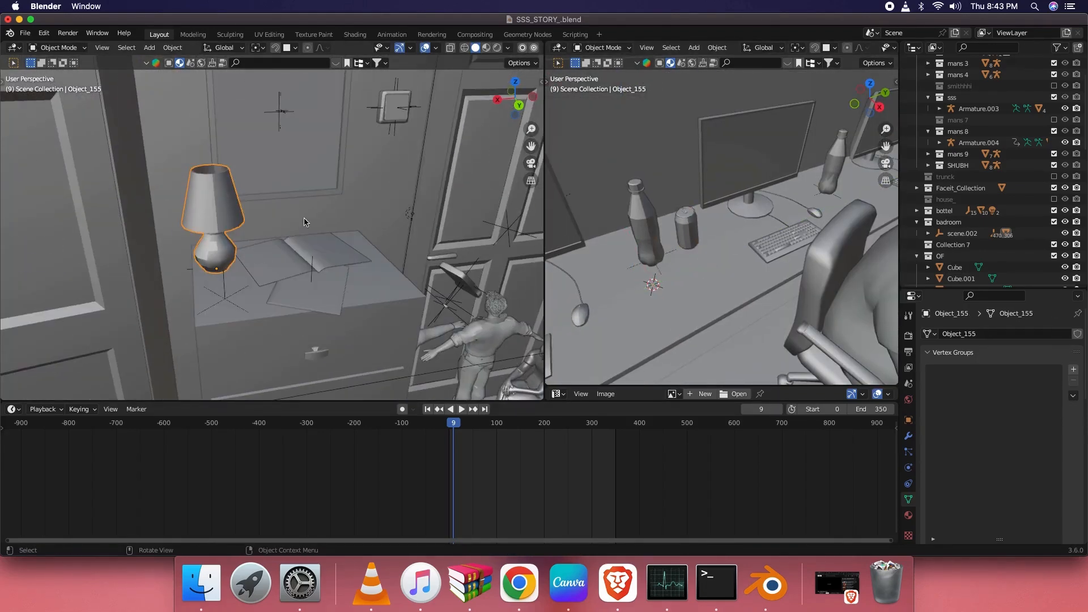
key(g)
right_click(253, 205)
key(shift+d)
click(344, 171)
Step: Set the 3D cursor on the opposite office desk row and snap the lamp copy to it
scroll(703, 250, down, 8)
middle_drag(691, 250, 773, 277)
scroll(731, 254, up, 5)
scroll(760, 272, down, 2)
shift+right_click(696, 247)
key(shift+s)
click(697, 196)
Step: Scale the lamp copy to suit the office desk
key(s)
click(716, 227)
key(s)
click(746, 199)
middle_drag(746, 200, 641, 193)
Step: Duplicate the bedroom's wall shelf together with the picture frame standing on it
scroll(492, 236, down, 6)
shift+middle_drag(130, 209, 340, 267)
scroll(340, 267, up, 4)
middle_drag(322, 306, 371, 271)
click(128, 178)
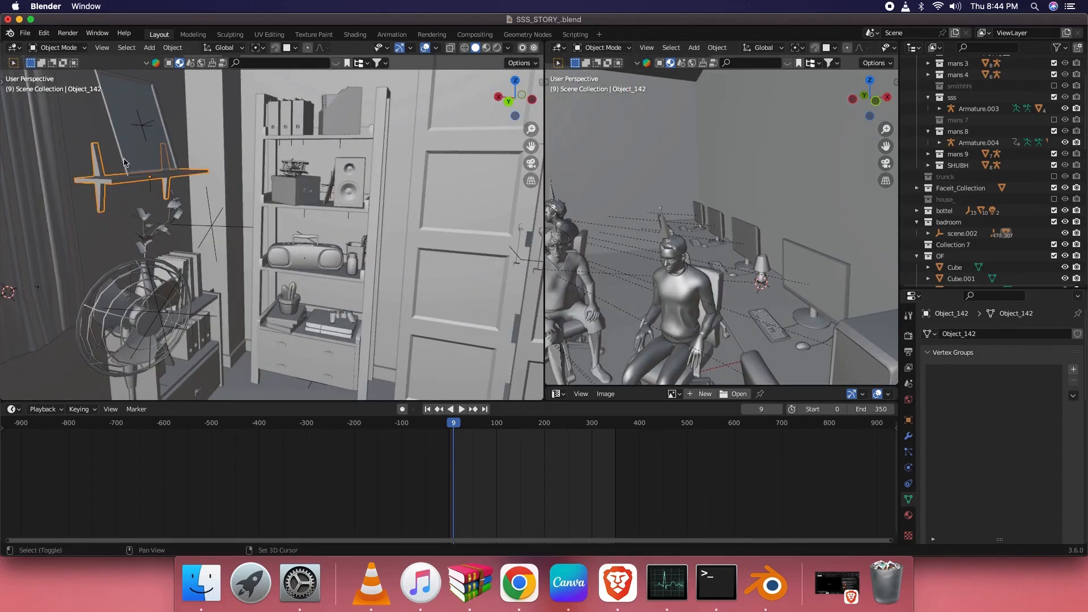
shift+click(126, 153)
scroll(136, 159, down, 5)
key(shift+d)
click(244, 170)
shift+middle_drag(244, 170, 136, 260)
Step: Set the 3D cursor on the office wall beyond the desks and snap the copied shelf and picture frame to it
shift+right_click(603, 175)
key(shift+s)
click(605, 128)
middle_drag(646, 174, 700, 229)
key(ctrl+z)
middle_drag(263, 268, 229, 283)
scroll(246, 284, down, 2)
ctrl+scroll(247, 292, up, 6)
ctrl+scroll(229, 283, down, 6)
ctrl+scroll(228, 283, up, 4)
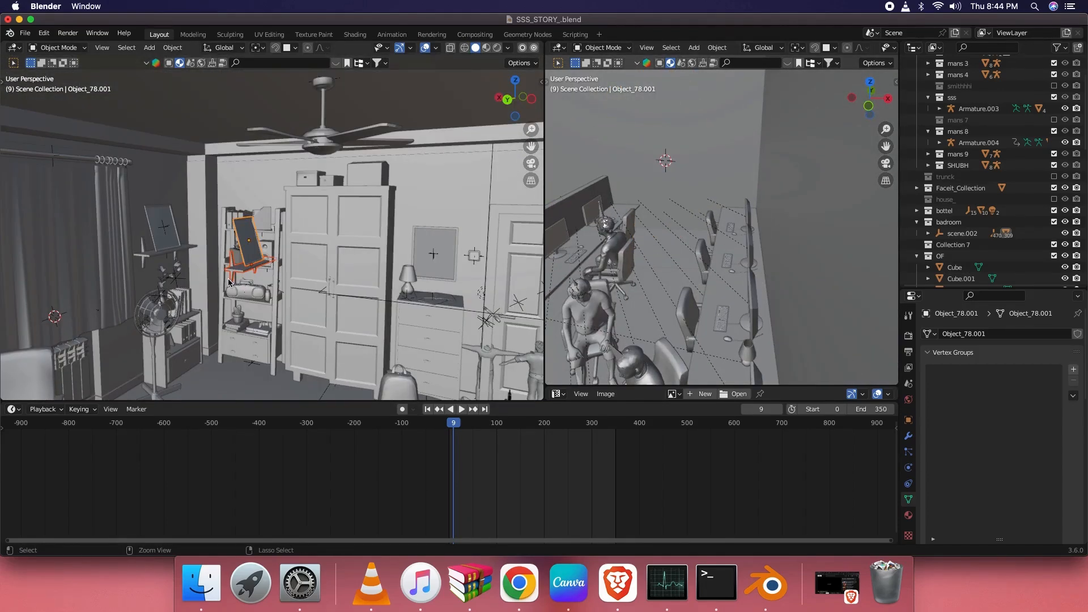
key(shift+s)
click(653, 136)
Step: Rotate the copied shelf and picture frame about Z and resize them for the office wall
key(r)
key(z)
click(655, 116)
key(s)
click(727, 142)
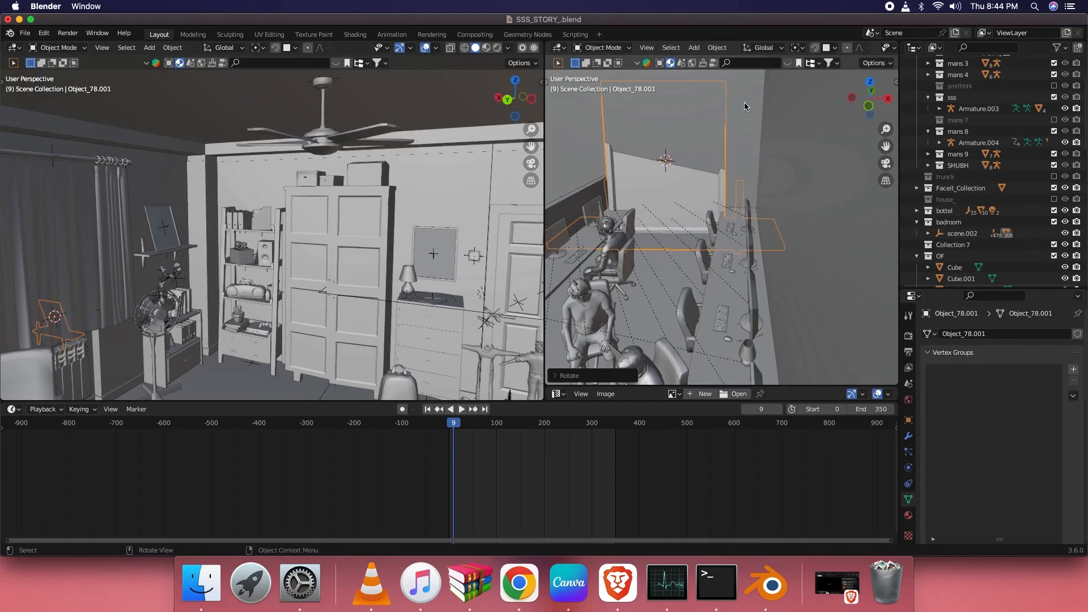
Step: Scale the copied shelf and picture frame down to suit the office wall
middle_drag(726, 138, 622, 194)
key(s)
click(751, 227)
scroll(756, 184, up, 4)
key(s)
click(747, 183)
Step: Move the copied shelf and picture frame along Y to the office wall and adjust their height along Z
scroll(622, 194, up, 5)
key(g)
key(y)
click(705, 221)
middle_drag(701, 220, 761, 215)
scroll(761, 215, down, 6)
scroll(761, 213, up, 4)
key(g)
key(z)
click(799, 169)
Step: Resize the copied shelf and picture frame once more and shift them sideways along X on the wall
key(s)
click(792, 159)
mouse_move(791, 159)
middle_down()
mouse_move(729, 172)
mouse_move(802, 175)
mouse_move(790, 179)
middle_up()
key(z)
key(Escape)
key(g)
key(x)
click(710, 184)
middle_drag(709, 184, 677, 188)
Step: Duplicate the pin board from the bedroom wall and snap the copy to the 3D cursor on the office wall
scroll(205, 276, up, 7)
middle_drag(352, 211, 297, 230)
click(216, 168)
key(g)
right_click(236, 168)
scroll(221, 150, up, 5)
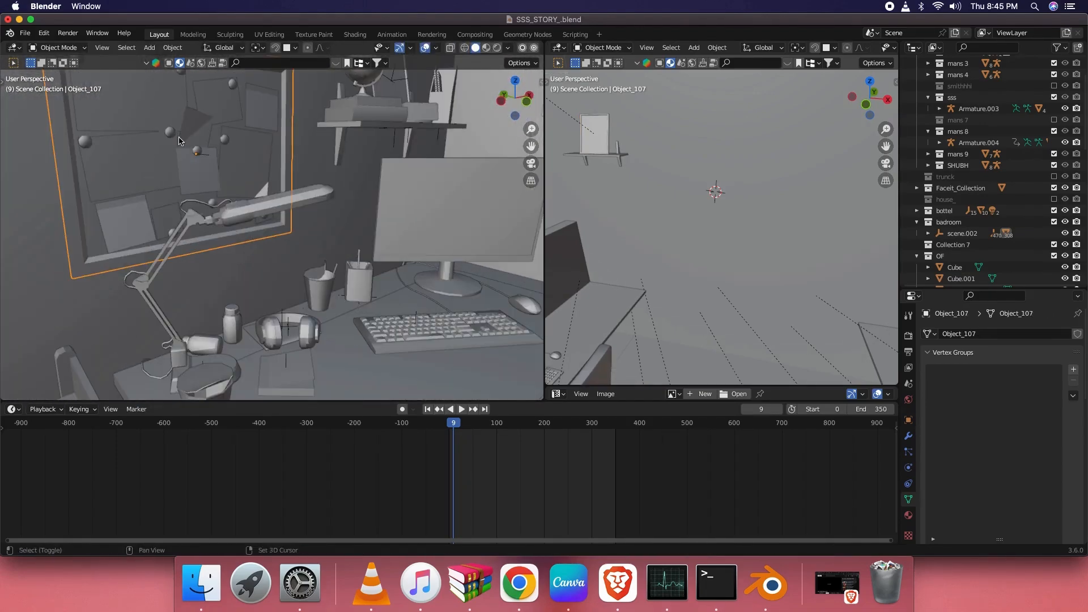
shift+middle_drag(201, 104, 263, 234)
key(shift+d)
click(468, 211)
key(shift+s)
click(709, 165)
Step: Scale the pin board copy down and adjust its height on the office wall along Z
key(s)
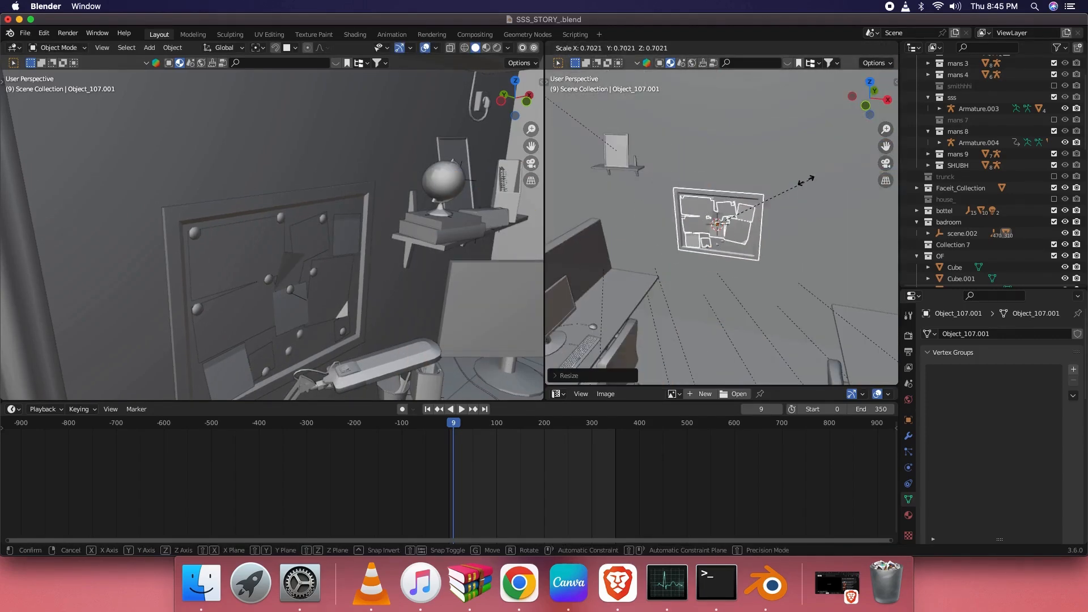
click(794, 188)
scroll(794, 189, down, 10)
scroll(755, 197, up, 4)
key(g)
right_click(786, 192)
middle_drag(786, 191, 731, 238)
key(g)
key(z)
click(749, 198)
Step: Duplicate the headphones from the bedroom desk and snap the copy to the 3D cursor on an office desk
scroll(297, 261, down, 5)
shift+middle_drag(296, 334, 274, 248)
scroll(274, 248, up, 3)
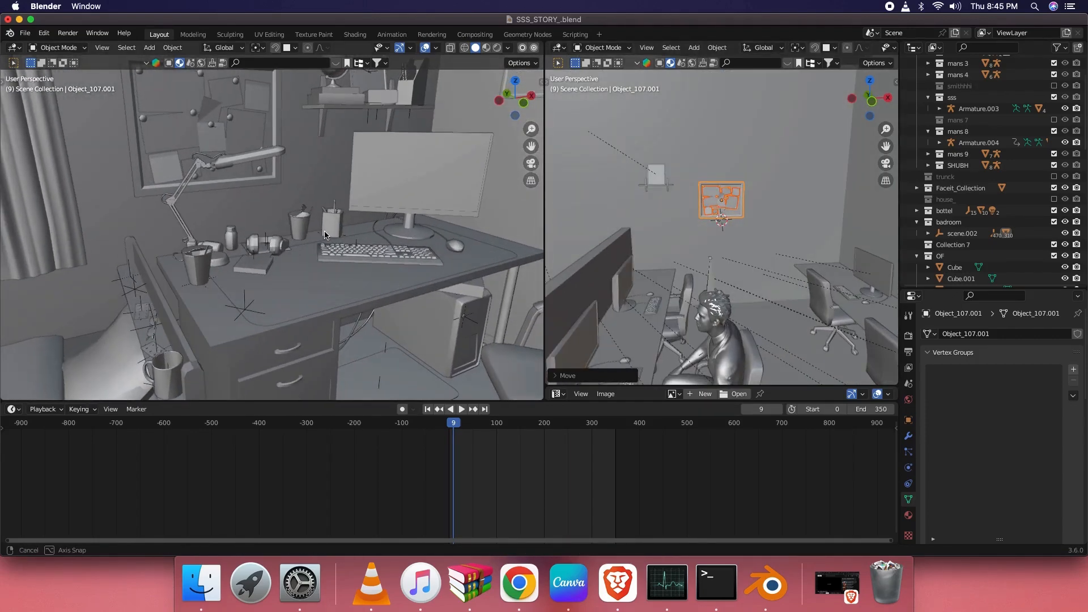
click(274, 248)
scroll(737, 238, down, 8)
key(shift+d)
middle_drag(737, 238, 635, 299)
click(307, 230)
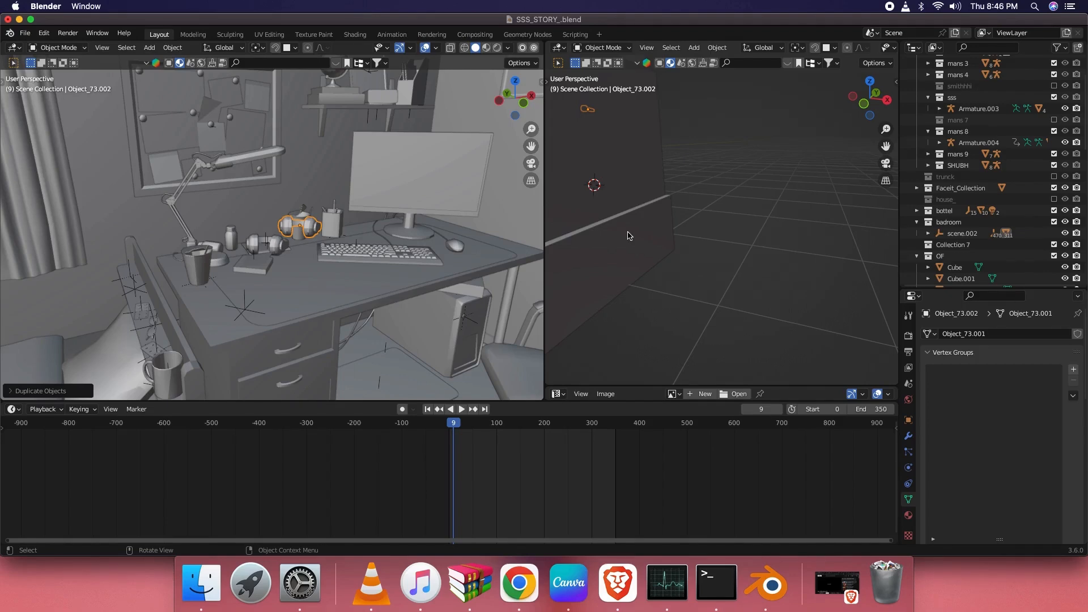
middle_drag(573, 230, 792, 274)
scroll(788, 280, up, 4)
shift+middle_drag(766, 309, 750, 274)
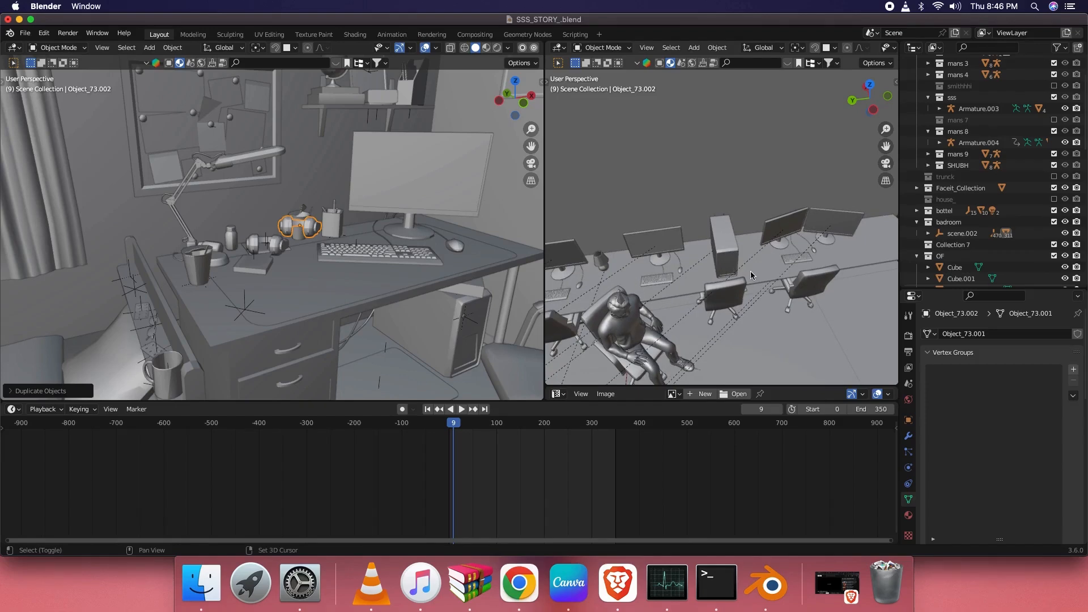
key(shift+s)
click(688, 259)
Step: Scale the headphones copy to suit the office desk and adjust its height along Z to rest on the surface
key(s)
click(697, 279)
key(KP_Decimal)
key(s)
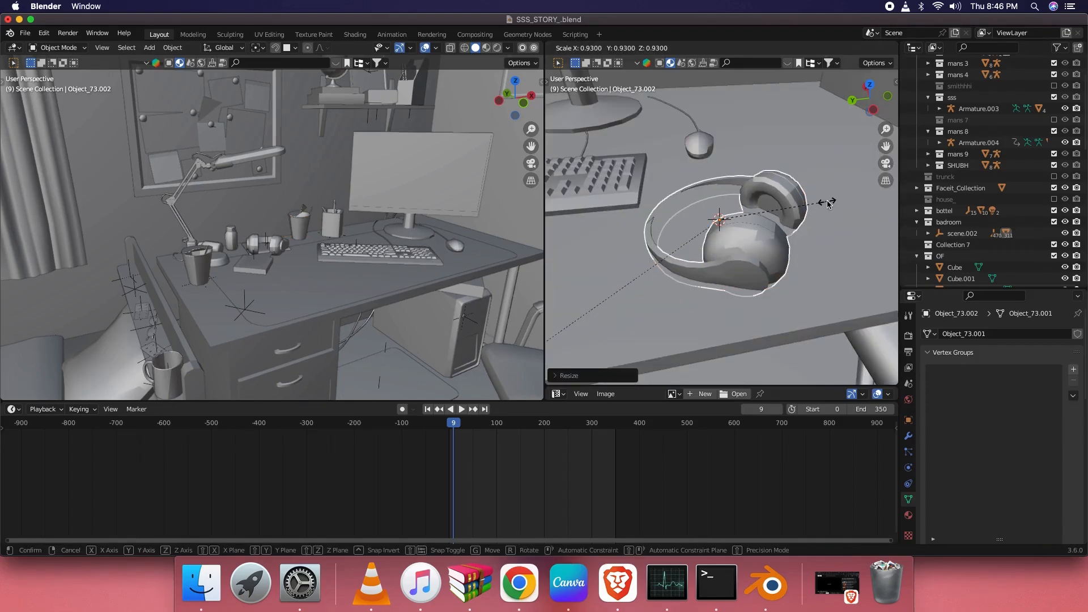
click(808, 210)
scroll(803, 213, down, 5)
middle_drag(799, 215, 786, 179)
key(g)
key(z)
click(788, 181)
Step: Enlarge the office viewport, hide its overlays and preview the seated group in rendered shading
scroll(788, 181, down, 8)
drag(545, 214, 220, 219)
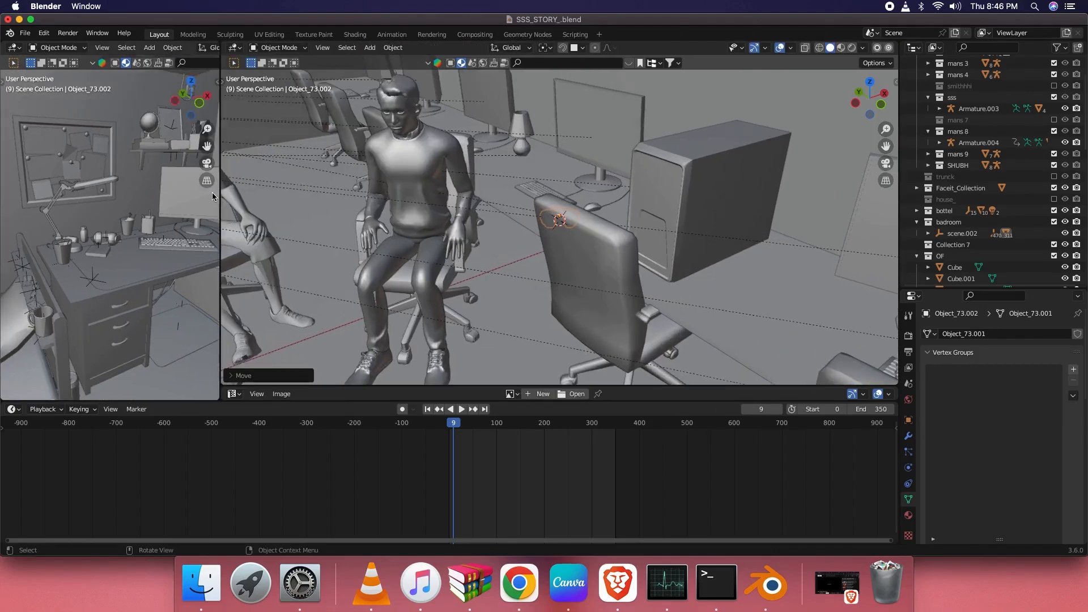
scroll(374, 255, down, 3)
drag(490, 401, 499, 438)
scroll(470, 234, down, 1)
scroll(470, 234, down, 4)
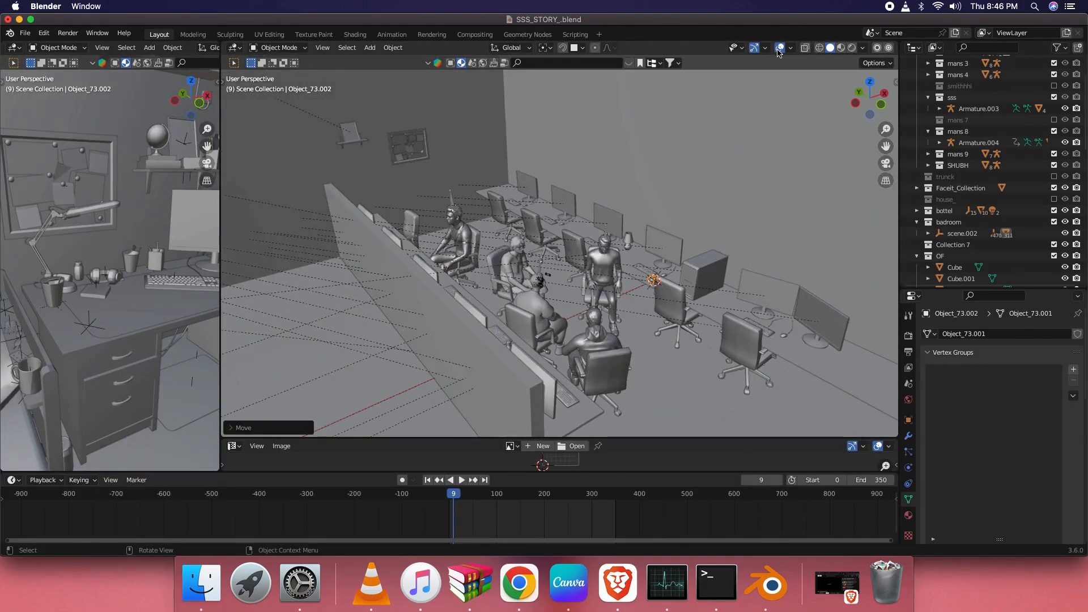
click(780, 48)
middle_drag(661, 221, 607, 182)
scroll(607, 182, up, 5)
click(852, 48)
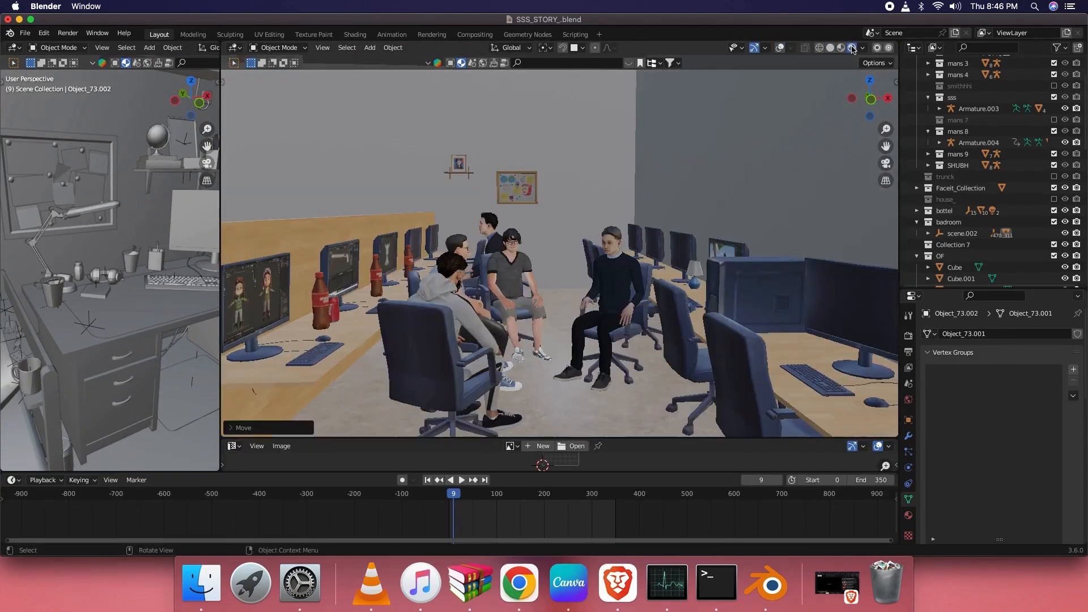
shift+middle_drag(363, 273, 420, 278)
scroll(421, 278, up, 2)
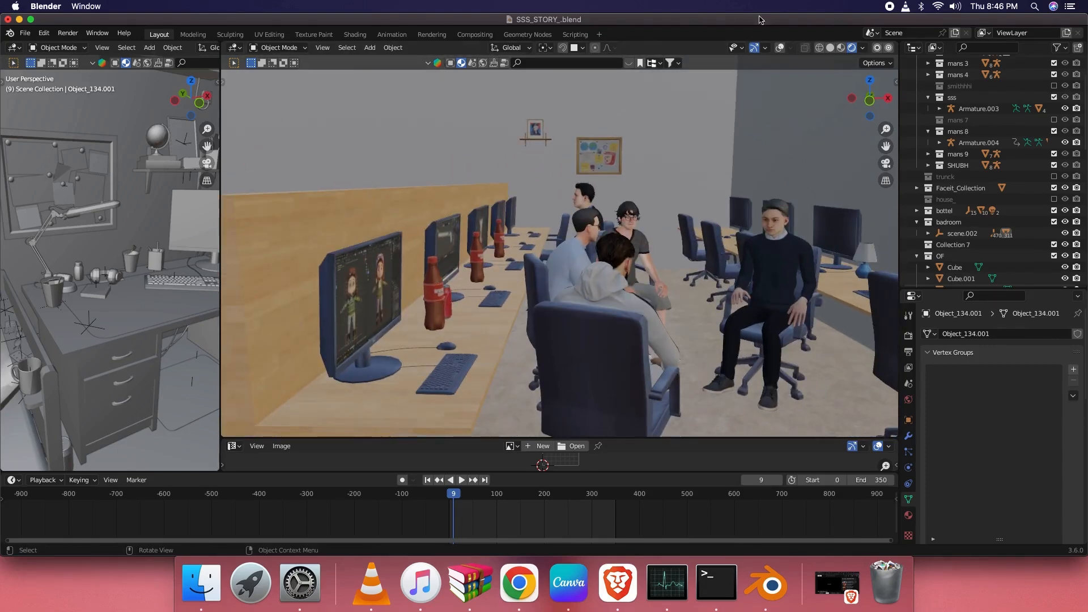
Step: Return the office viewport to solid shading and rescale the bottle and can on the nearest desk
click(831, 48)
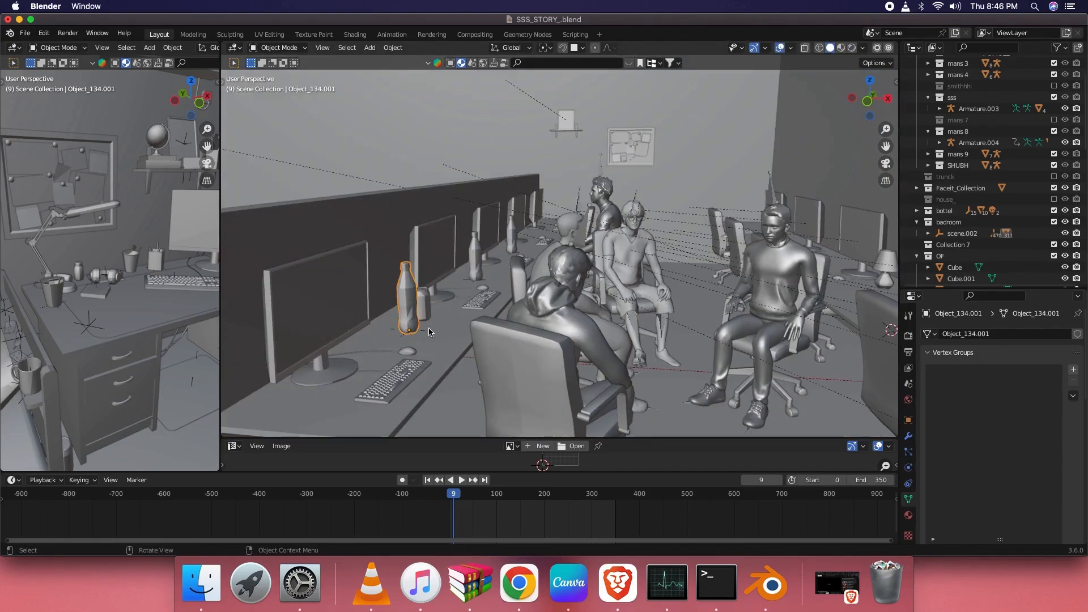
click(426, 331)
key(s)
click(490, 252)
click(429, 303)
key(s)
click(479, 277)
Step: Scale down the bottles standing further along the desk row behind the seated characters
scroll(488, 266, up, 6)
click(495, 291)
key(s)
click(532, 238)
middle_drag(532, 238, 408, 250)
scroll(510, 244, down, 4)
scroll(555, 243, up, 5)
key(s)
click(612, 196)
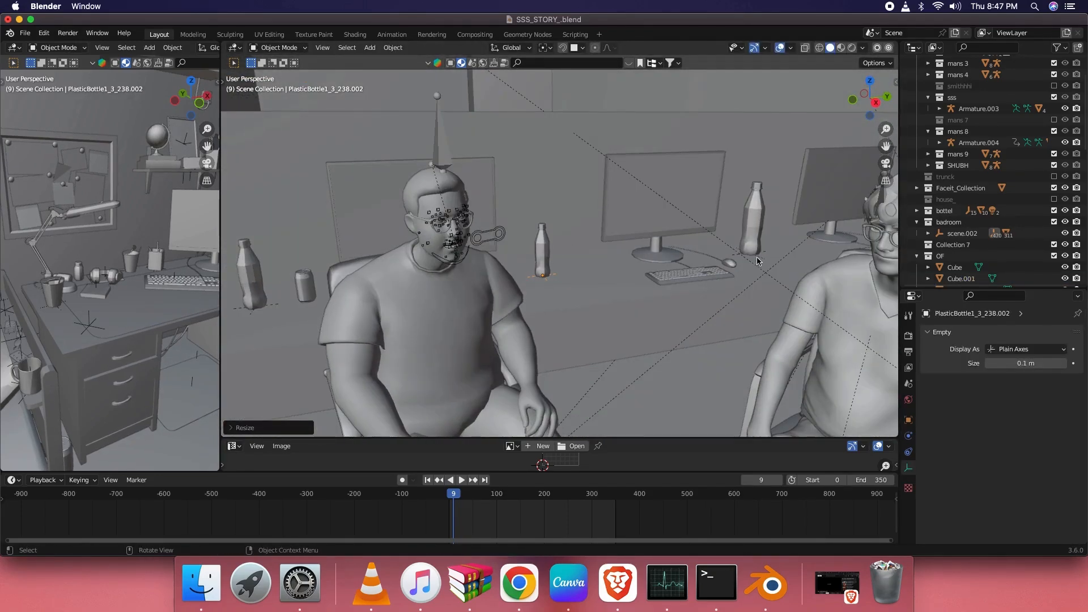
click(760, 260)
click(751, 254)
key(s)
click(765, 209)
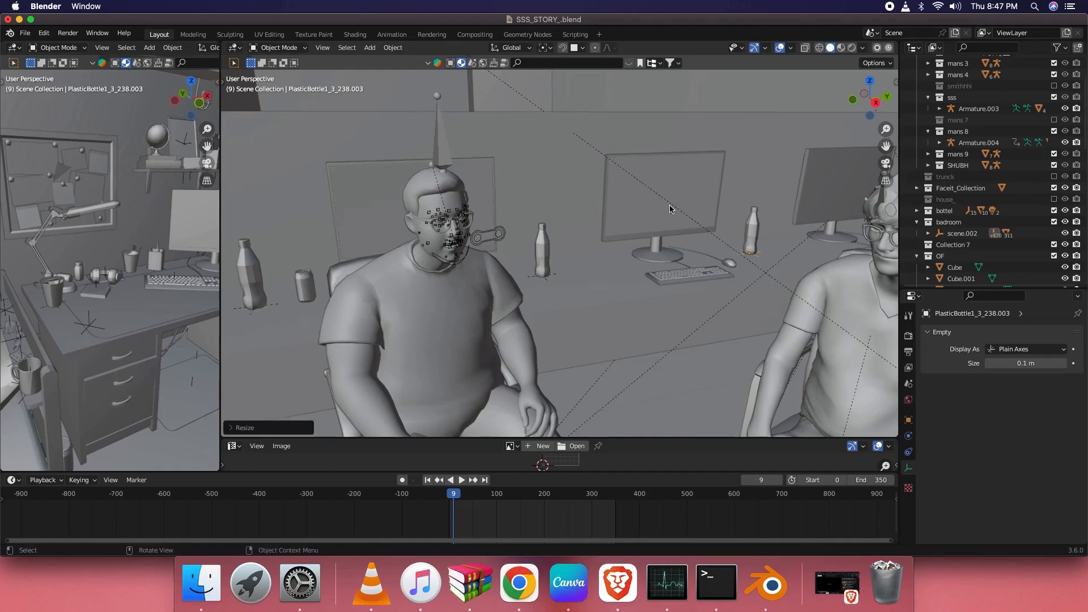
Step: Examine the furnished office and the seated characters from several angles for the shot
middle_drag(680, 211, 781, 224)
scroll(781, 224, down, 3)
scroll(781, 225, down, 5)
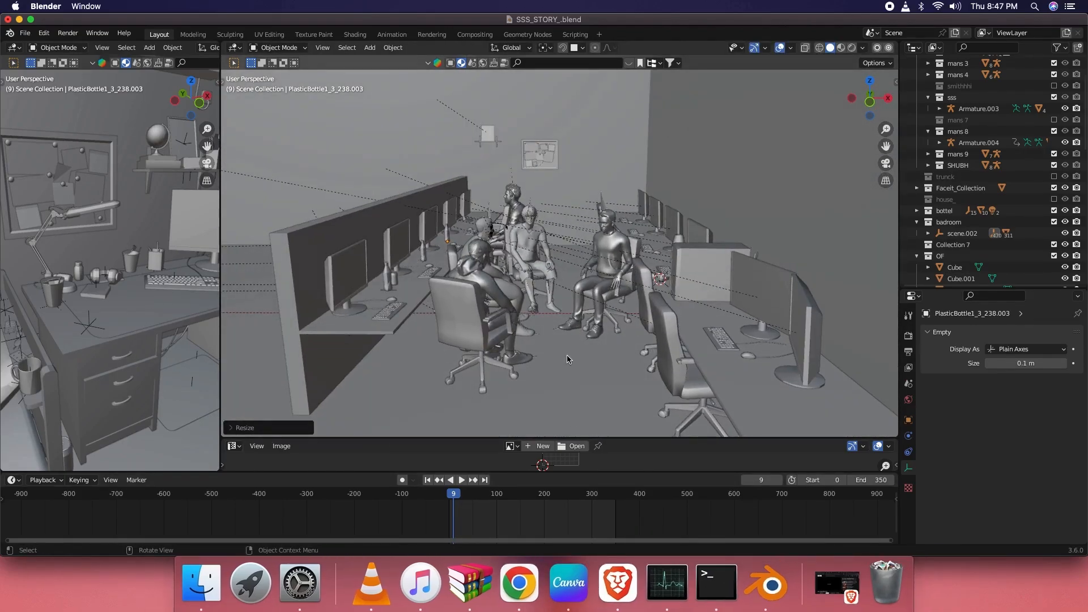
scroll(629, 267, up, 5)
middle_drag(579, 263, 624, 338)
scroll(623, 338, down, 3)
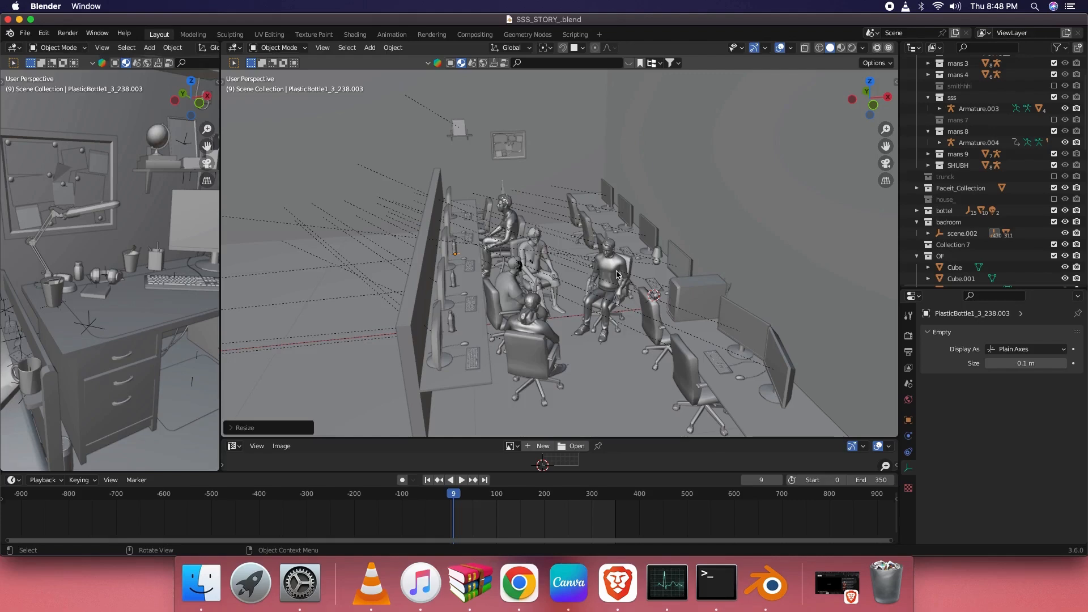
middle_drag(606, 269, 583, 228)
scroll(582, 231, up, 4)
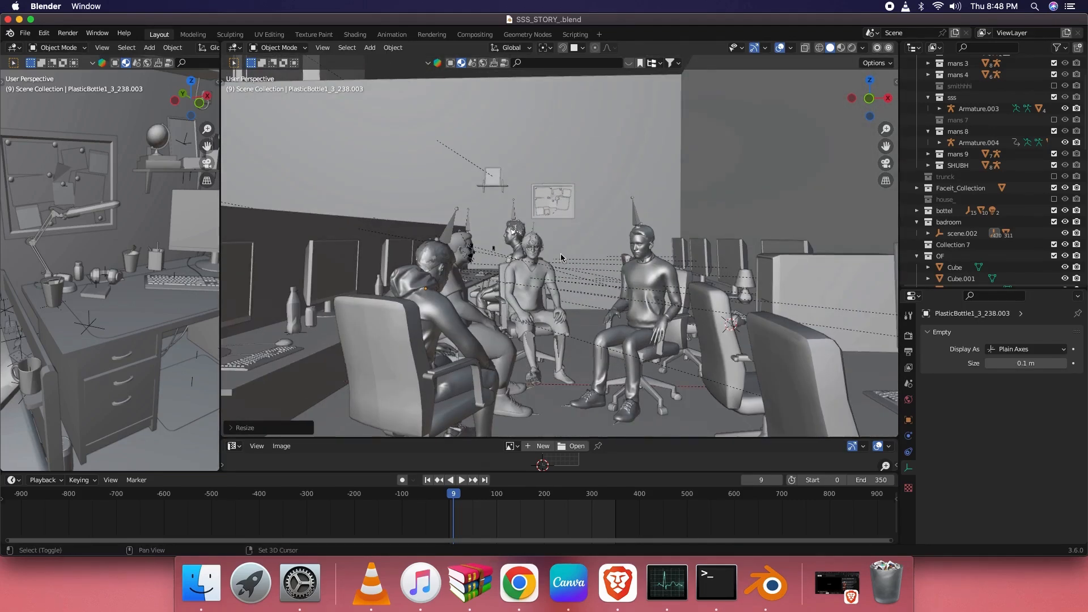
Step: Add a camera to the scene and align the active camera to the current view of the seated group
key(shift+a)
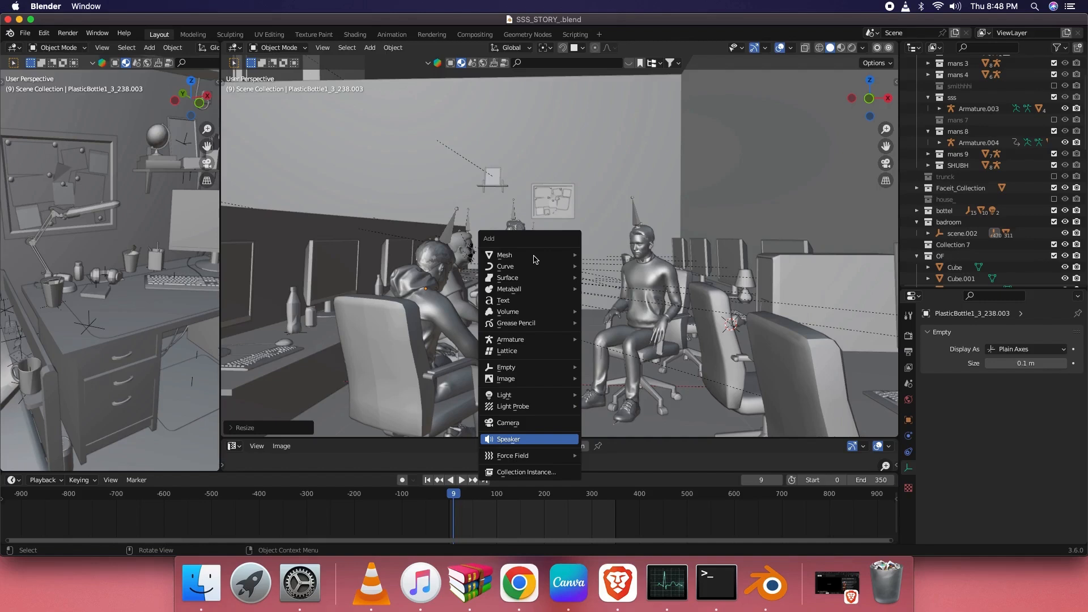
key(Escape)
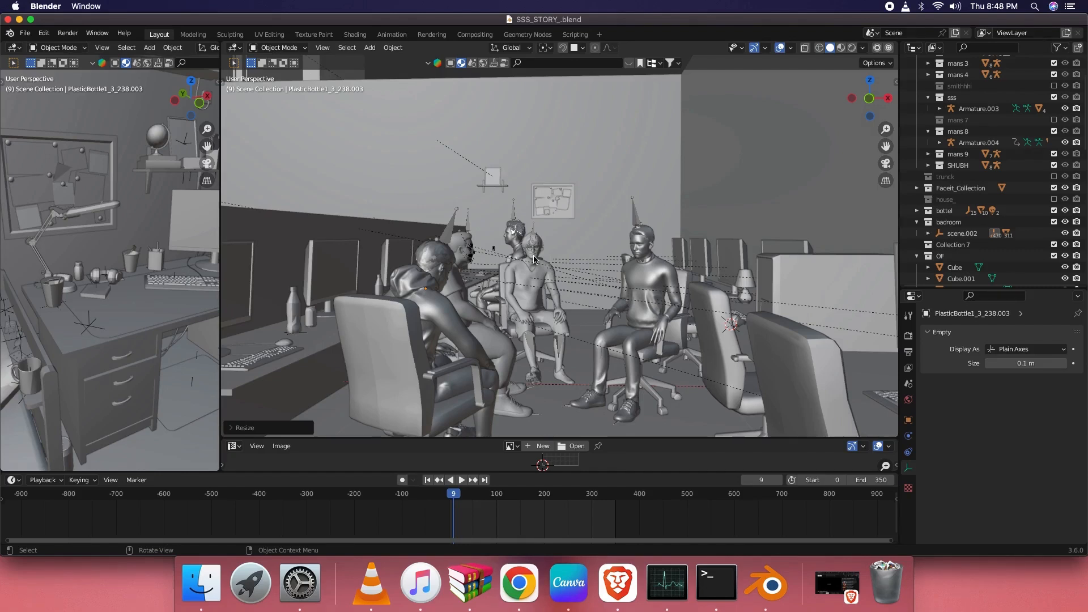
key(shift+a)
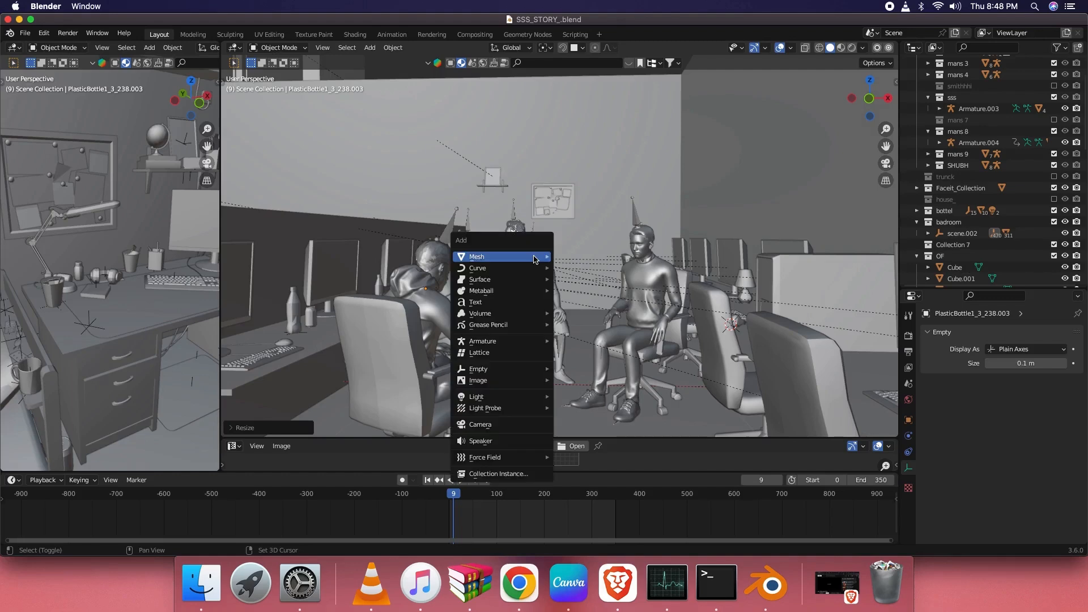
click(504, 425)
scroll(554, 259, down, 2)
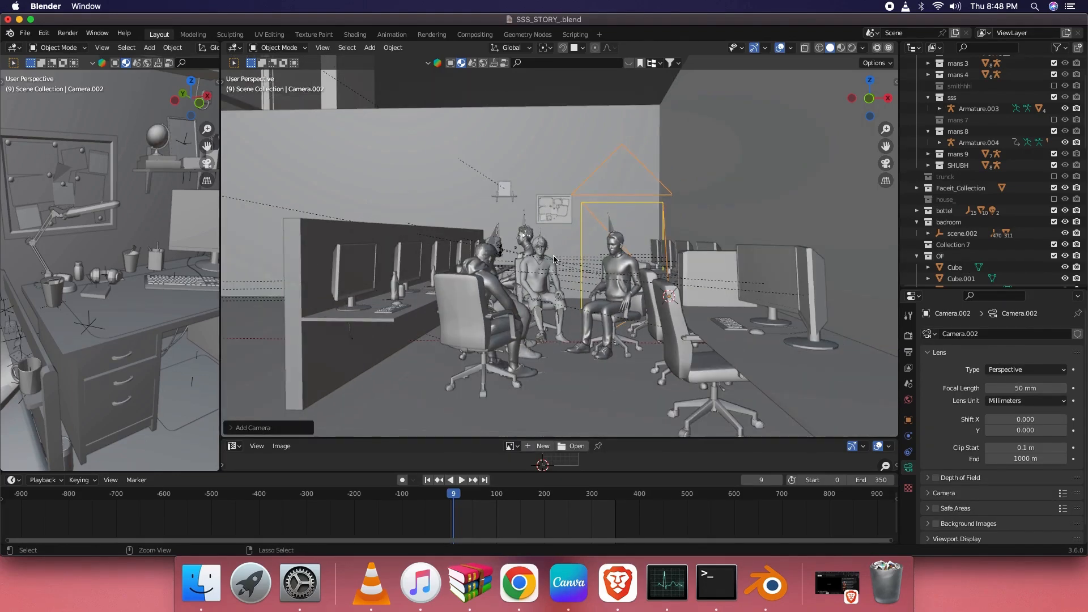
key(ctrl+alt+KP_0)
Step: Delete the newly added Camera.002 and look through Camera.001 as the active scene camera
middle_drag(574, 257, 608, 294)
click(552, 149)
click(556, 153)
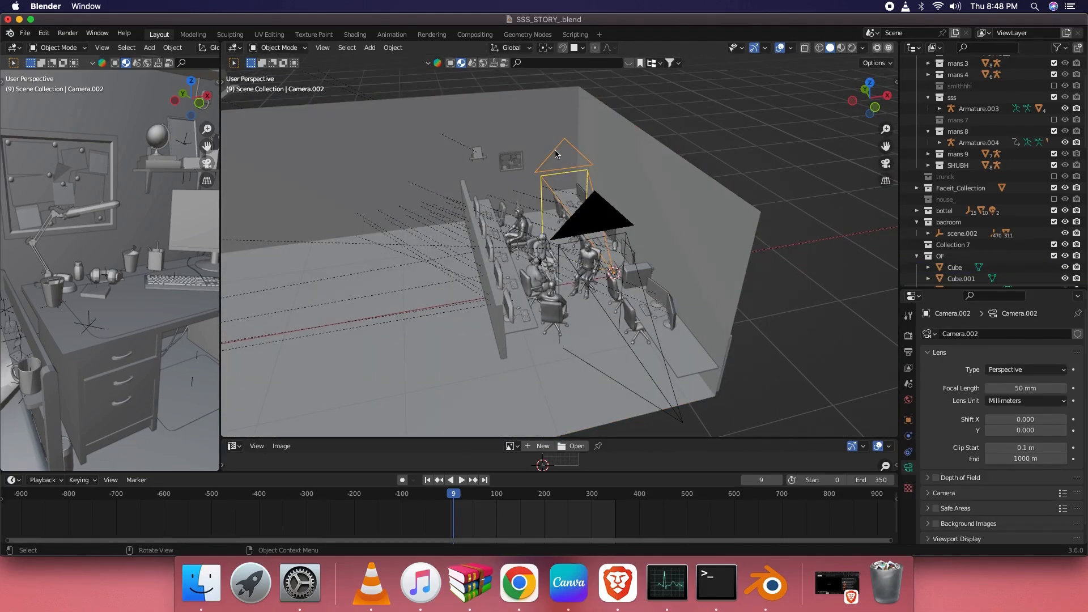
key(x)
click(586, 213)
key(ctrl+KP_0)
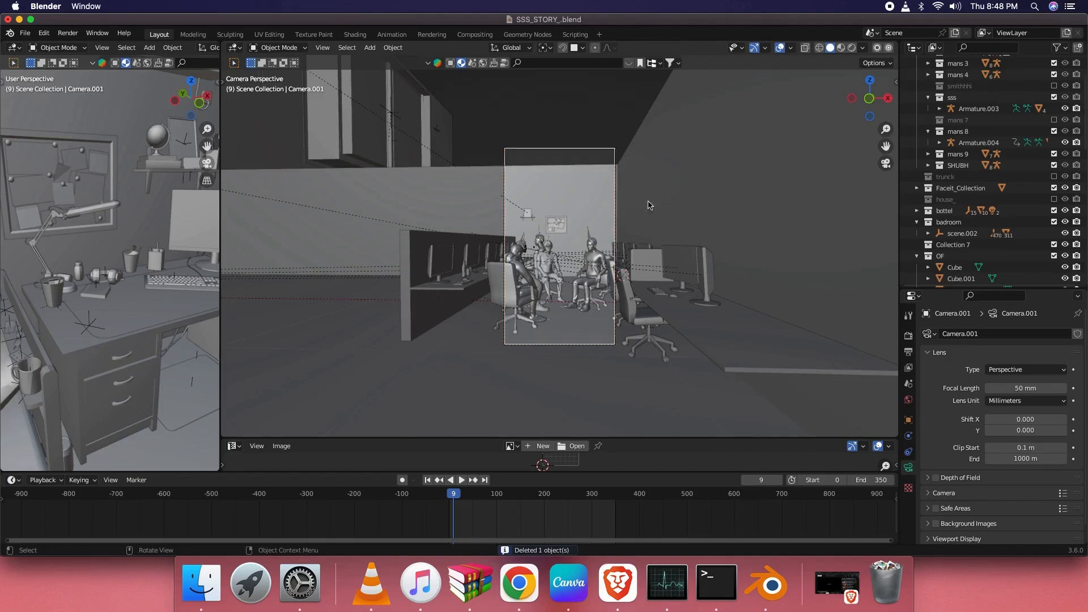
Step: Move Camera.001 to reframe the seated group and scale it to change the framing
scroll(622, 218, up, 4)
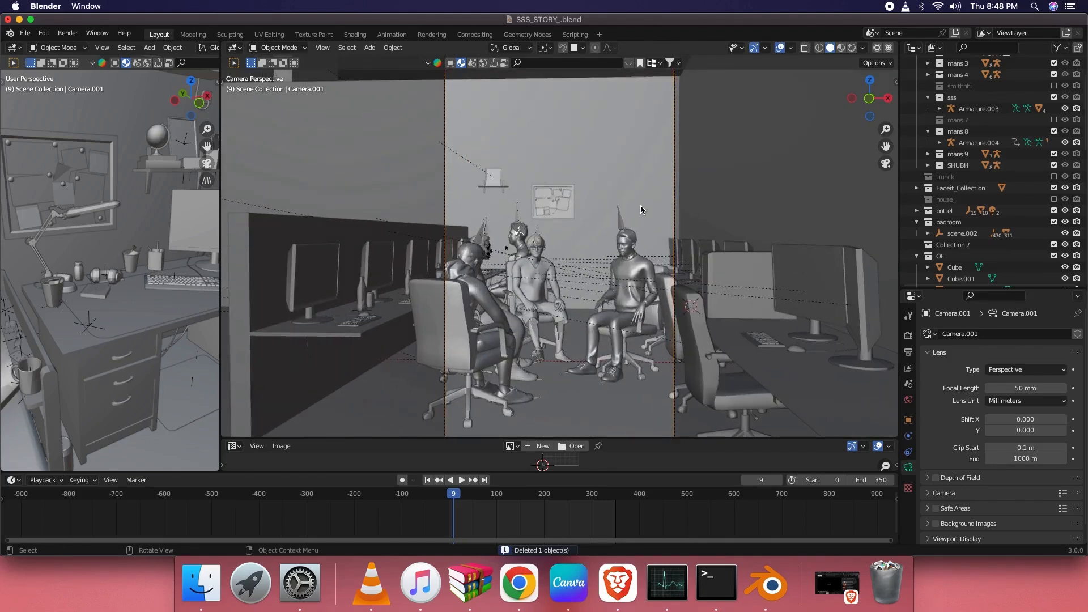
key(g)
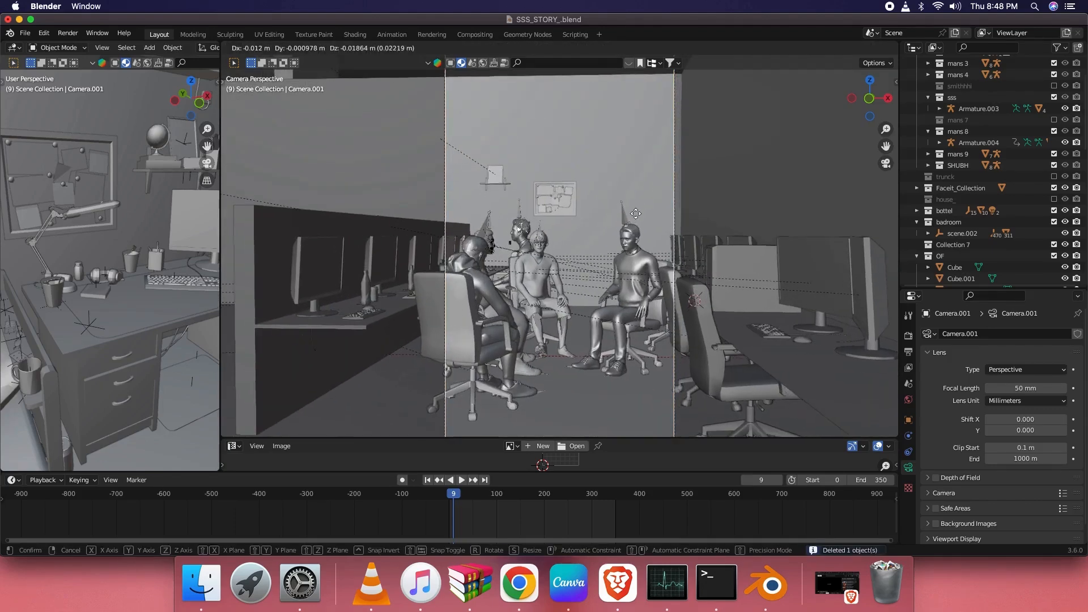
click(536, 293)
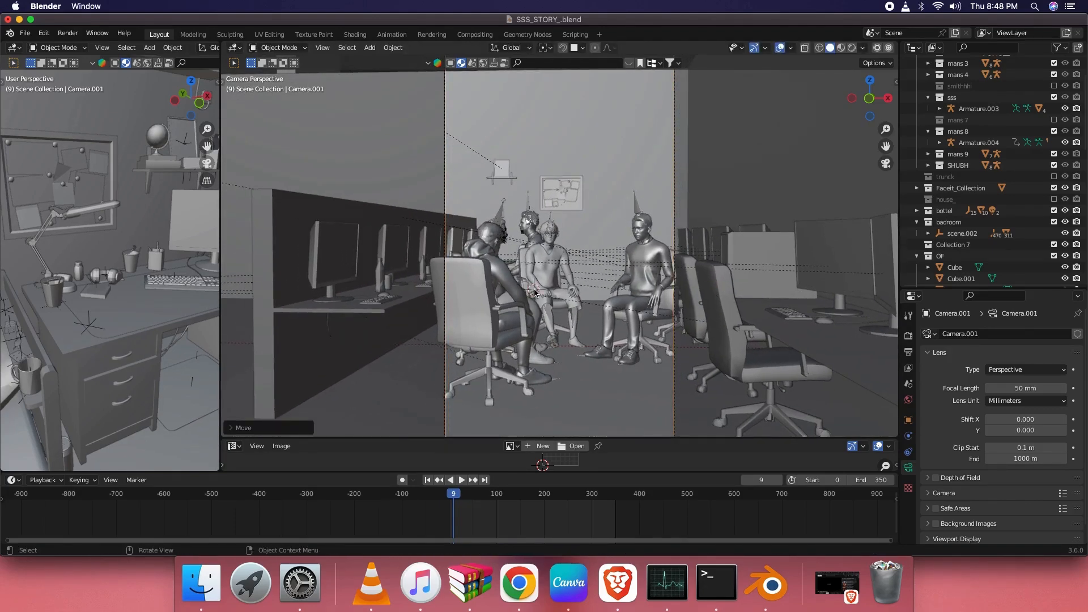
key(s)
click(718, 288)
Step: Rotate the camera about the global Z axis and set its focal length to 23 mm
key(r)
key(z)
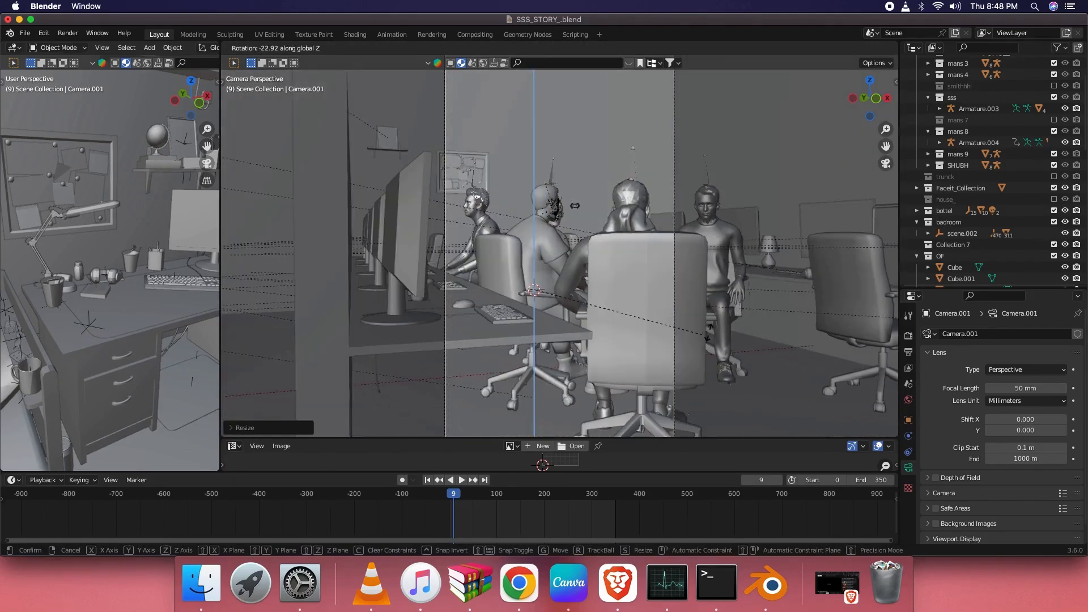
click(709, 305)
drag(1024, 391, 972, 391)
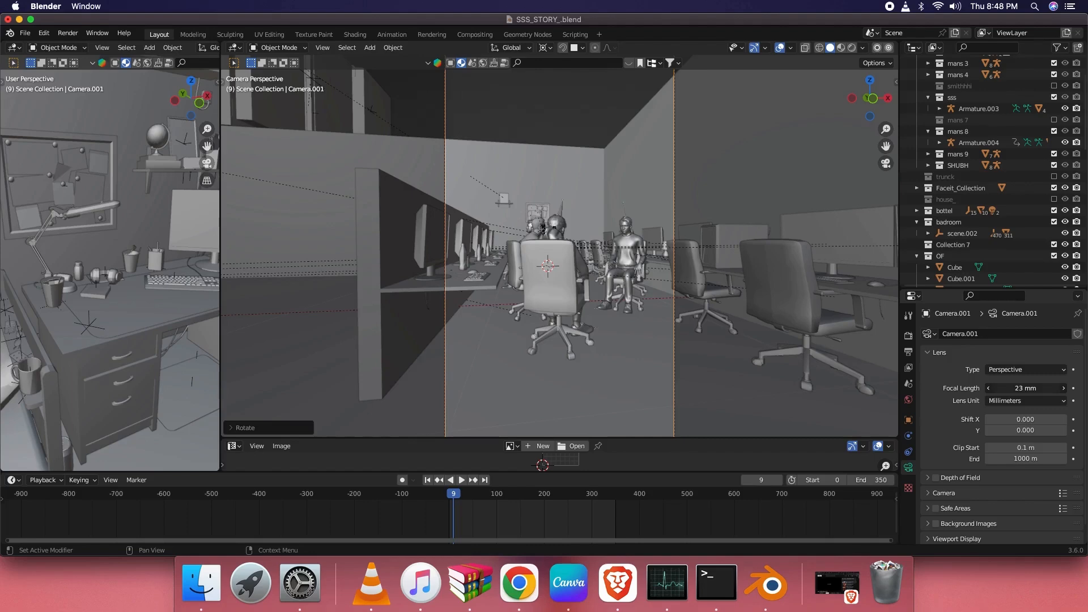
Step: Bring the camera closer to the seated characters by scaling and moving it
key(s)
click(786, 285)
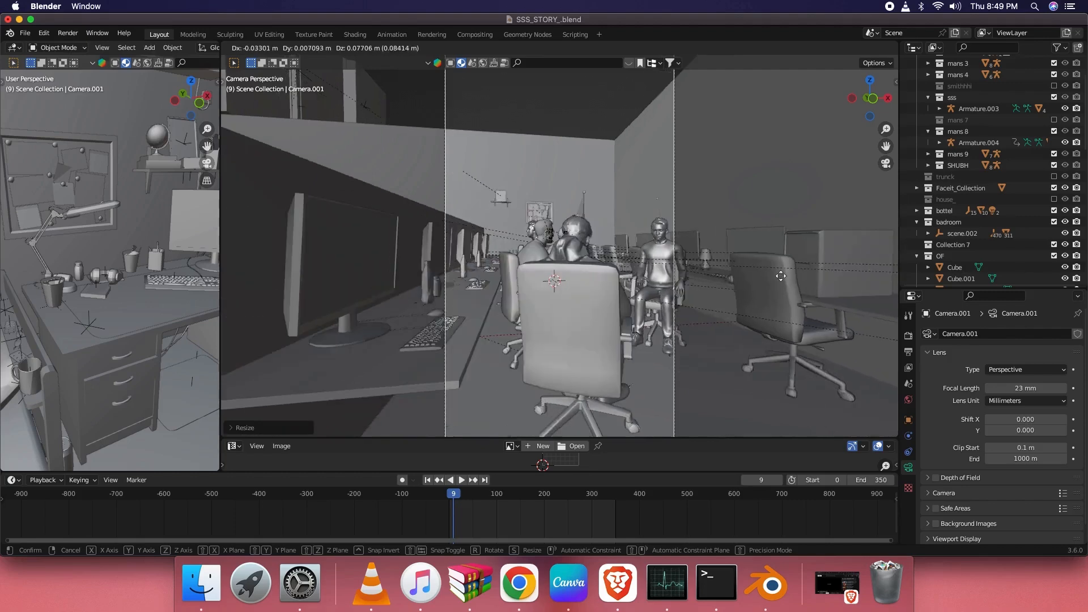
click(780, 278)
key(s)
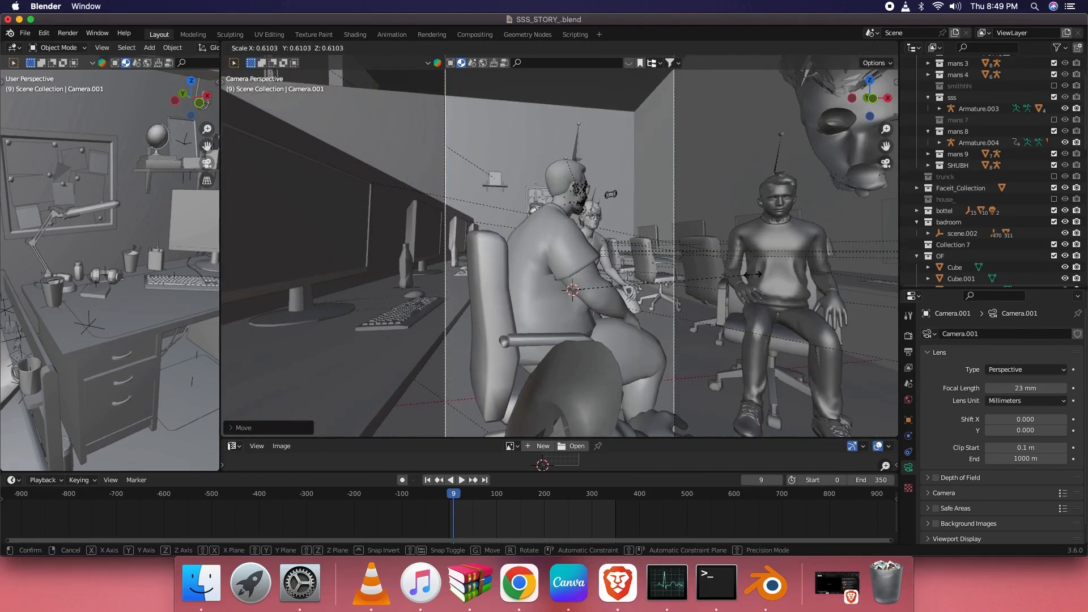
click(753, 274)
middle_drag(753, 275, 770, 276)
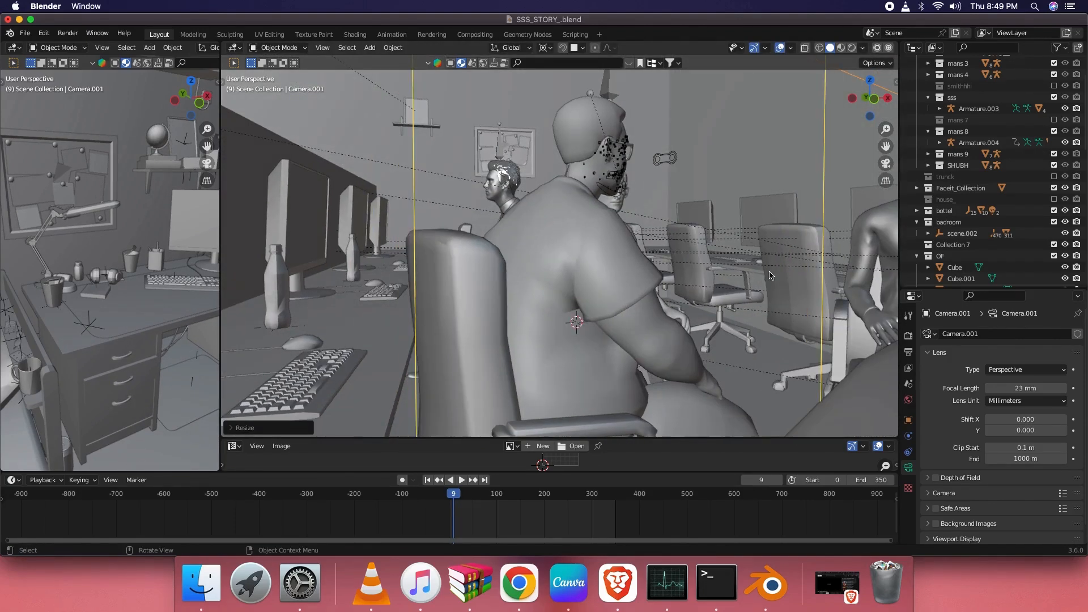
Step: Return to the camera view, swing the camera about global Z and reposition it beside the group
key(KP_0)
key(r)
key(z)
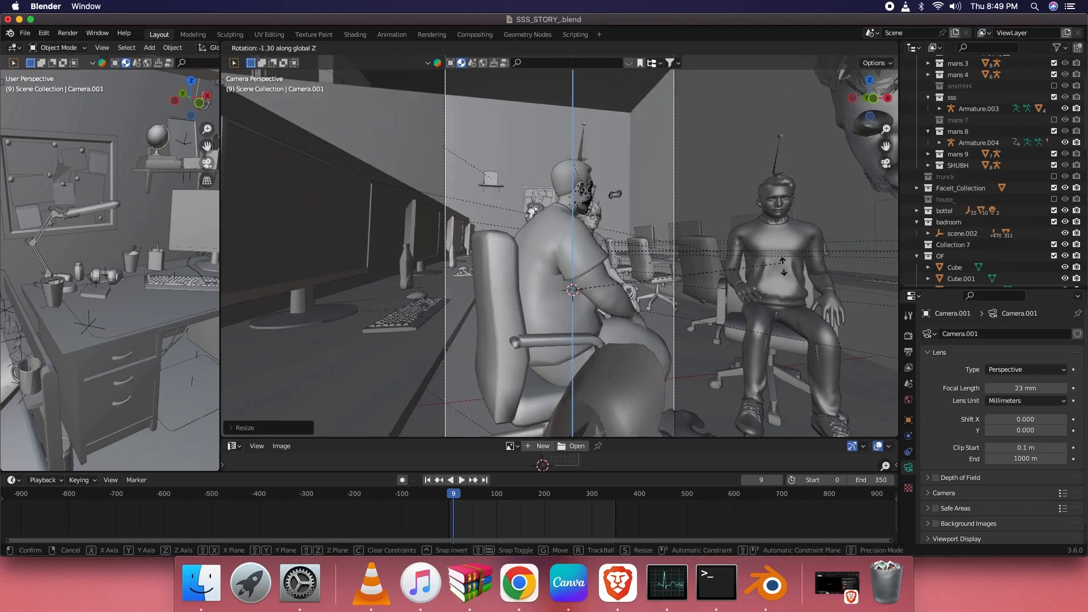
click(737, 317)
key(g)
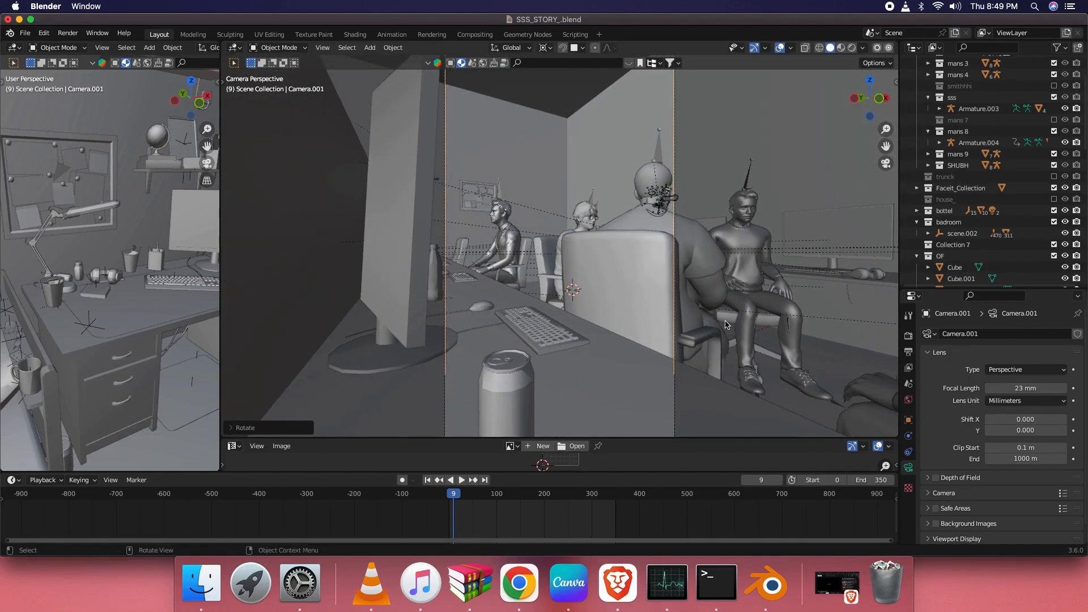
click(825, 302)
Step: Shift the camera and rotate it about global Z to frame the seated man opposite the group
key(g)
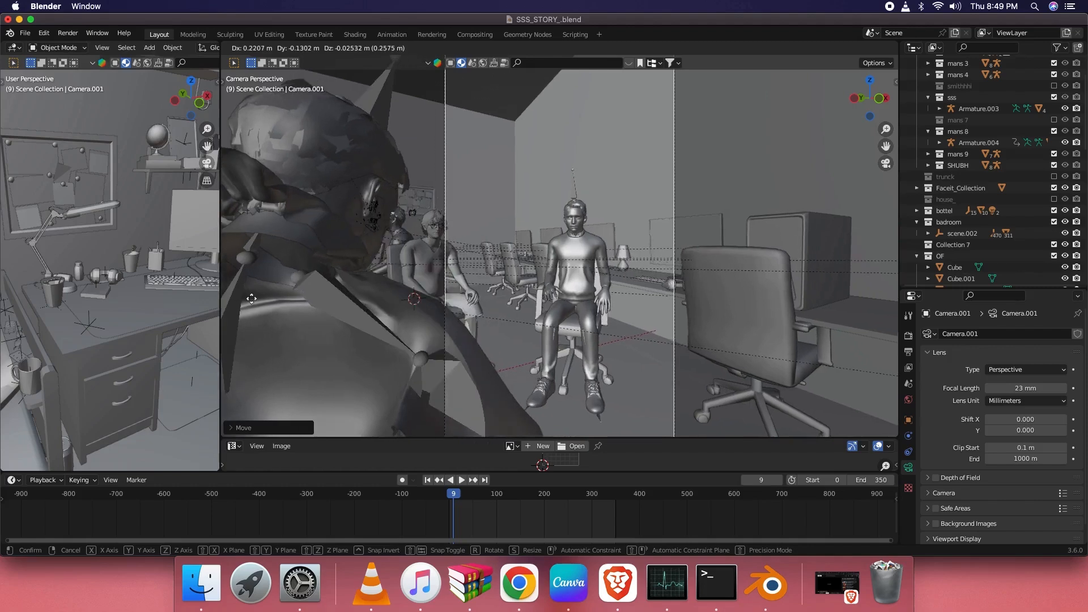
key(r)
key(z)
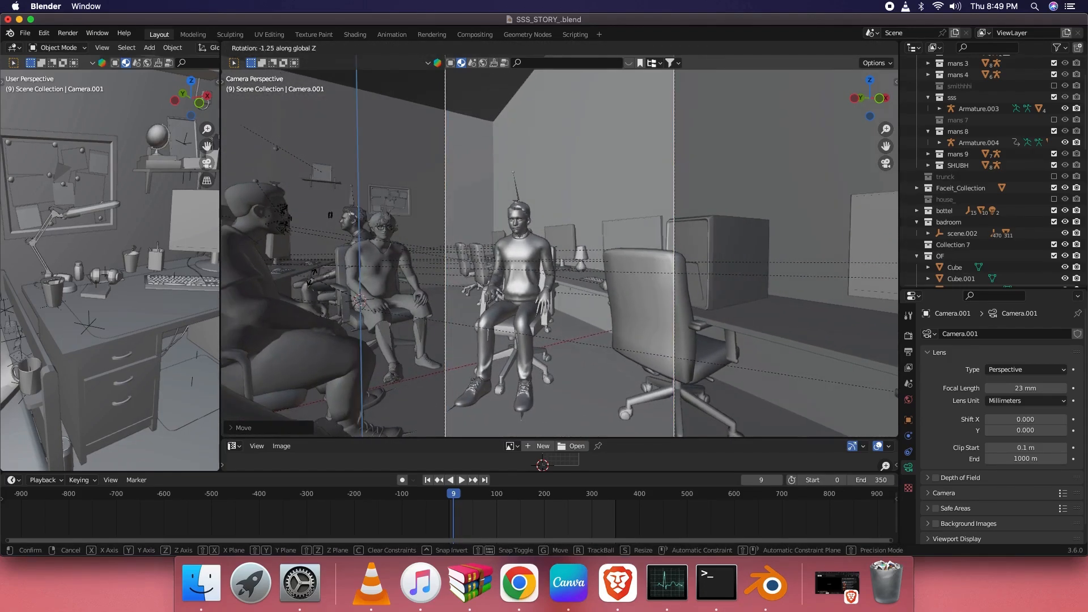
click(685, 356)
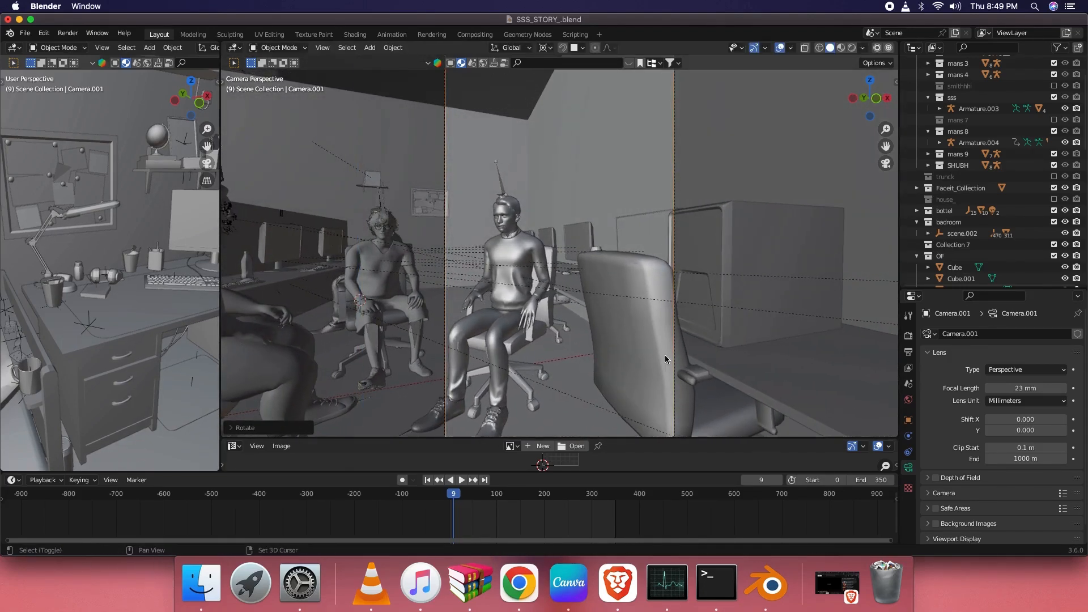
Step: Rotate the camera about the global Z axis and move it to bring the whole seated group into view
key(r)
key(z)
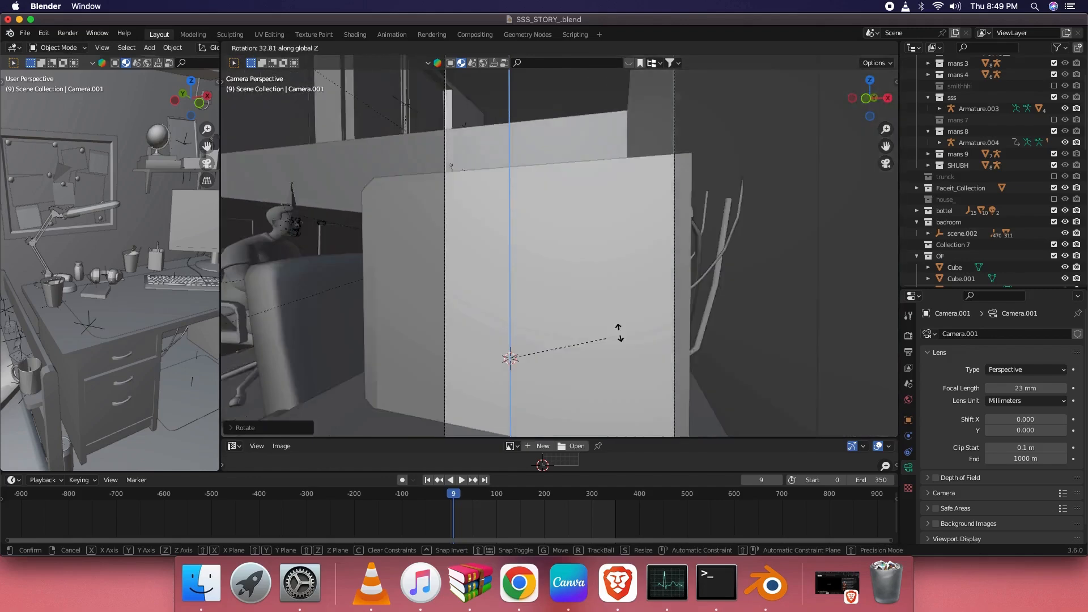
key(g)
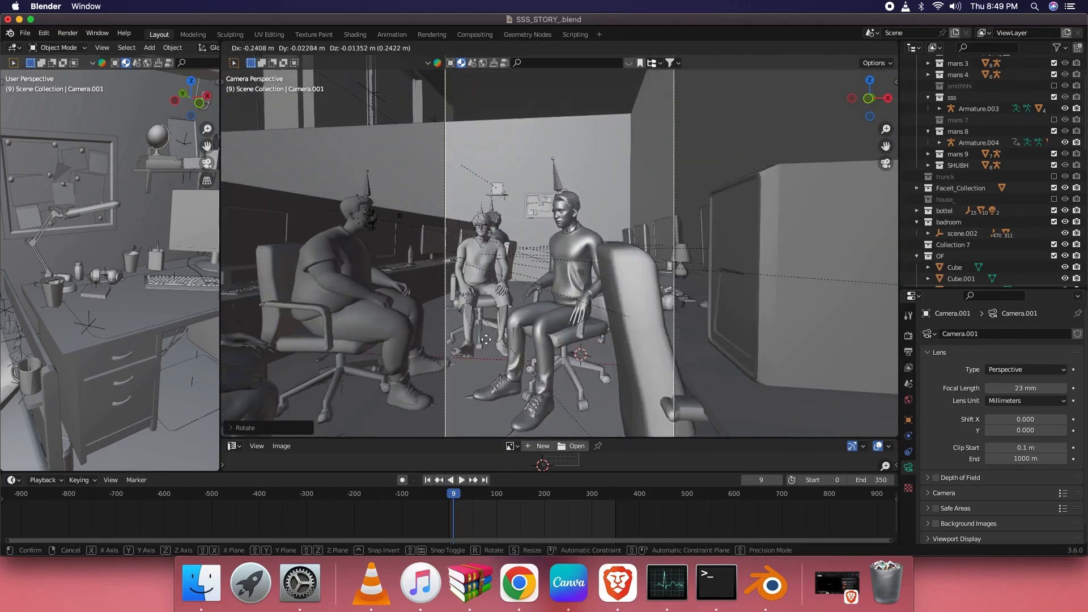
click(577, 303)
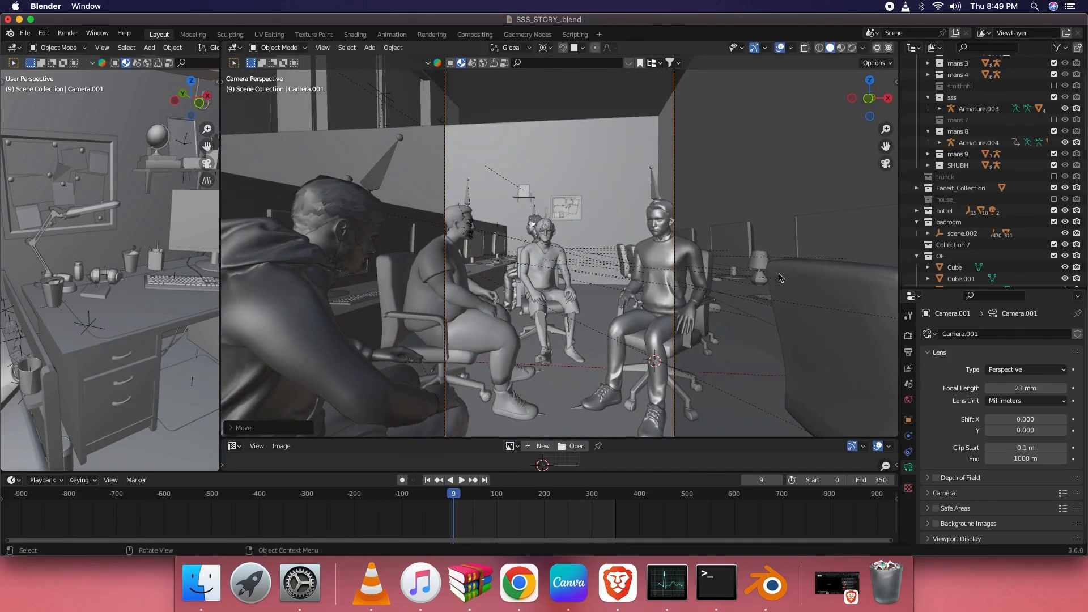
Step: Restore solid shading in the camera view and scale the camera away from the 3D cursor to widen the shot
click(758, 283)
right_click(758, 282)
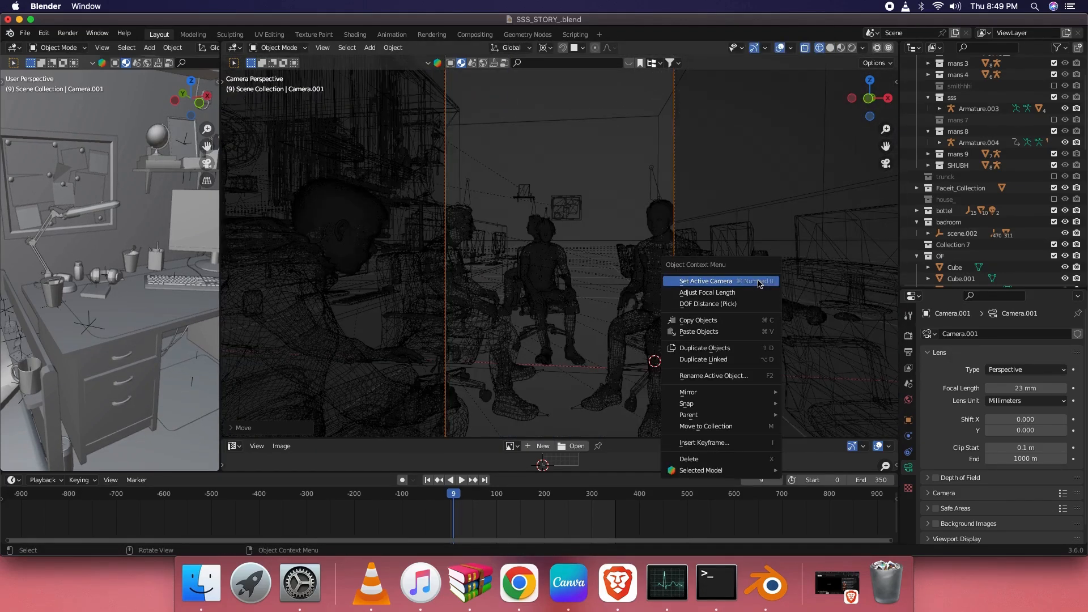
click(831, 48)
key(s)
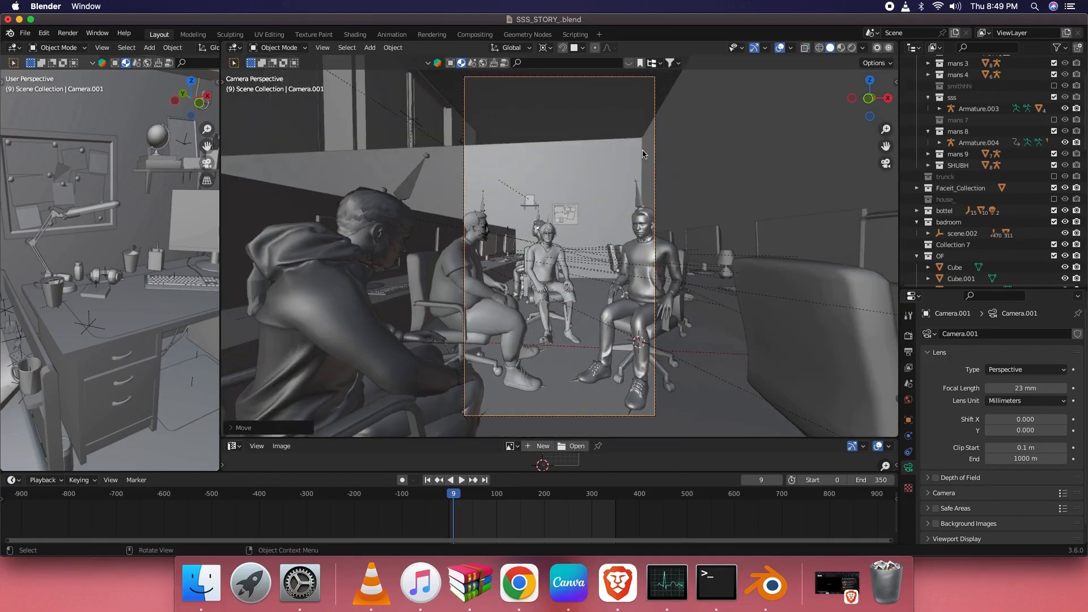
click(803, 149)
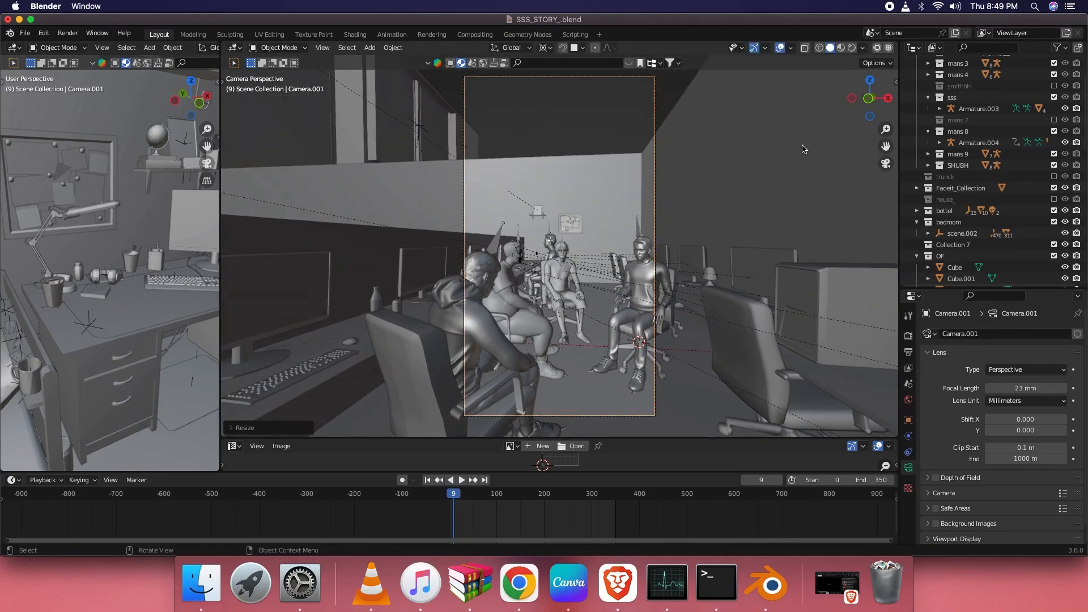
Step: Lower the camera along Z and shift it slightly sideways, and place the 3D cursor on the chest of the seated man facing the camera
key(g)
key(z)
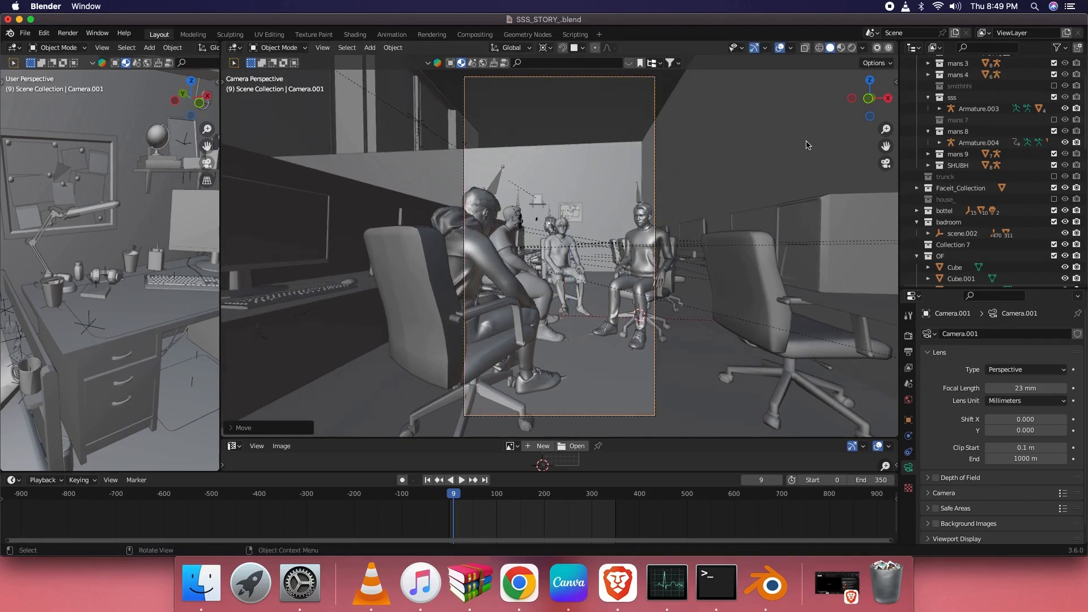
key(g)
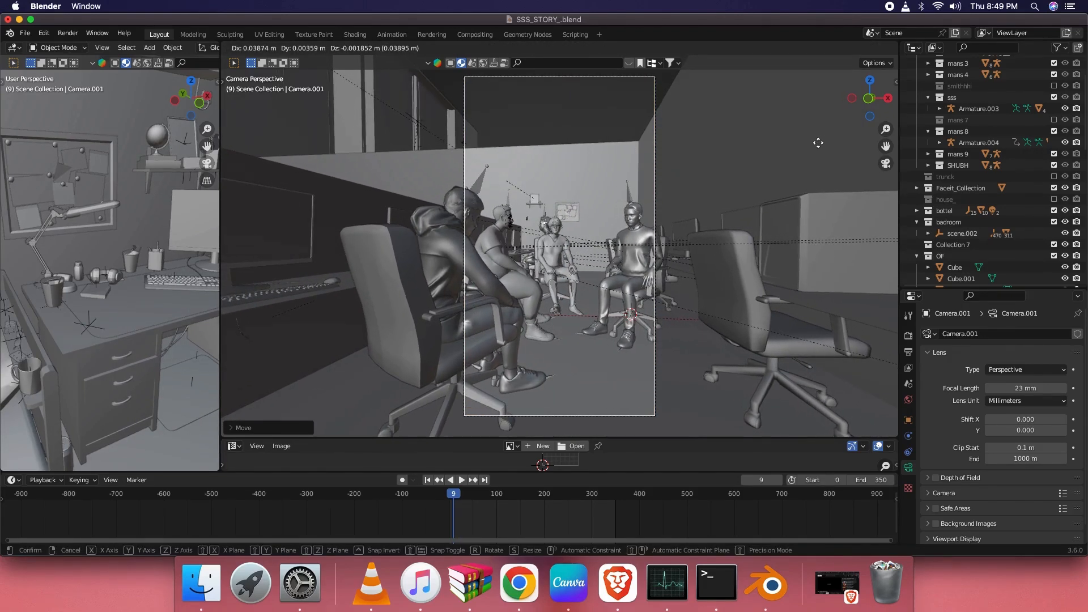
click(795, 153)
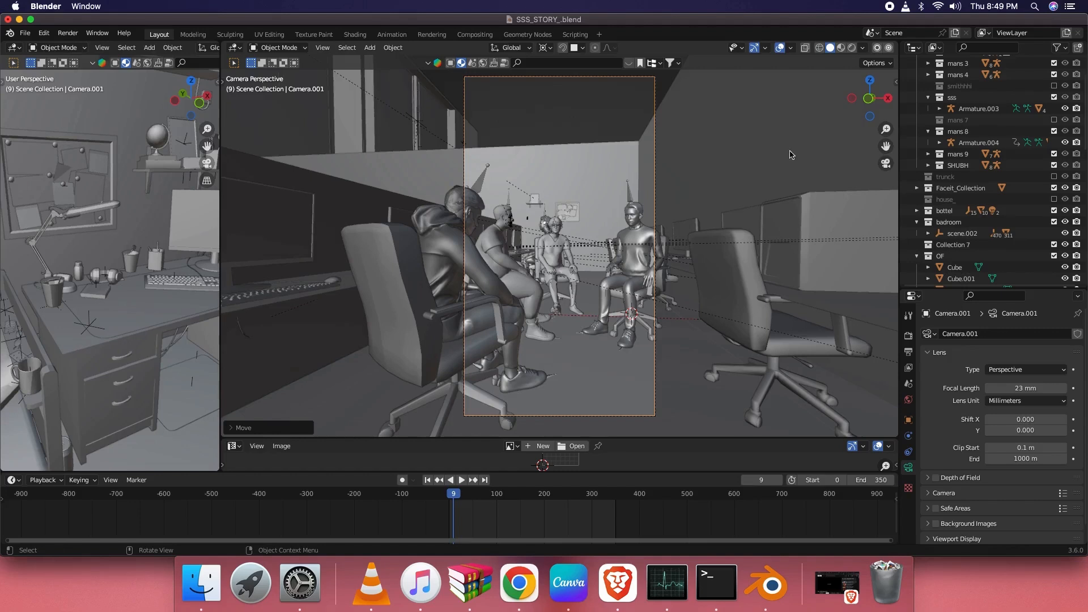
shift+right_click(636, 235)
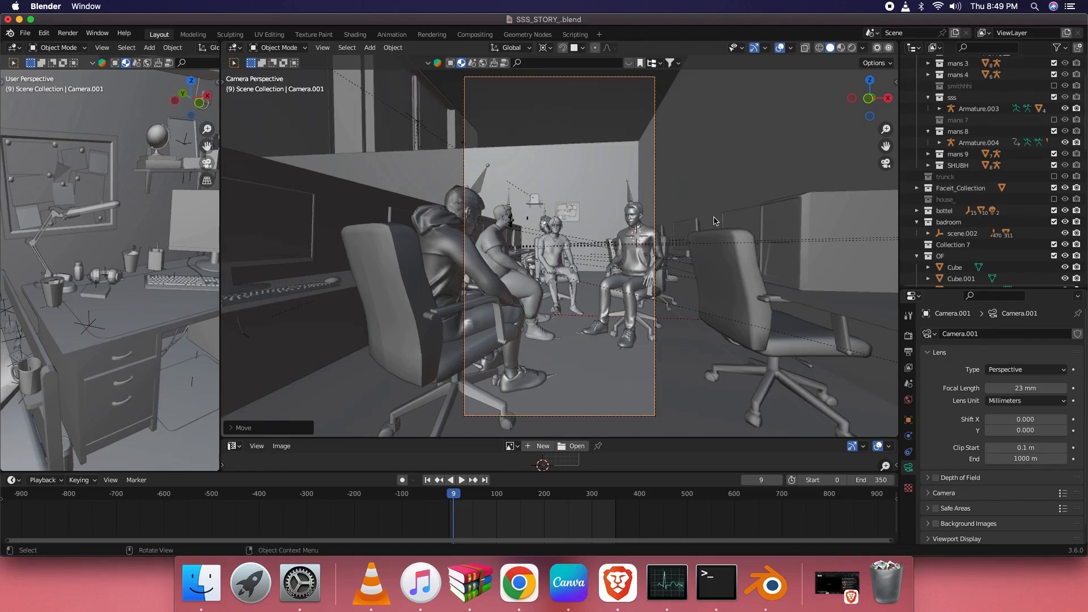